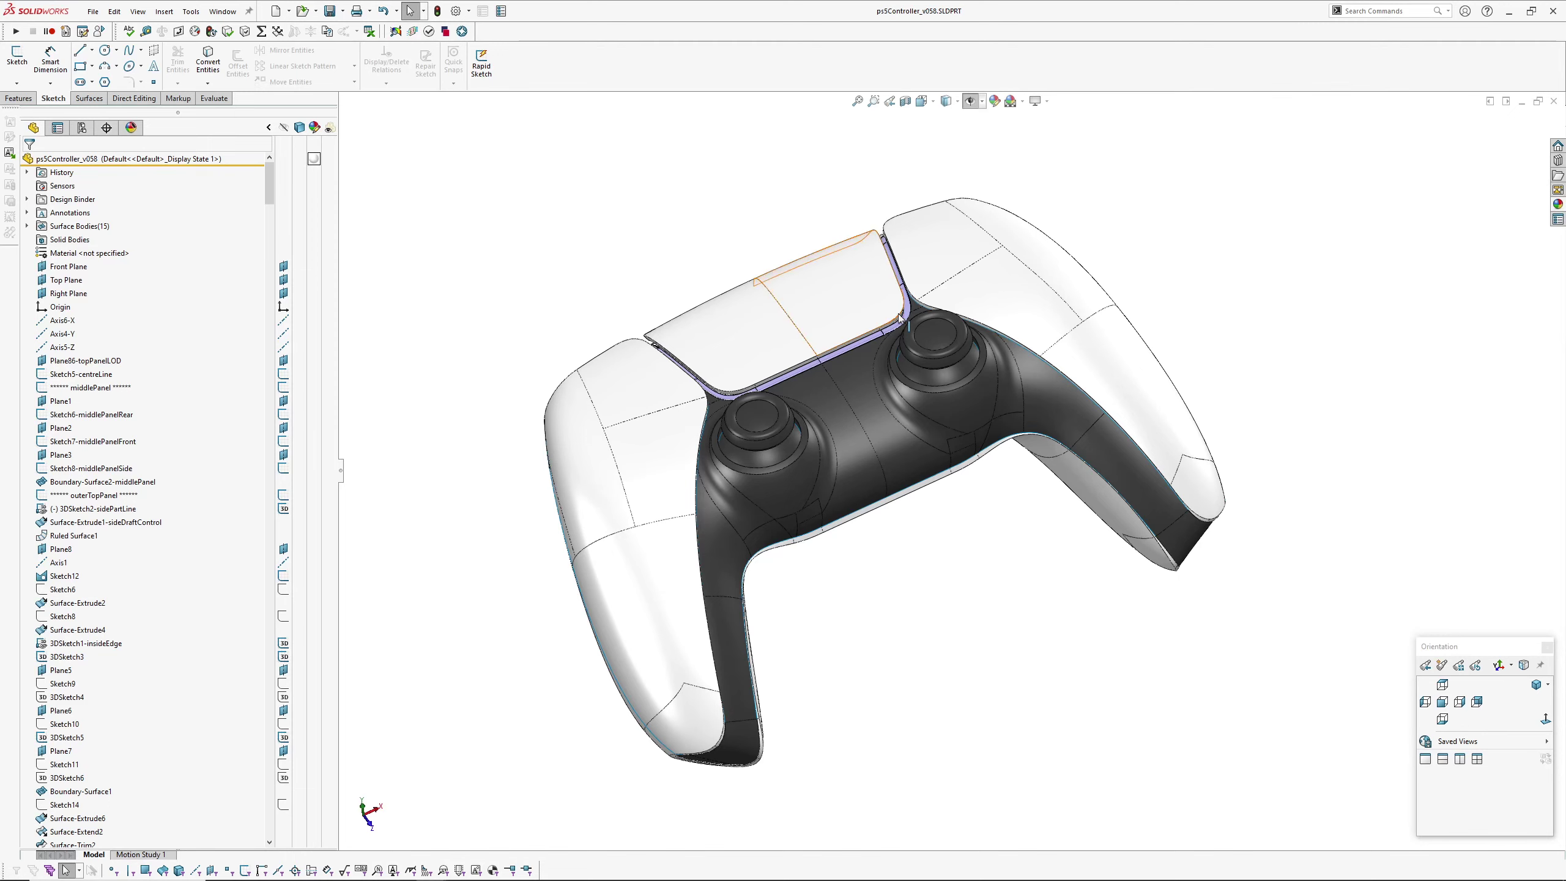
# Run Performance Evaluation on ps5Controller_v022, look over its feature and rebuild-time summary, and close the report.
pyautogui.moveTo(955, 560); pyautogui.dragTo(898, 602, button='middle')
pyautogui.press('Escape')
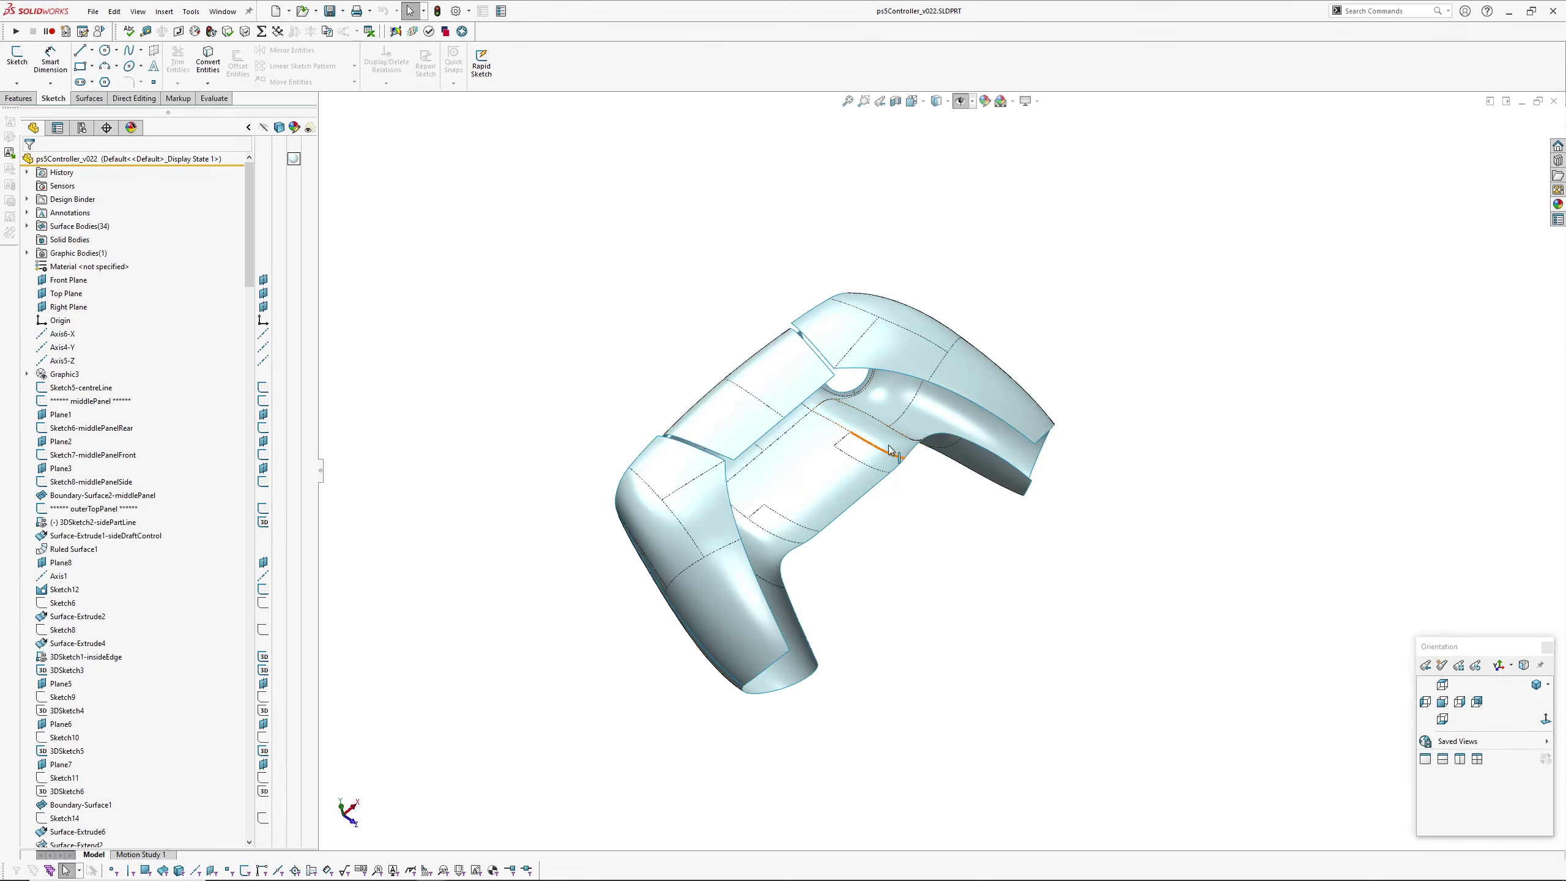
pyautogui.moveTo(890, 451); pyautogui.dragTo(915, 230, button='middle')
pyautogui.scroll(-6, 740, 432)
pyautogui.scroll(-5, 787, 464)
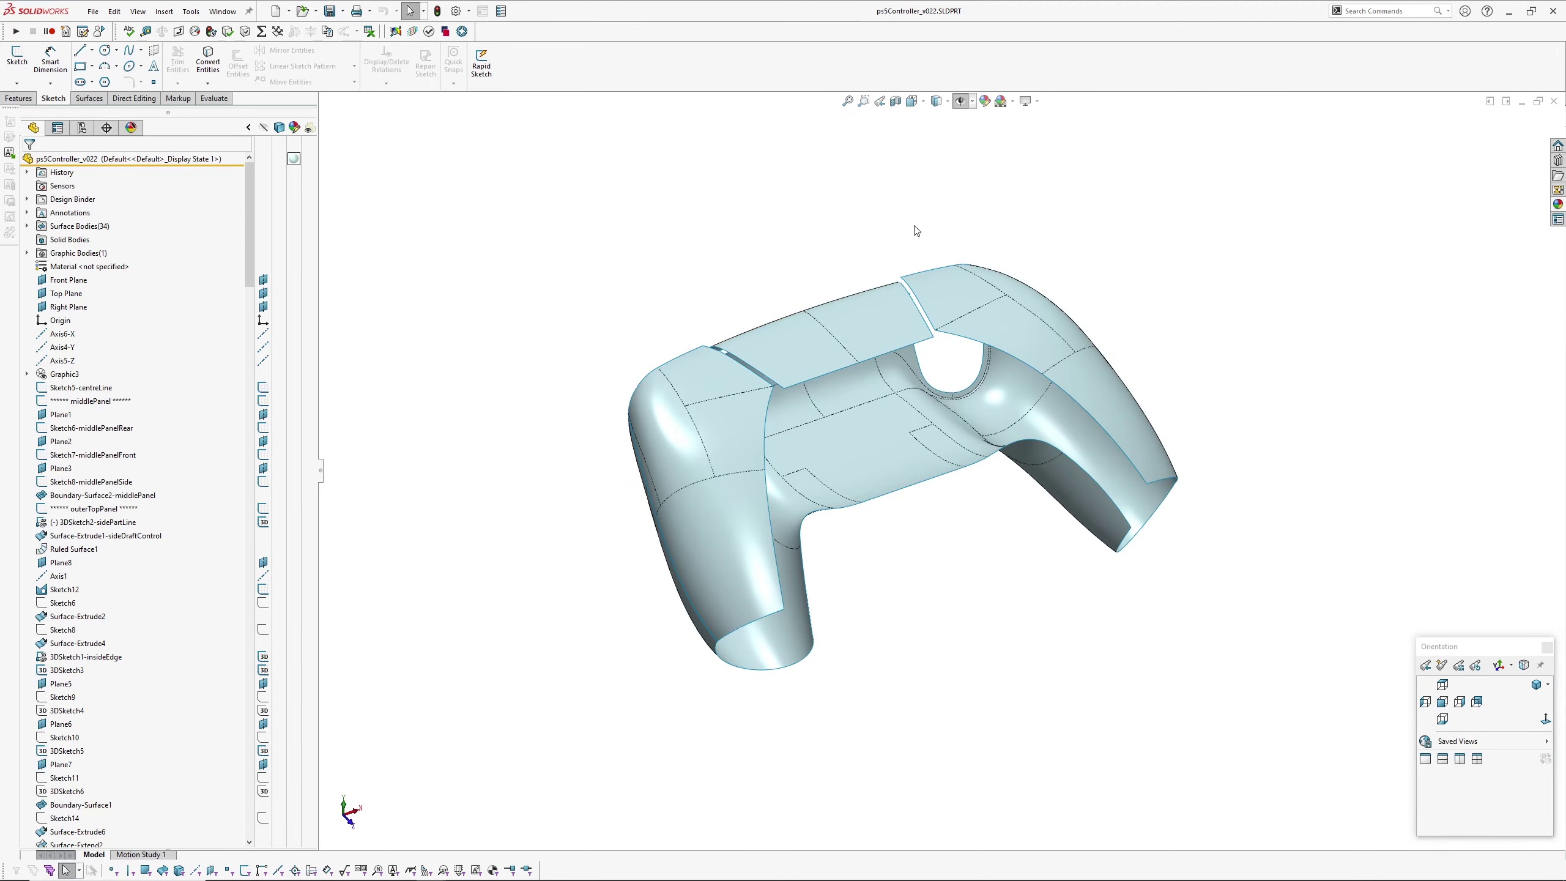
pyautogui.click(220, 14)
pyautogui.moveTo(190, 11)
pyautogui.moveTo(507, 259); pyautogui.dragTo(538, 267)
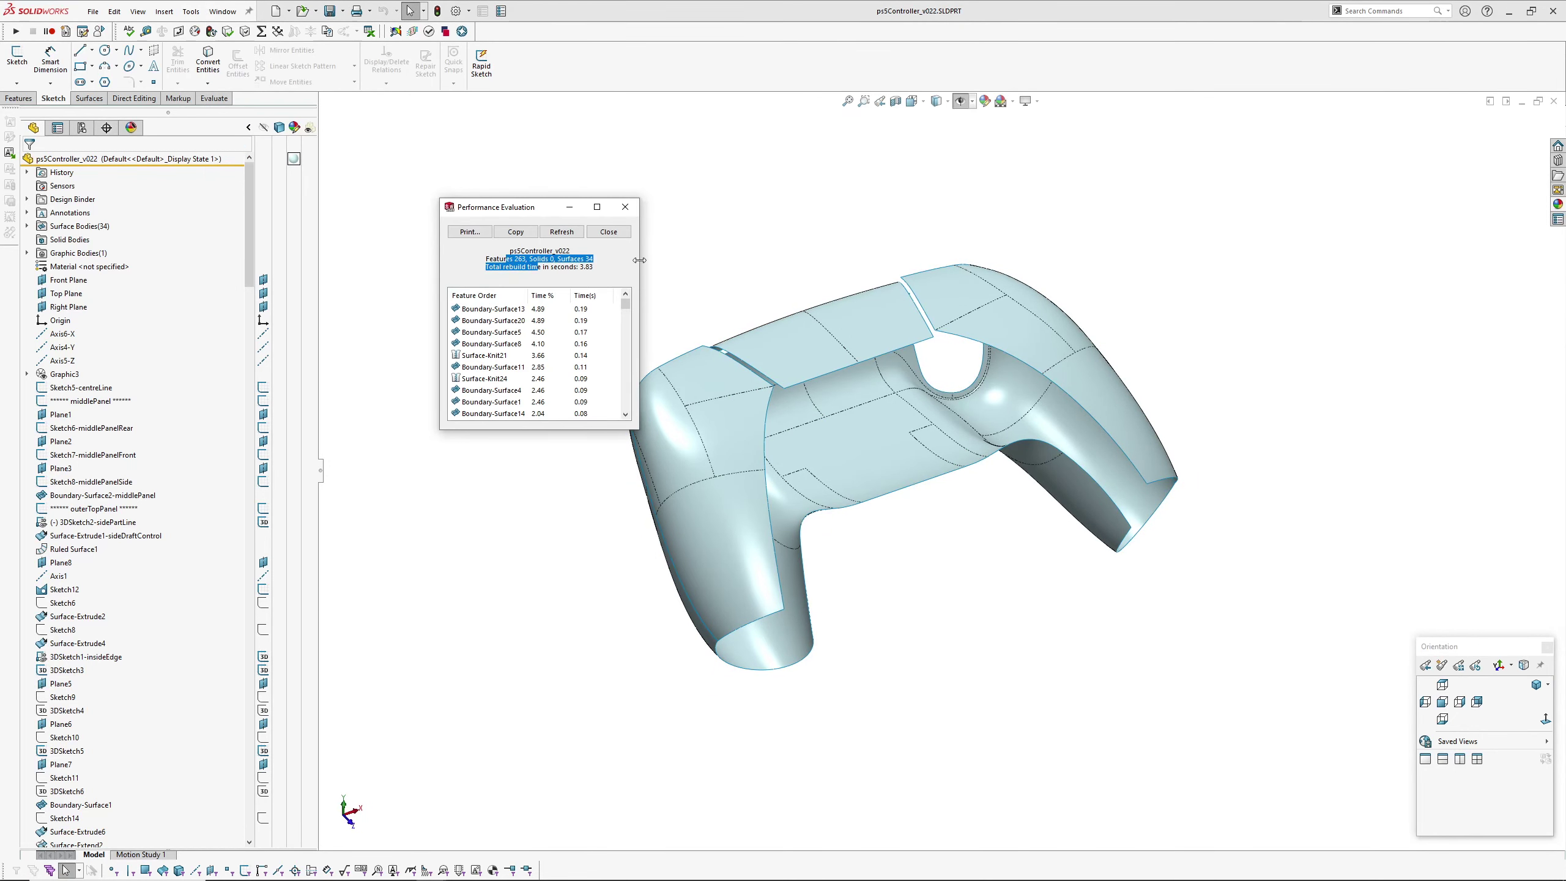
pyautogui.click(628, 235)
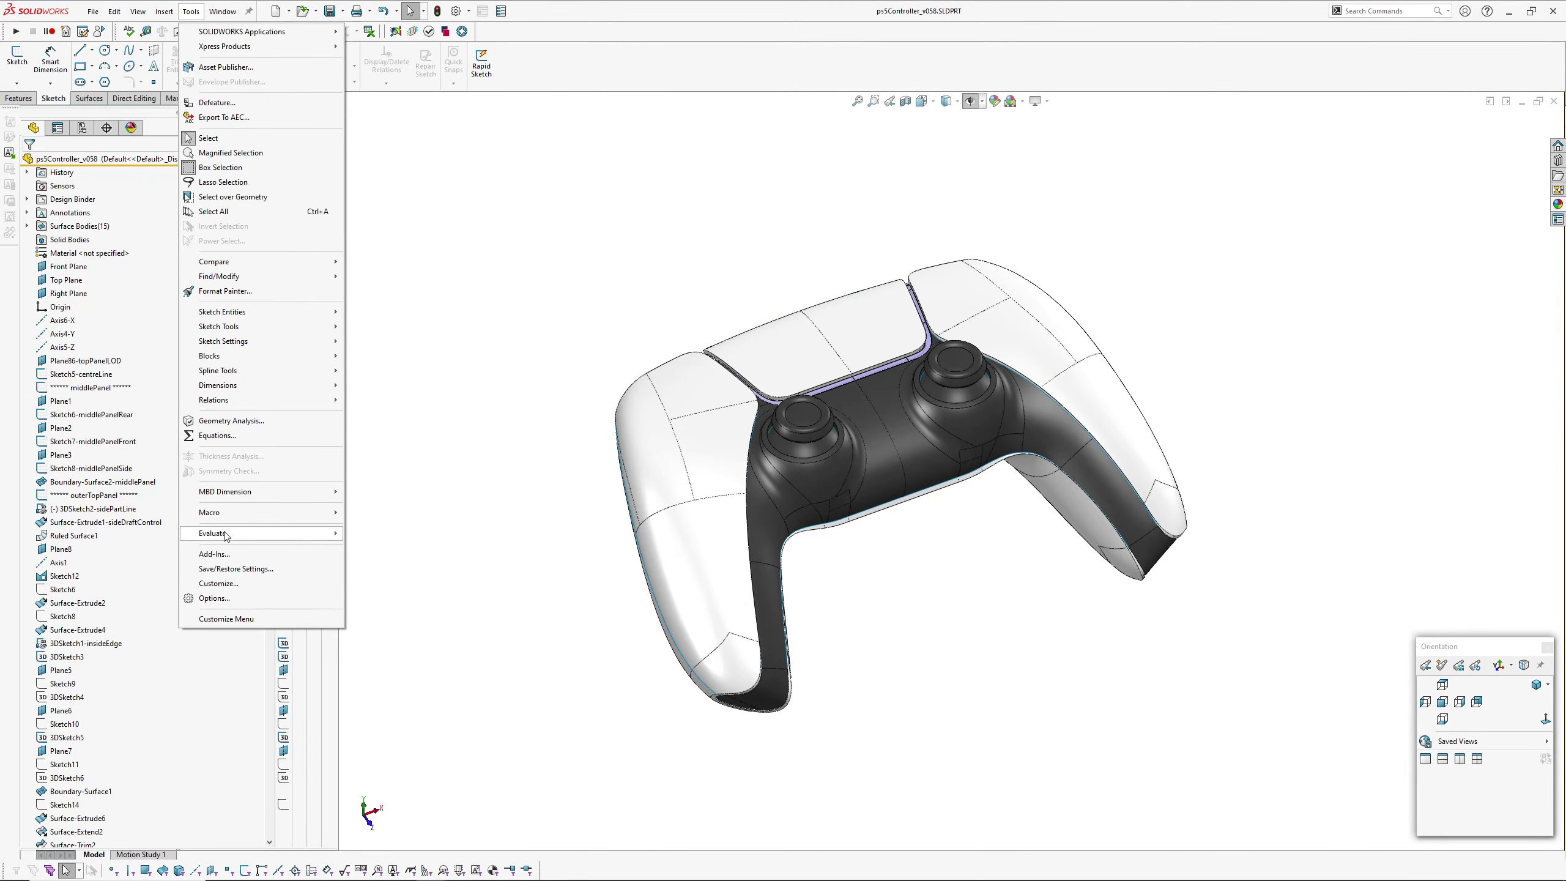
# Run Performance Evaluation on ps5Controller_v058, read its feature and rebuild-time summary, and close the report.
pyautogui.moveTo(228, 535)
pyautogui.click(387, 592)
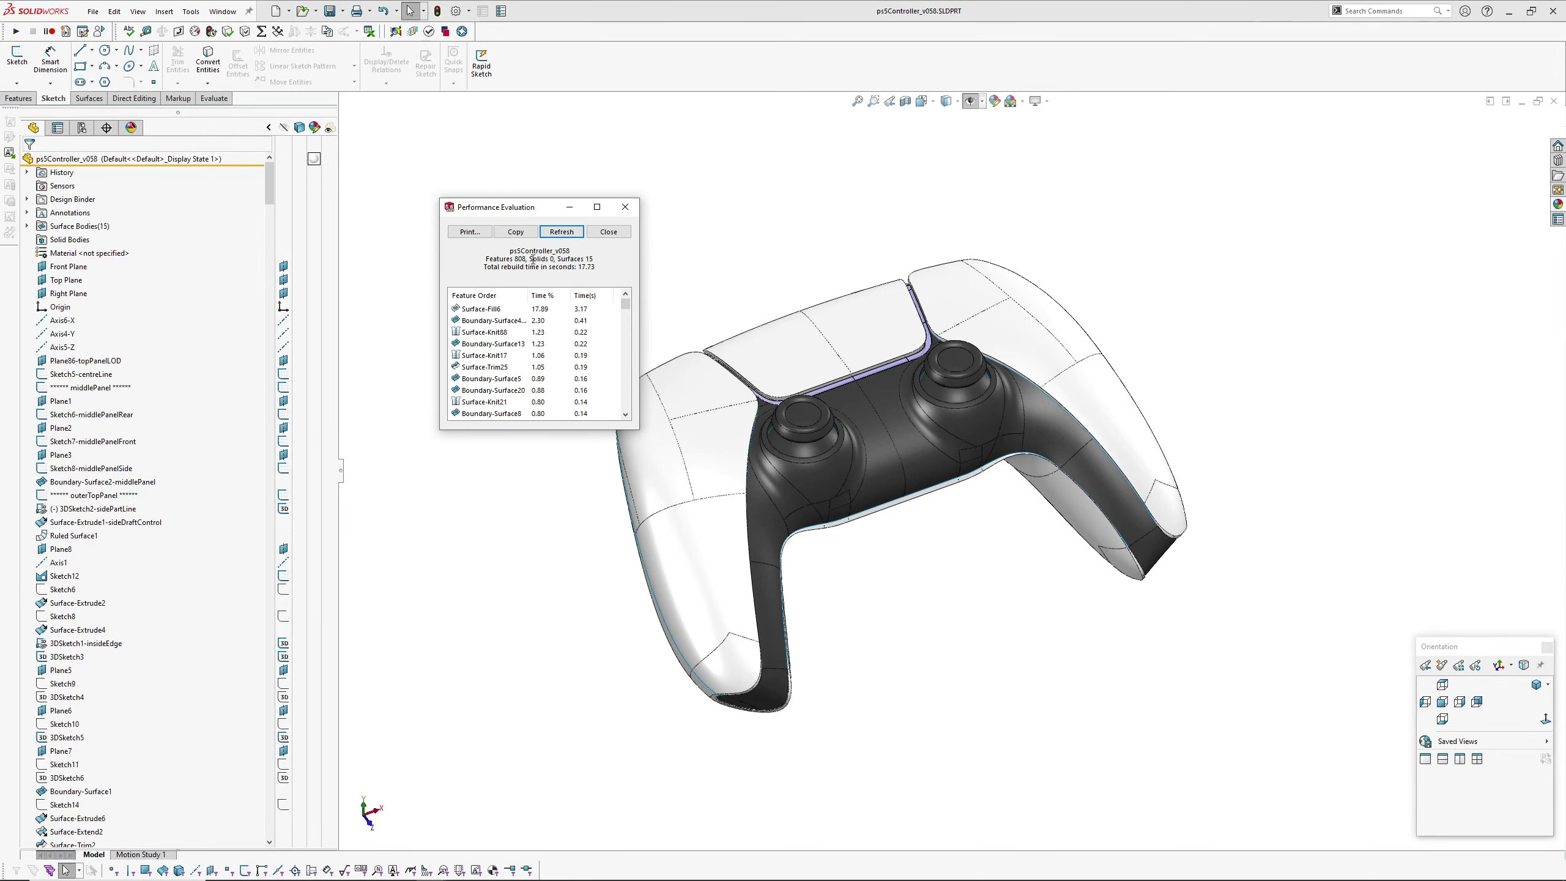
pyautogui.click(614, 233)
# Examine the gap along the black centre panel, the open grip ends and the thumbstick domes up close.
pyautogui.moveTo(720, 252); pyautogui.dragTo(729, 572, button='middle')
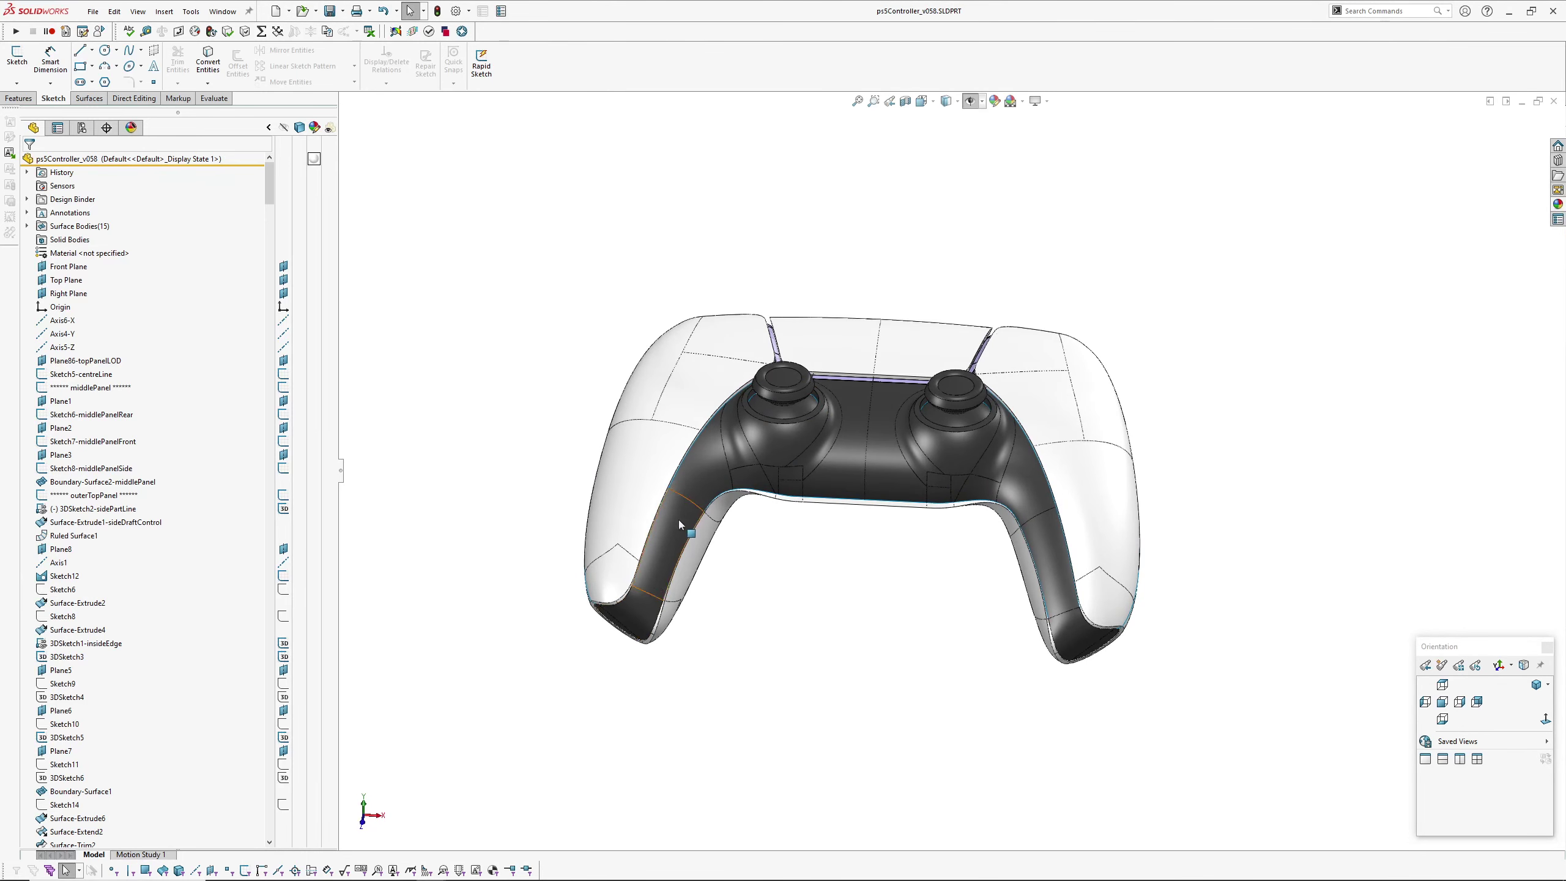
pyautogui.moveTo(782, 467); pyautogui.dragTo(934, 532, button='middle')
pyautogui.scroll(-4, 771, 376)
pyautogui.scroll(-5, 935, 536)
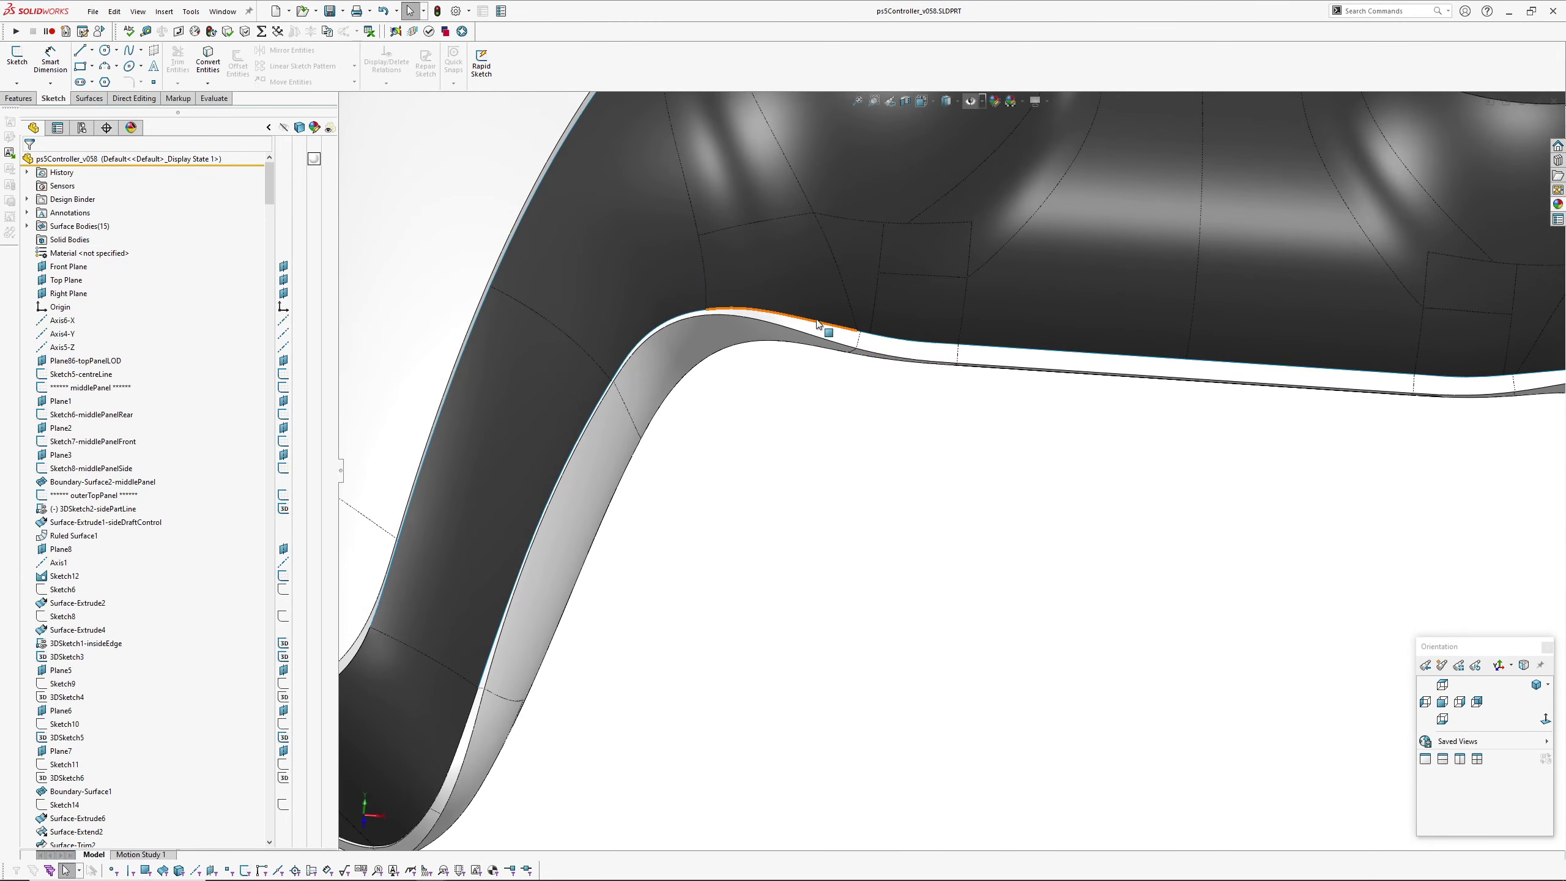
pyautogui.moveTo(617, 352); pyautogui.dragTo(652, 587, button='middle')
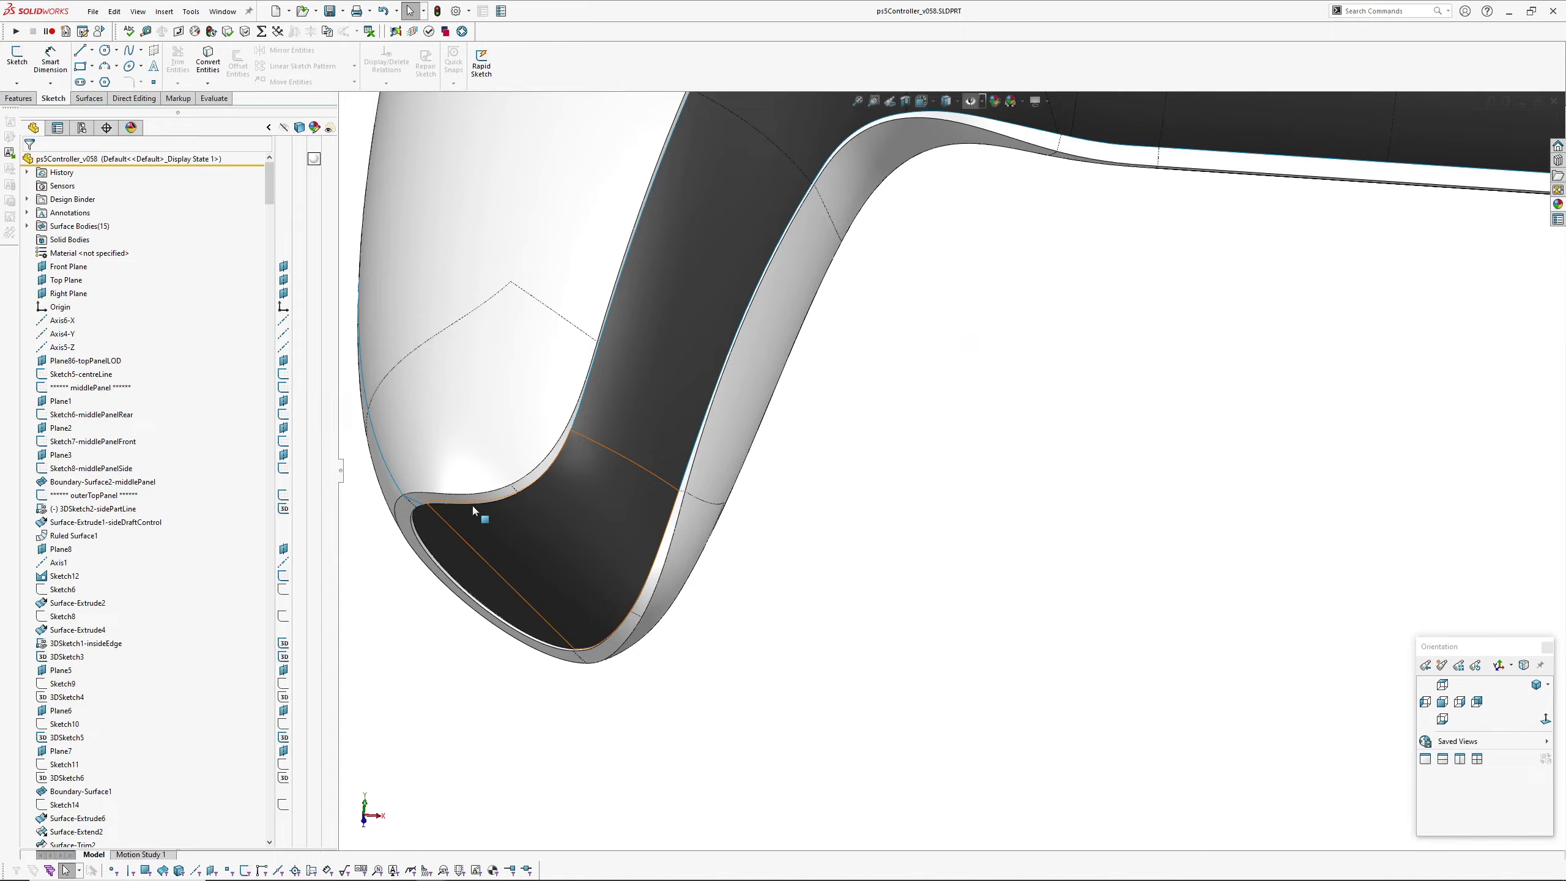
pyautogui.moveTo(472, 504); pyautogui.dragTo(604, 302, button='middle')
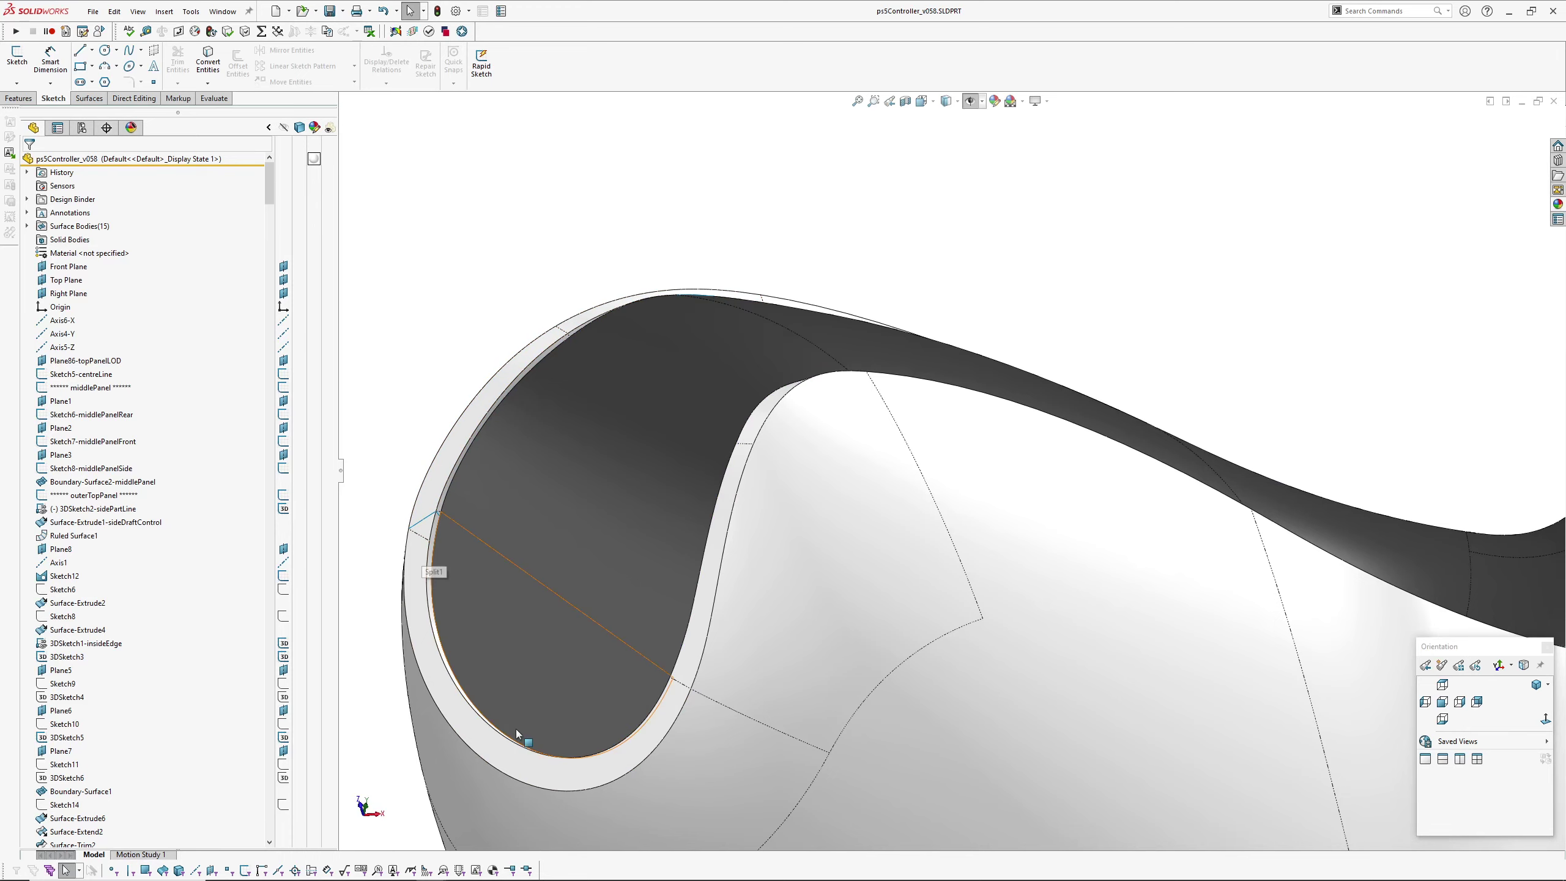
pyautogui.moveTo(720, 517); pyautogui.dragTo(730, 435, button='middle')
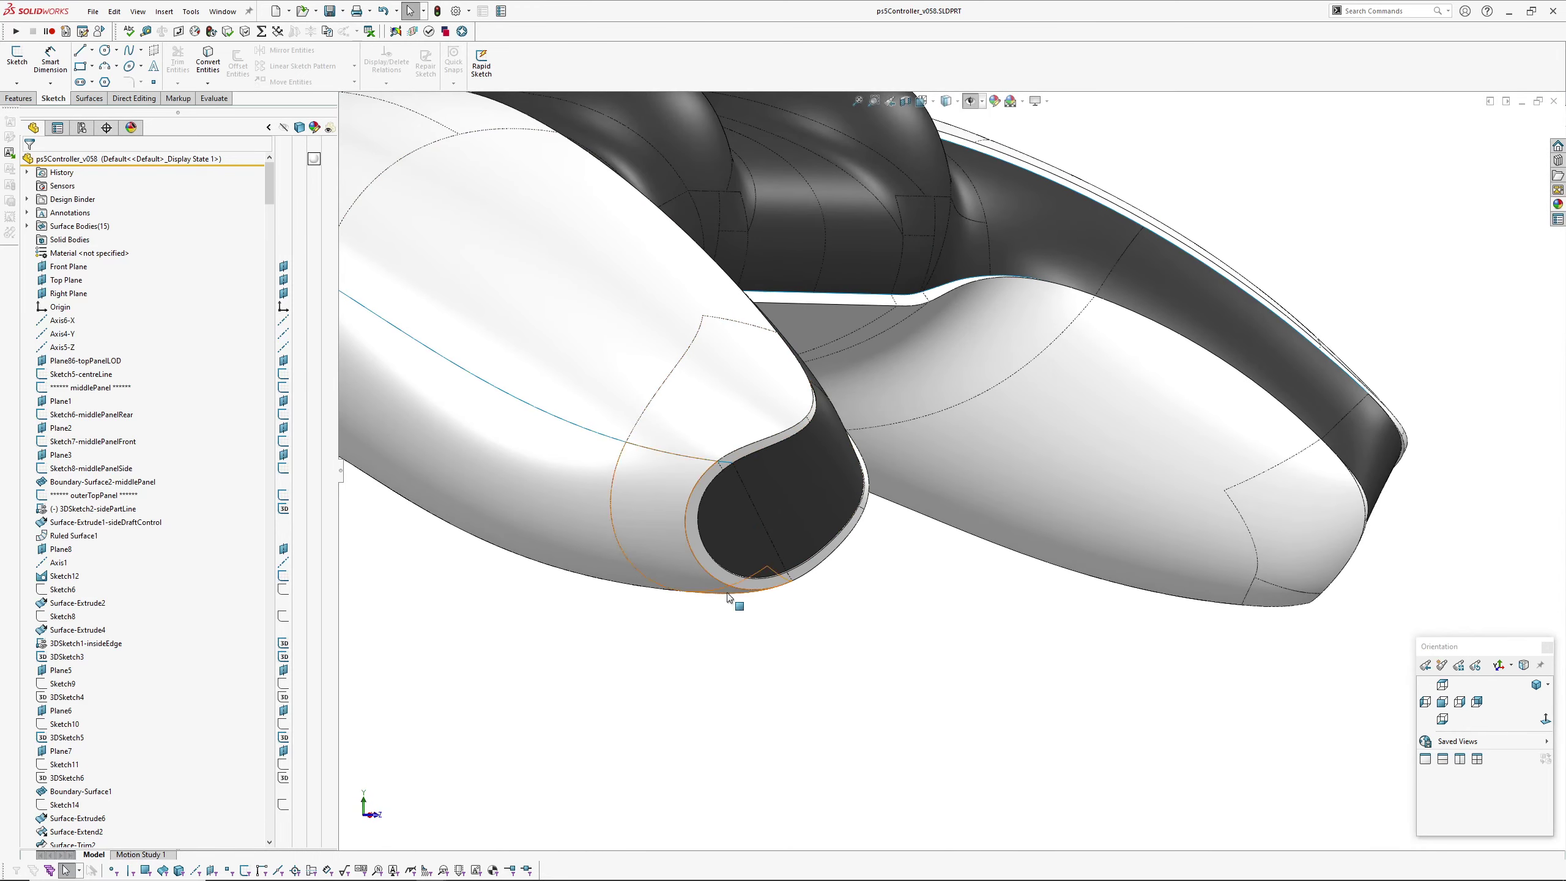
pyautogui.moveTo(801, 494); pyautogui.dragTo(643, 472, button='middle')
pyautogui.scroll(2, 865, 388)
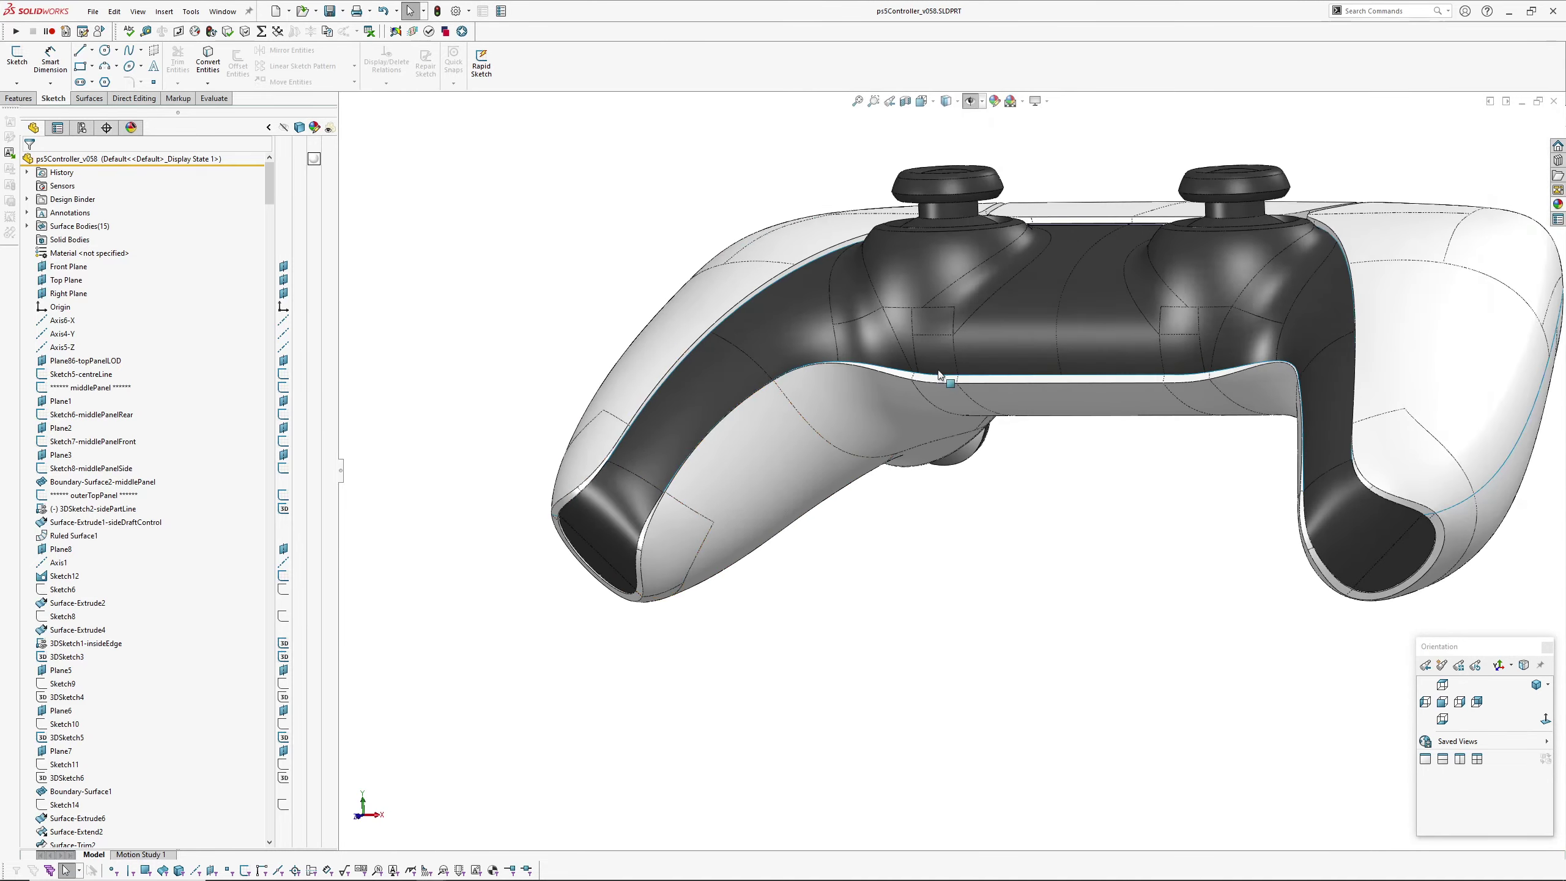
pyautogui.moveTo(938, 371); pyautogui.dragTo(978, 385, button='middle')
pyautogui.scroll(-3, 1012, 198)
pyautogui.moveTo(868, 354); pyautogui.dragTo(923, 386, button='middle')
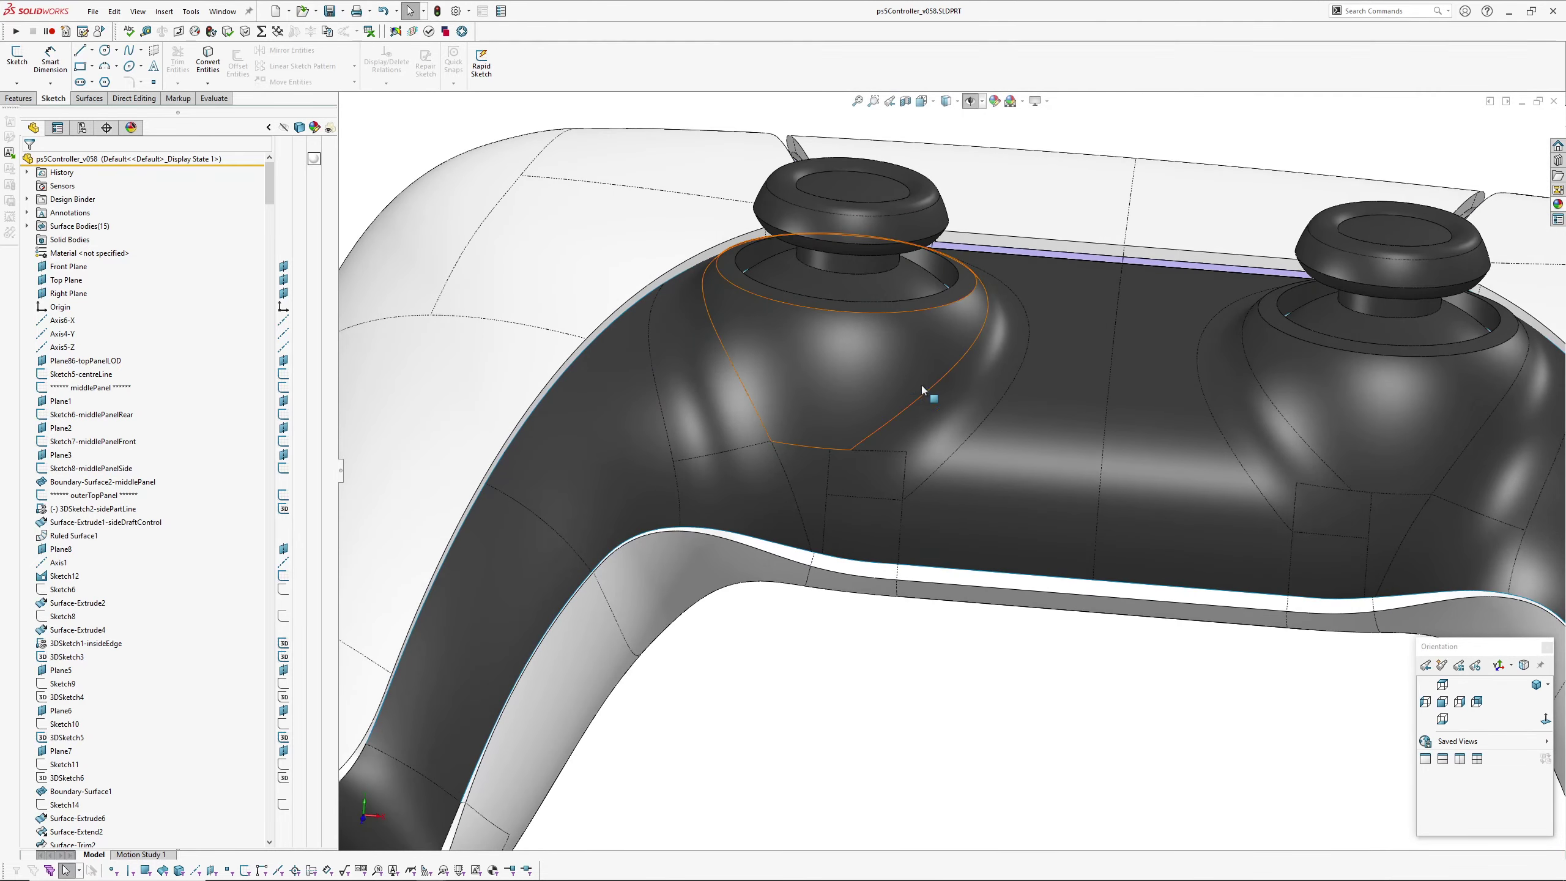
# Examine the corner surface between the touchpad and shoulder button, the purple light strip gap and the triggers.
pyautogui.click(743, 359)
pyautogui.moveTo(743, 360)
pyautogui.mouseDown(button='middle')
pyautogui.moveTo(743, 514)
pyautogui.moveTo(796, 518)
pyautogui.moveTo(666, 340)
pyautogui.moveTo(678, 297)
pyautogui.moveTo(664, 262)
pyautogui.moveTo(598, 270)
pyautogui.moveTo(686, 381)
pyautogui.moveTo(602, 541)
pyautogui.moveTo(893, 427)
pyautogui.moveTo(903, 241)
pyautogui.moveTo(685, 196)
pyautogui.mouseUp(button='middle')
pyautogui.scroll(-2, 1062, 458)
pyautogui.moveTo(1062, 457); pyautogui.dragTo(856, 741, button='middle')
pyautogui.scroll(3, 1064, 463)
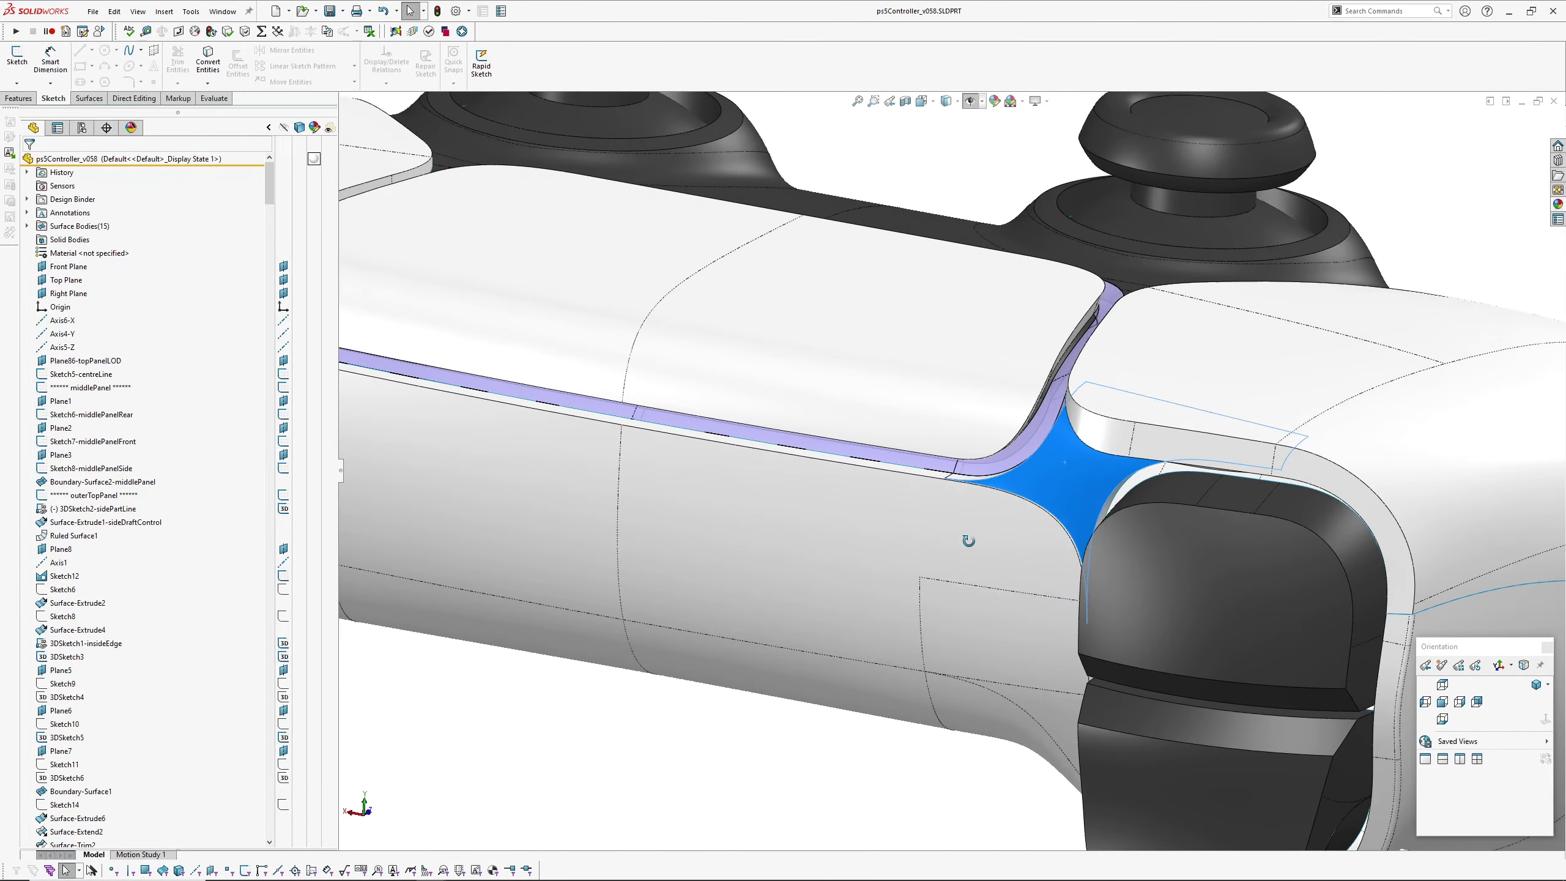
pyautogui.scroll(-4, 1018, 518)
pyautogui.moveTo(1018, 517)
pyautogui.mouseDown(button='middle')
pyautogui.moveTo(1042, 570)
pyautogui.moveTo(1000, 675)
pyautogui.moveTo(977, 495)
pyautogui.moveTo(896, 397)
pyautogui.mouseUp(button='middle')
pyautogui.scroll(2, 1031, 468)
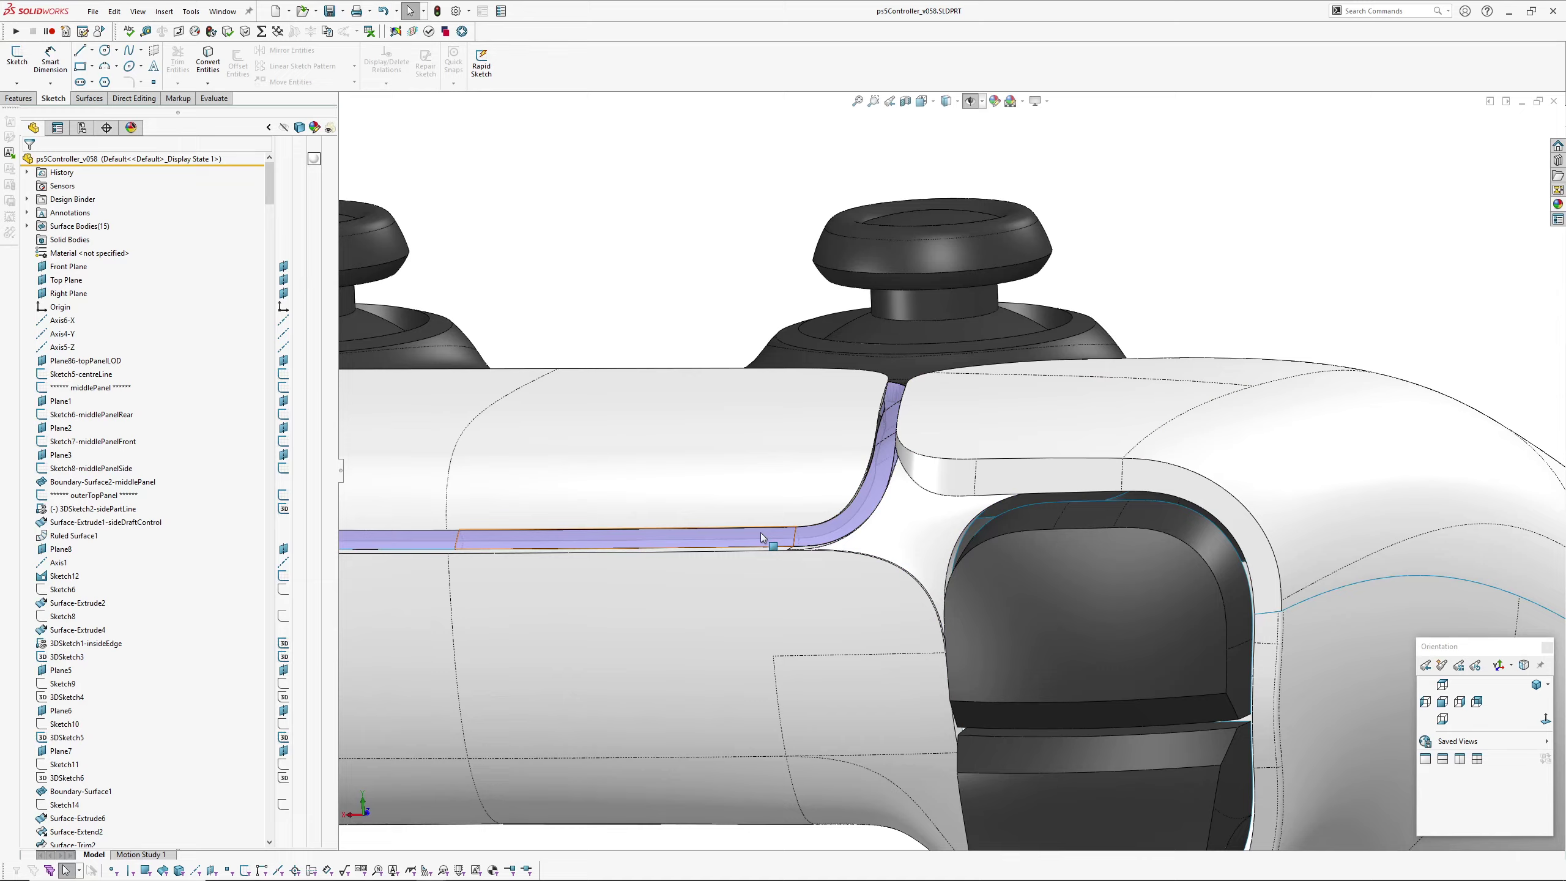
pyautogui.scroll(2, 761, 532)
pyautogui.moveTo(1040, 489)
pyautogui.mouseDown(button='middle')
pyautogui.moveTo(952, 478)
pyautogui.moveTo(1142, 481)
pyautogui.moveTo(1181, 441)
pyautogui.moveTo(1123, 481)
pyautogui.mouseUp(button='middle')
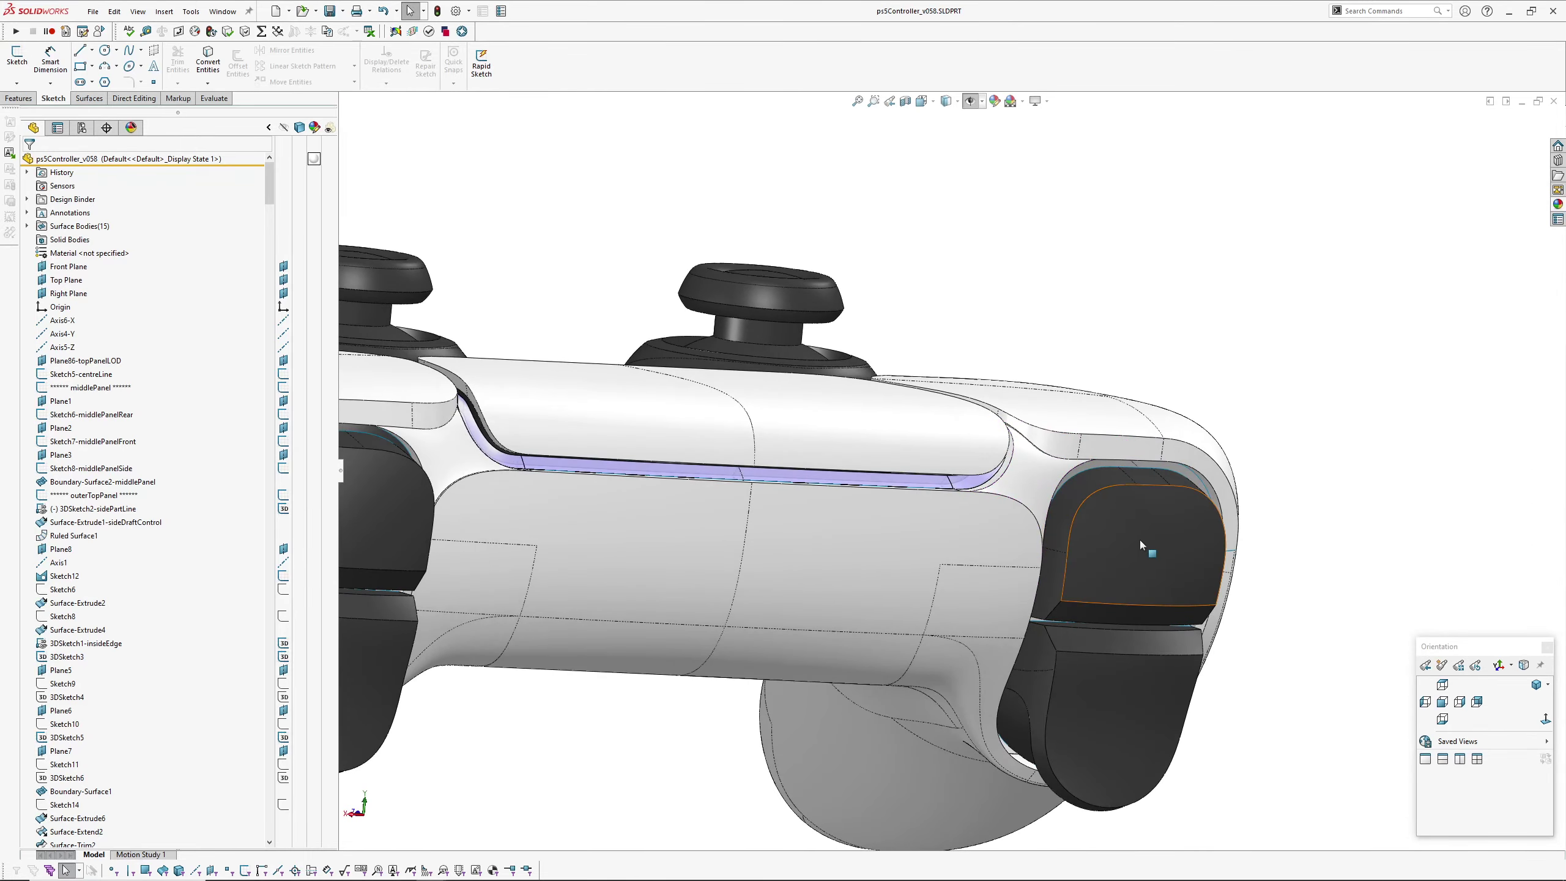
pyautogui.moveTo(1141, 540)
pyautogui.mouseDown(button='middle')
pyautogui.moveTo(932, 508)
pyautogui.moveTo(952, 482)
pyautogui.moveTo(1163, 511)
pyautogui.moveTo(1082, 531)
pyautogui.mouseUp(button='middle')
pyautogui.scroll(2, 1085, 532)
pyautogui.moveTo(863, 457); pyautogui.dragTo(964, 531, button='middle')
pyautogui.scroll(2, 982, 500)
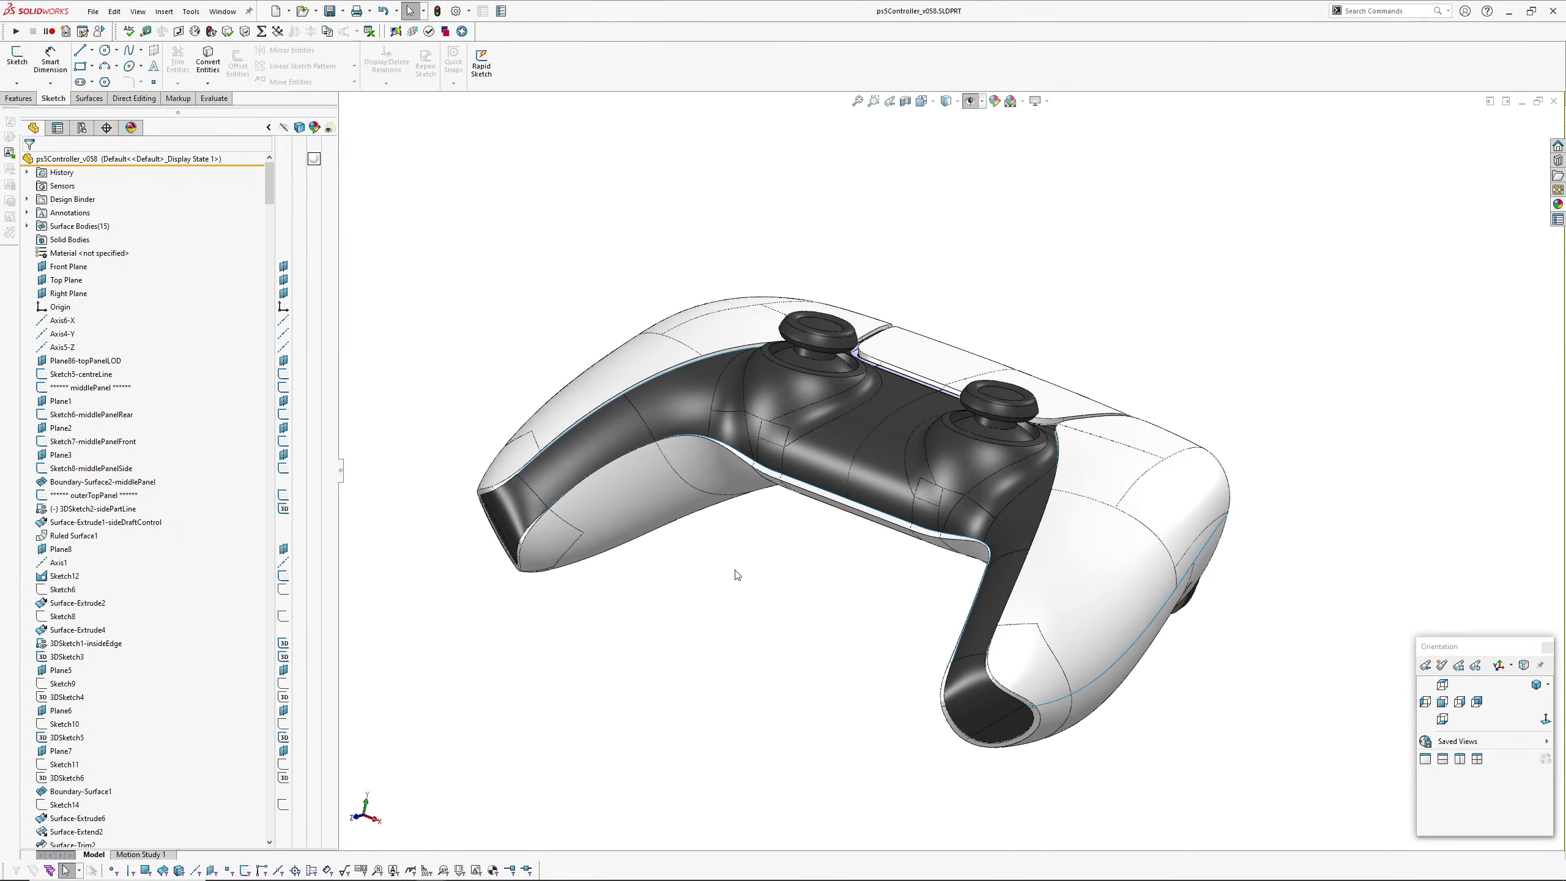
# Display zebra stripes on the controller, examine surface continuity across the grips and rear shell, and turn the stripes off.
pyautogui.hotkey('alt', 'z')
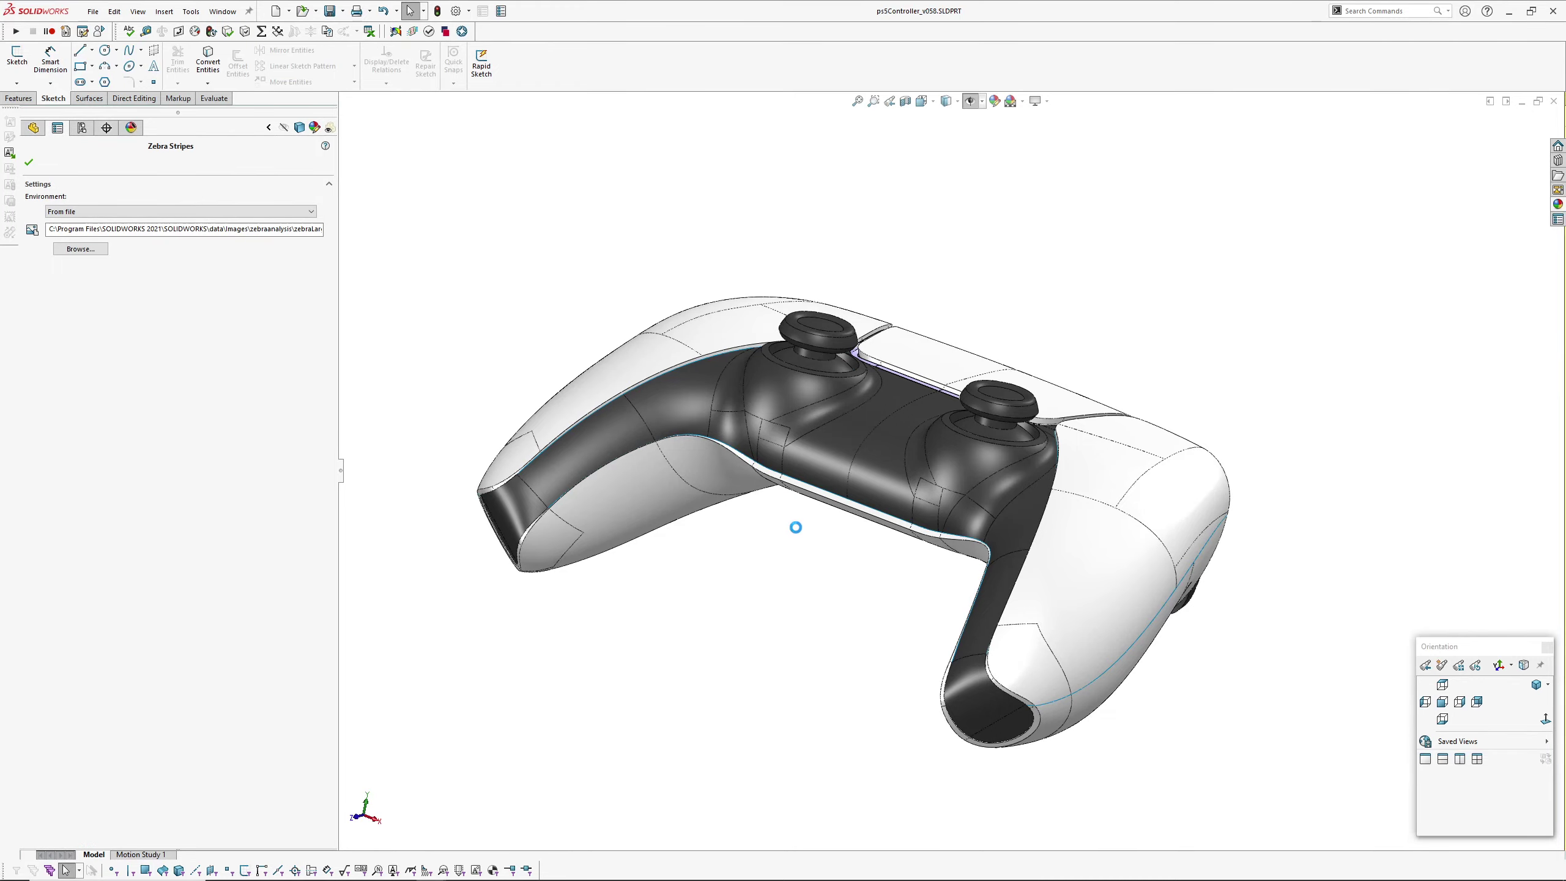
pyautogui.moveTo(804, 528); pyautogui.dragTo(919, 321, button='middle')
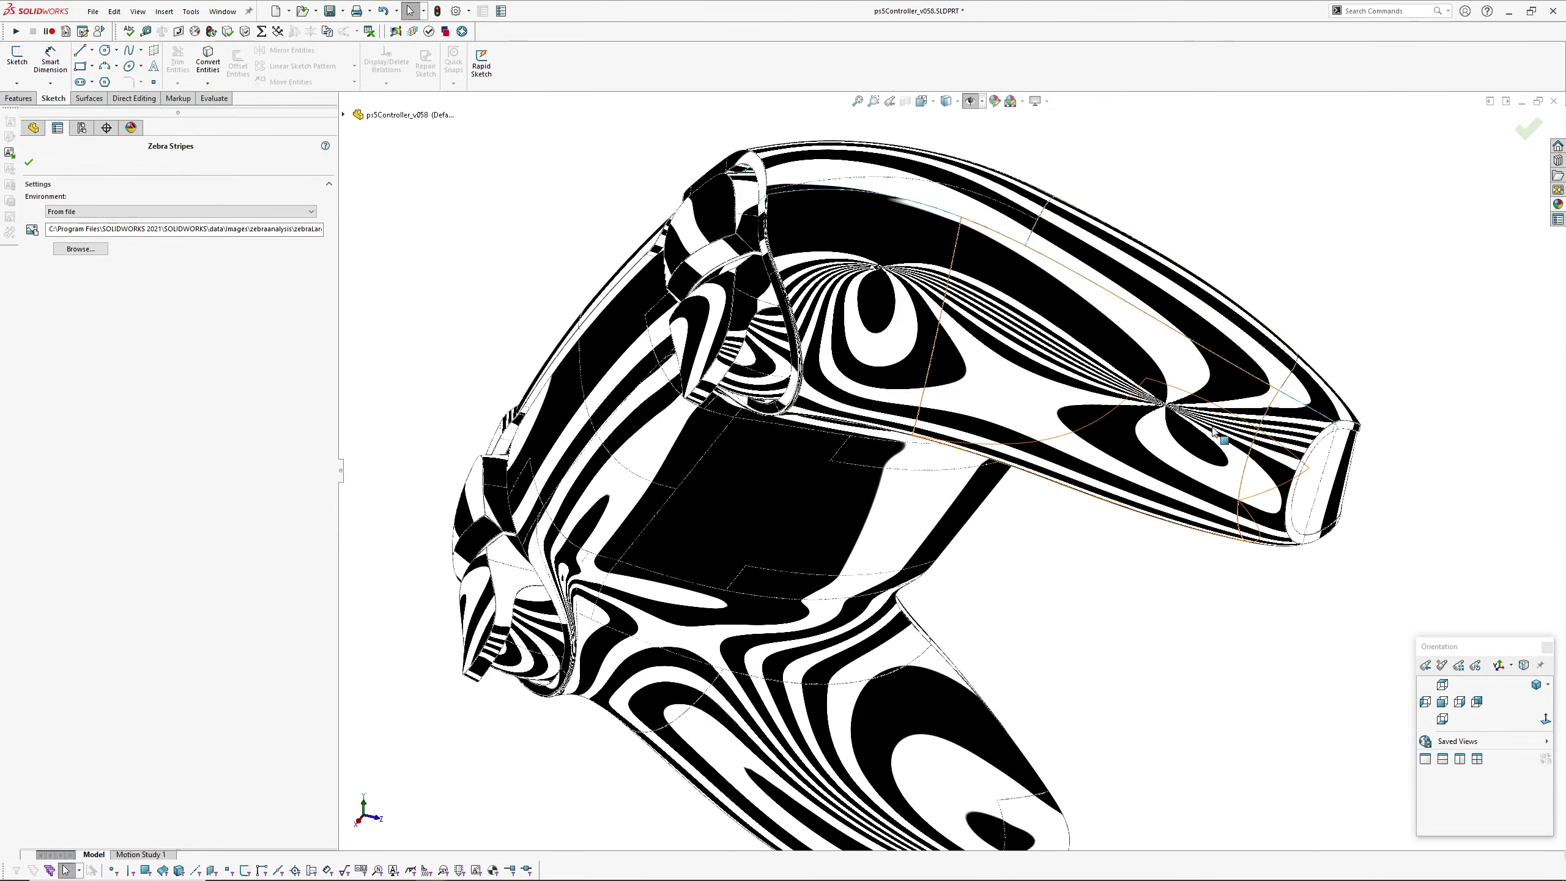
pyautogui.press('Return')
pyautogui.moveTo(894, 395); pyautogui.dragTo(863, 360, button='middle')
pyautogui.keyDown('ctrl'); pyautogui.moveTo(977, 375); pyautogui.dragTo(915, 412, button='middle'); pyautogui.keyUp('ctrl')
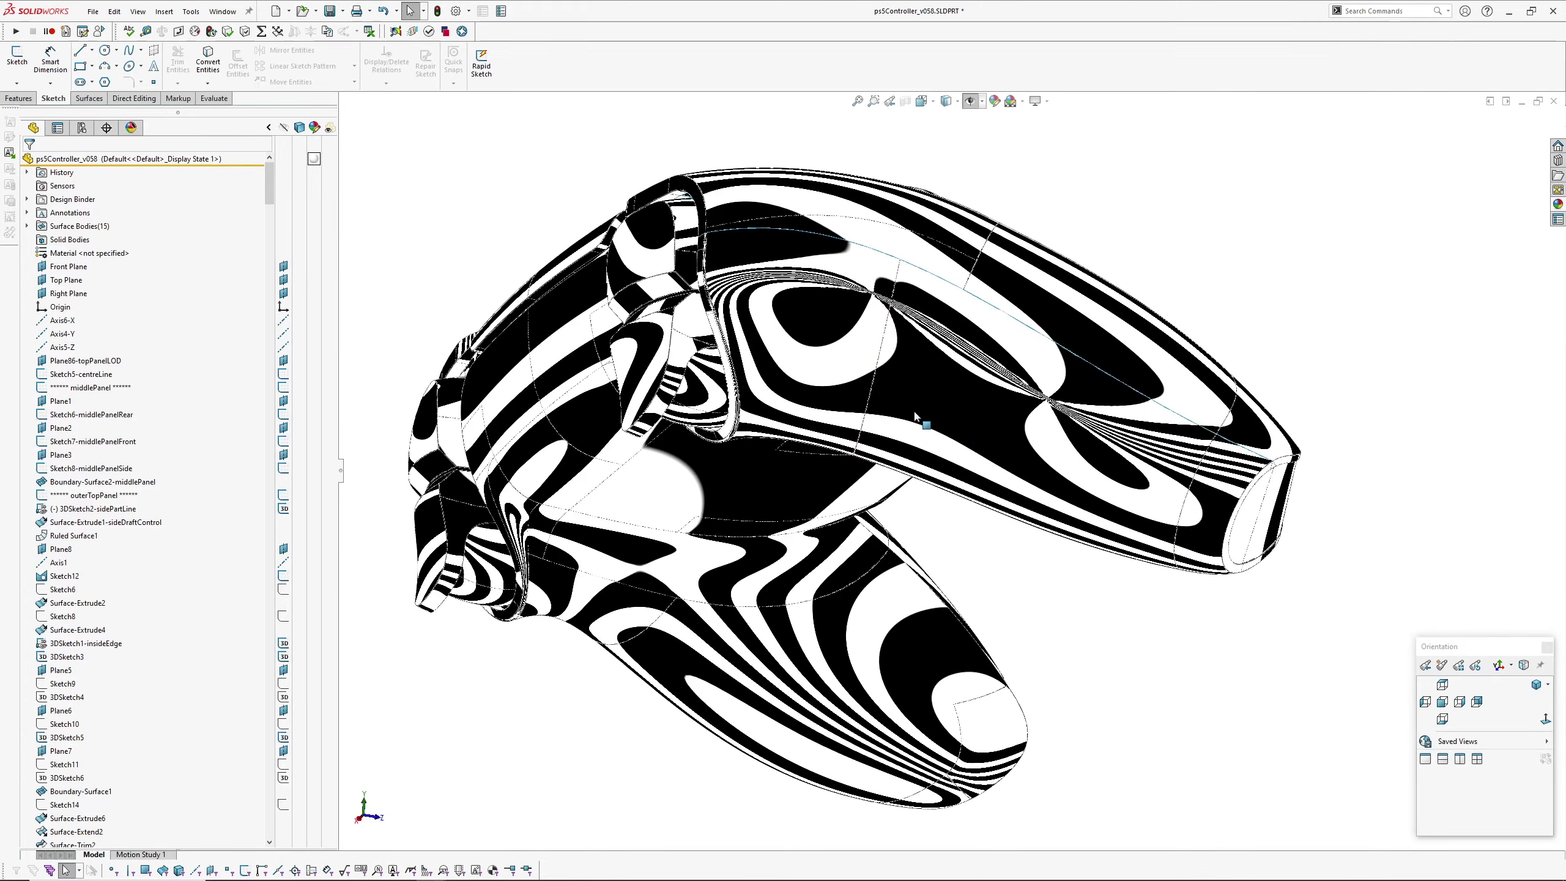
pyautogui.press('Escape')
pyautogui.scroll(1, 947, 475)
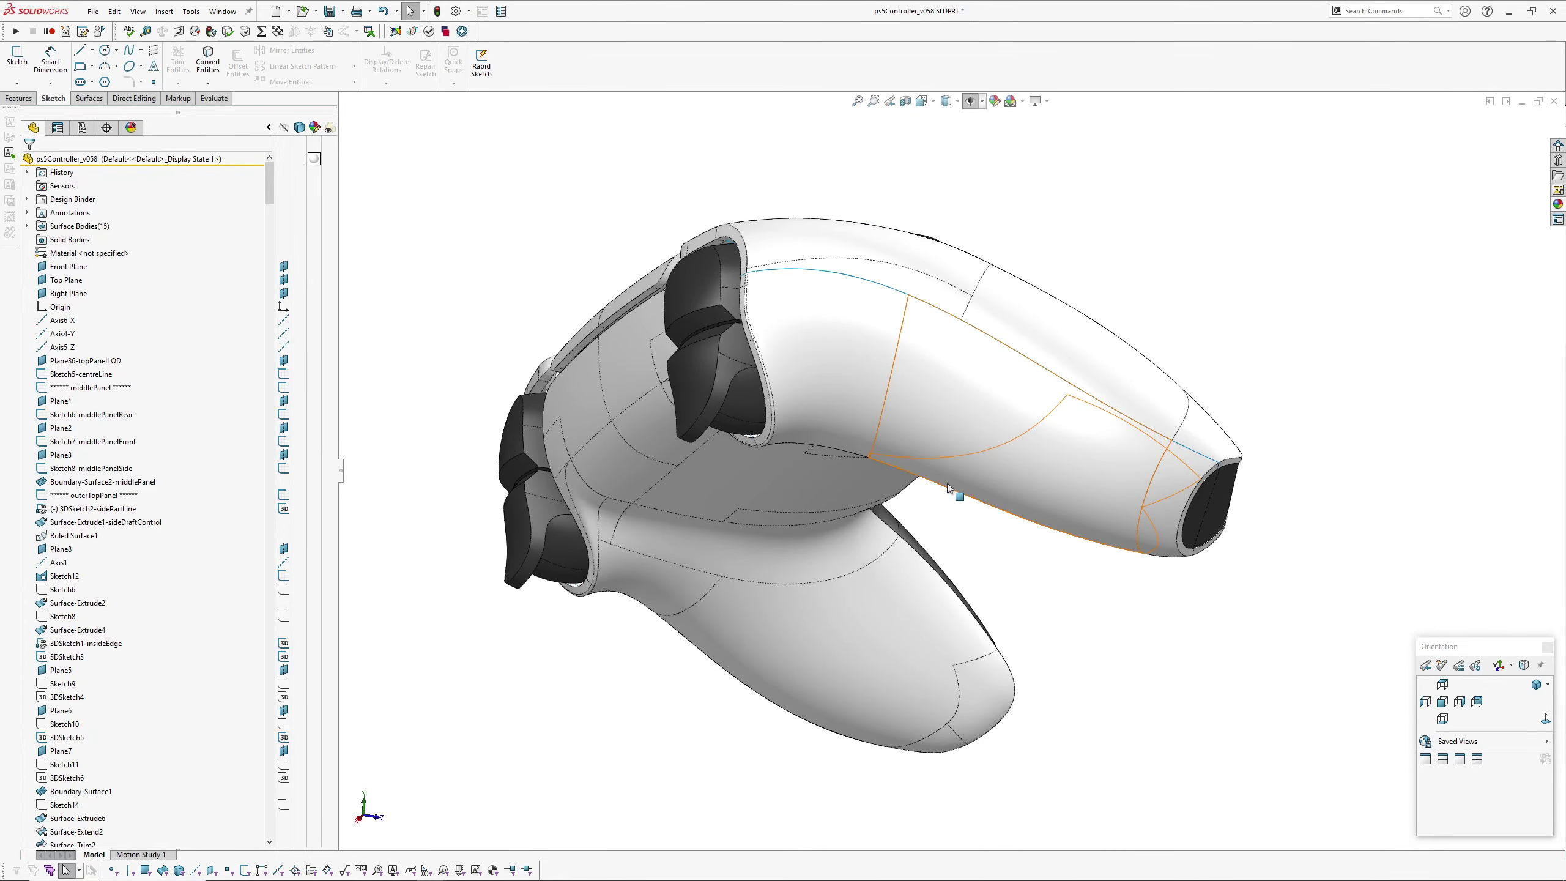
# Display the controller shaded without edges and change the scene background to plain grey.
pyautogui.keyDown('ctrl'); pyautogui.moveTo(946, 475); pyautogui.dragTo(929, 515, button='middle'); pyautogui.keyUp('ctrl')
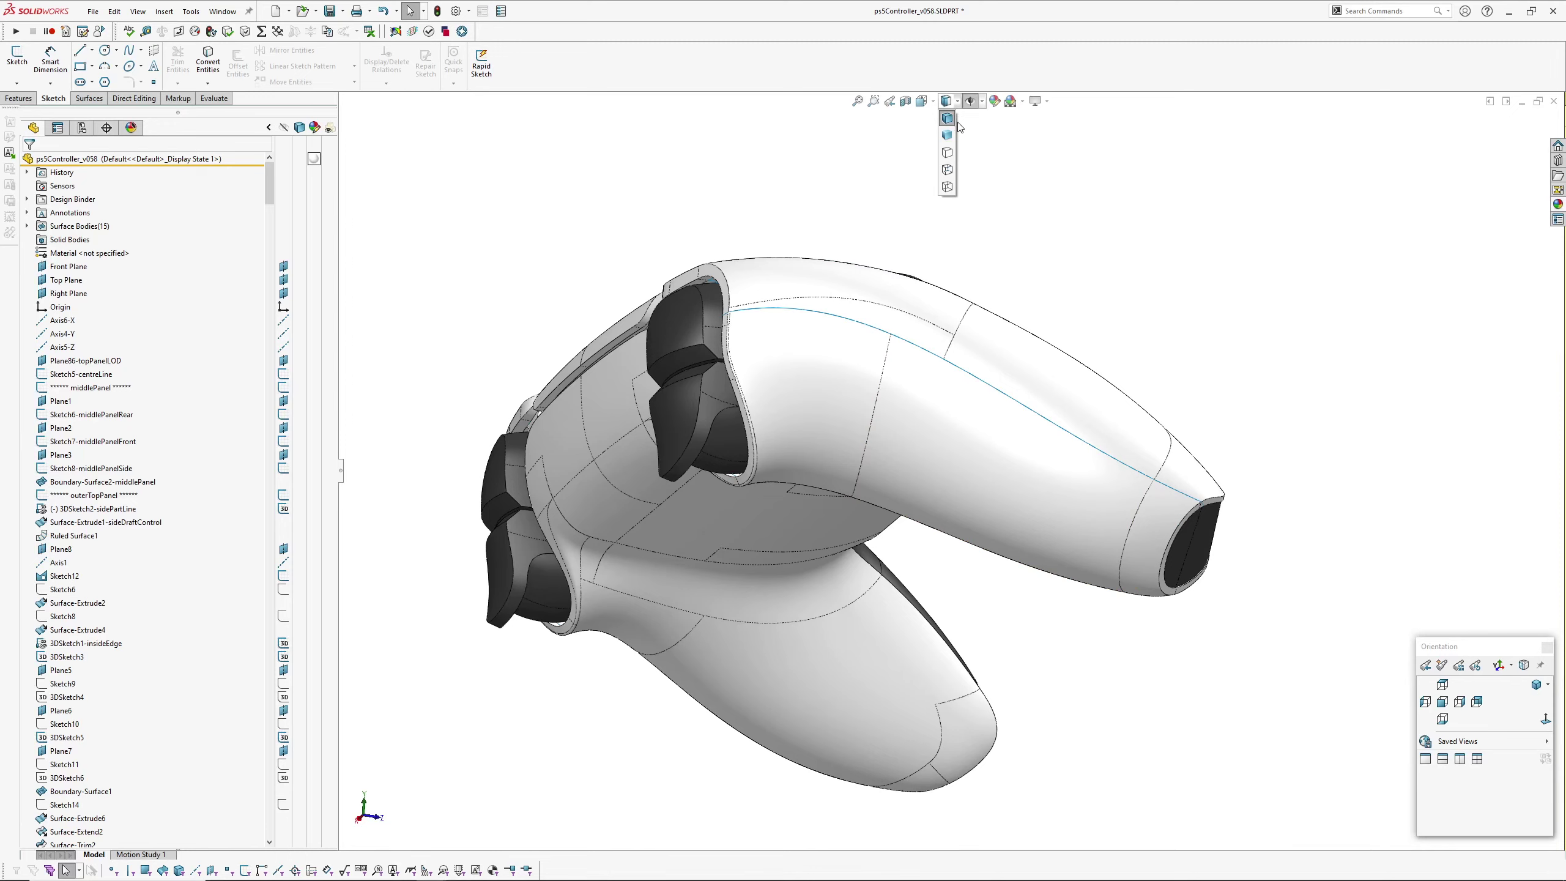
pyautogui.moveTo(957, 253); pyautogui.dragTo(463, 273, button='middle')
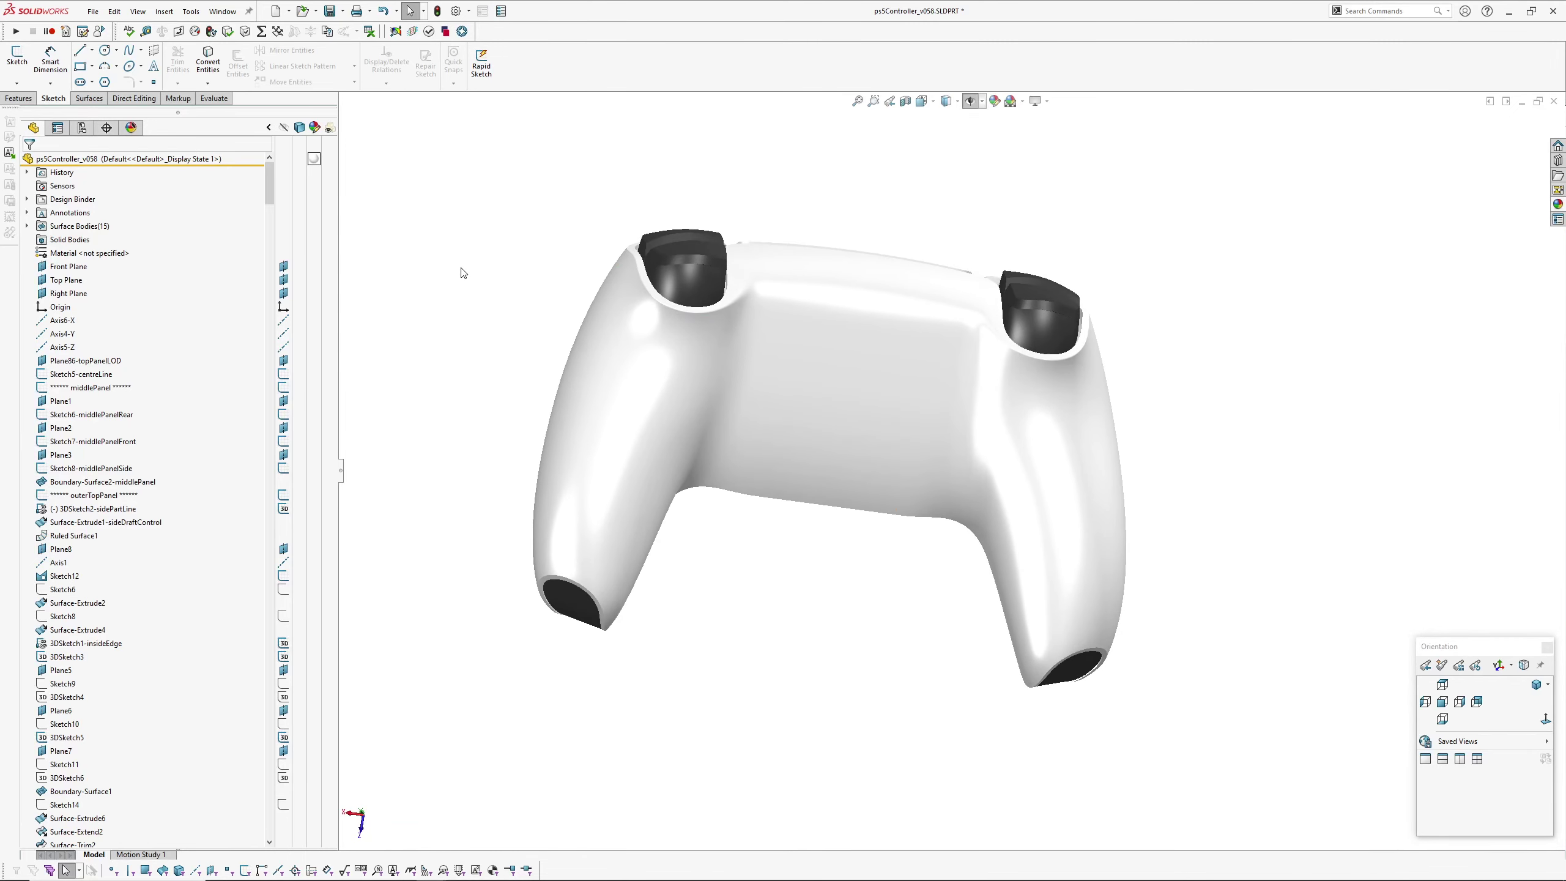
pyautogui.click(193, 12)
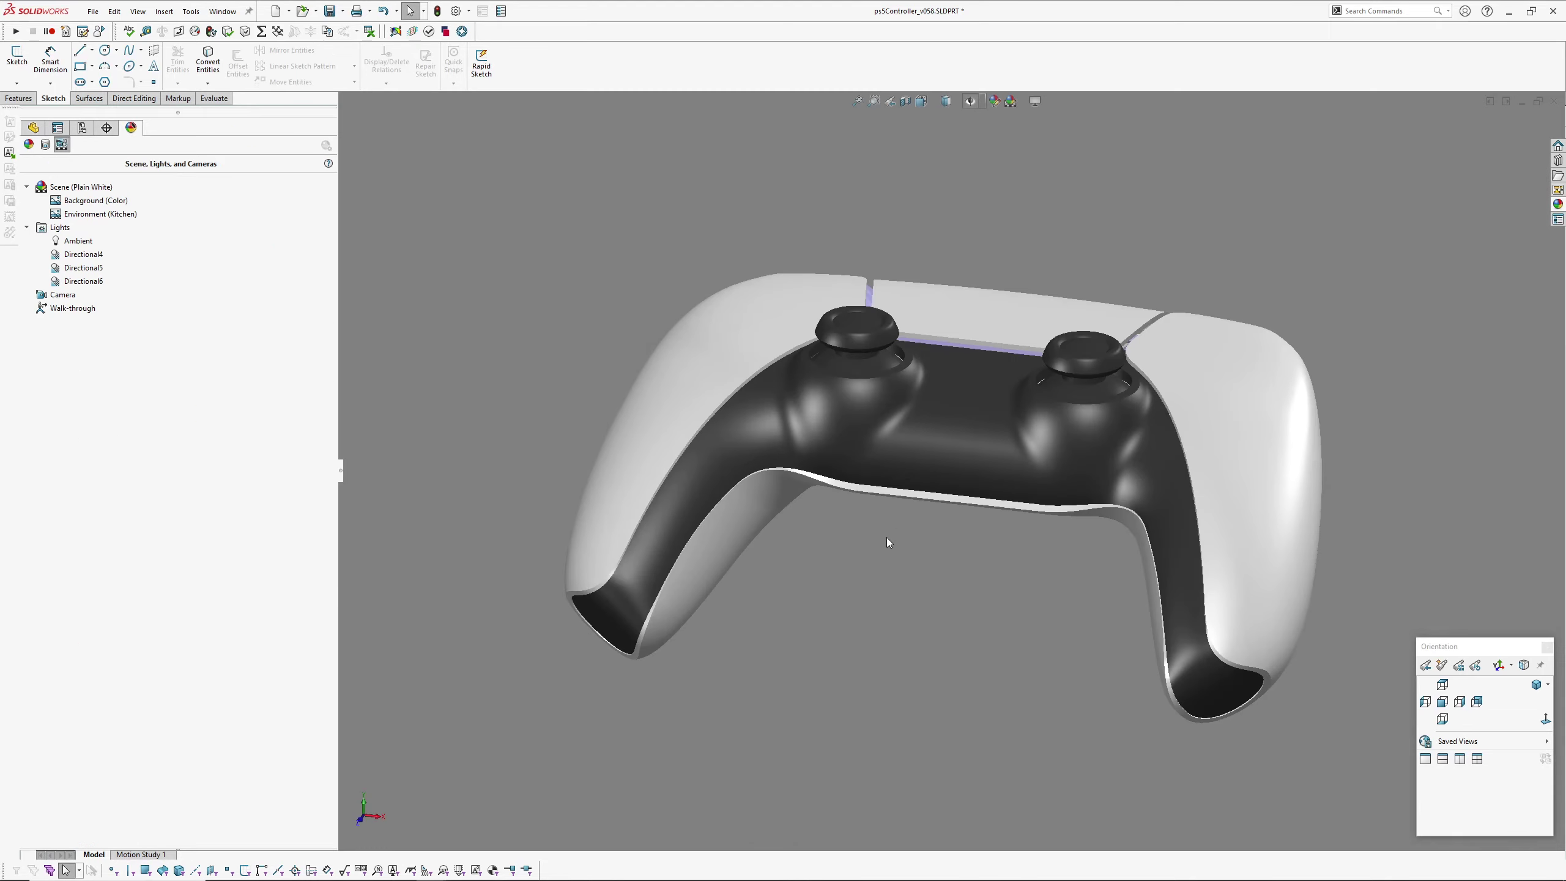
# Examine the light reflections on the rear shell where it blends into the grips and around the trigger openings.
pyautogui.moveTo(886, 537); pyautogui.dragTo(1034, 252, button='middle')
pyautogui.scroll(-5, 1108, 304)
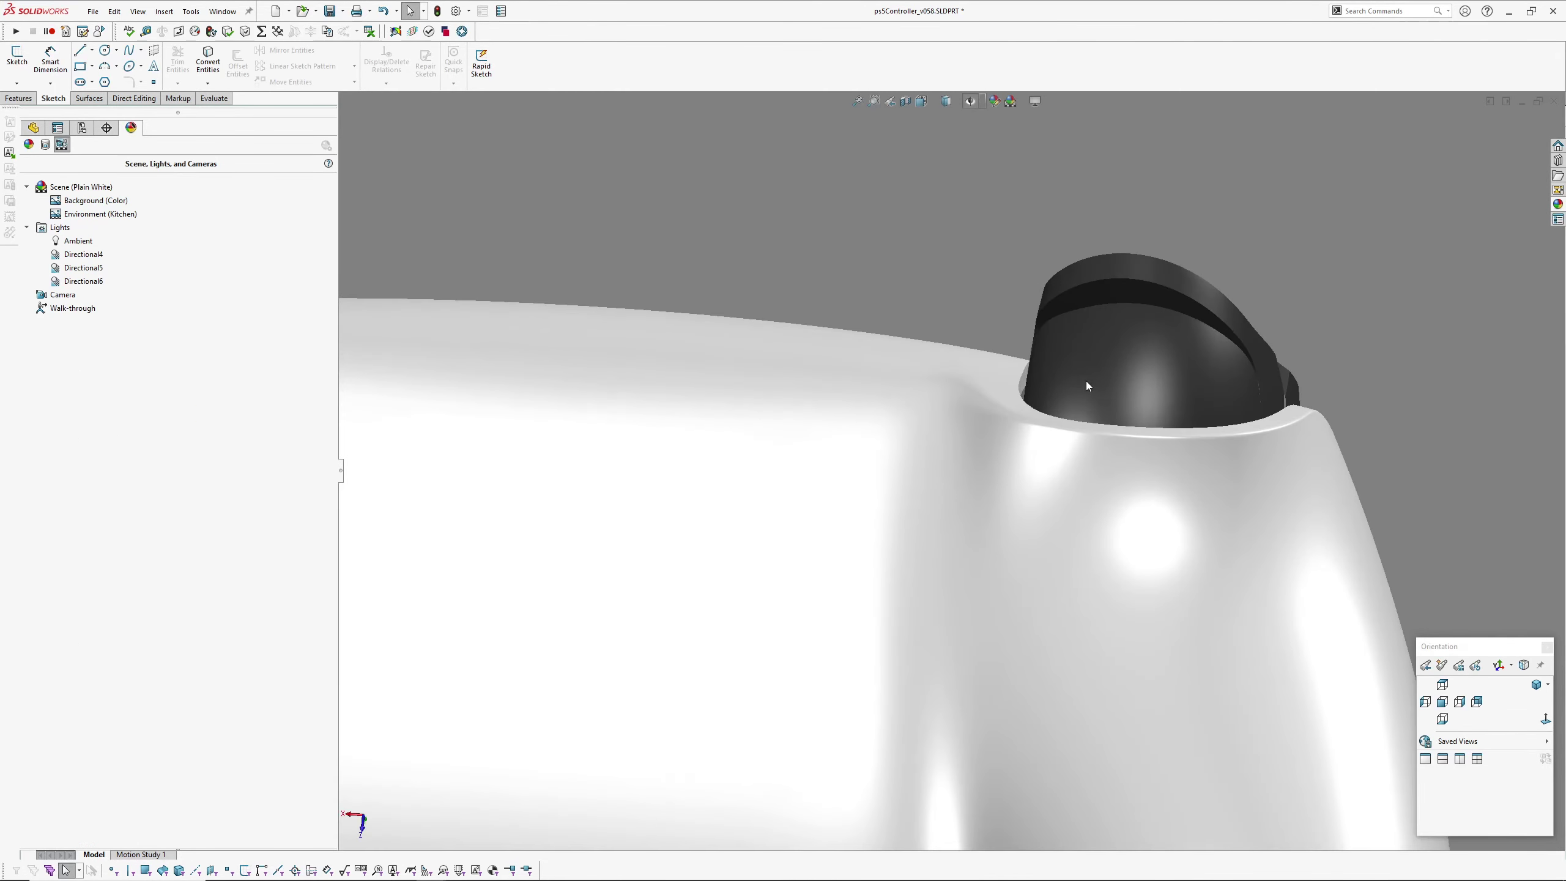
pyautogui.moveTo(1087, 381); pyautogui.dragTo(1084, 584, button='middle')
pyautogui.moveTo(1025, 445)
pyautogui.keyDown('ctrl'); pyautogui.mouseDown(button='middle')
pyautogui.moveTo(1072, 403)
pyautogui.moveTo(934, 532)
pyautogui.moveTo(922, 461)
pyautogui.moveTo(884, 444)
pyautogui.moveTo(902, 507)
pyautogui.moveTo(938, 491)
pyautogui.mouseUp(button='middle'); pyautogui.keyUp('ctrl')
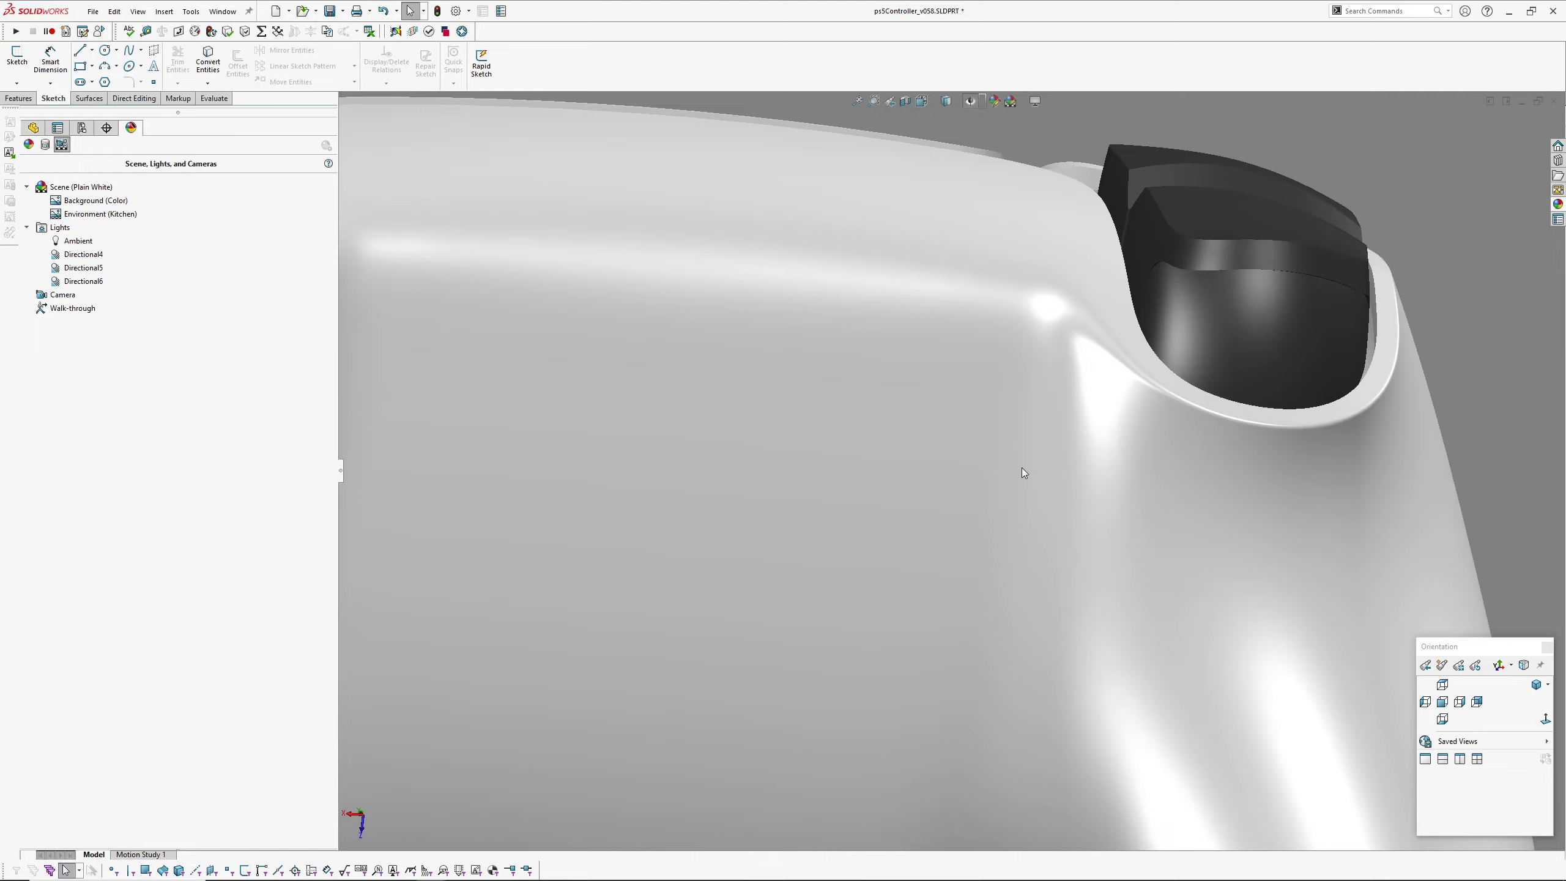
pyautogui.moveTo(1058, 637)
pyautogui.mouseDown(button='middle')
pyautogui.moveTo(1007, 574)
pyautogui.moveTo(1054, 613)
pyautogui.mouseUp(button='middle')
pyautogui.moveTo(940, 367)
pyautogui.mouseDown(button='middle')
pyautogui.moveTo(997, 360)
pyautogui.moveTo(975, 402)
pyautogui.moveTo(990, 354)
pyautogui.moveTo(909, 381)
pyautogui.moveTo(986, 402)
pyautogui.moveTo(1070, 353)
pyautogui.moveTo(1071, 389)
pyautogui.moveTo(1006, 488)
pyautogui.mouseUp(button='middle')
pyautogui.click(984, 382)
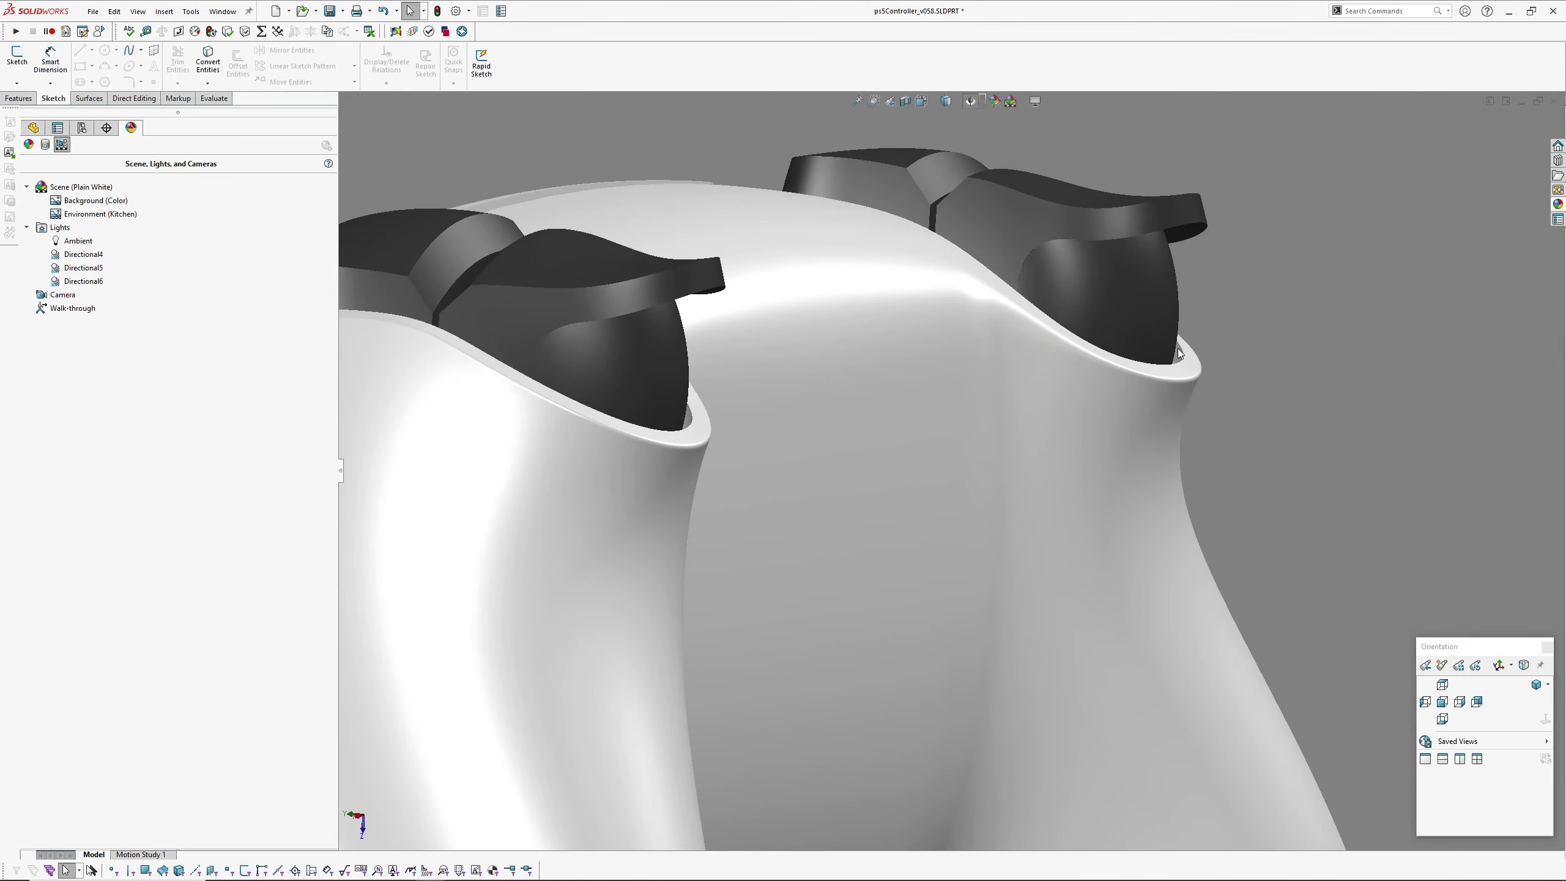
pyautogui.moveTo(1178, 348)
pyautogui.mouseDown(button='middle')
pyautogui.moveTo(1003, 336)
pyautogui.moveTo(999, 427)
pyautogui.moveTo(934, 333)
pyautogui.moveTo(1055, 468)
pyautogui.moveTo(1116, 427)
pyautogui.moveTo(1085, 405)
pyautogui.moveTo(1307, 343)
pyautogui.mouseUp(button='middle')
pyautogui.moveTo(1212, 513)
pyautogui.mouseDown(button='middle')
pyautogui.moveTo(1029, 502)
pyautogui.moveTo(1067, 500)
pyautogui.moveTo(1048, 440)
pyautogui.moveTo(1268, 230)
pyautogui.mouseUp(button='middle')
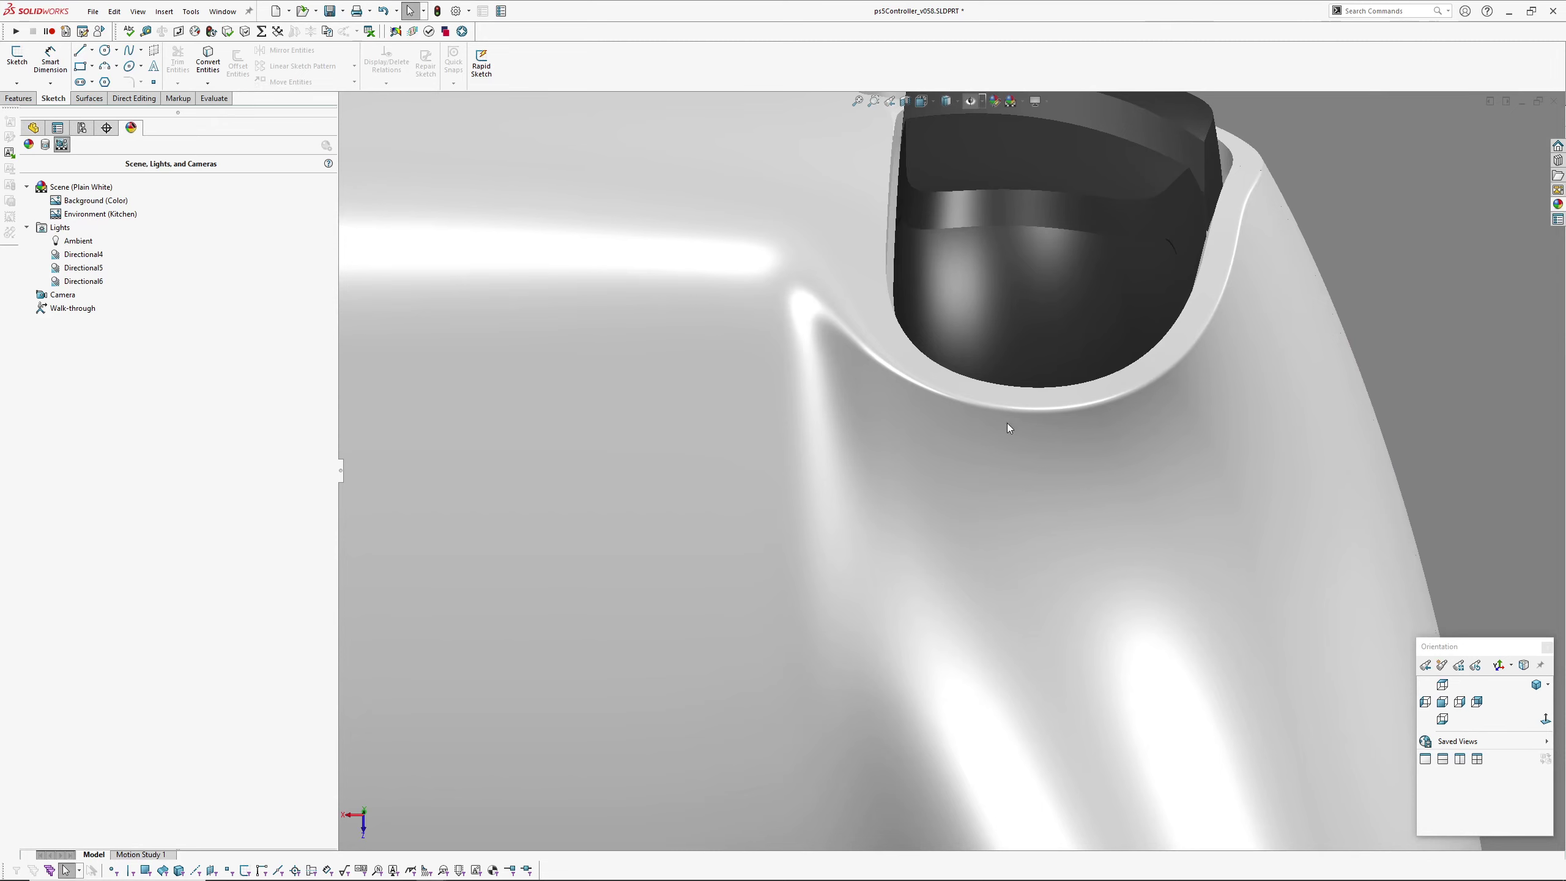
pyautogui.moveTo(988, 420)
pyautogui.mouseDown(button='middle')
pyautogui.moveTo(1003, 399)
pyautogui.moveTo(1069, 412)
pyautogui.moveTo(935, 414)
pyautogui.moveTo(1087, 395)
pyautogui.moveTo(1096, 418)
pyautogui.mouseUp(button='middle')
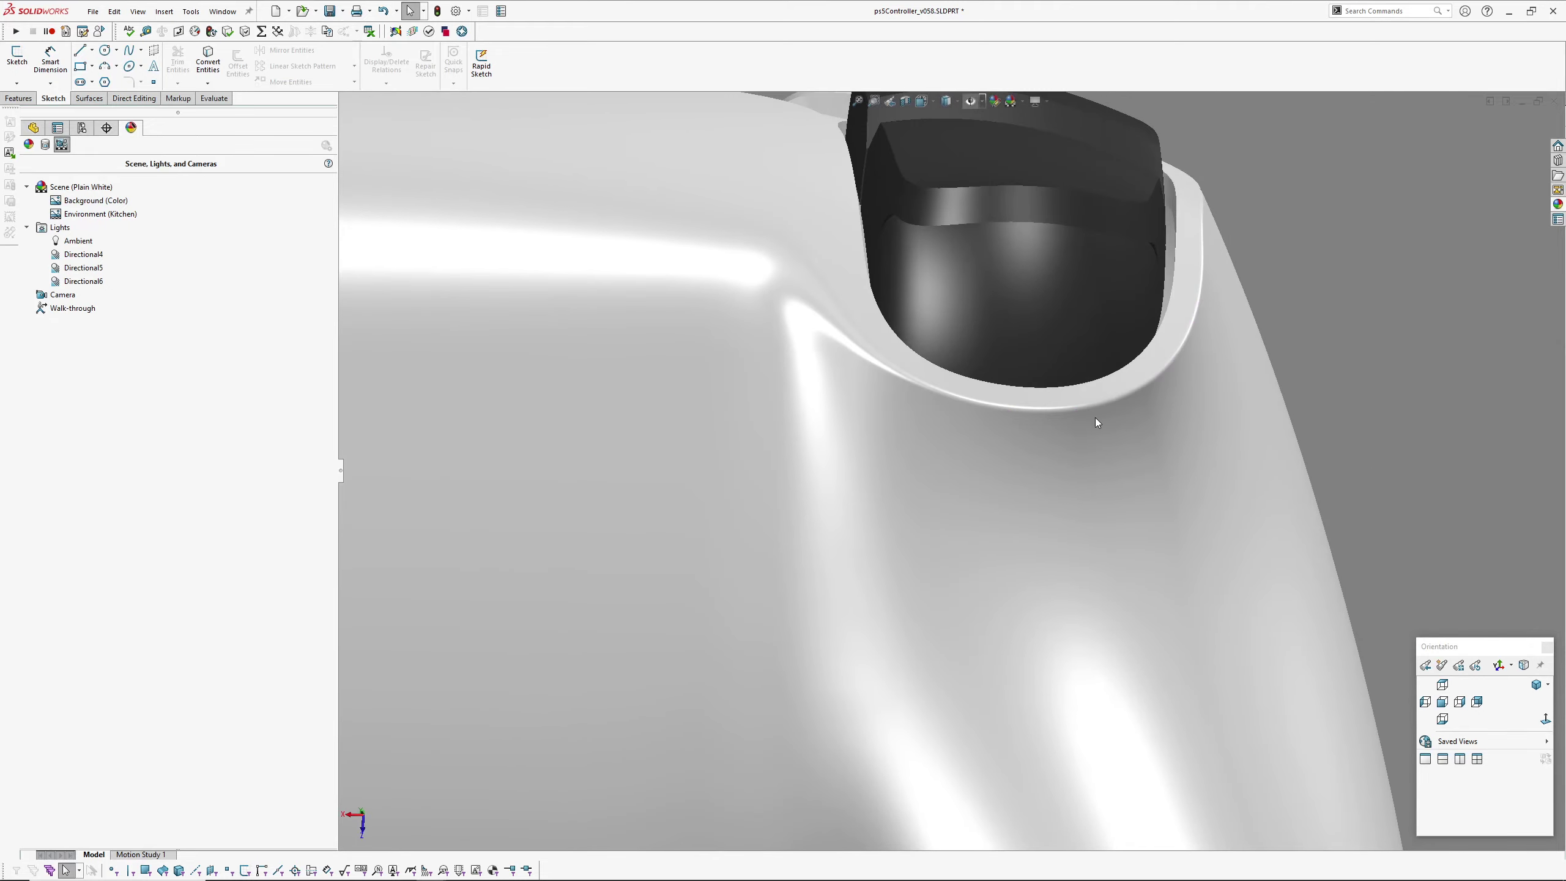
# Select the small blend surface beside the trigger opening and examine how it flows into the shell and triggers.
pyautogui.click(814, 314)
pyautogui.moveTo(824, 357); pyautogui.dragTo(1042, 389, button='middle')
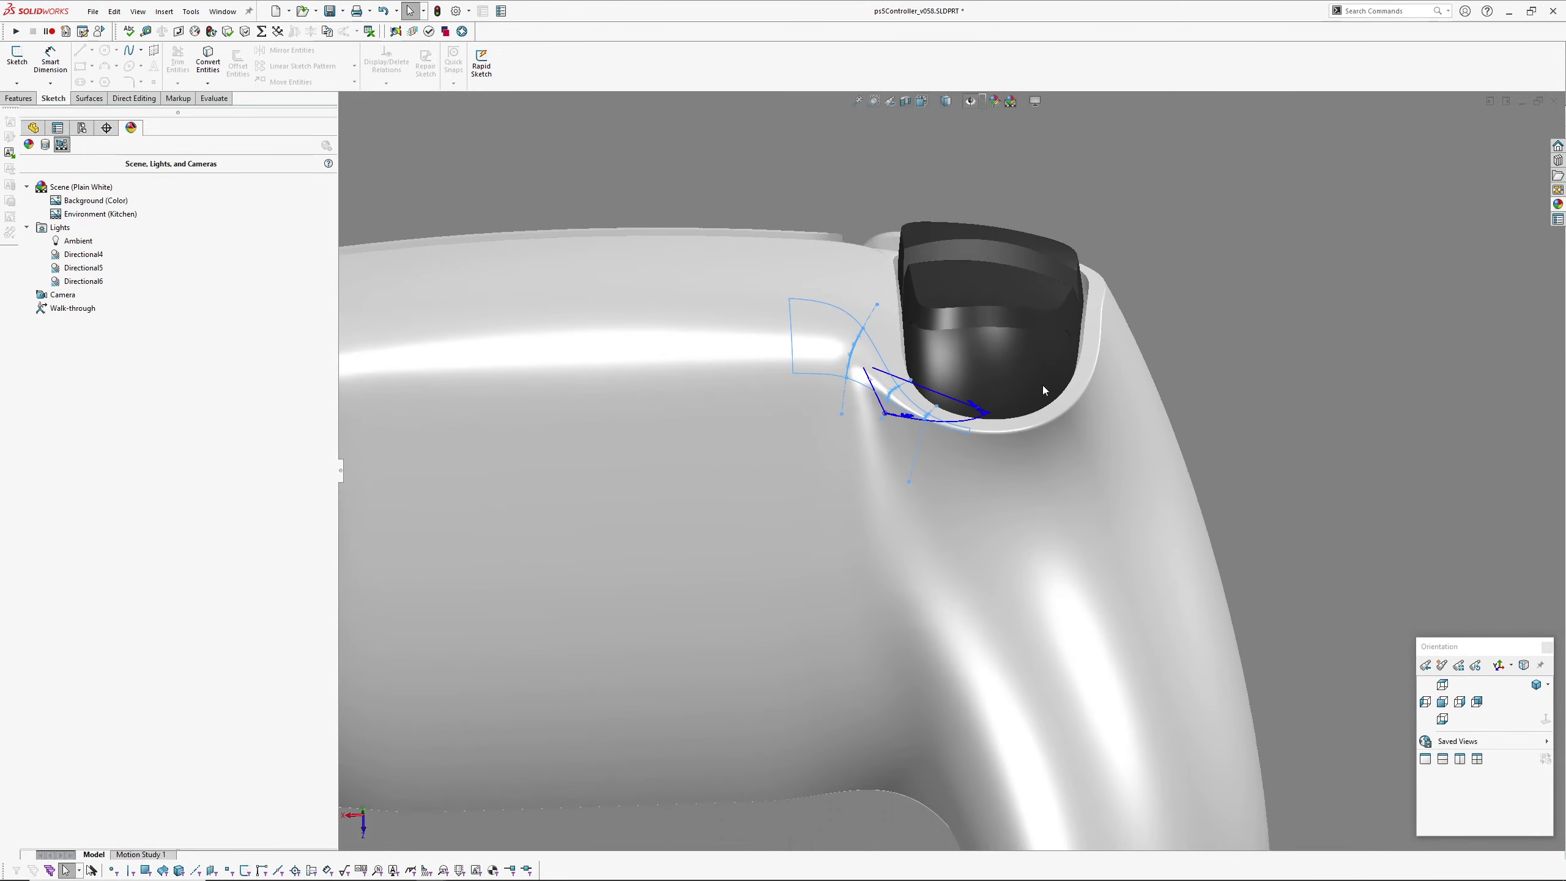
pyautogui.moveTo(1245, 344)
pyautogui.mouseDown(button='middle')
pyautogui.moveTo(1025, 360)
pyautogui.moveTo(978, 391)
pyautogui.moveTo(895, 363)
pyautogui.moveTo(970, 341)
pyautogui.moveTo(916, 218)
pyautogui.moveTo(940, 505)
pyautogui.moveTo(1032, 432)
pyautogui.moveTo(1059, 476)
pyautogui.moveTo(1081, 437)
pyautogui.moveTo(976, 390)
pyautogui.moveTo(983, 441)
pyautogui.moveTo(898, 407)
pyautogui.moveTo(948, 513)
pyautogui.moveTo(933, 346)
pyautogui.moveTo(910, 343)
pyautogui.mouseUp(button='middle')
pyautogui.moveTo(1096, 542)
pyautogui.mouseDown(button='middle')
pyautogui.moveTo(1143, 413)
pyautogui.moveTo(1094, 430)
pyautogui.moveTo(1123, 462)
pyautogui.moveTo(1157, 467)
pyautogui.moveTo(992, 527)
pyautogui.mouseUp(button='middle')
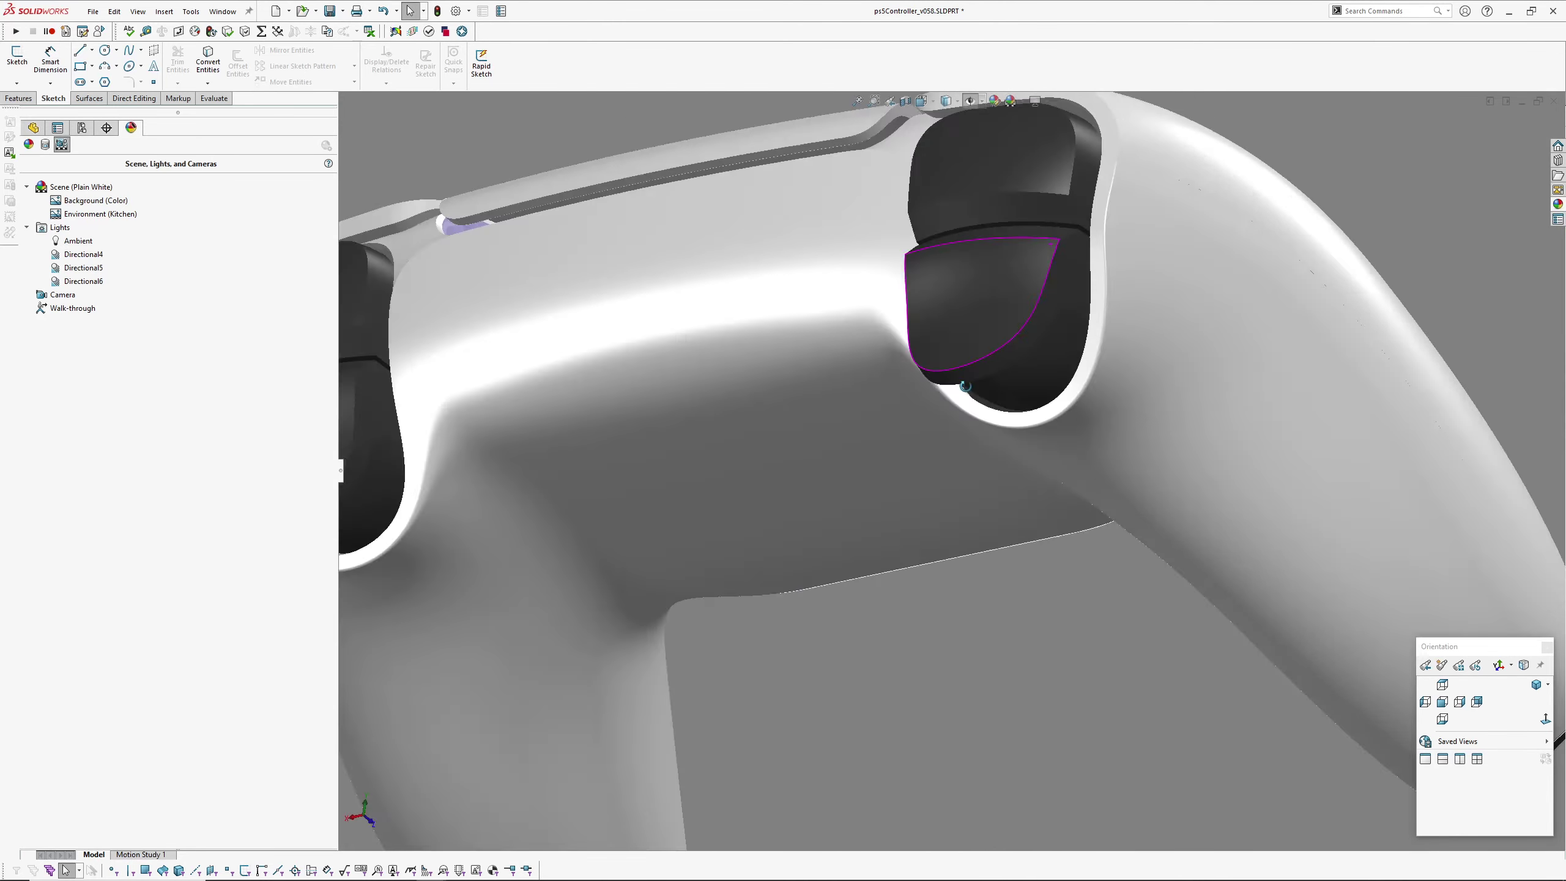
pyautogui.moveTo(965, 386); pyautogui.dragTo(994, 301, button='middle')
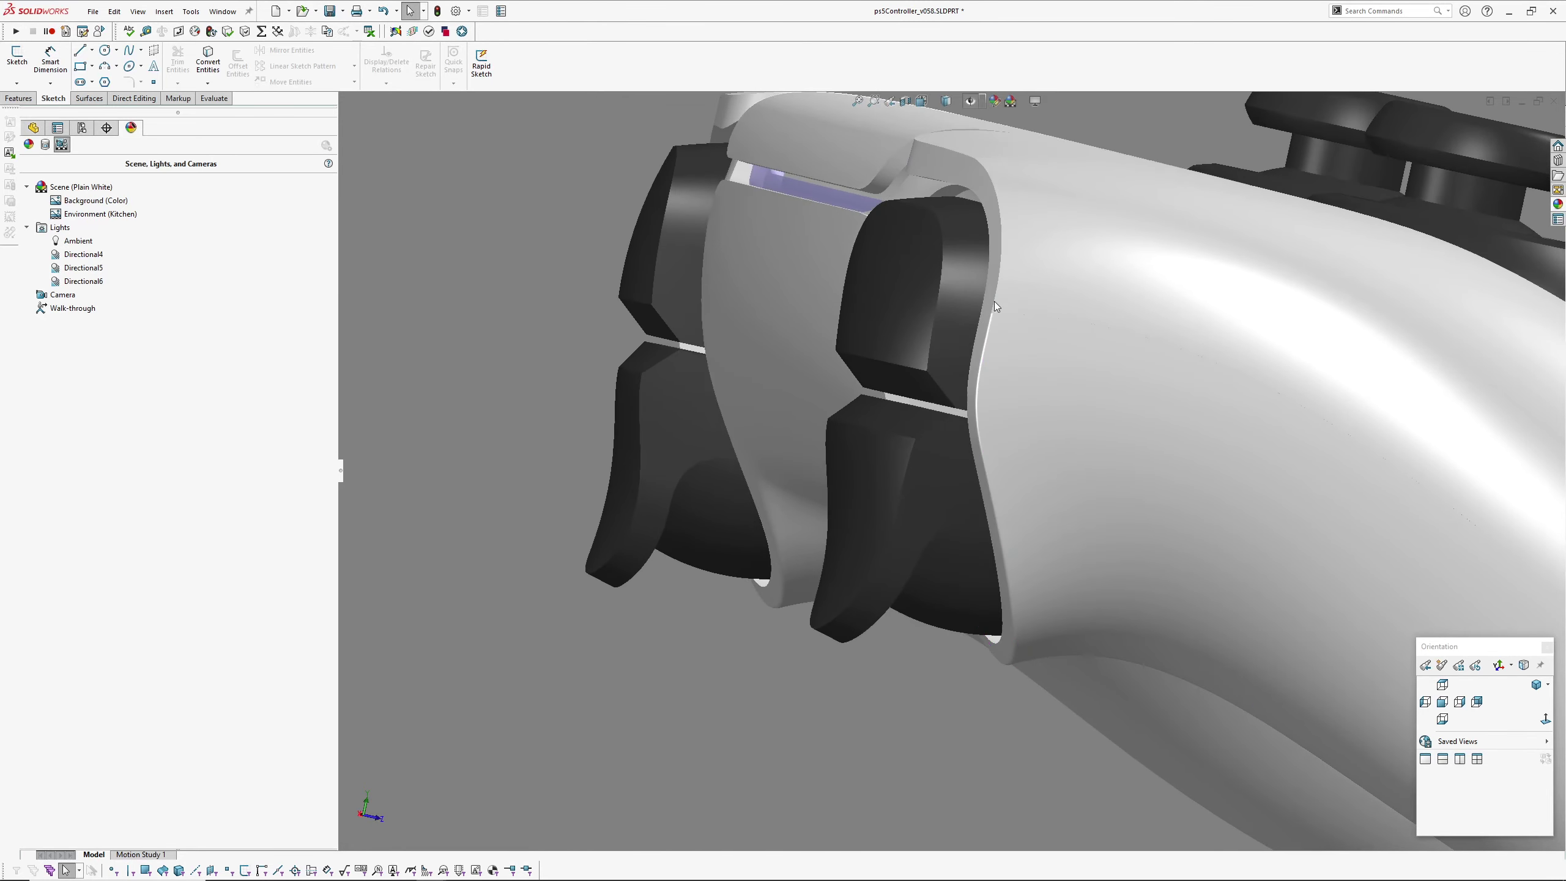
# Examine the highlights on the black centre panel where the thumbstick domes blend into the grips.
pyautogui.moveTo(974, 402); pyautogui.dragTo(971, 166, button='middle')
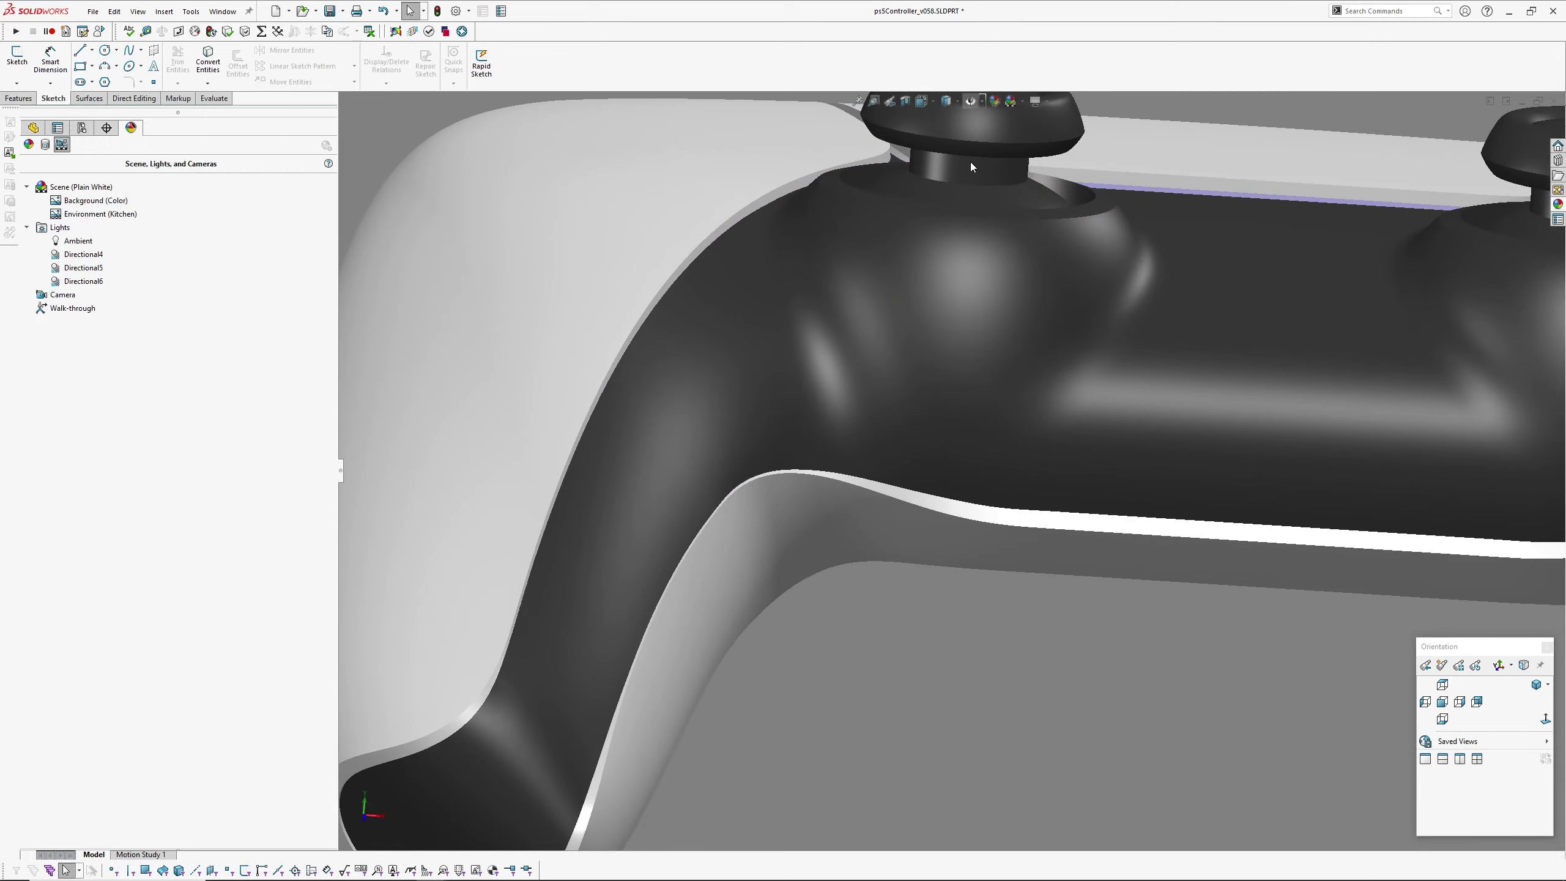
pyautogui.moveTo(935, 402); pyautogui.dragTo(837, 383, button='middle')
pyautogui.scroll(-3, 842, 418)
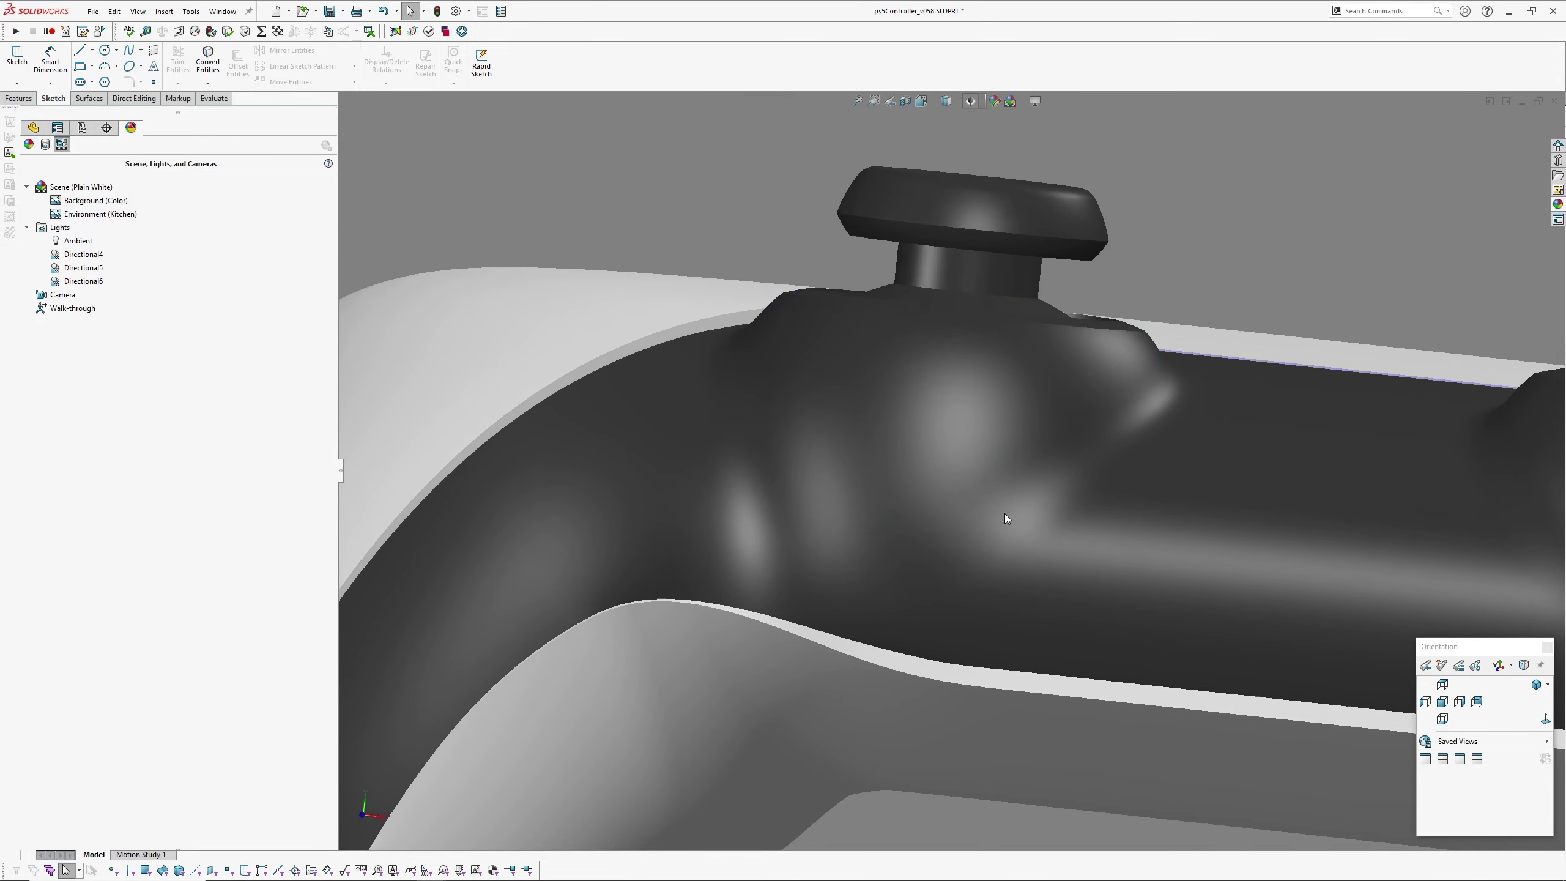
pyautogui.scroll(1, 931, 475)
pyautogui.moveTo(920, 468); pyautogui.dragTo(772, 374, button='middle')
pyautogui.scroll(1, 850, 497)
pyautogui.scroll(1, 896, 463)
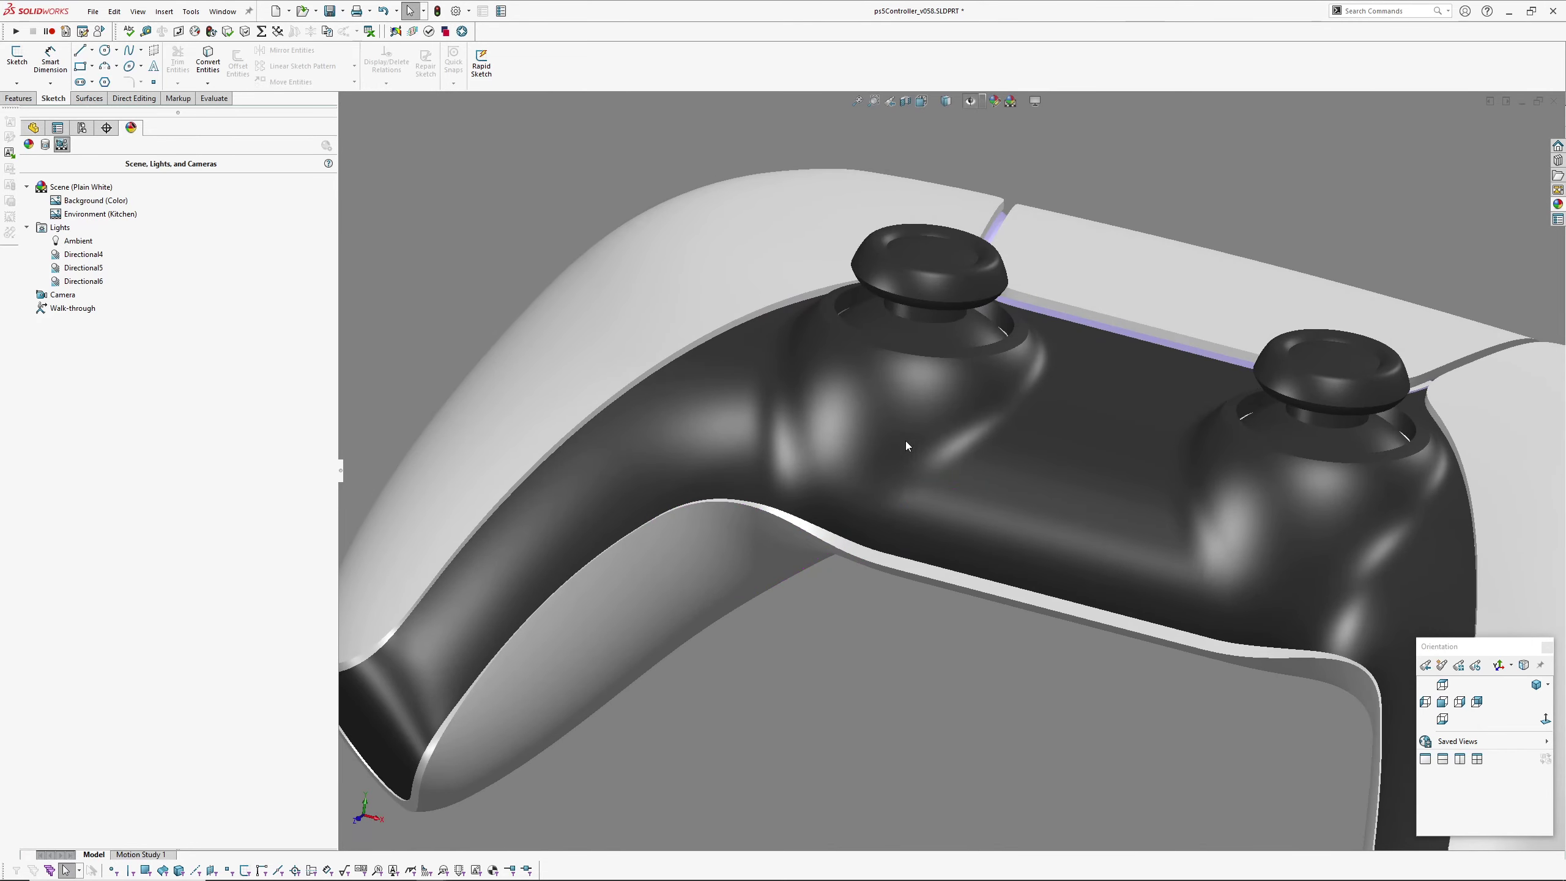
pyautogui.moveTo(906, 444); pyautogui.dragTo(882, 388, button='middle')
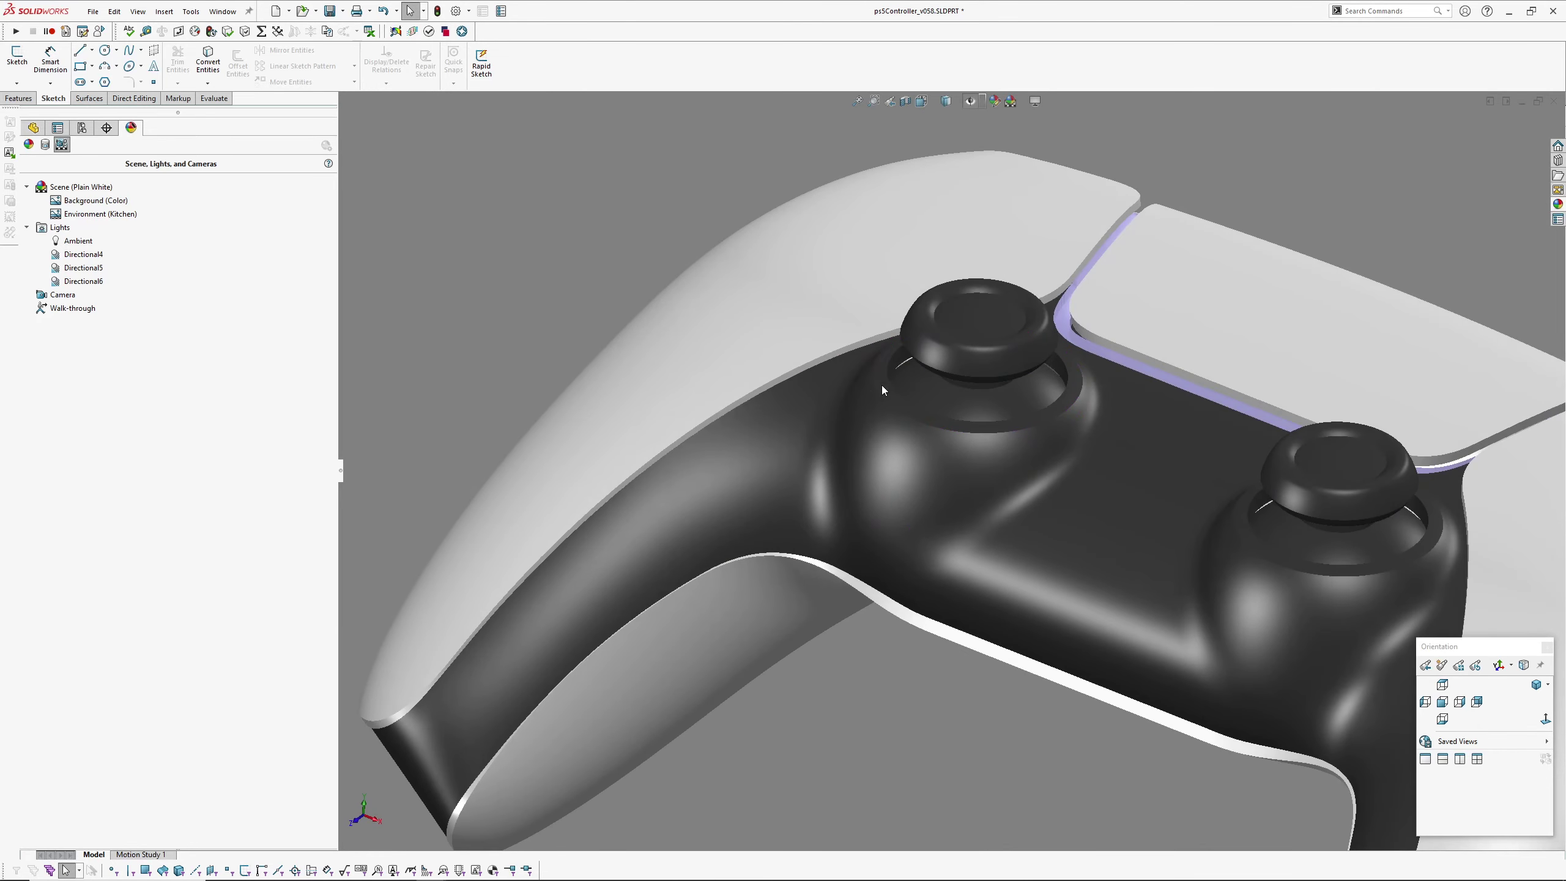
# Examine the highlights around the thumbstick surrounds and along the edge gap of the white touchpad from several angles.
pyautogui.moveTo(886, 628)
pyautogui.mouseDown(button='middle')
pyautogui.moveTo(866, 663)
pyautogui.moveTo(833, 634)
pyautogui.moveTo(886, 644)
pyautogui.moveTo(896, 611)
pyautogui.mouseUp(button='middle')
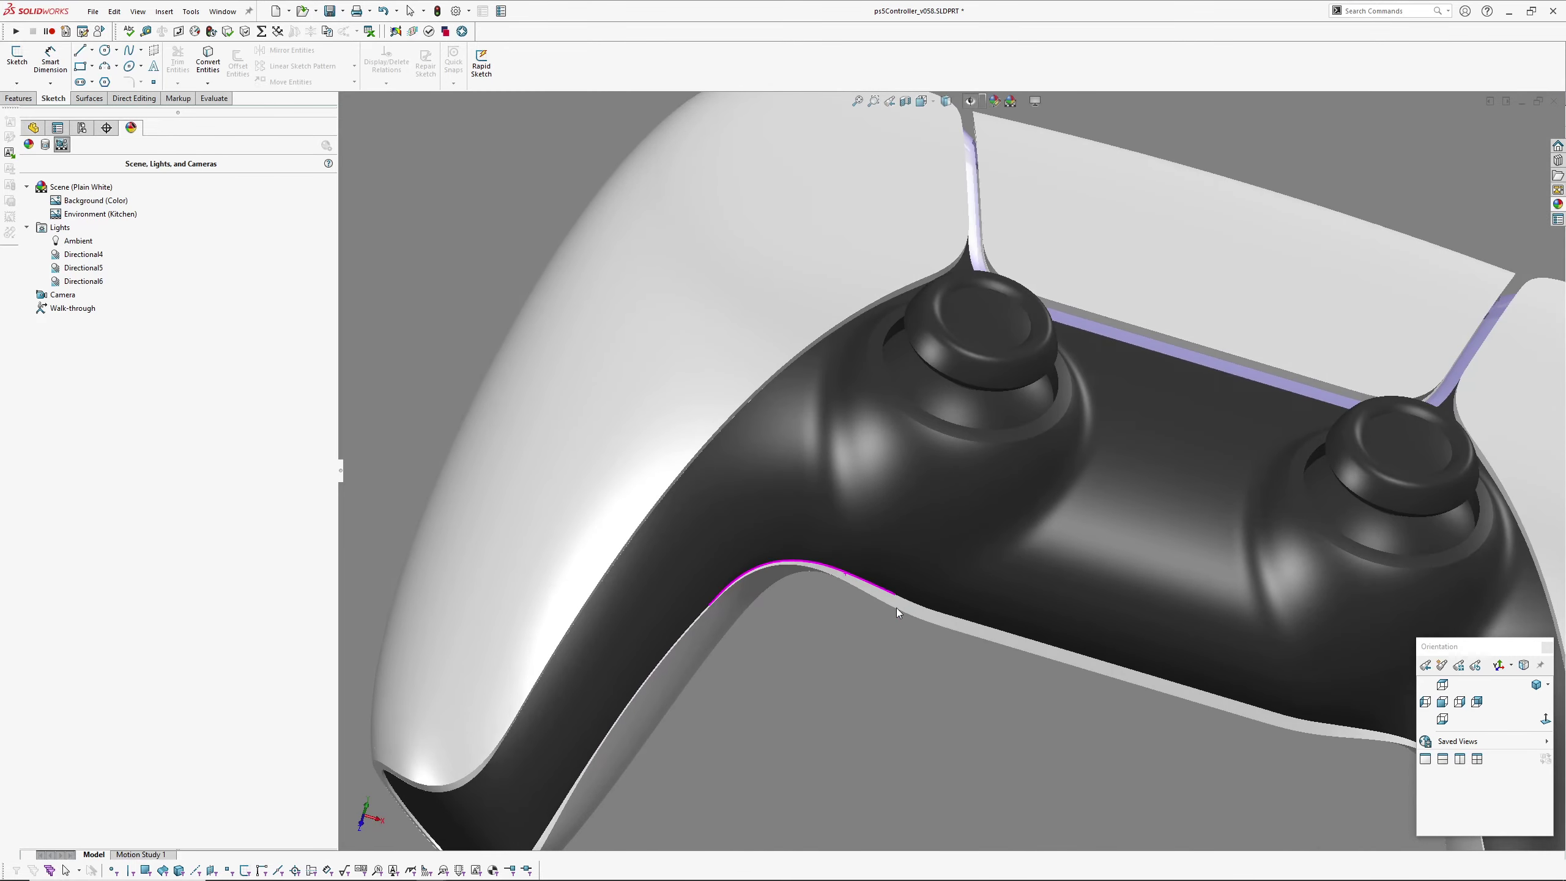
pyautogui.scroll(1, 993, 491)
pyautogui.moveTo(992, 491); pyautogui.dragTo(861, 469, button='middle')
pyautogui.scroll(-3, 860, 408)
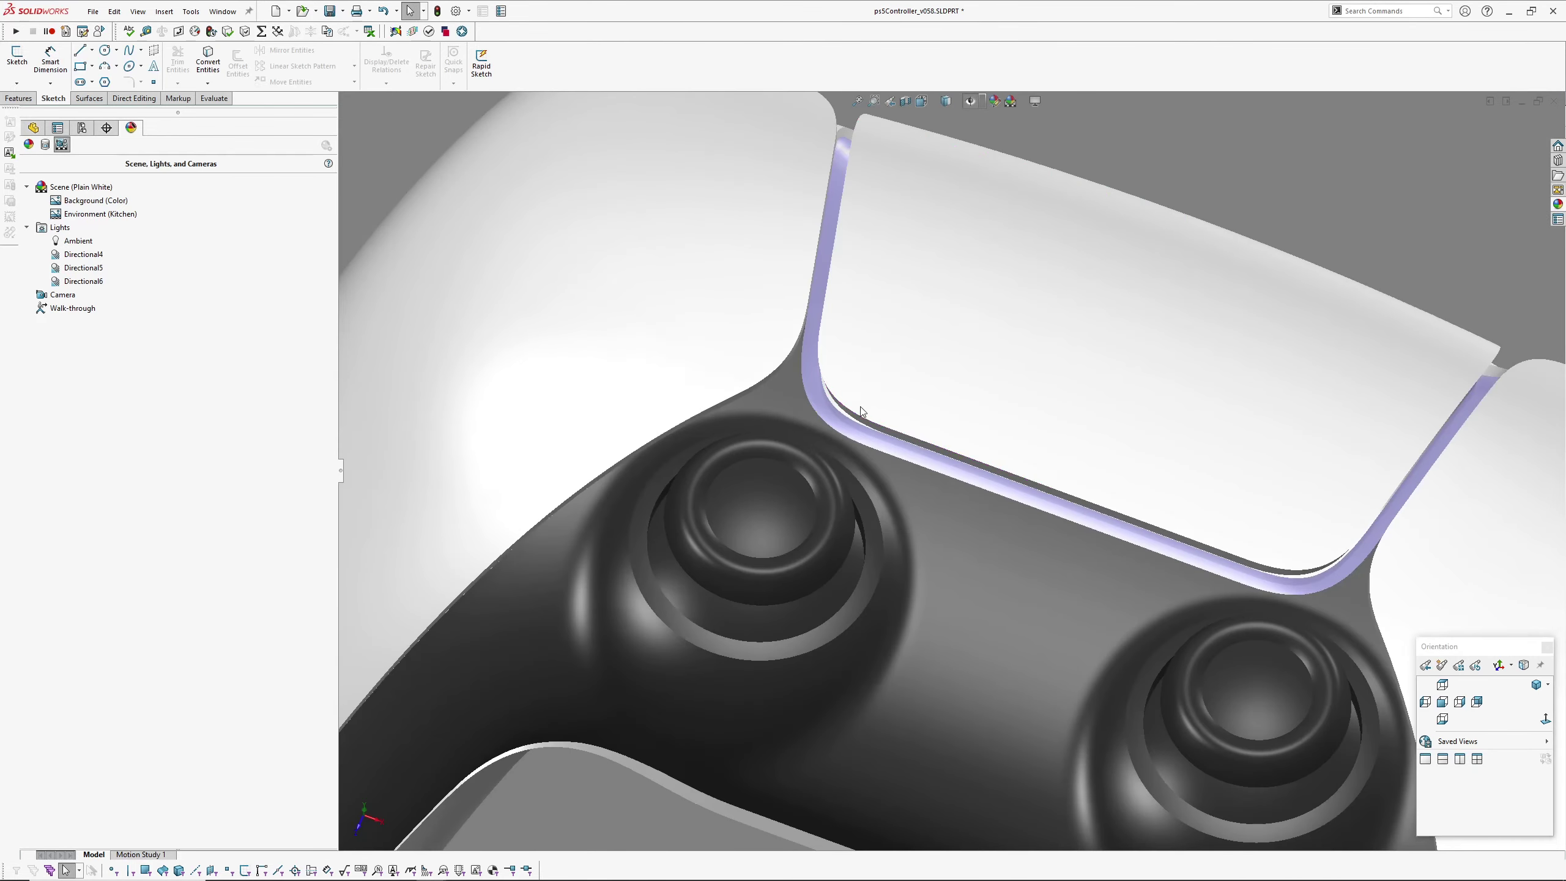
pyautogui.moveTo(844, 414); pyautogui.dragTo(790, 485, button='middle')
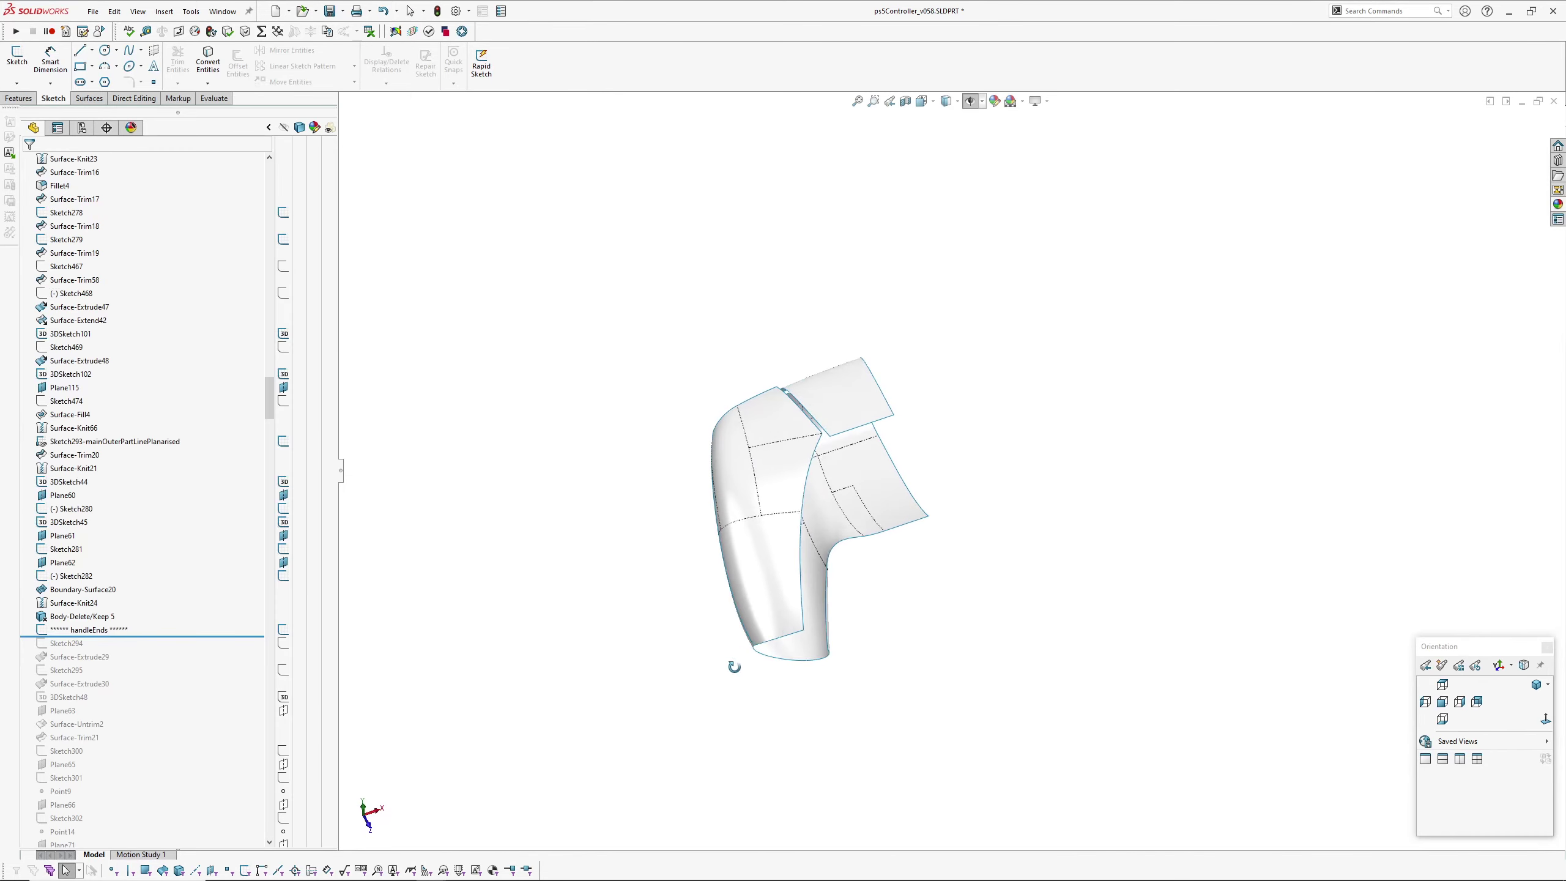
# Examine the open-ended grip surfaces with the feature history rolled back to the handleEnds section.
pyautogui.moveTo(730, 664); pyautogui.dragTo(756, 544, button='middle')
pyautogui.scroll(-3, 860, 505)
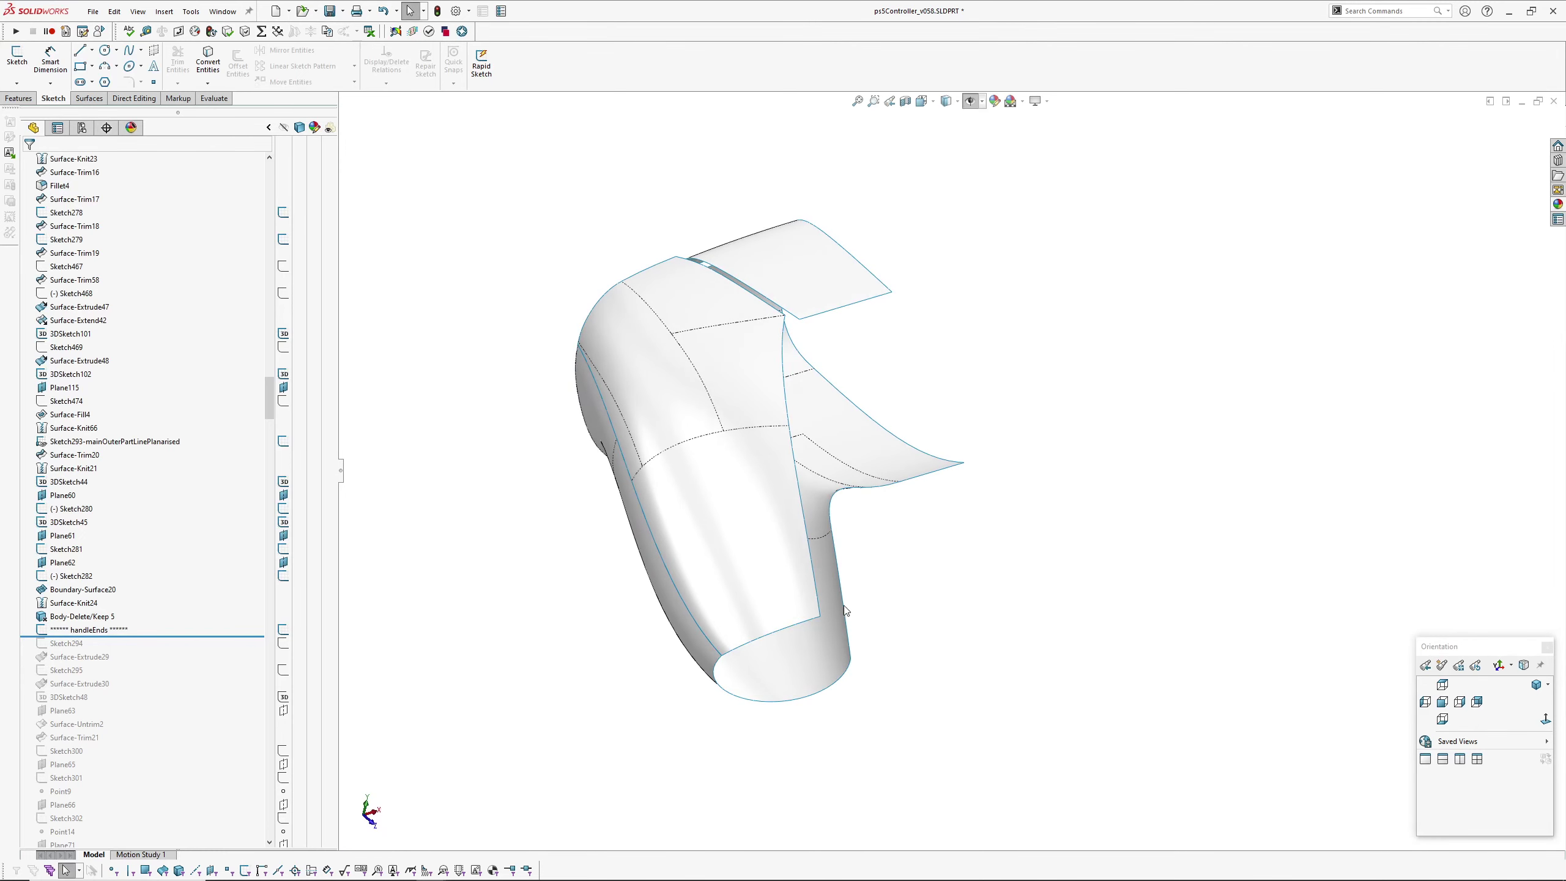
pyautogui.moveTo(883, 636); pyautogui.dragTo(752, 518, button='middle')
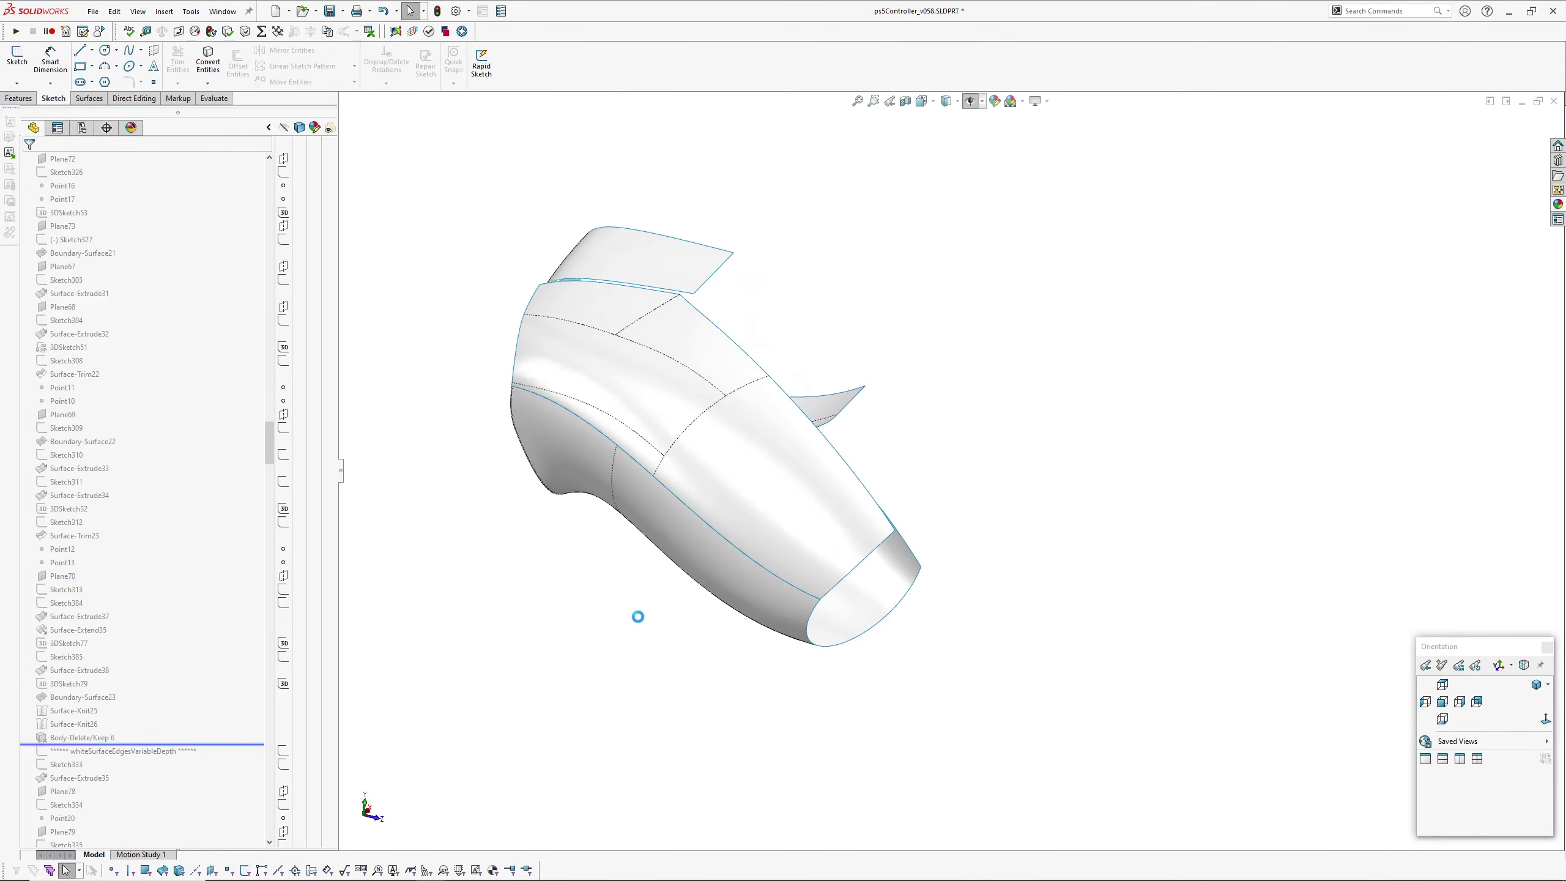
# Examine the closed grip end at the whiteSurfaceEdgesVariableDepth stage and select Boundary-Surface22 on its tip.
pyautogui.moveTo(774, 604); pyautogui.dragTo(887, 546, button='middle')
pyautogui.scroll(-4, 887, 546)
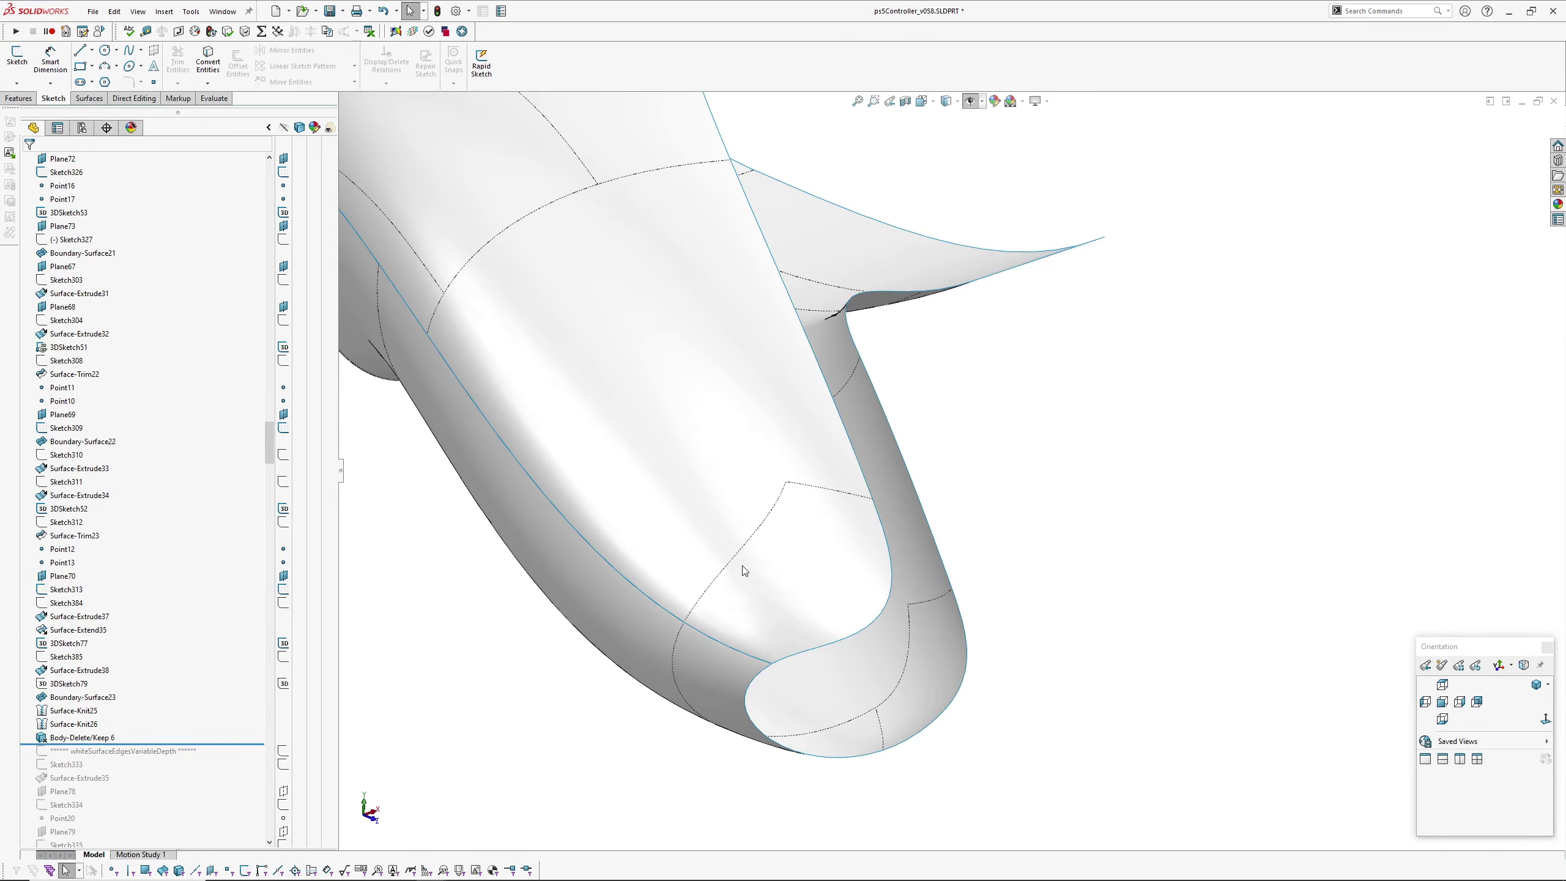
pyautogui.click(707, 392)
pyautogui.scroll(2, 708, 392)
pyautogui.moveTo(707, 392)
pyautogui.mouseDown(button='middle')
pyautogui.moveTo(727, 468)
pyautogui.moveTo(801, 566)
pyautogui.moveTo(687, 549)
pyautogui.mouseUp(button='middle')
pyautogui.scroll(-5, 840, 469)
pyautogui.click(786, 514)
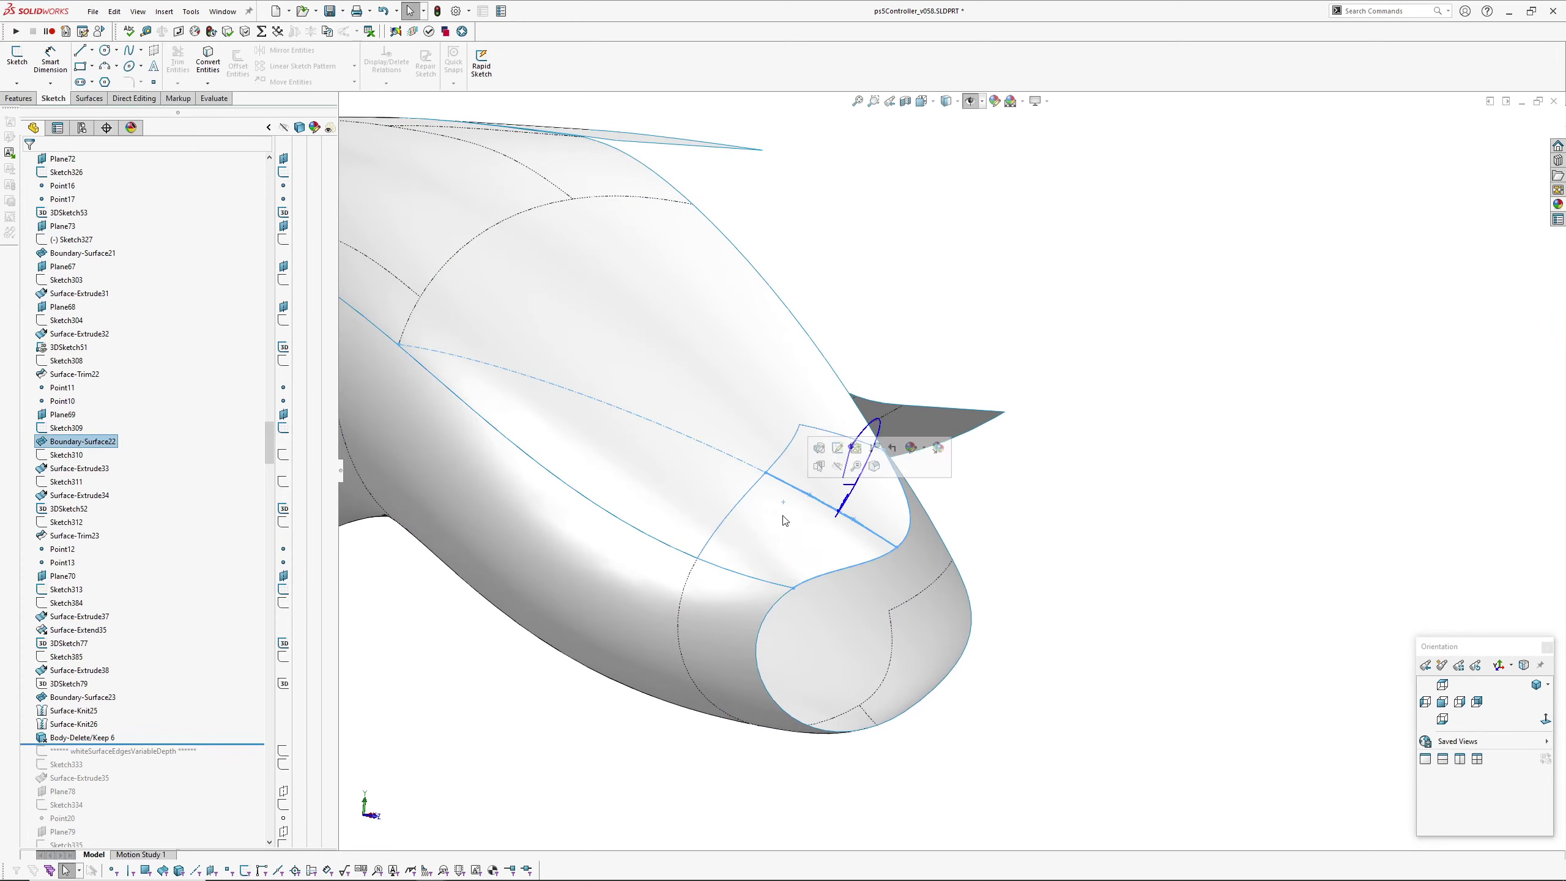
# Examine how the remaining end patches blend into the grip, selecting surfaces around its tip and viewing the whole half.
pyautogui.moveTo(803, 517)
pyautogui.mouseDown(button='middle')
pyautogui.moveTo(745, 474)
pyautogui.moveTo(776, 458)
pyautogui.mouseUp(button='middle')
pyautogui.click(743, 617)
pyautogui.moveTo(743, 617)
pyautogui.mouseDown(button='middle')
pyautogui.moveTo(834, 497)
pyautogui.moveTo(849, 424)
pyautogui.moveTo(794, 431)
pyautogui.moveTo(704, 392)
pyautogui.moveTo(793, 633)
pyautogui.moveTo(720, 574)
pyautogui.moveTo(637, 546)
pyautogui.moveTo(660, 583)
pyautogui.mouseUp(button='middle')
pyautogui.click(849, 424)
pyautogui.scroll(-4, 720, 574)
pyautogui.keyDown('ctrl'); pyautogui.moveTo(659, 584); pyautogui.dragTo(626, 633, button='middle'); pyautogui.keyUp('ctrl')
pyautogui.click(791, 608)
pyautogui.scroll(-3, 820, 526)
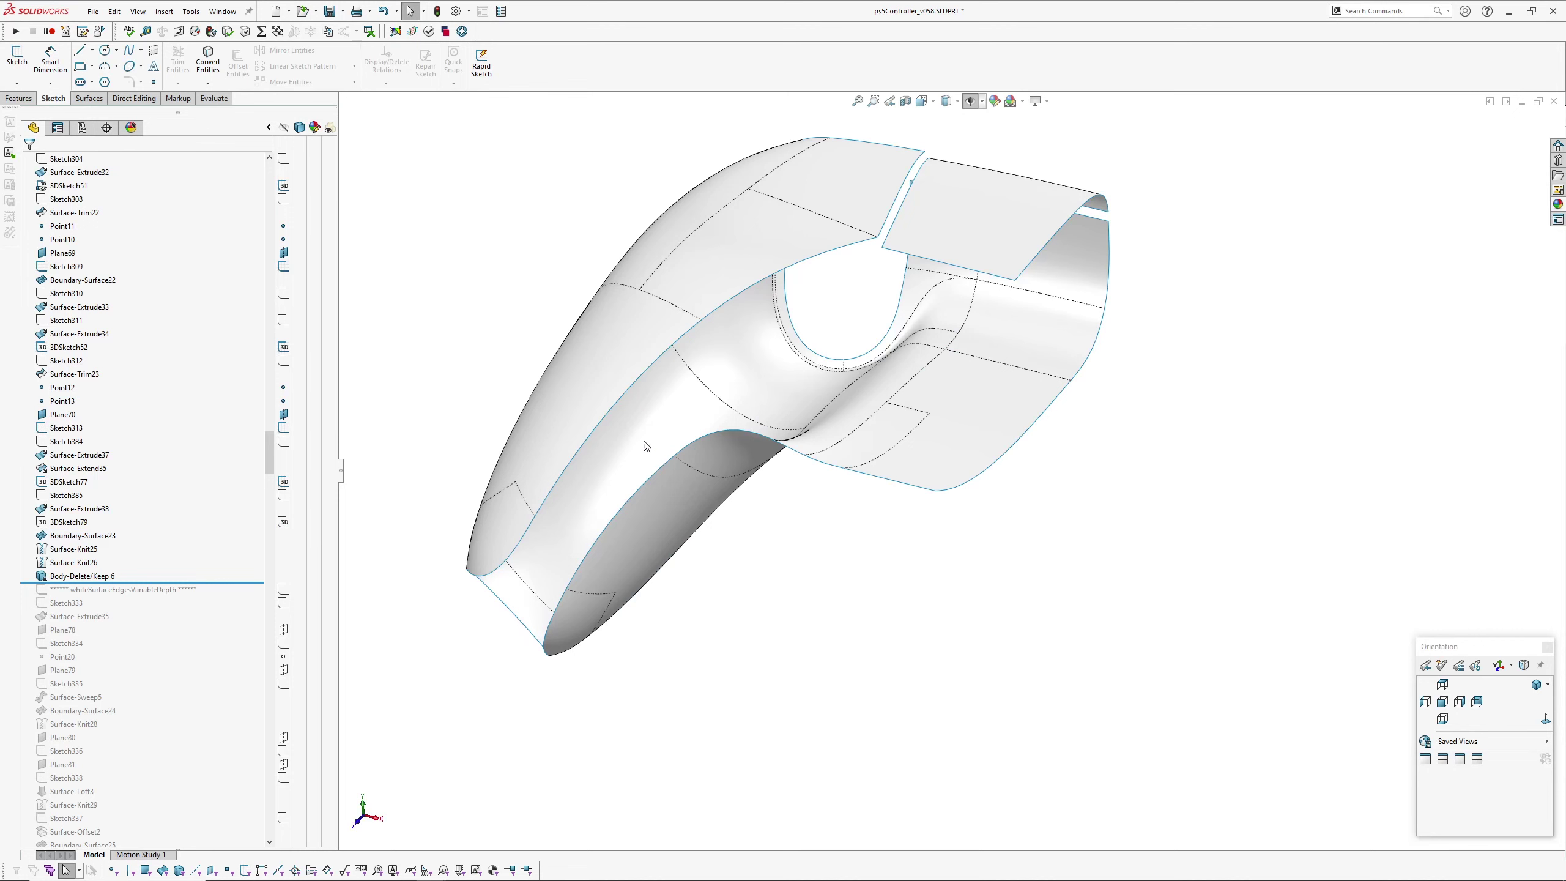
pyautogui.moveTo(618, 489)
pyautogui.mouseDown(button='middle')
pyautogui.moveTo(675, 514)
pyautogui.moveTo(639, 497)
pyautogui.mouseUp(button='middle')
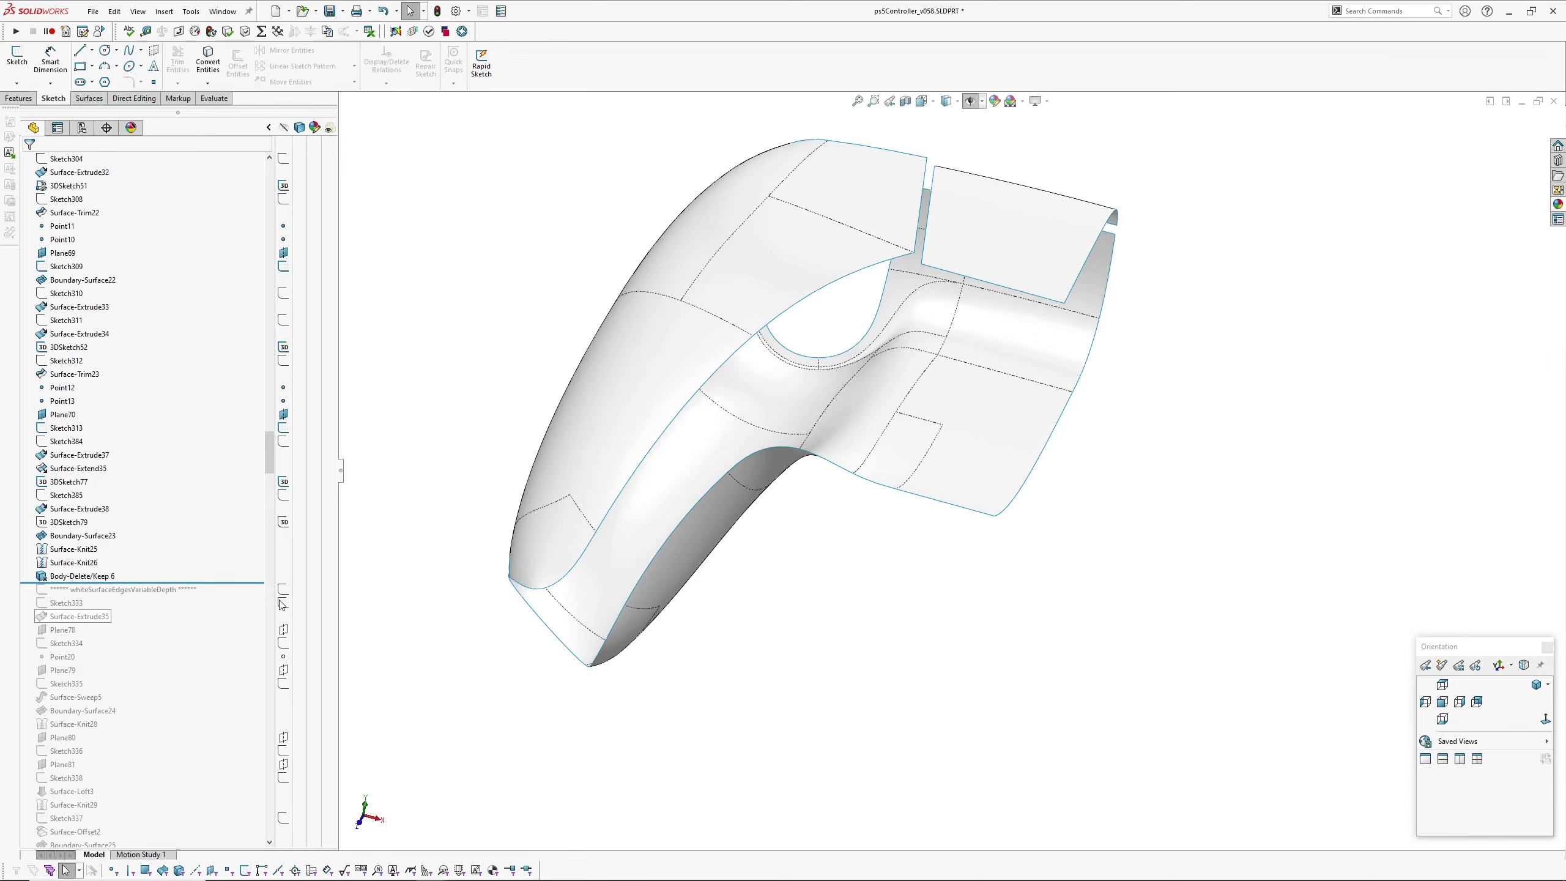
# Roll the feature history forward to just before the blackHandleSurfaces section and examine the white shell's edge beside the touchpad.
pyautogui.moveTo(225, 584); pyautogui.dragTo(204, 659)
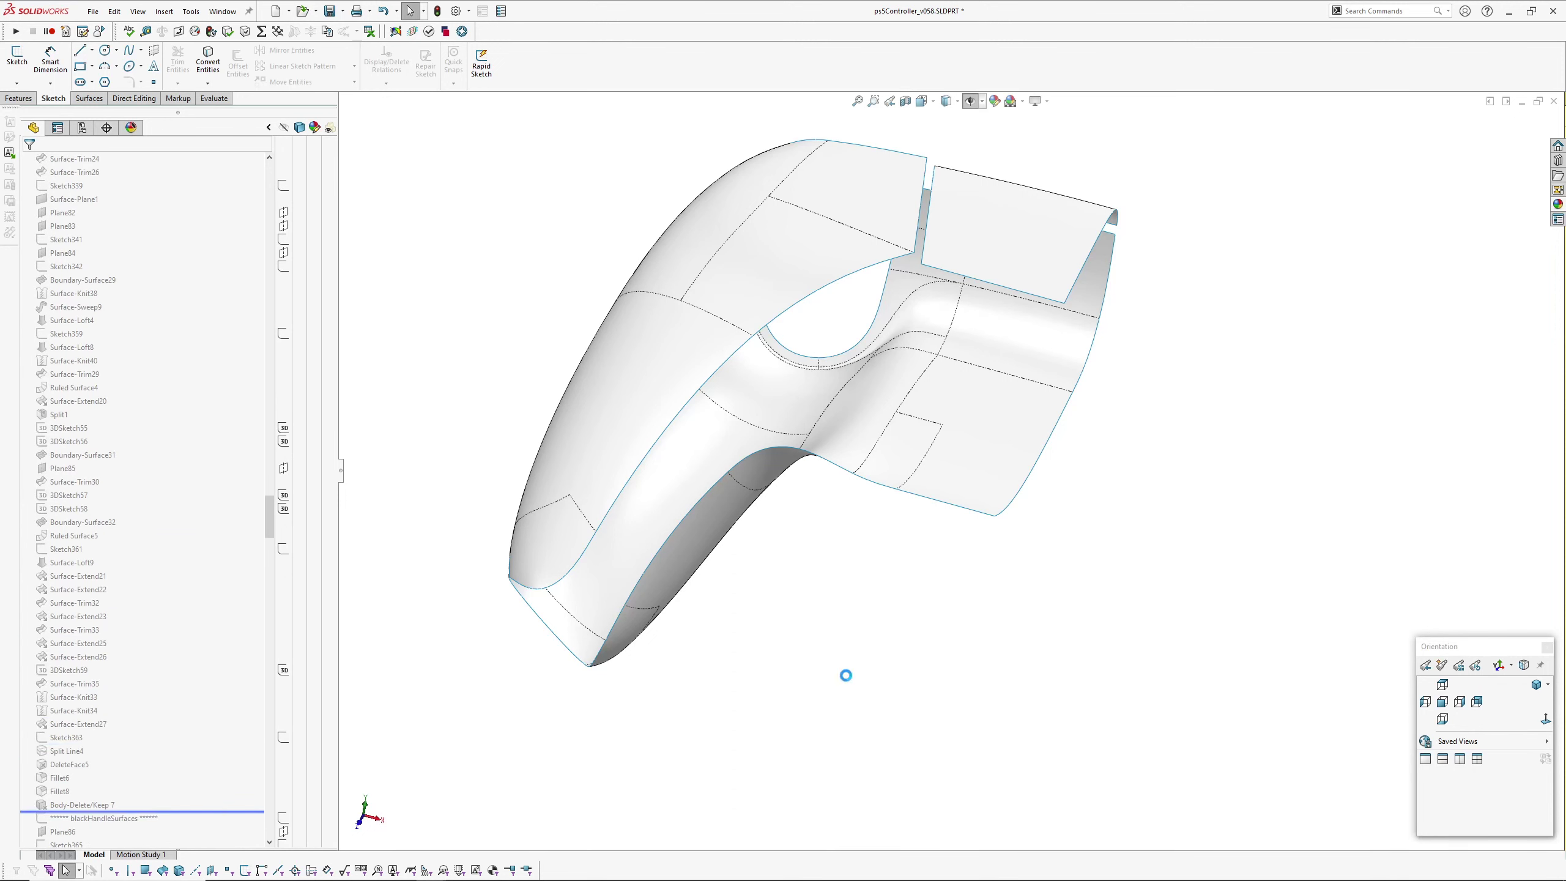
pyautogui.moveTo(818, 545); pyautogui.dragTo(836, 401, button='middle')
pyautogui.scroll(-4, 905, 452)
pyautogui.middleClick(902, 448)
pyautogui.moveTo(902, 447); pyautogui.dragTo(765, 449, button='middle')
pyautogui.keyDown('ctrl'); pyautogui.moveTo(903, 402); pyautogui.dragTo(815, 504, button='middle'); pyautogui.keyUp('ctrl')
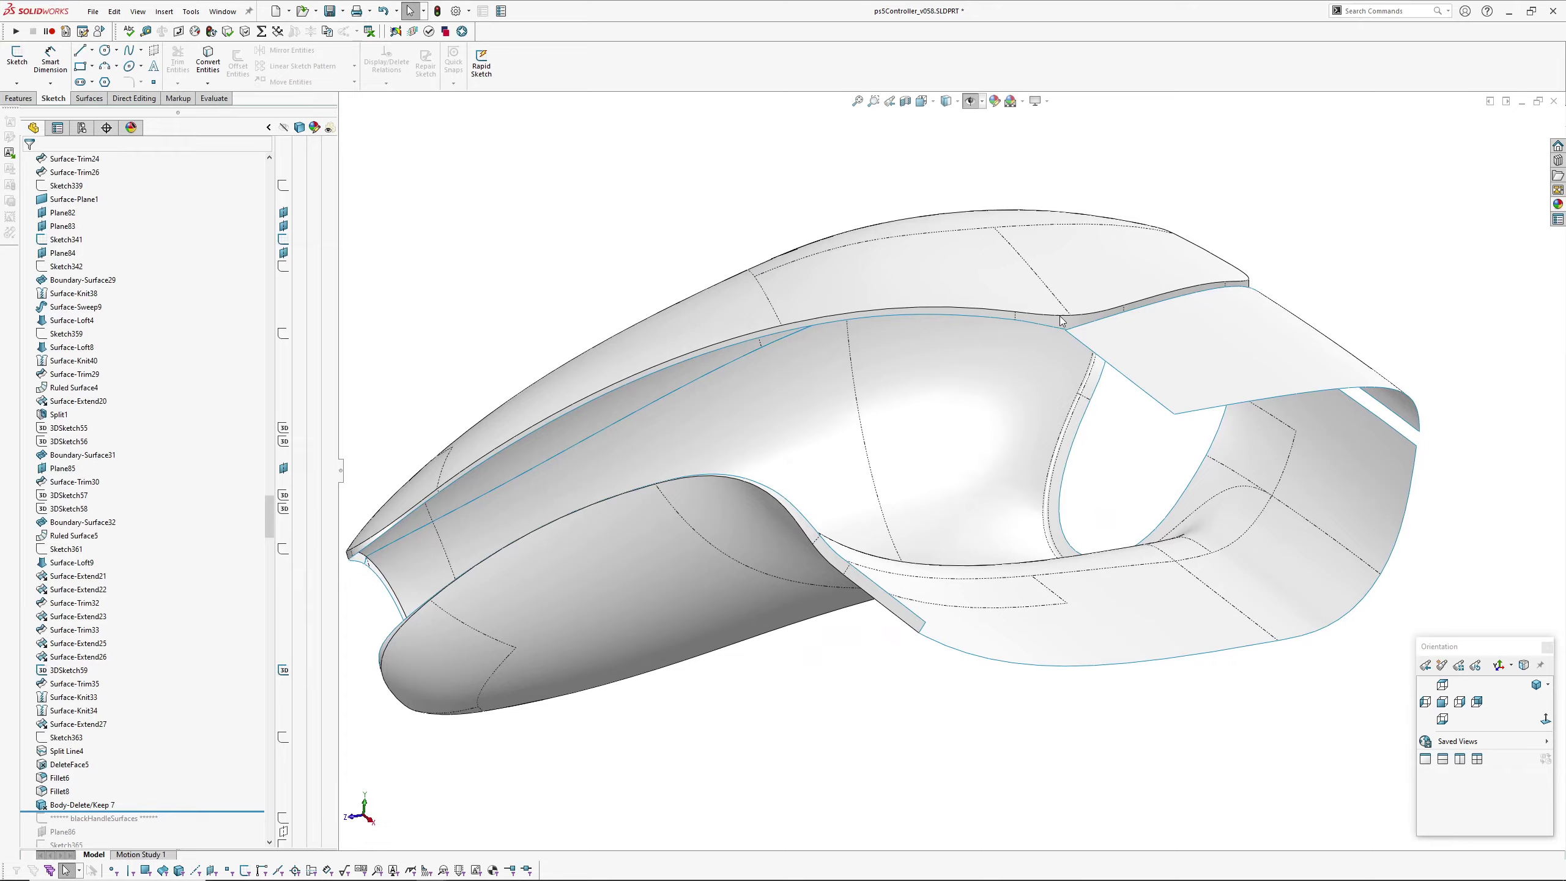
pyautogui.scroll(-5, 1098, 290)
pyautogui.middleClick(1062, 357)
pyautogui.moveTo(1062, 358); pyautogui.dragTo(1097, 386, button='middle')
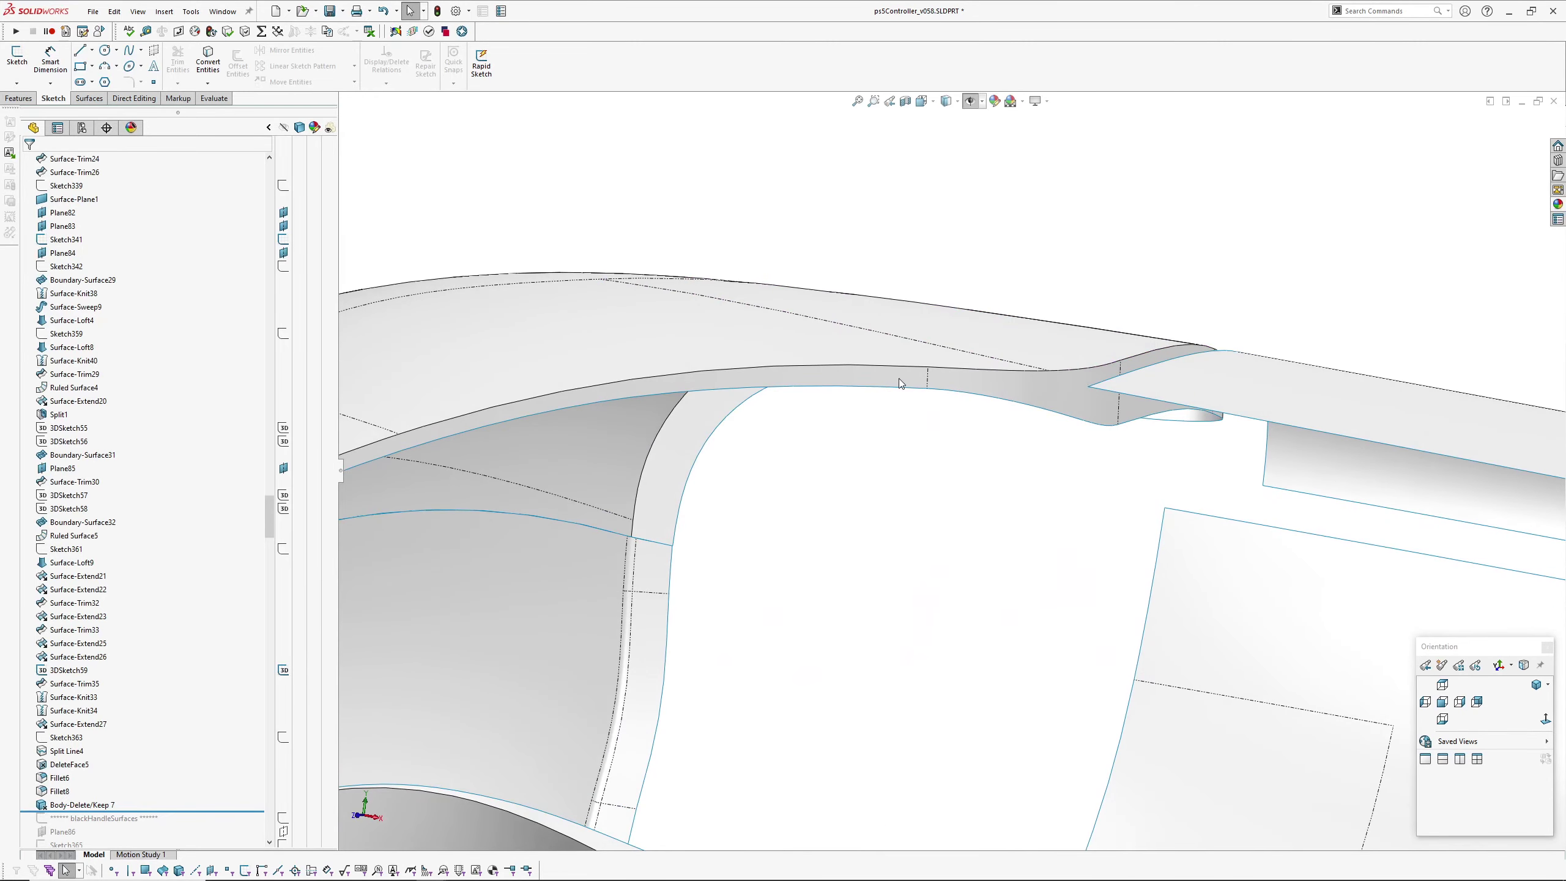
# Examine the variable-depth edge of the white shell around the grip opening and its end.
pyautogui.scroll(5, 833, 389)
pyautogui.moveTo(580, 580); pyautogui.dragTo(661, 580, button='middle')
pyautogui.scroll(-5, 643, 537)
pyautogui.scroll(2, 943, 447)
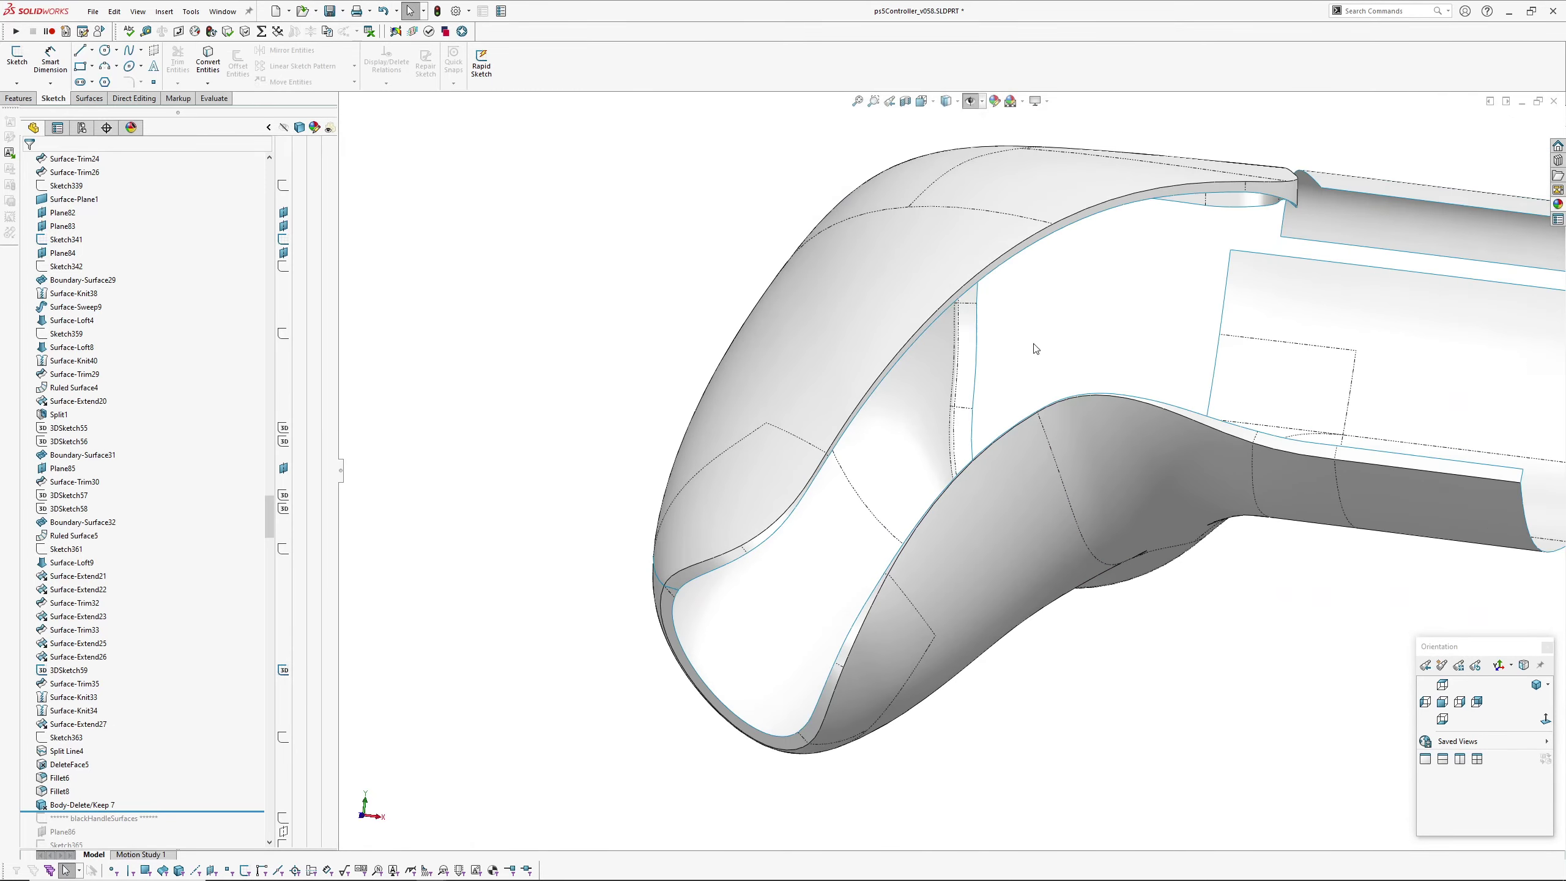
pyautogui.keyDown('ctrl'); pyautogui.moveTo(1031, 343); pyautogui.dragTo(799, 471, button='middle'); pyautogui.keyUp('ctrl')
pyautogui.keyDown('ctrl'); pyautogui.moveTo(976, 364); pyautogui.dragTo(845, 507, button='middle'); pyautogui.keyUp('ctrl')
pyautogui.hotkey('ctrl', 'shift', 'z')
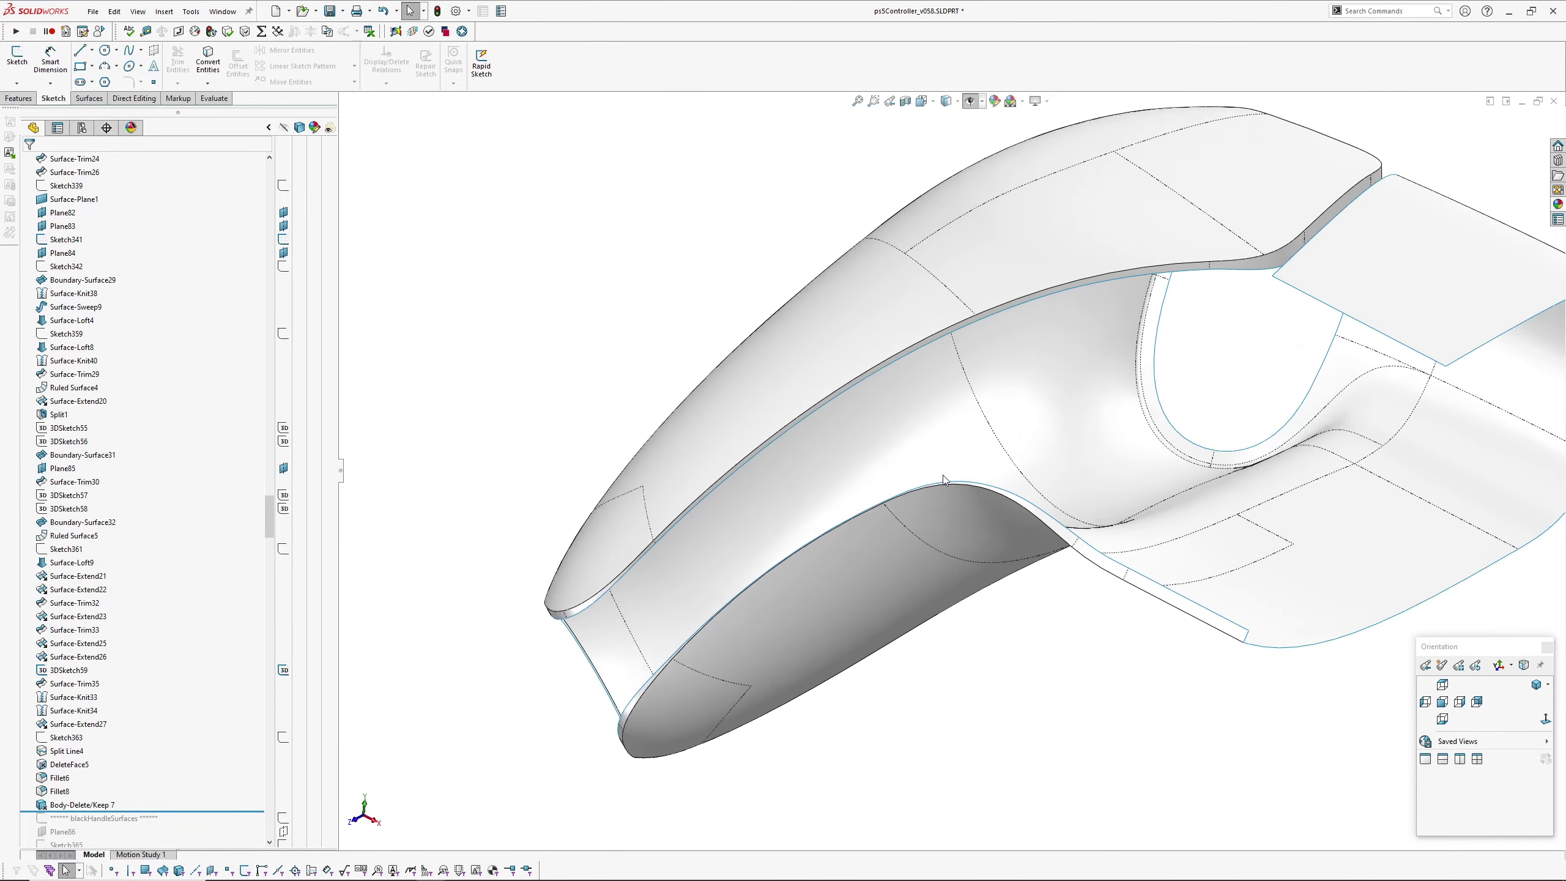
# Roll the feature history forward to just after Surface-Extrude36 and select Surface-Loft10 to examine it inside the grip.
pyautogui.scroll(-10, 204, 585)
pyautogui.moveTo(195, 408); pyautogui.dragTo(198, 408)
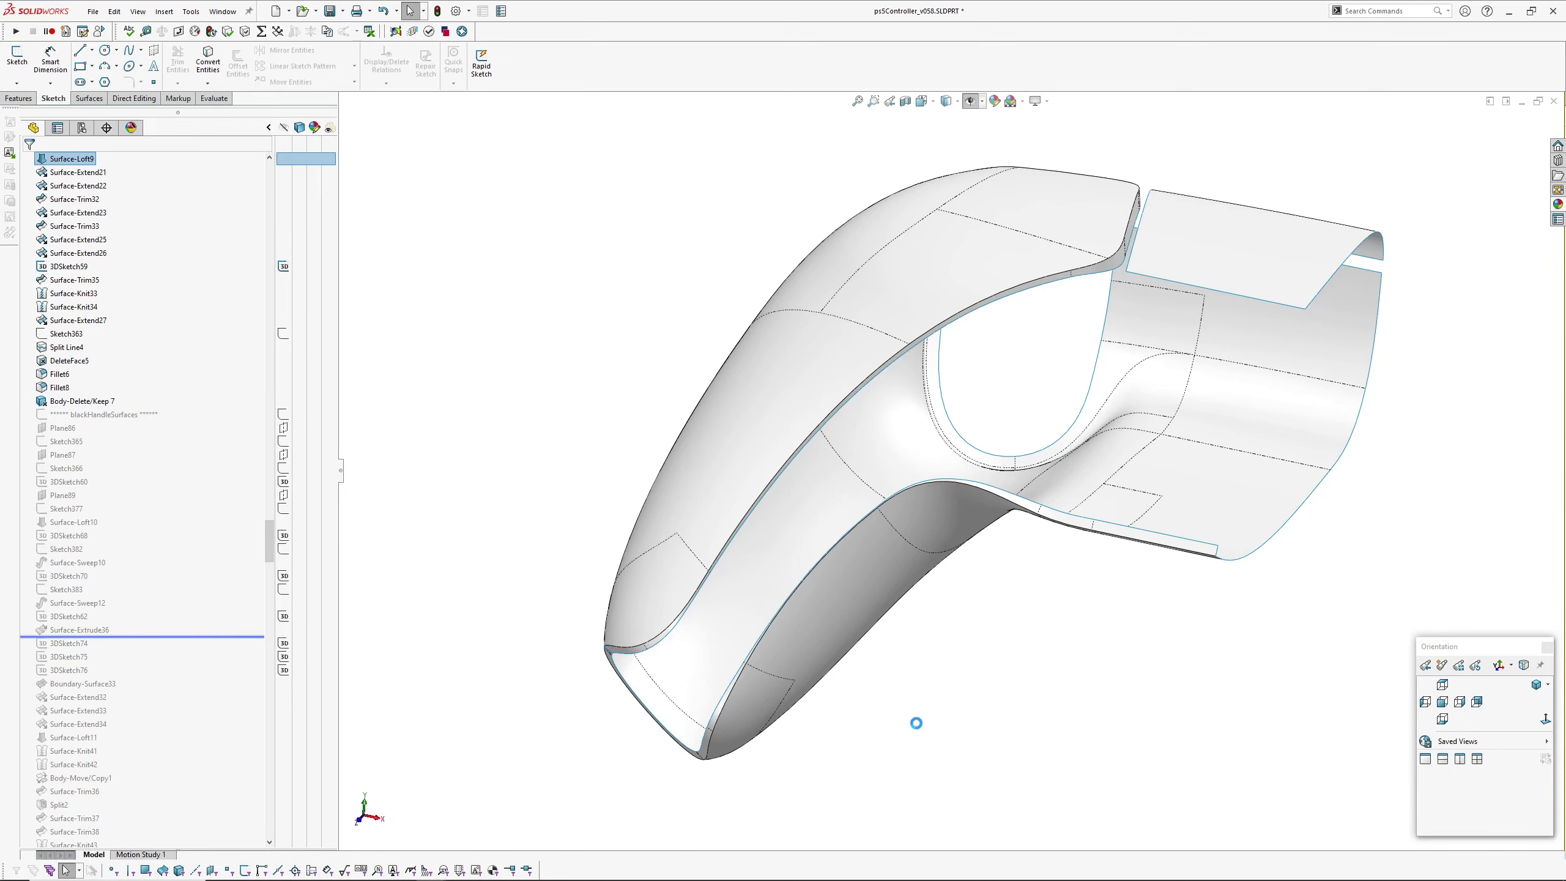
pyautogui.moveTo(917, 722); pyautogui.dragTo(776, 532, button='middle')
pyautogui.click(788, 587)
pyautogui.moveTo(788, 588); pyautogui.dragTo(817, 600, button='middle')
pyautogui.scroll(-4, 817, 600)
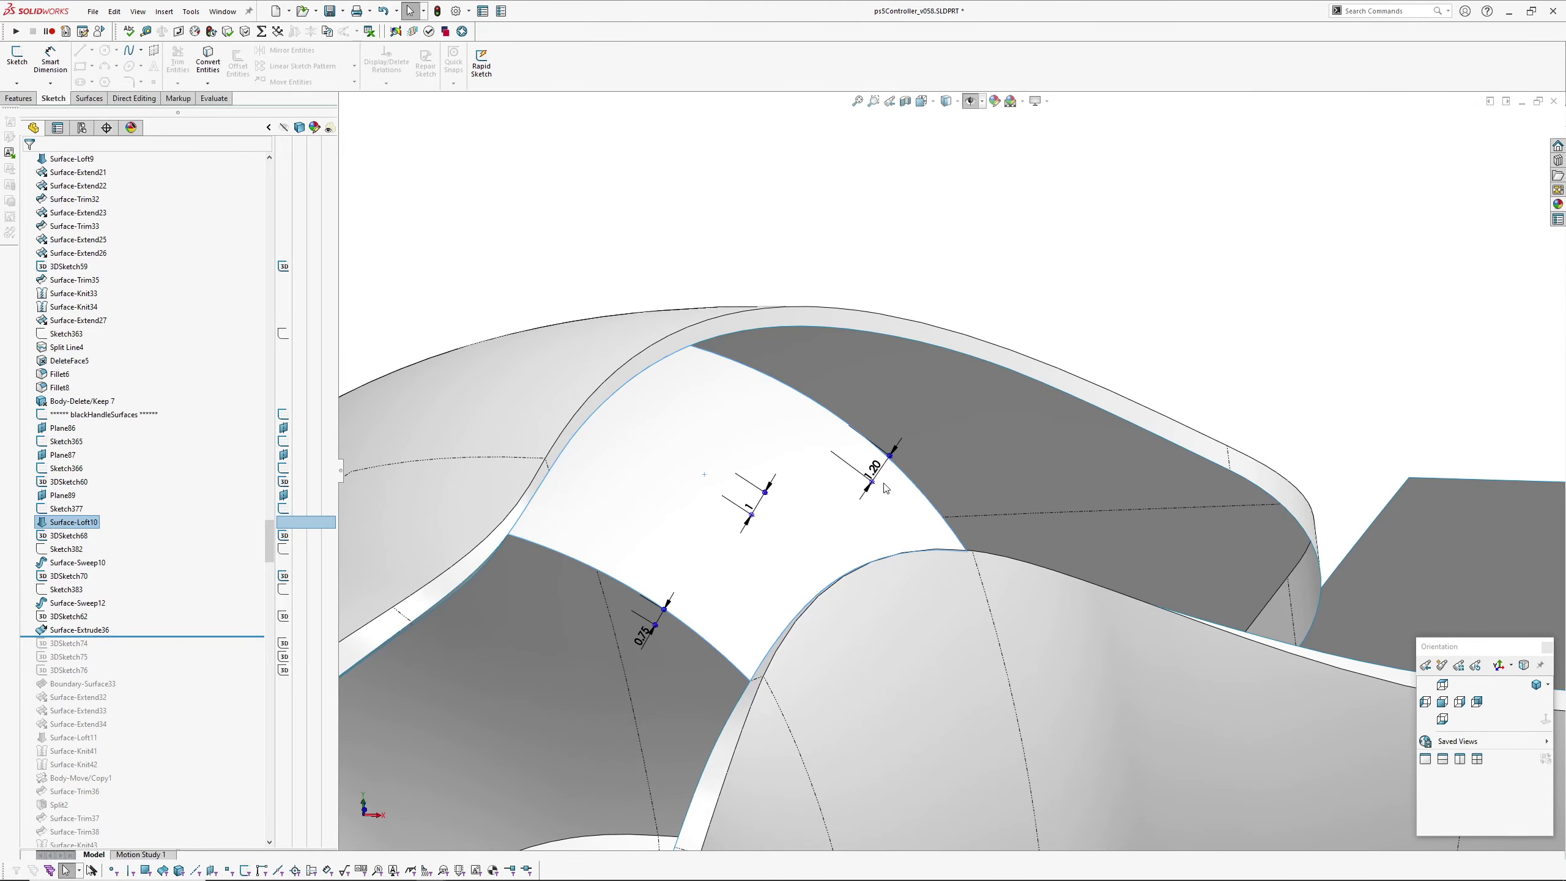
pyautogui.scroll(3, 641, 633)
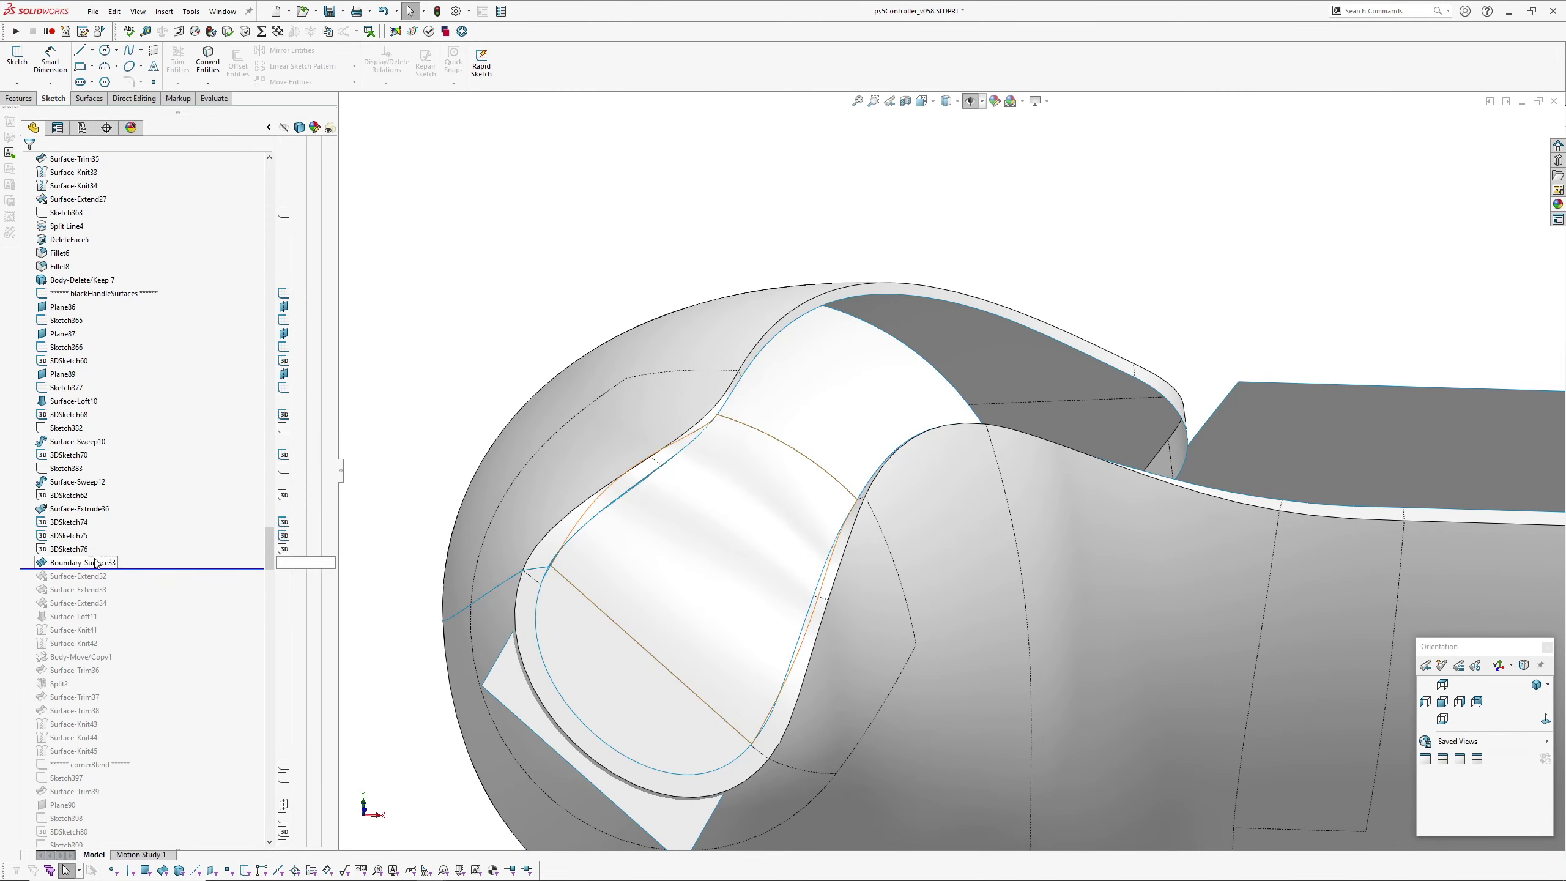
# Select Boundary-Surface33 and examine how its edges run against the white shell's inner rim at the grip end.
pyautogui.click(96, 563)
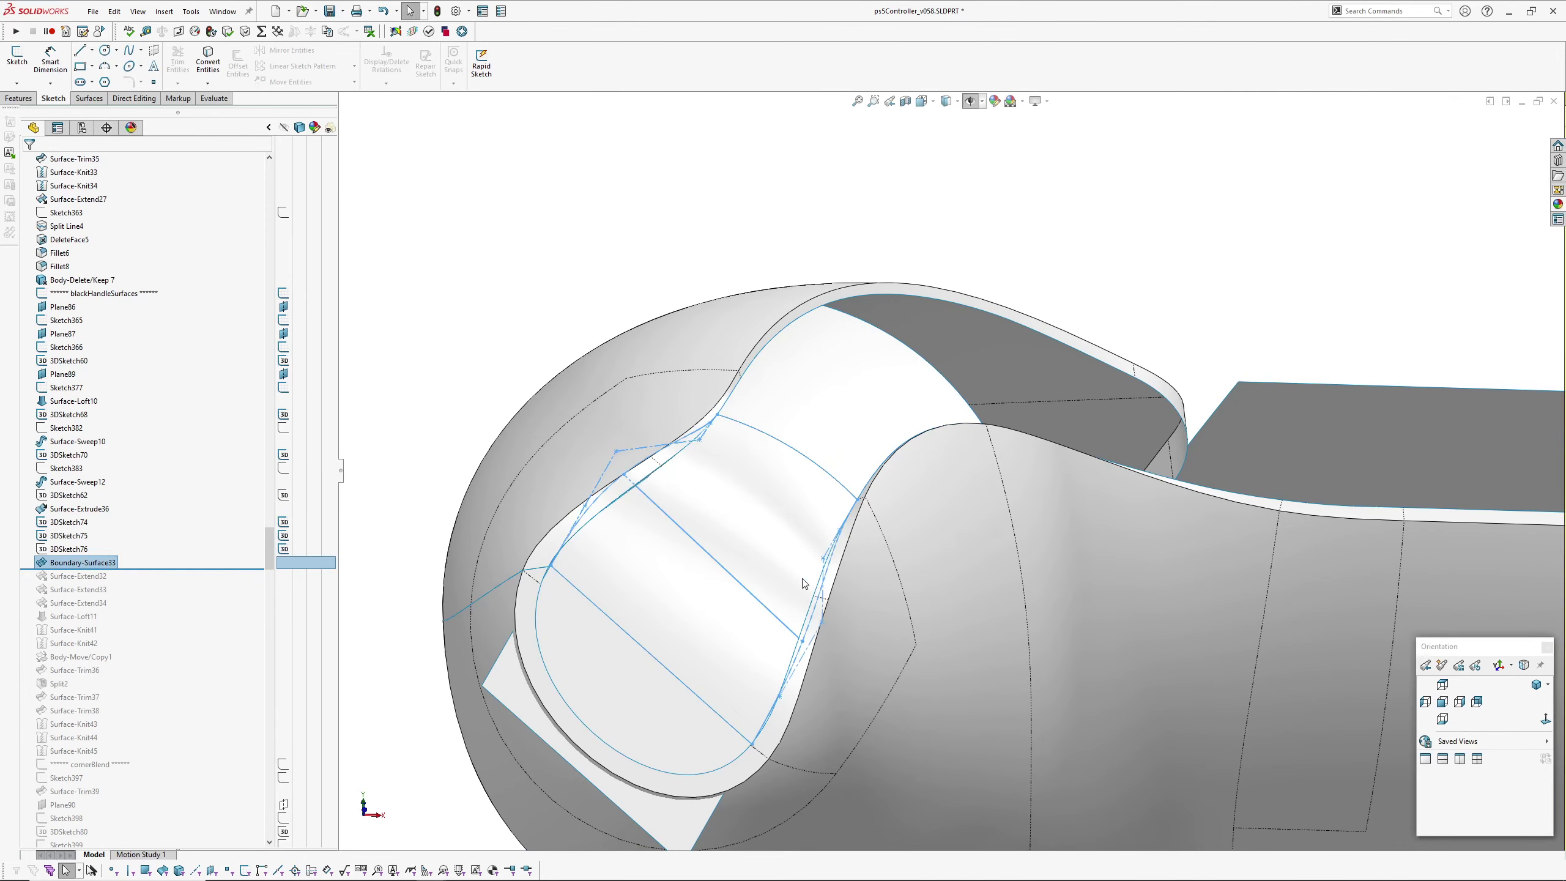
pyautogui.moveTo(804, 585); pyautogui.dragTo(754, 545, button='middle')
pyautogui.click(573, 511)
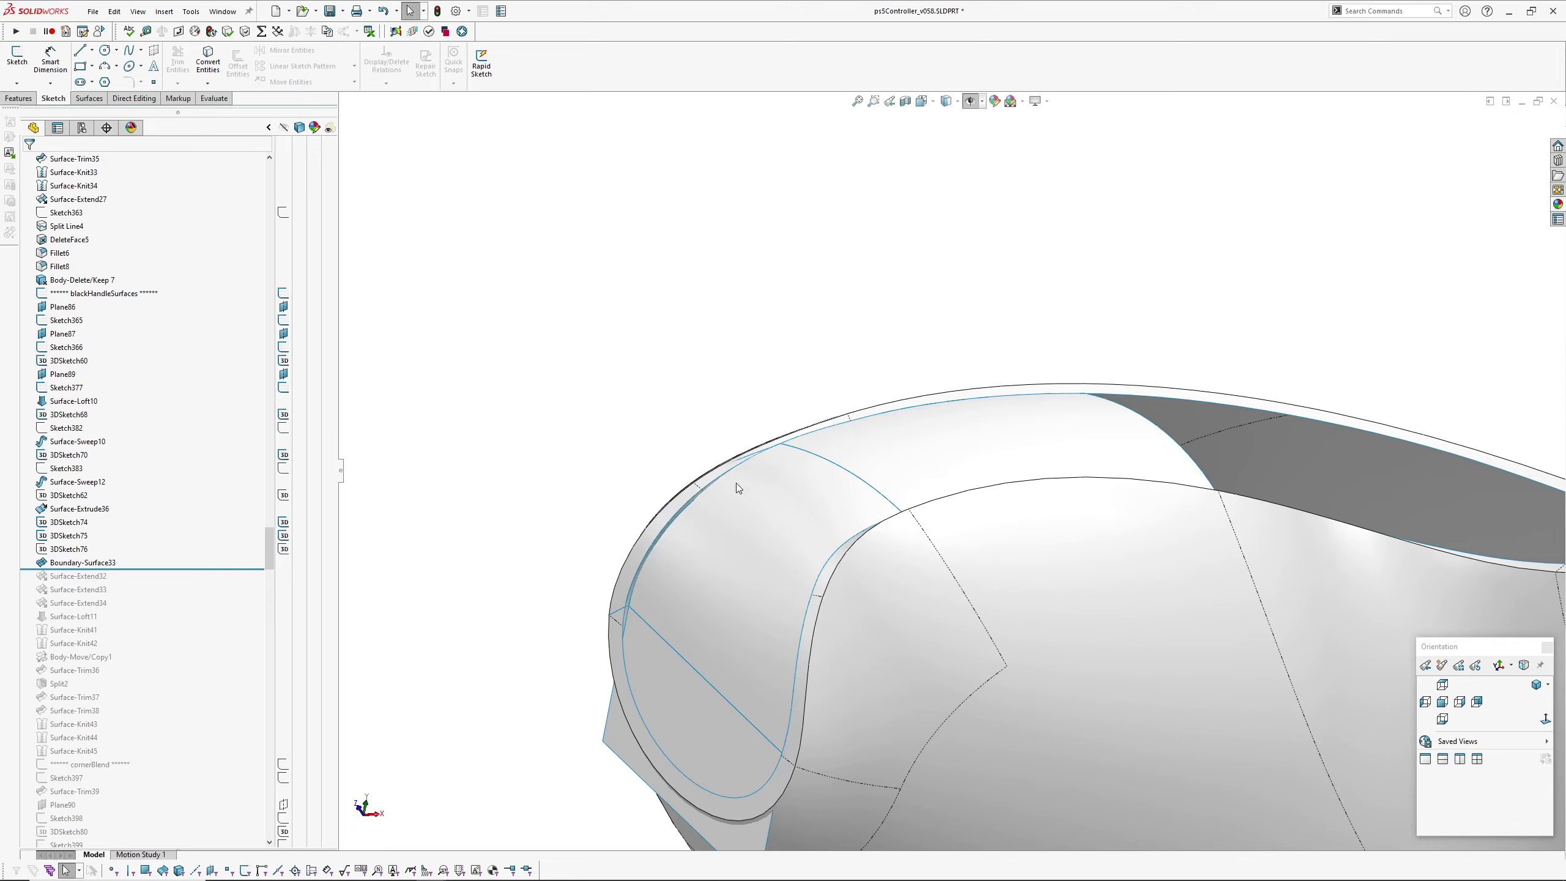
pyautogui.moveTo(737, 483); pyautogui.dragTo(824, 469, button='middle')
pyautogui.scroll(-3, 790, 442)
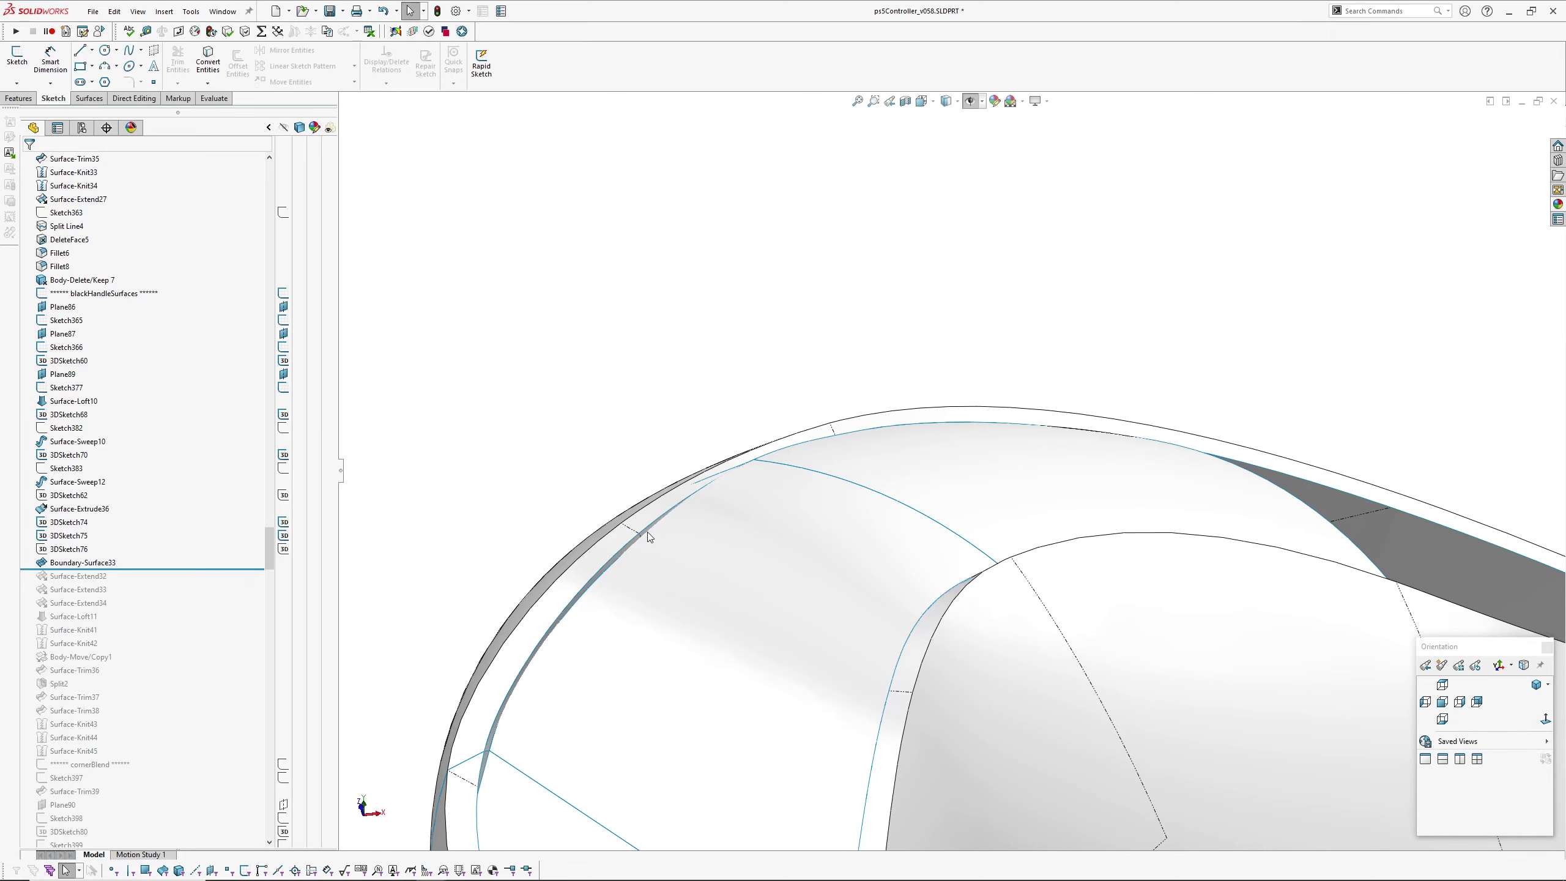
pyautogui.moveTo(614, 584); pyautogui.dragTo(649, 391, button='middle')
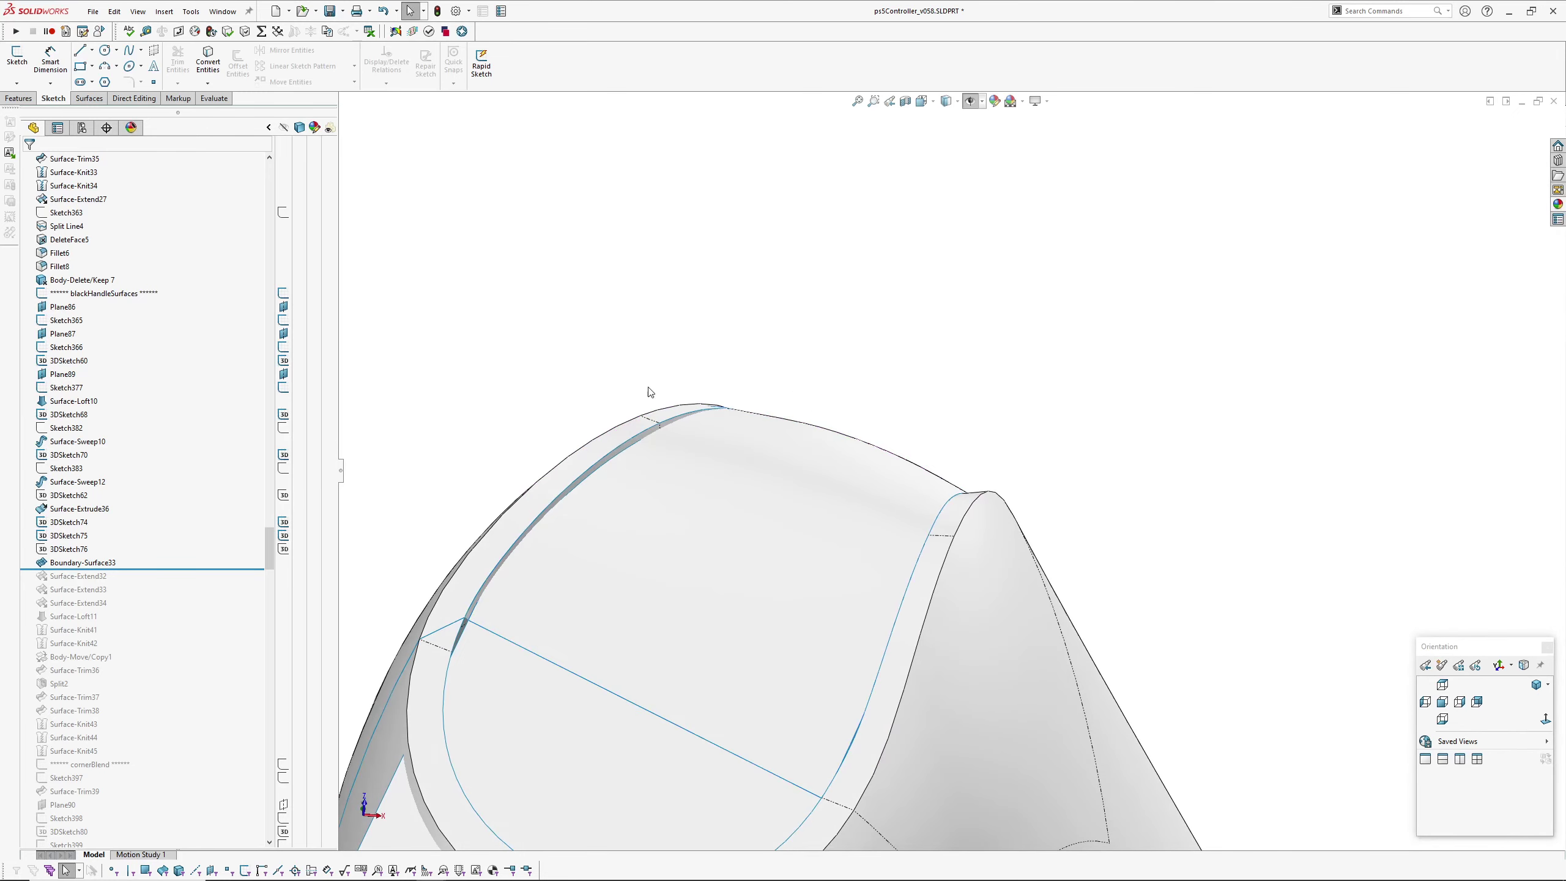
pyautogui.scroll(2, 536, 520)
pyautogui.middleClick(659, 487)
pyautogui.moveTo(659, 488); pyautogui.dragTo(792, 427, button='middle')
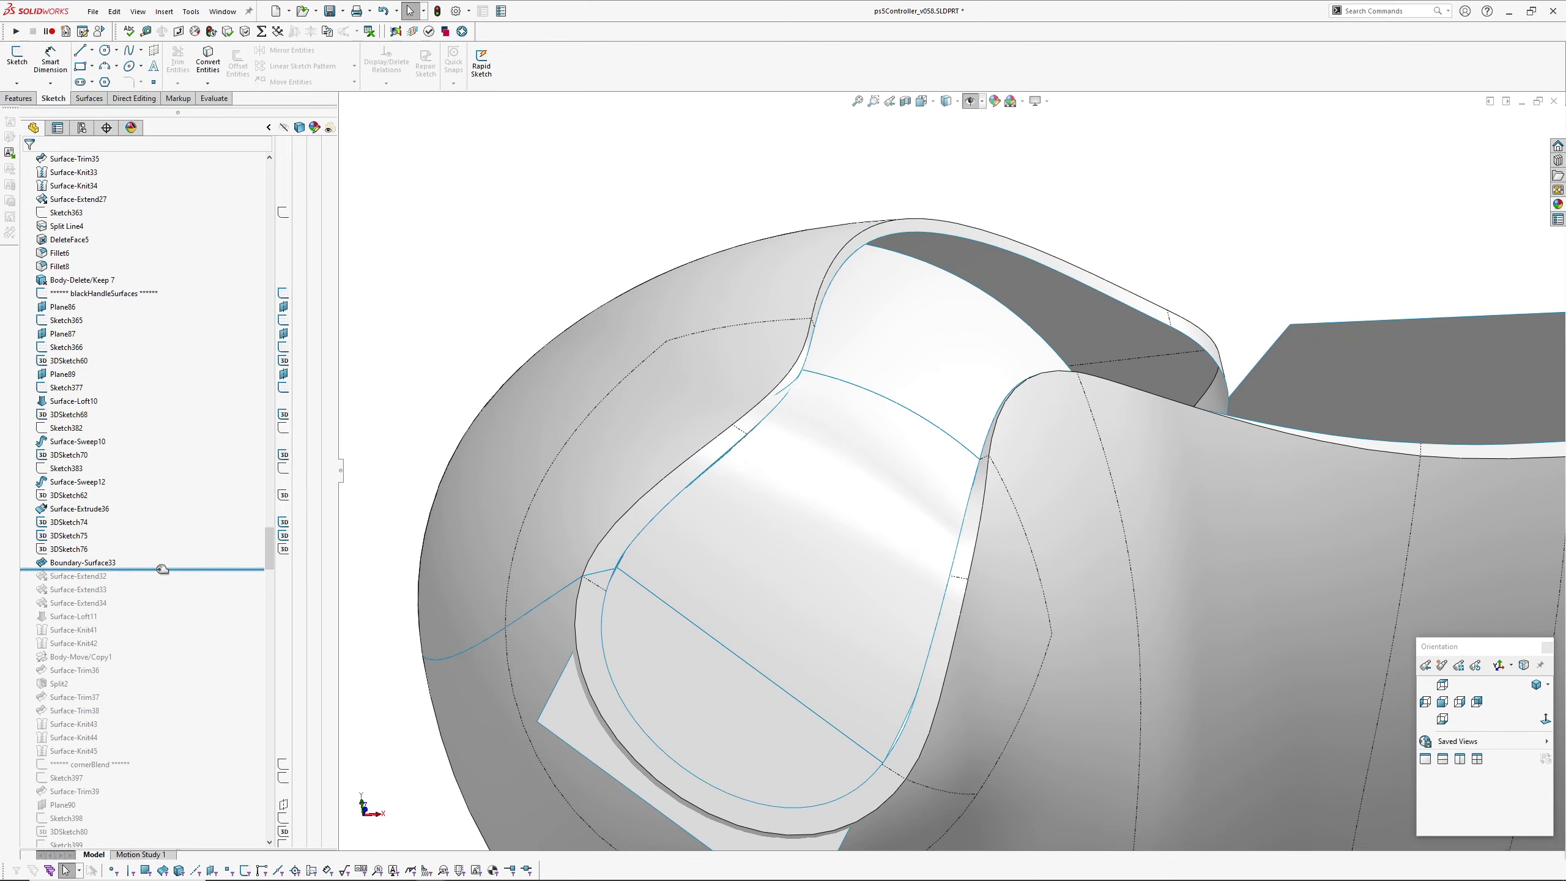
# Roll the feature history forward to just before the cornerBlend section and examine the step along the inner grip surface.
pyautogui.moveTo(162, 569); pyautogui.dragTo(146, 755)
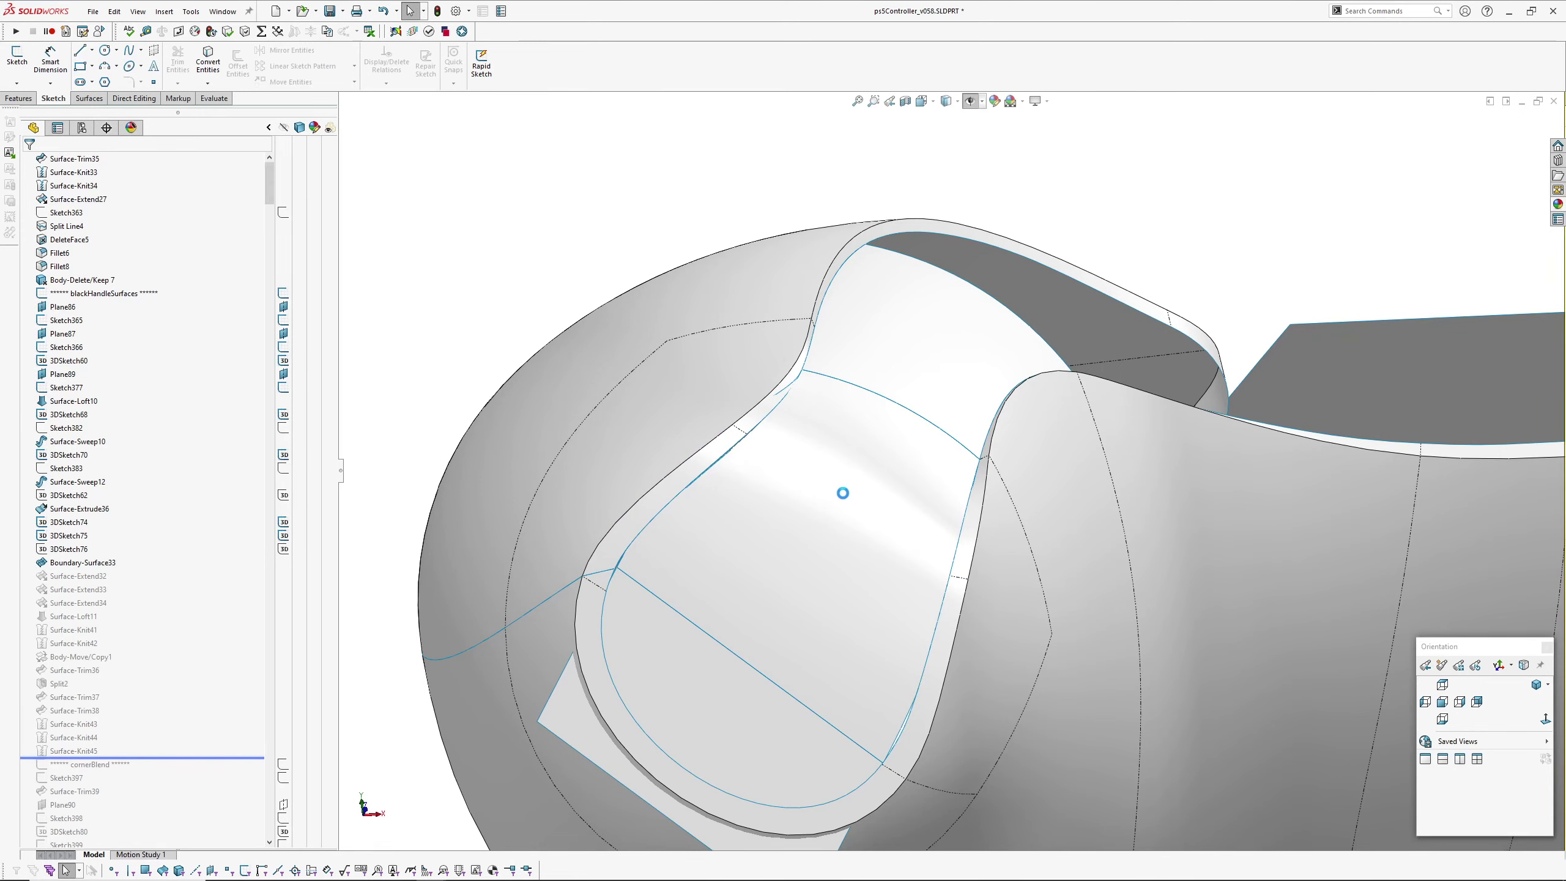
pyautogui.moveTo(791, 638); pyautogui.dragTo(973, 636, button='middle')
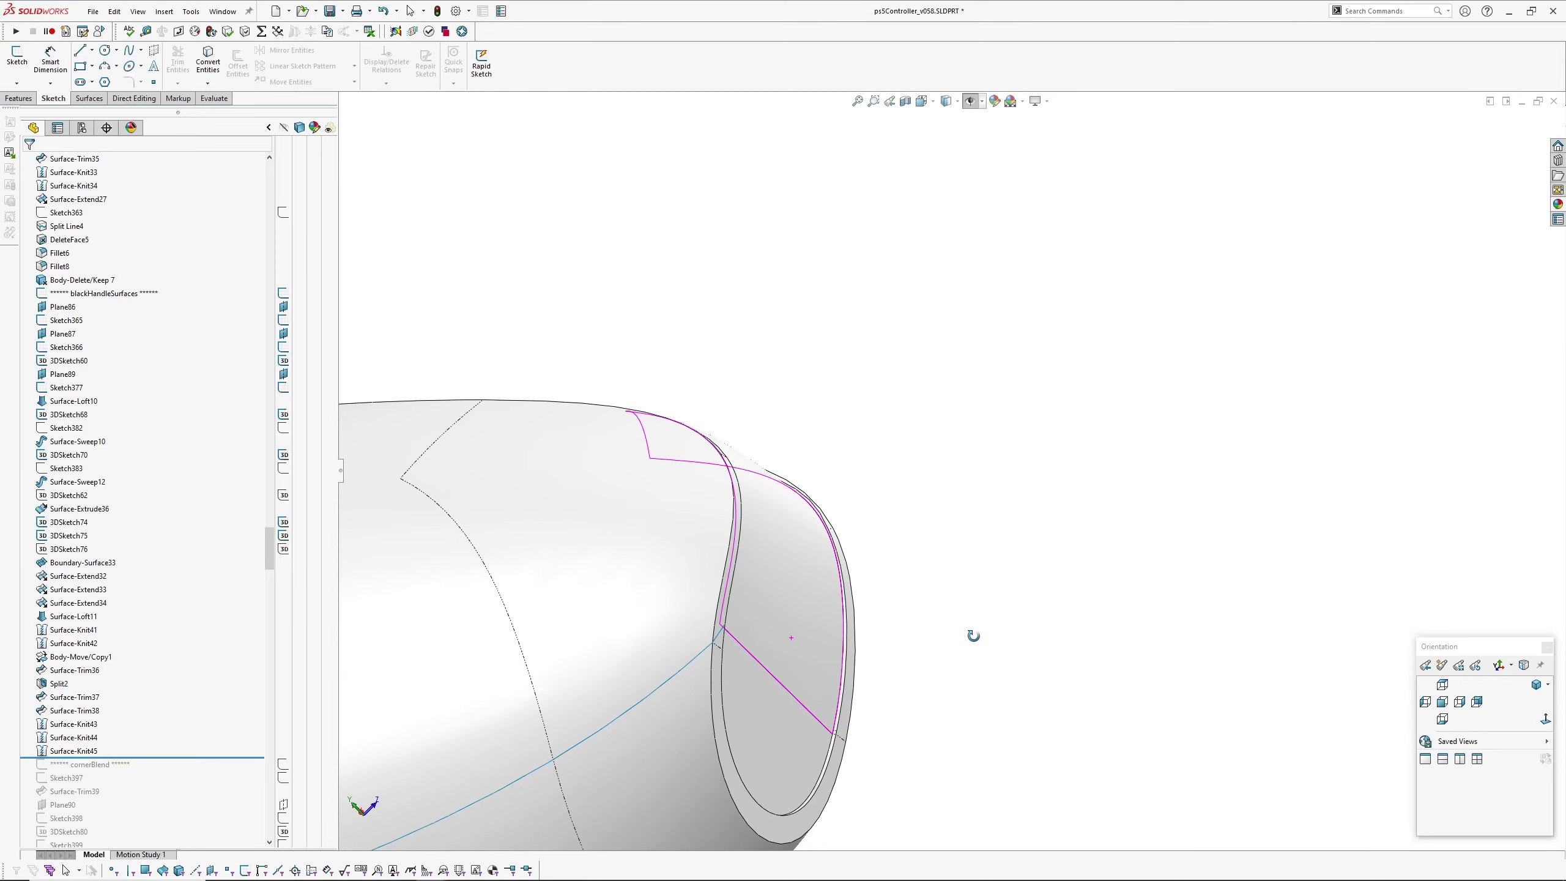
pyautogui.scroll(-8, 830, 429)
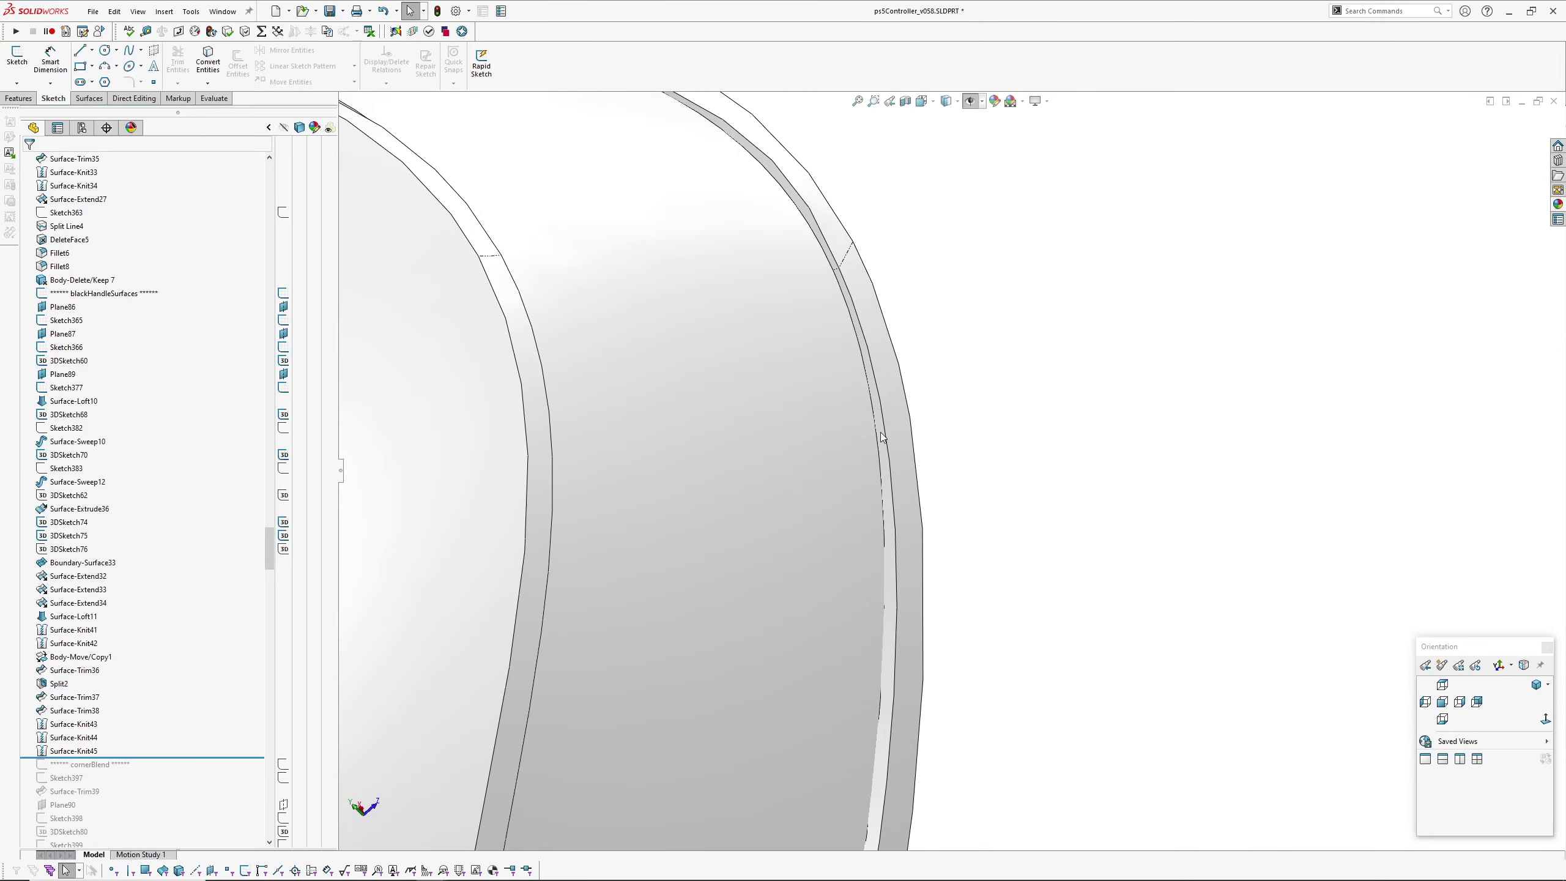
pyautogui.scroll(5, 880, 432)
pyautogui.moveTo(878, 432); pyautogui.dragTo(912, 514, button='middle')
pyautogui.scroll(-4, 614, 385)
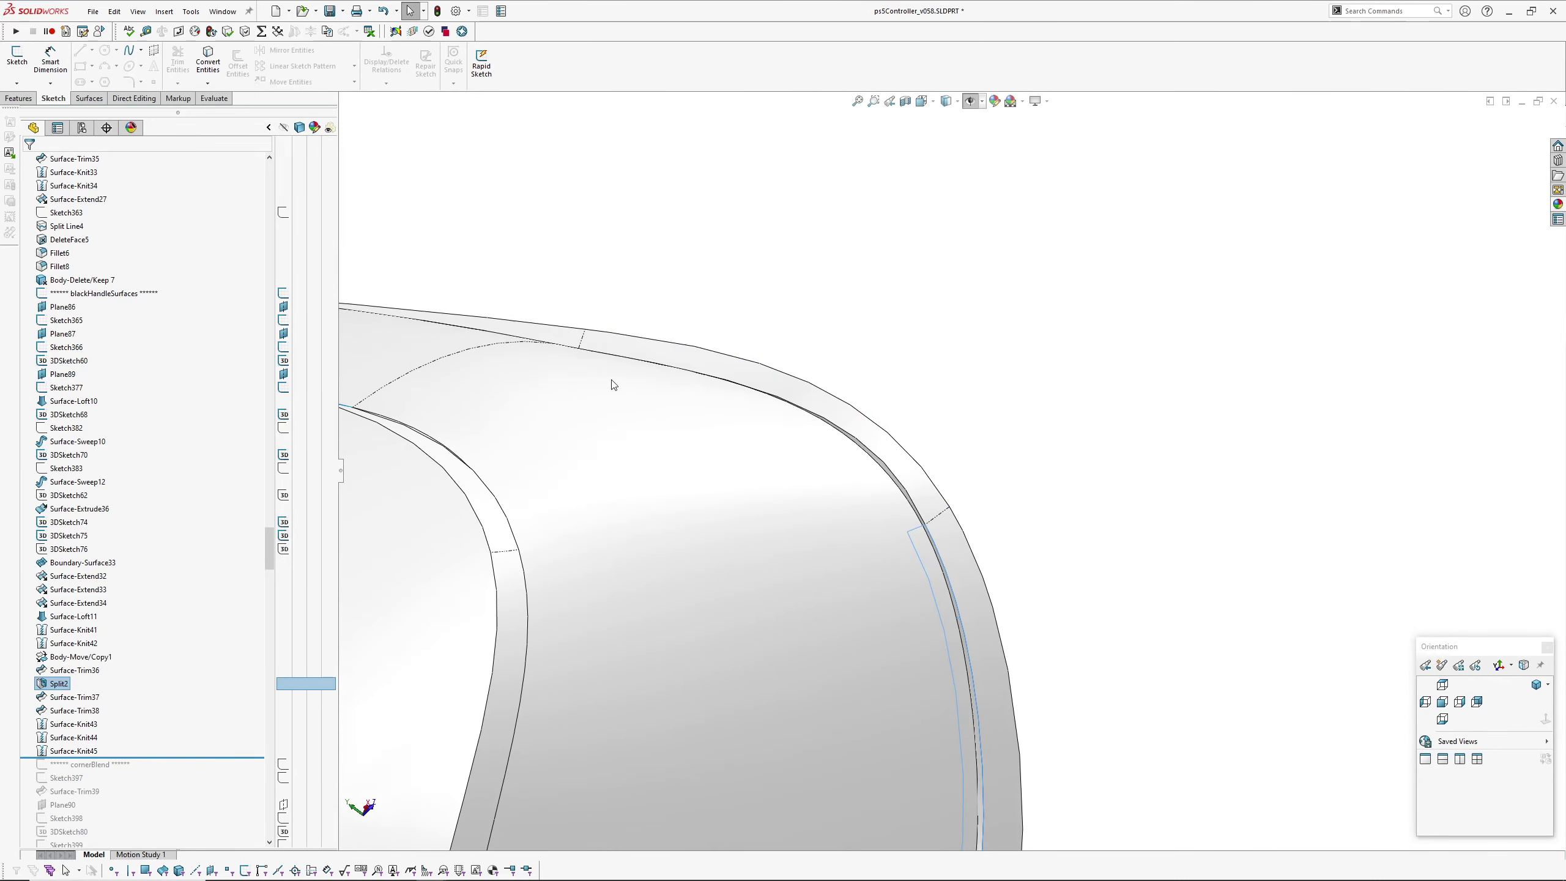
# Follow the tapering gap between the inner grip surface and the white shell's rim on both sides of the grip.
pyautogui.scroll(-4, 614, 385)
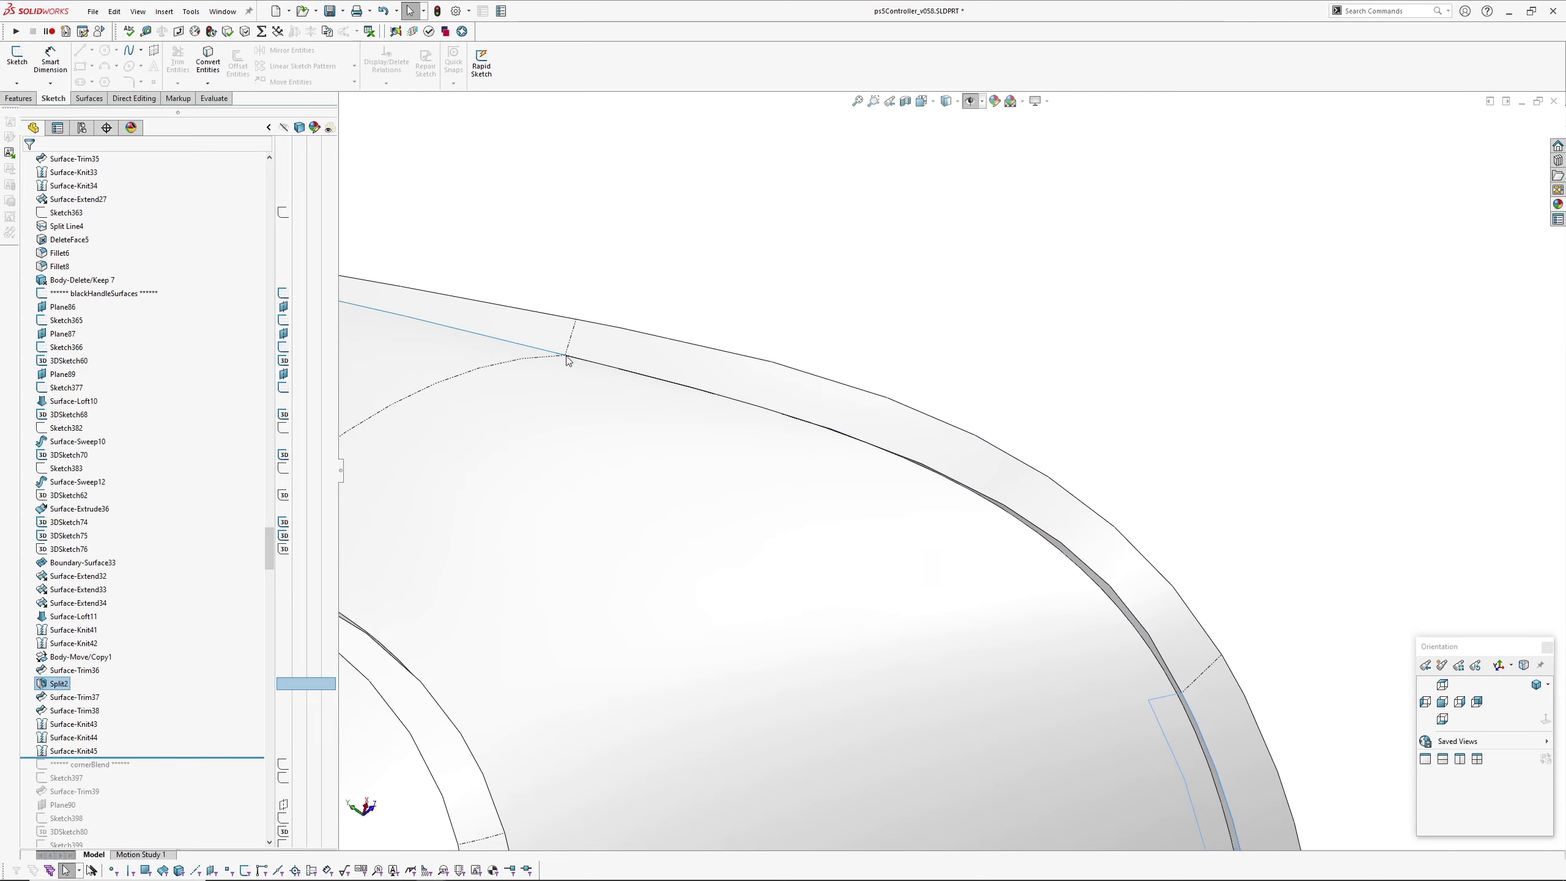
pyautogui.scroll(4, 566, 357)
pyautogui.moveTo(565, 357); pyautogui.dragTo(798, 561, button='middle')
pyautogui.scroll(-4, 798, 562)
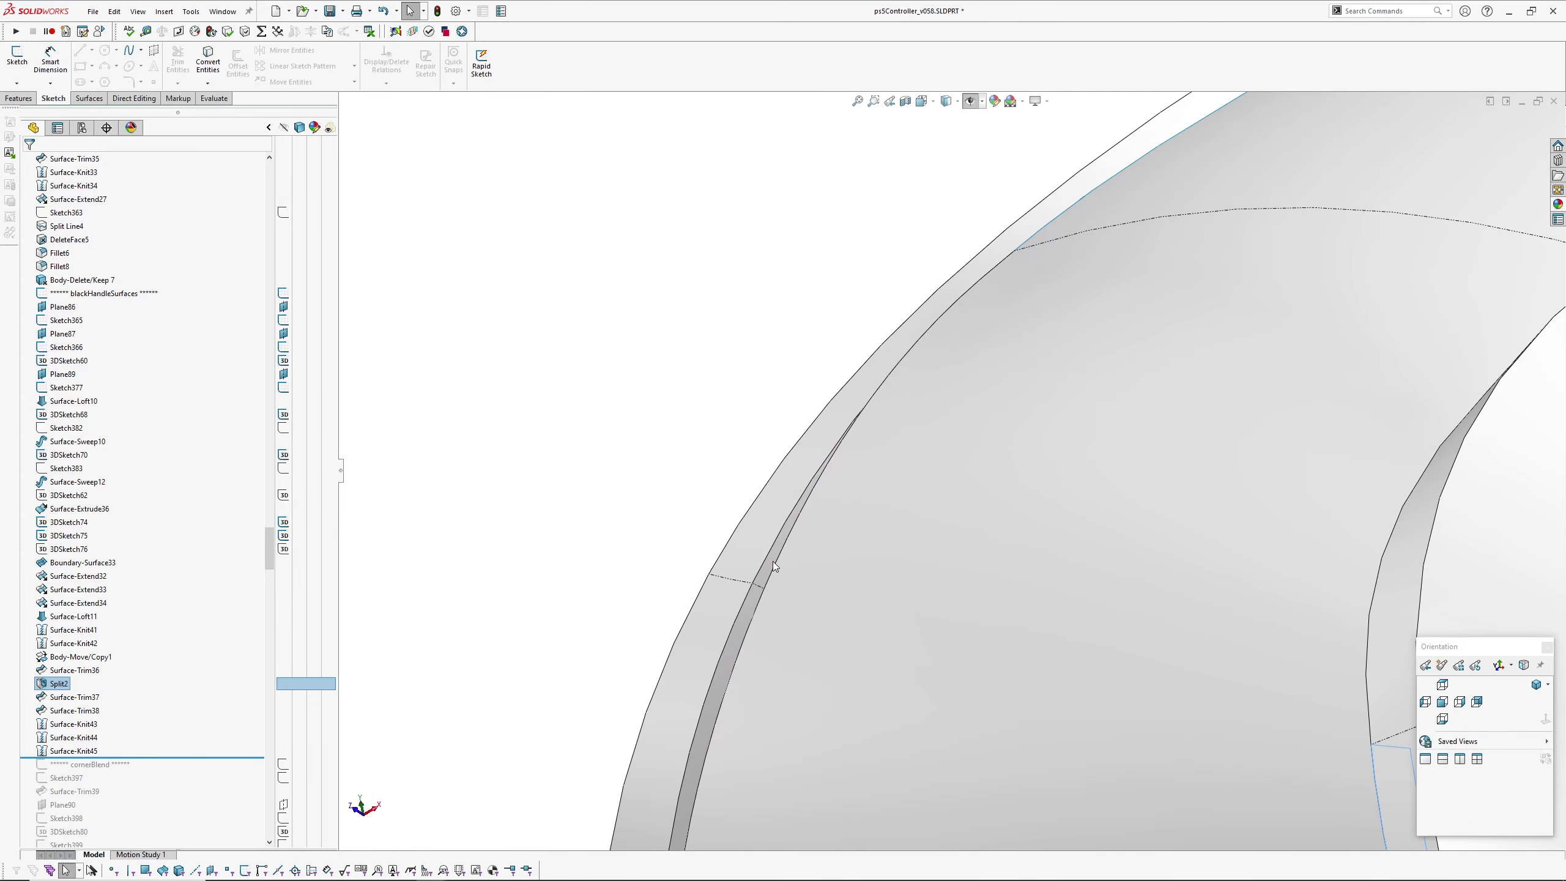
pyautogui.click(774, 561)
pyautogui.scroll(4, 805, 568)
pyautogui.moveTo(718, 419); pyautogui.dragTo(949, 370, button='middle')
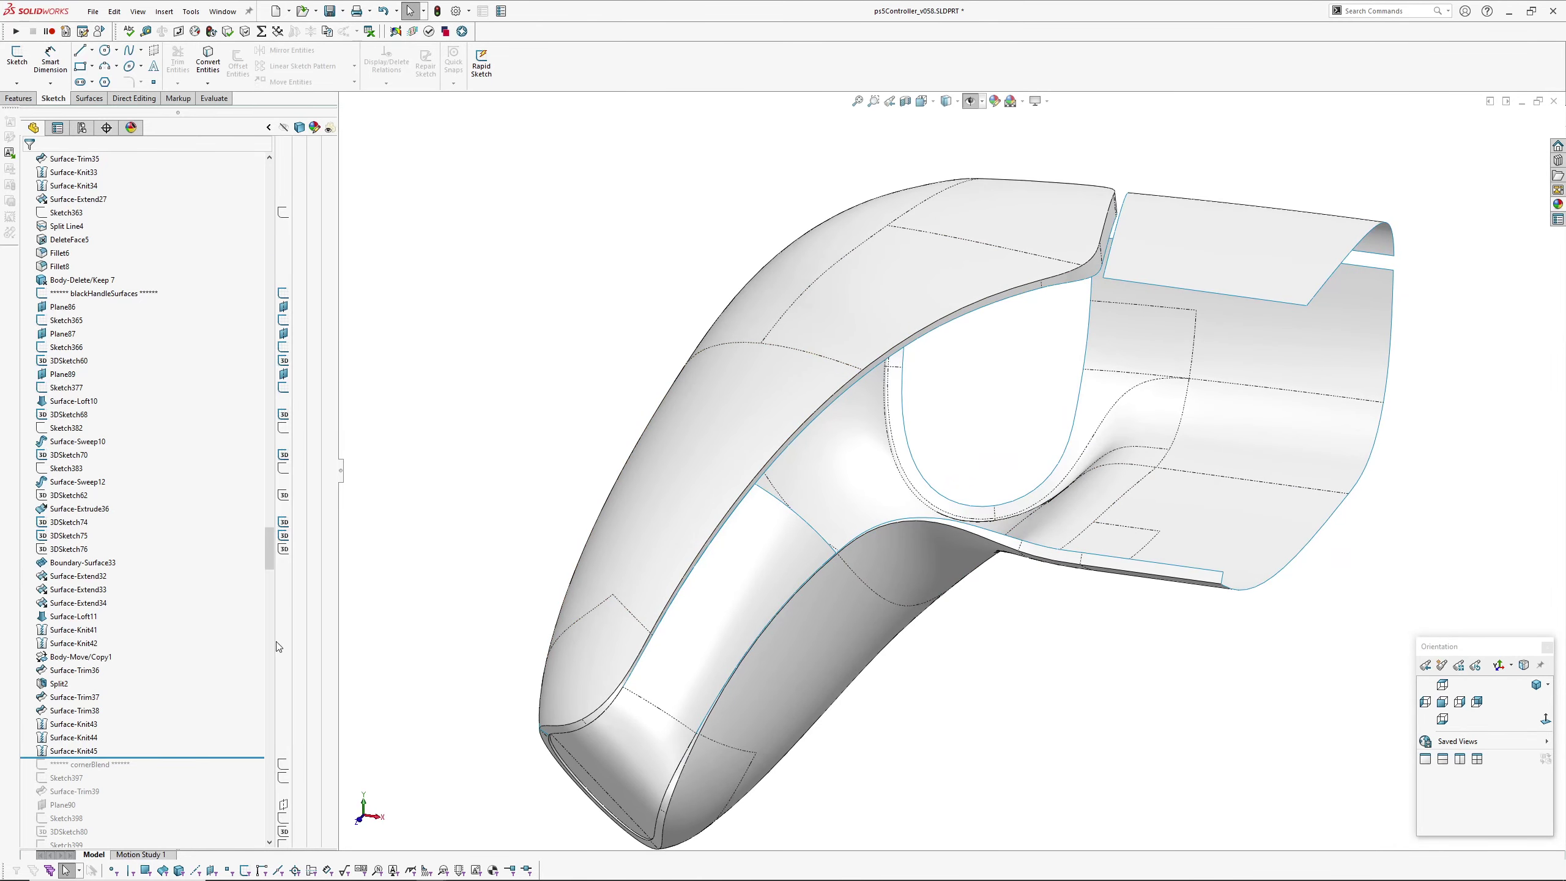
# Roll the feature history forward to just before the analogSticks section and select Surface-Extrude39.
pyautogui.scroll(-4, 278, 646)
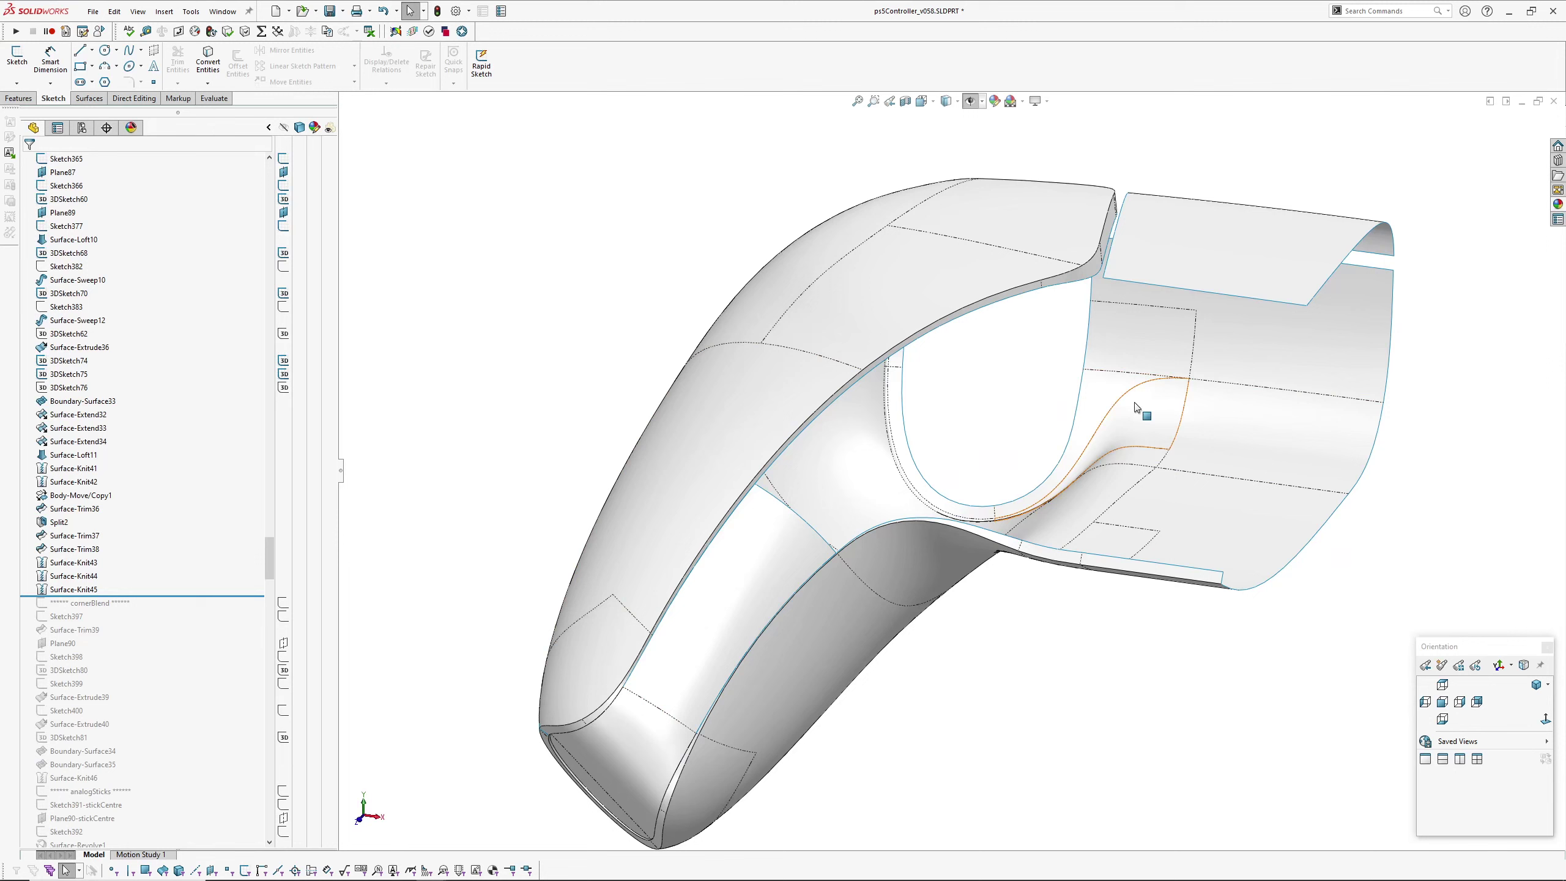
pyautogui.scroll(-3, 188, 488)
pyautogui.moveTo(198, 475); pyautogui.dragTo(176, 661)
pyautogui.click(79, 576)
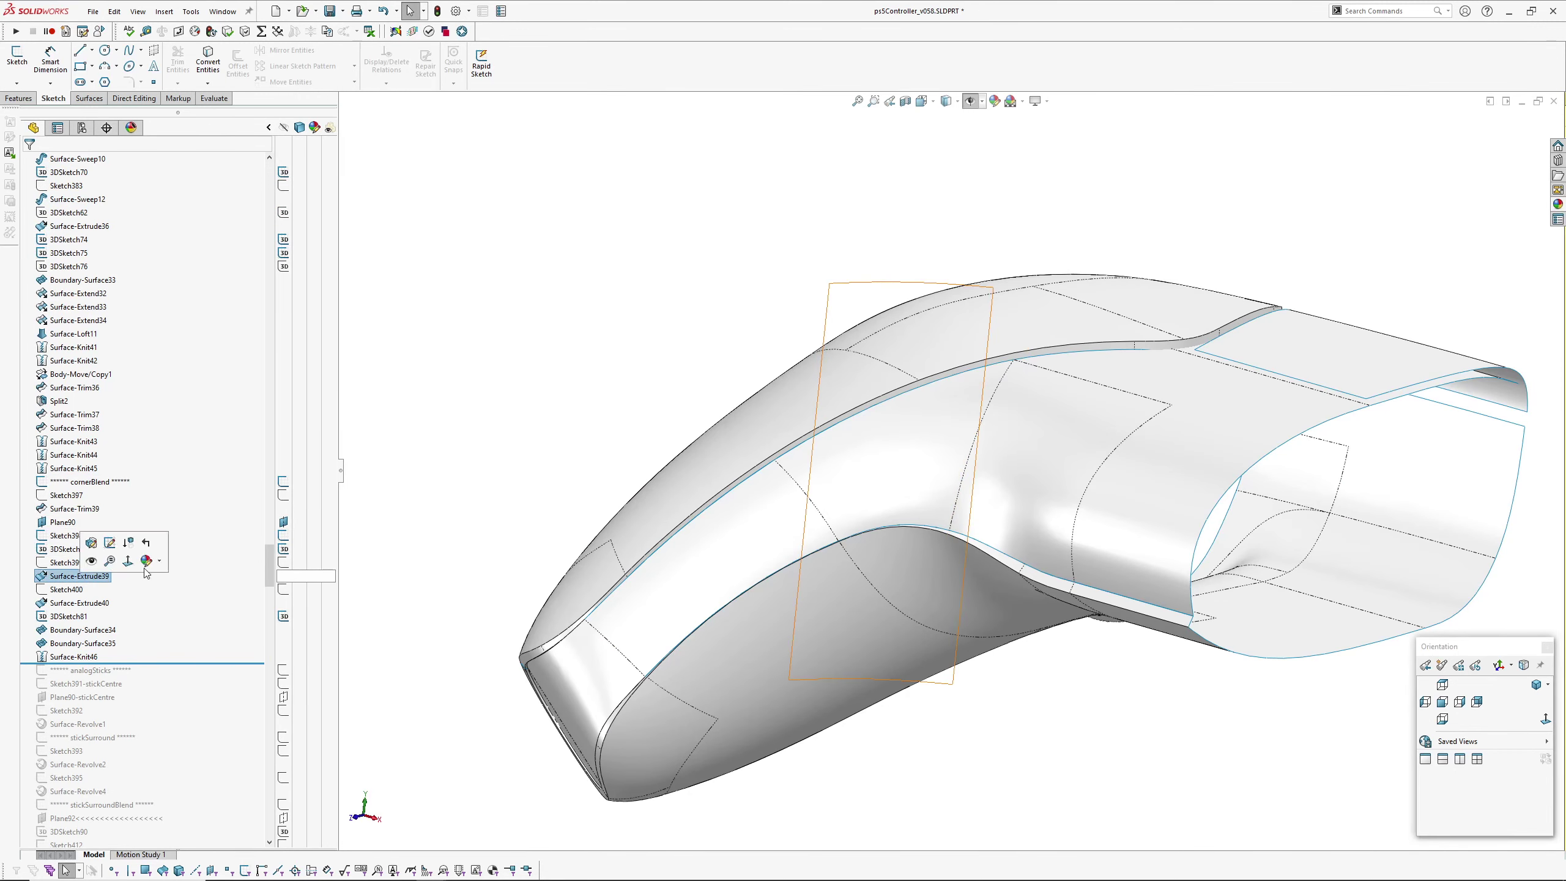
pyautogui.moveTo(1024, 620); pyautogui.dragTo(1022, 659, button='middle')
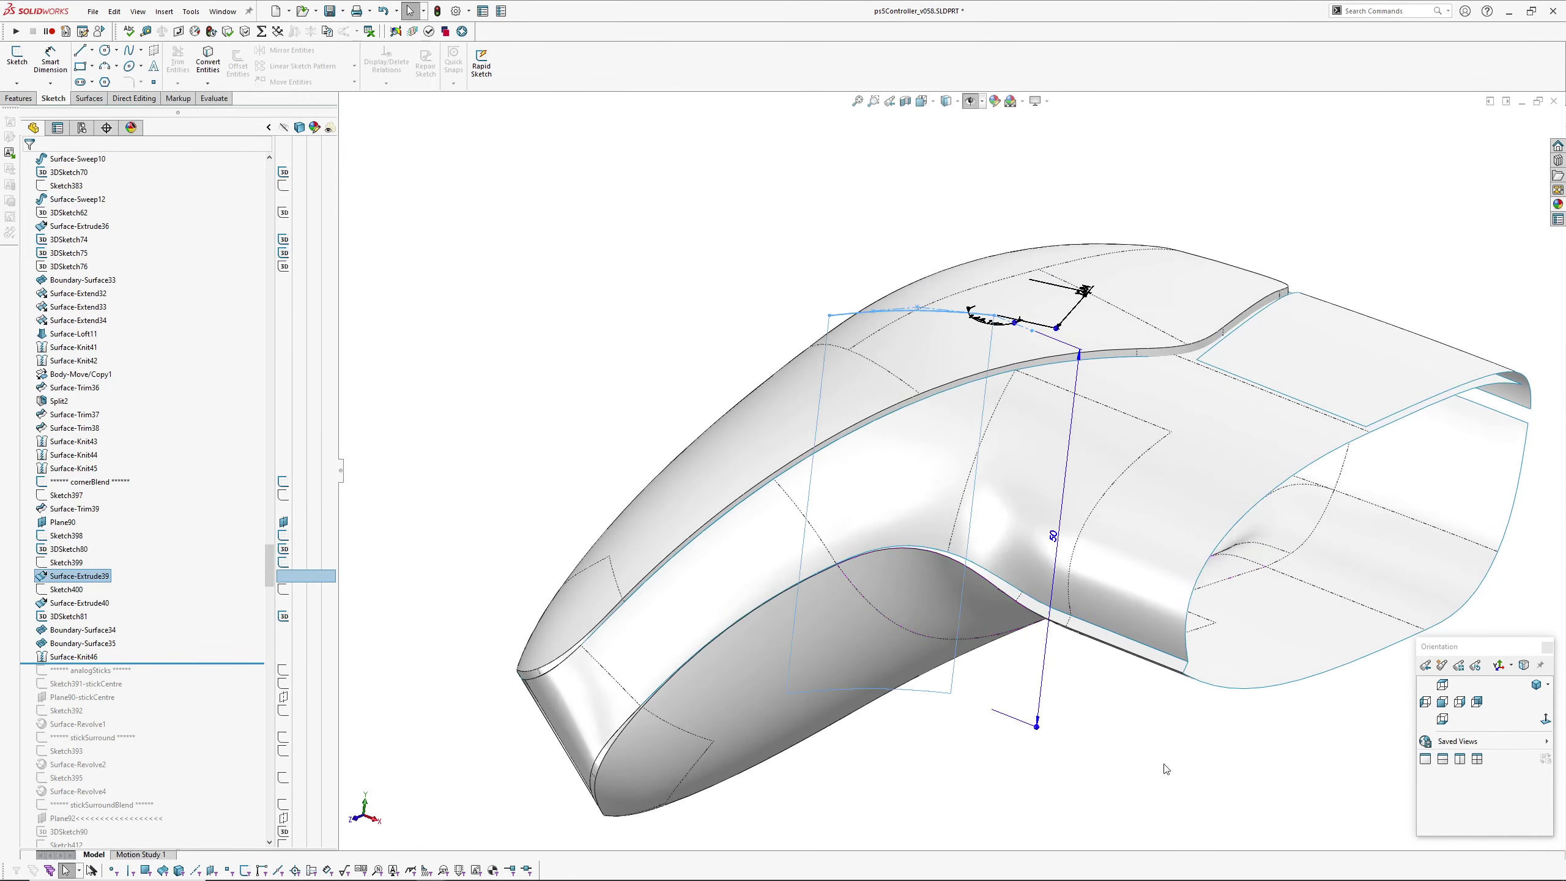
# Select the centre body surface next to the corner blend and examine its extent on the front and rear.
pyautogui.moveTo(1166, 768); pyautogui.dragTo(1164, 587, button='middle')
pyautogui.click(1150, 573)
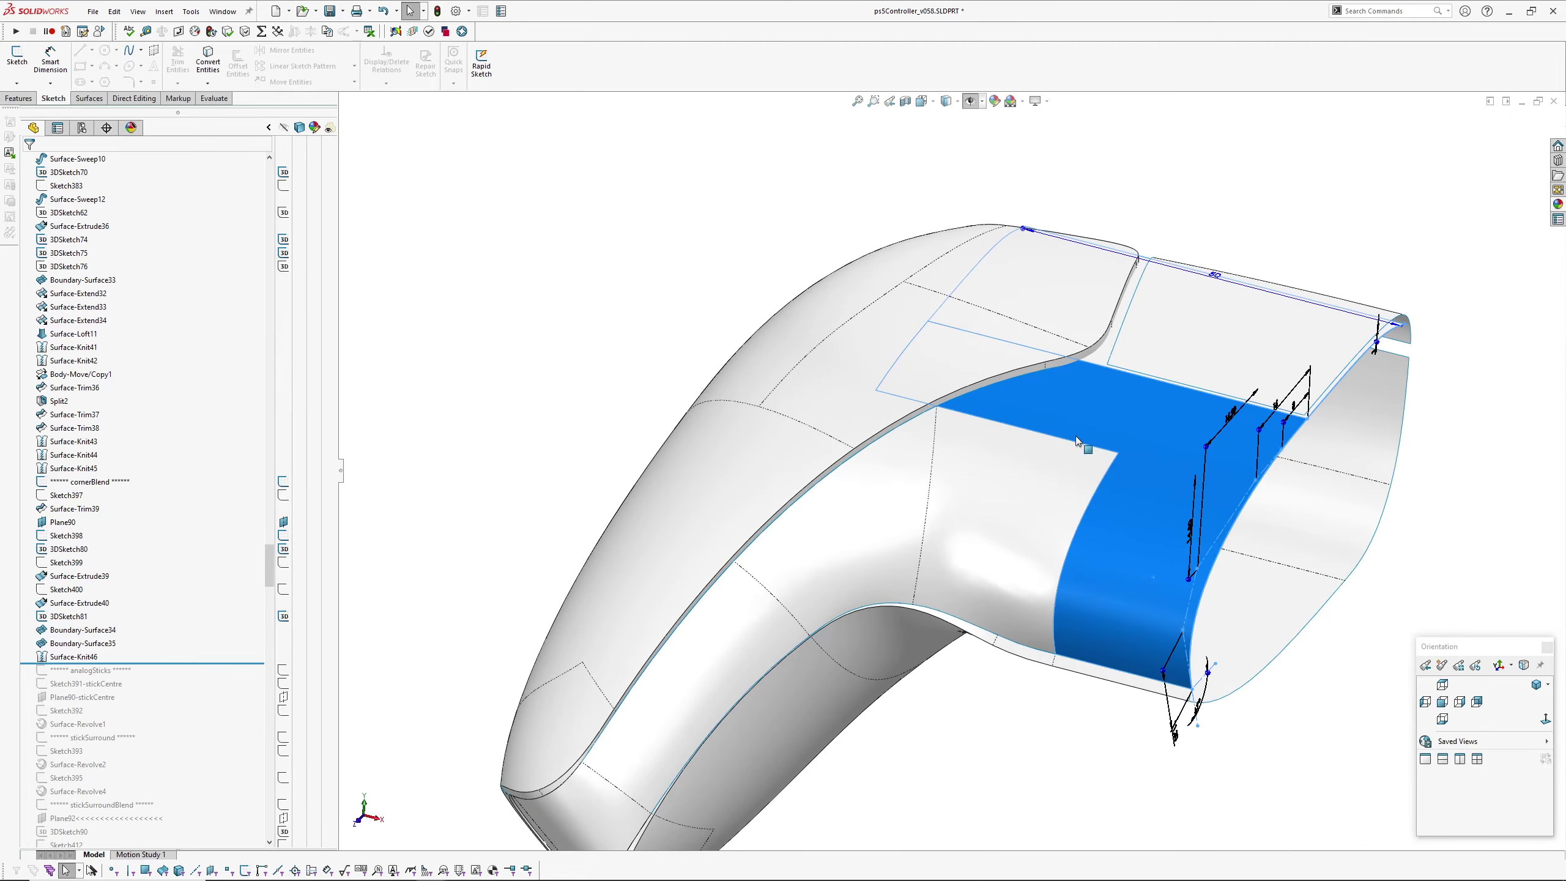
pyautogui.moveTo(1076, 436); pyautogui.dragTo(1056, 606, button='middle')
pyautogui.scroll(-3, 1140, 727)
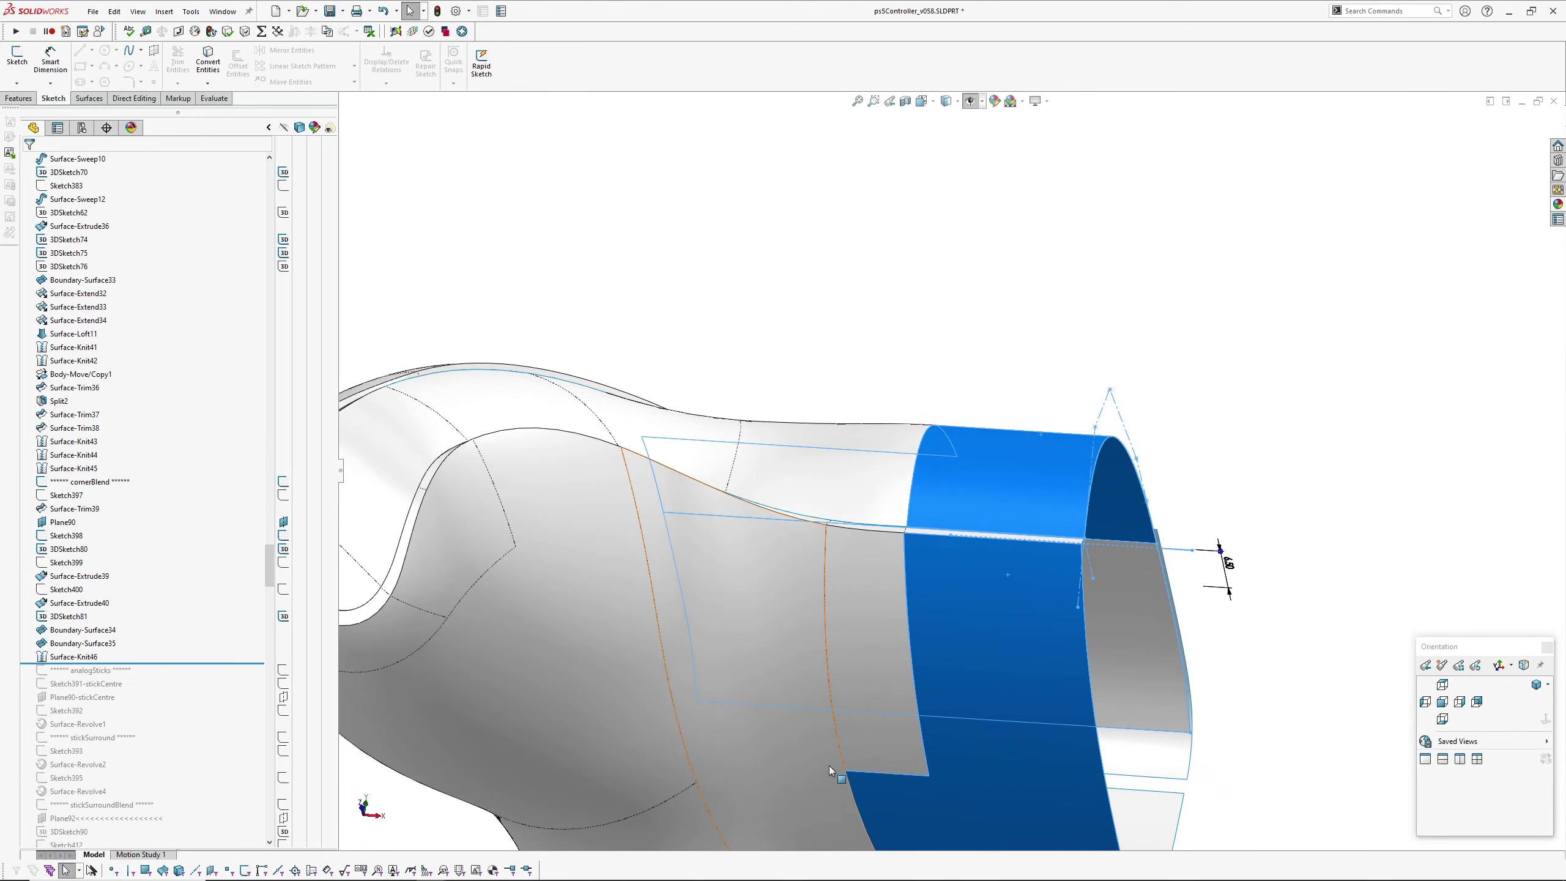
pyautogui.moveTo(917, 590); pyautogui.dragTo(905, 776, button='middle')
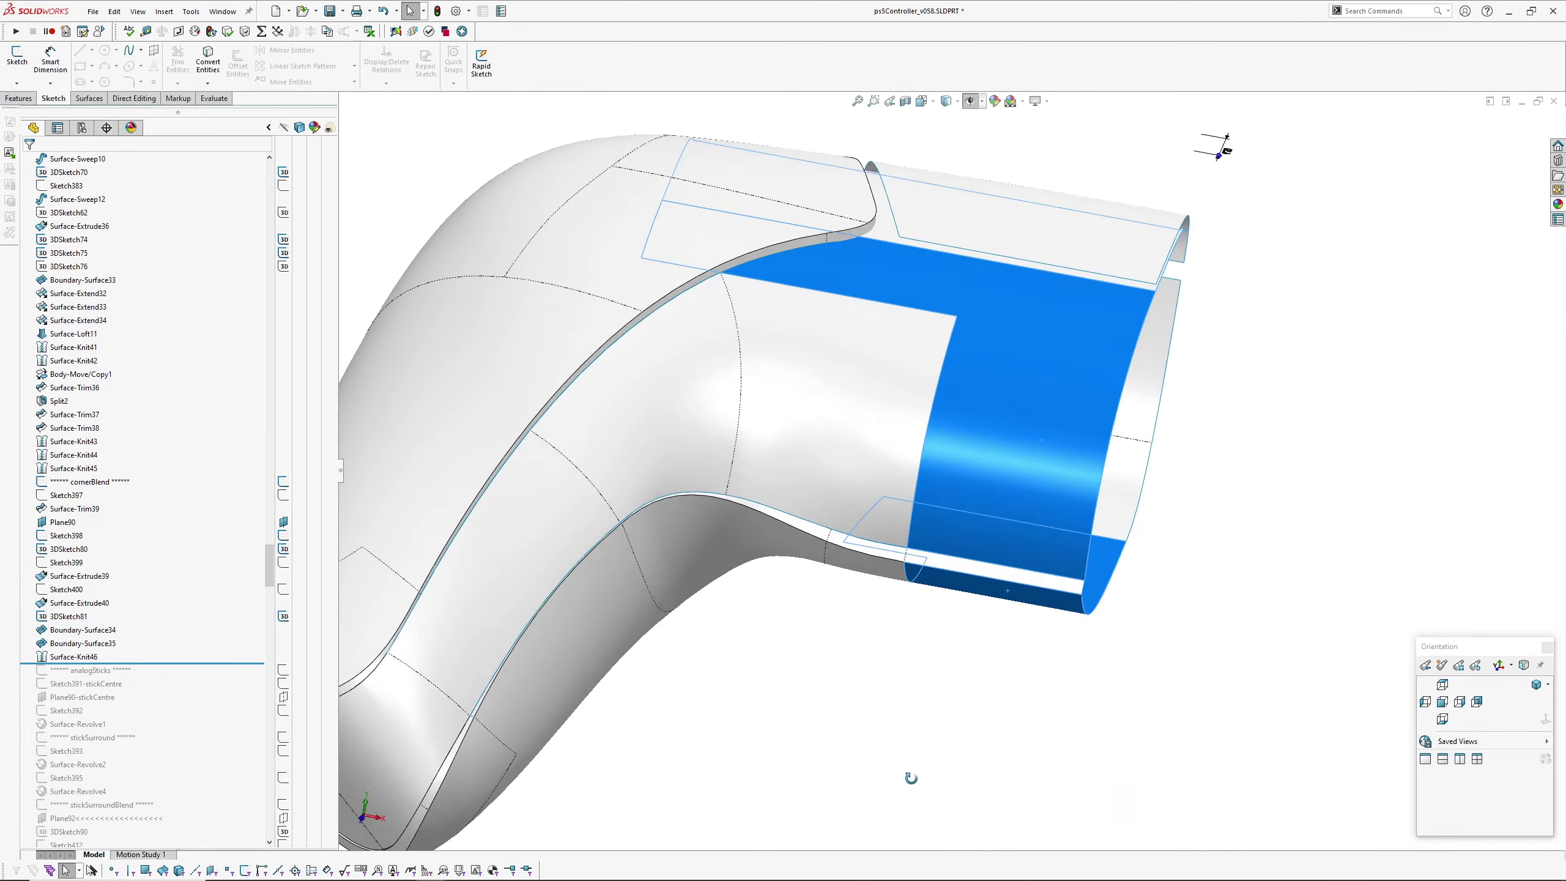
# Display the sketch dimensions of the centre body surface Surface-Extrude39 and examine its profile beside the corner blend.
pyautogui.click(907, 777)
pyautogui.moveTo(905, 365); pyautogui.dragTo(834, 492, button='middle')
pyautogui.keyDown('ctrl'); pyautogui.moveTo(1055, 386); pyautogui.dragTo(1046, 488, button='middle'); pyautogui.keyUp('ctrl')
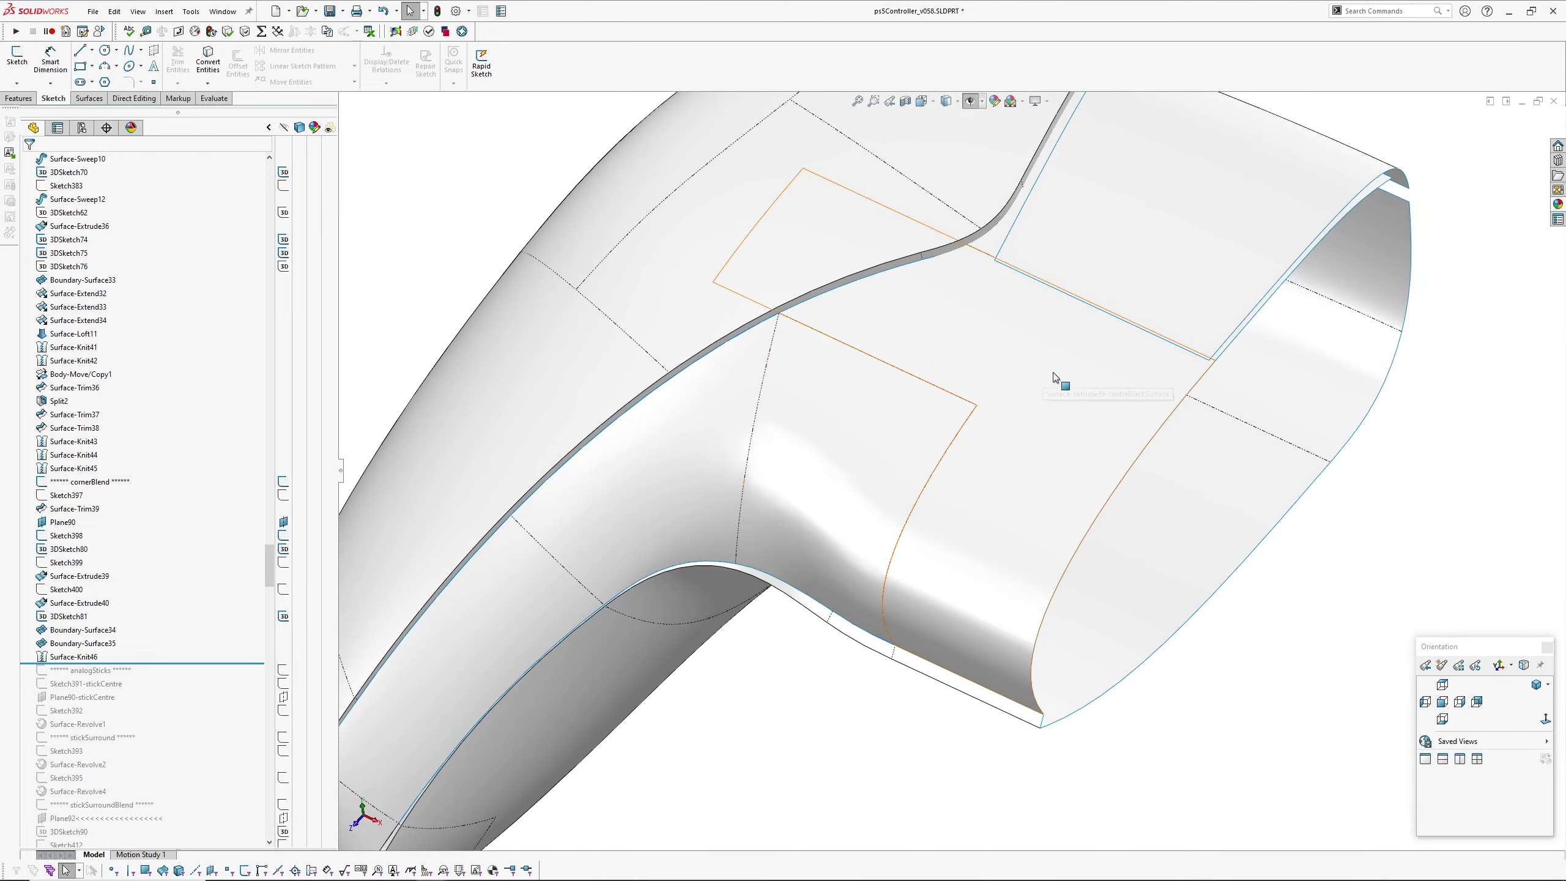
pyautogui.doubleClick(1055, 376)
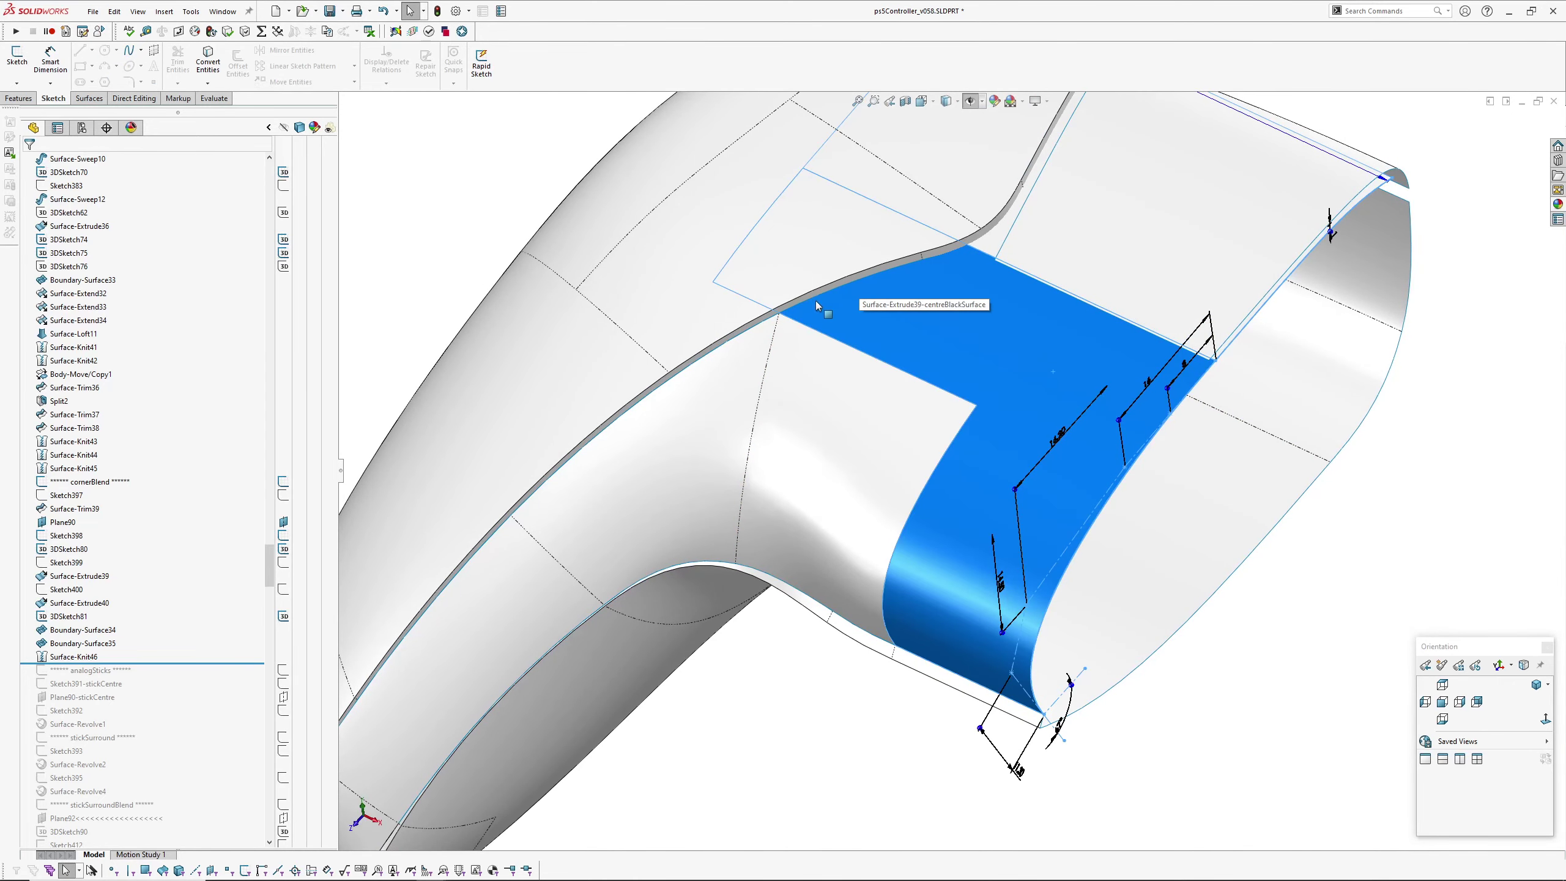
pyautogui.scroll(3, 815, 301)
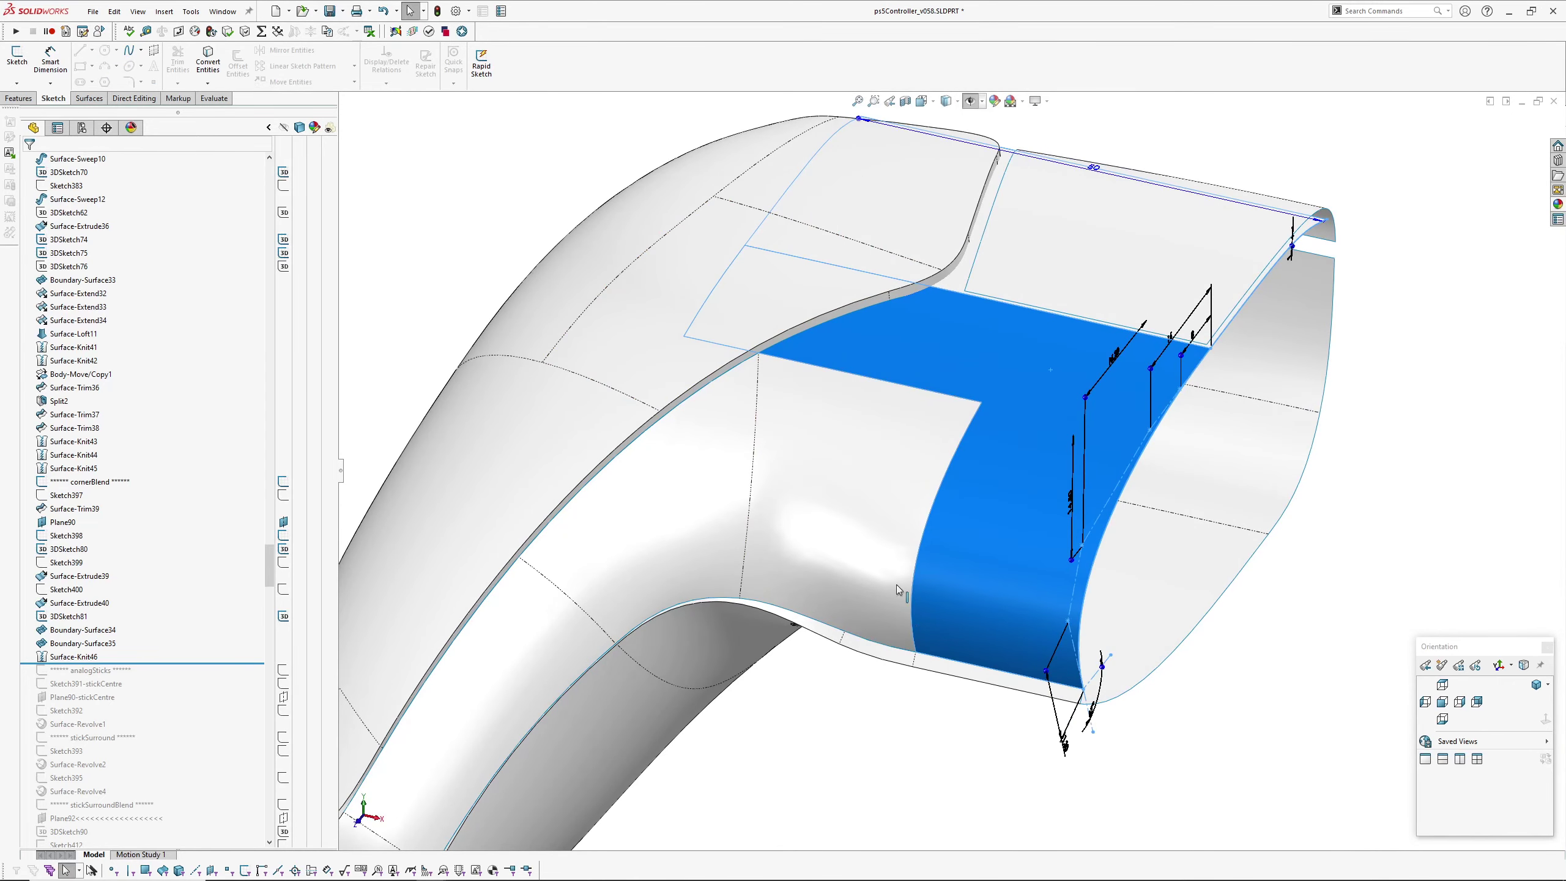
pyautogui.press('Escape')
# Follow the corner blend's edge along the white shell rim and examine it from the front and the upper side.
pyautogui.scroll(-2, 896, 586)
pyautogui.moveTo(896, 585); pyautogui.dragTo(1153, 713, button='middle')
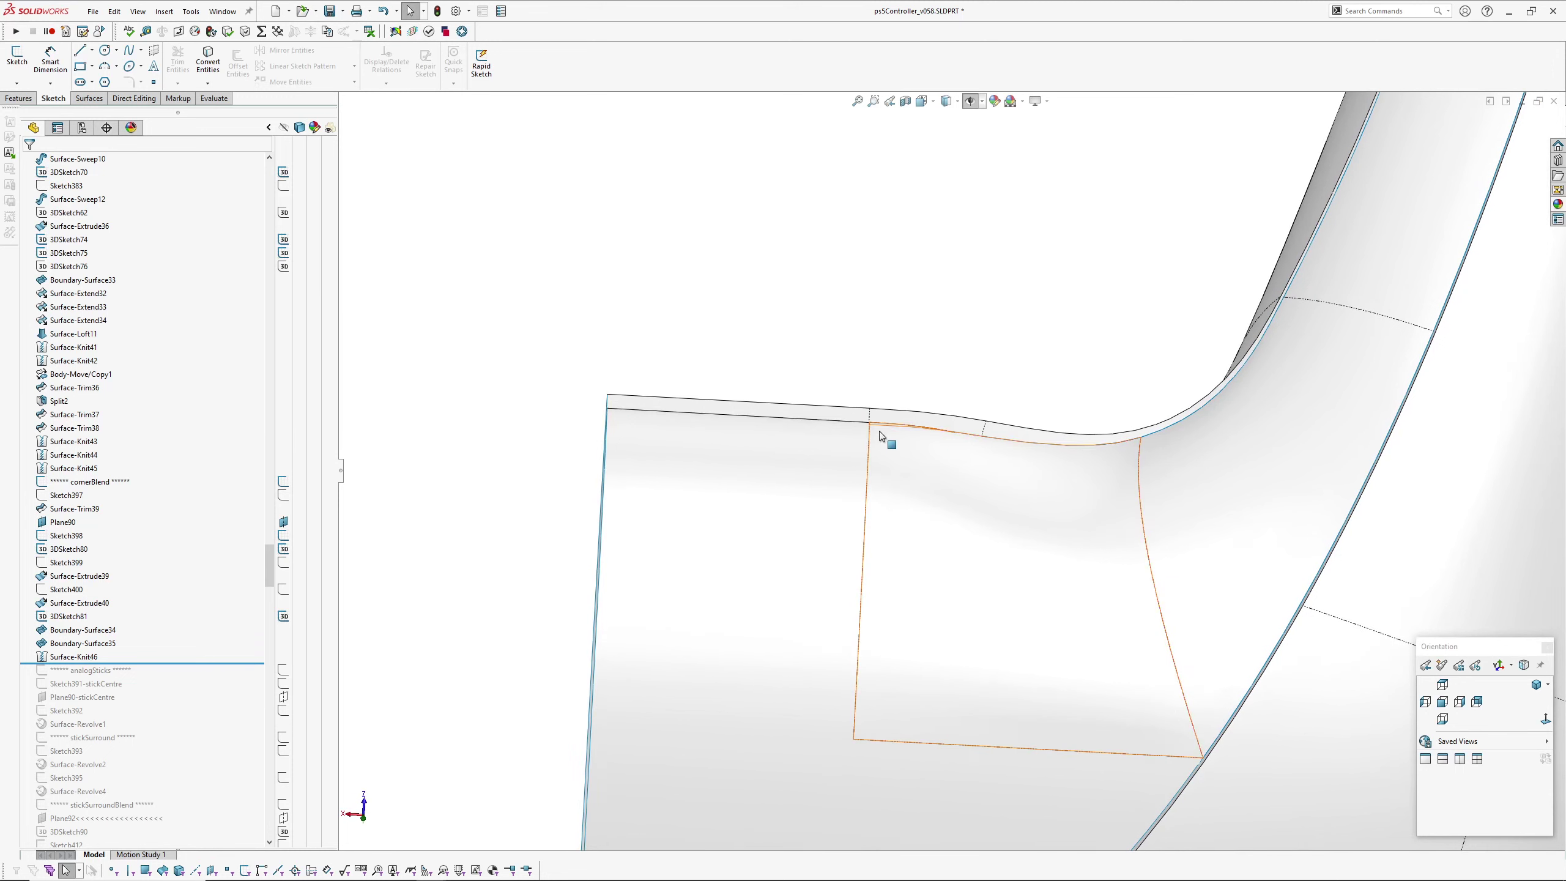
pyautogui.moveTo(995, 456); pyautogui.dragTo(847, 378, button='middle')
pyautogui.moveTo(1116, 402); pyautogui.dragTo(864, 381, button='middle')
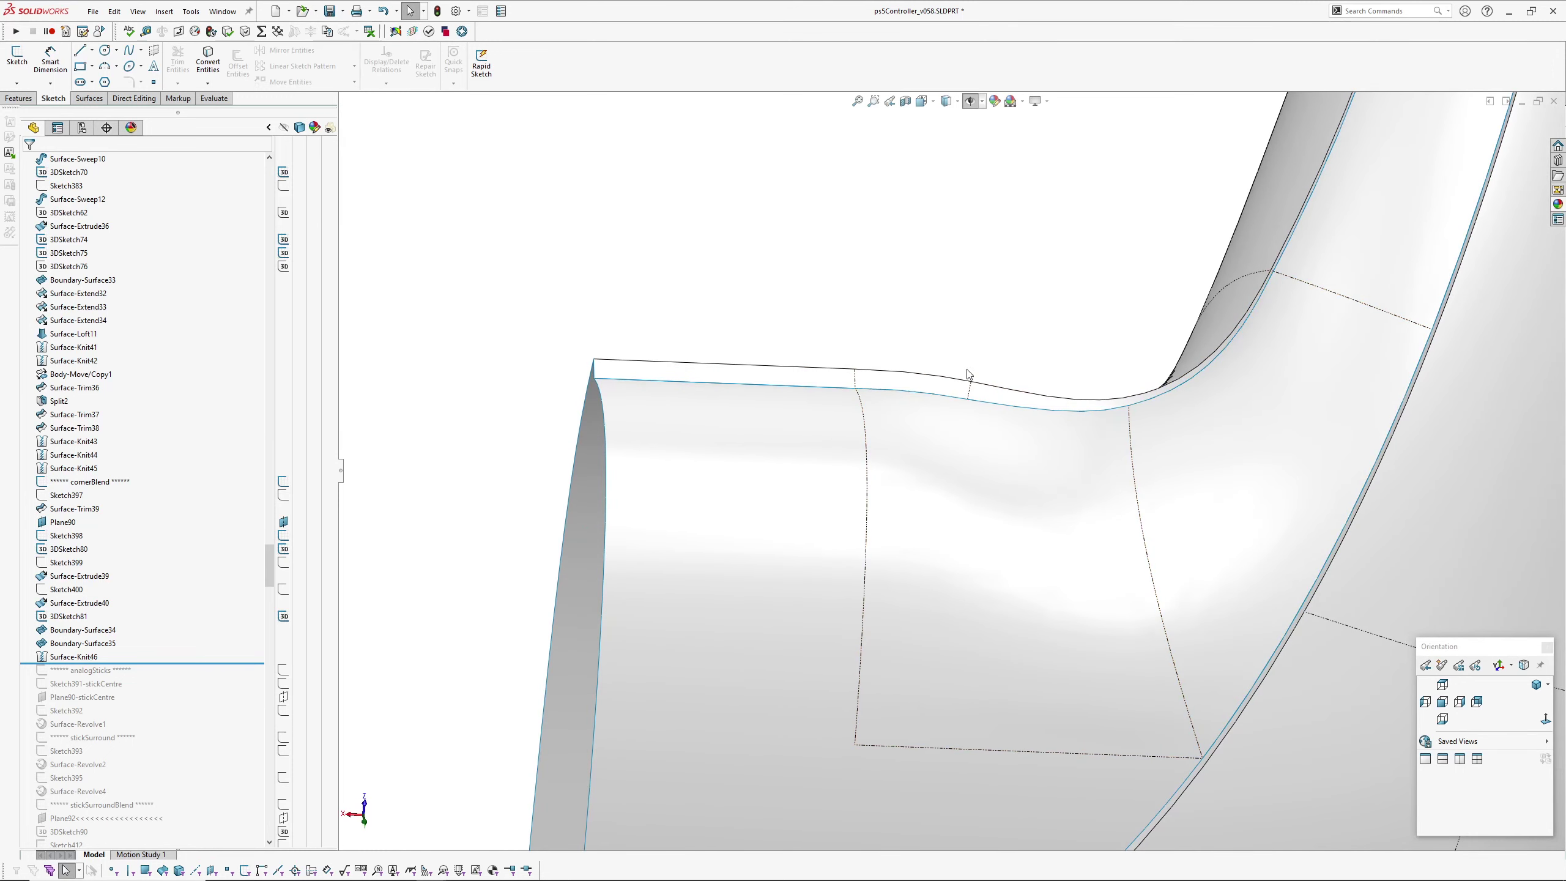
pyautogui.moveTo(968, 374); pyautogui.dragTo(912, 457, button='middle')
pyautogui.moveTo(1175, 393); pyautogui.dragTo(891, 391, button='middle')
pyautogui.scroll(3, 870, 394)
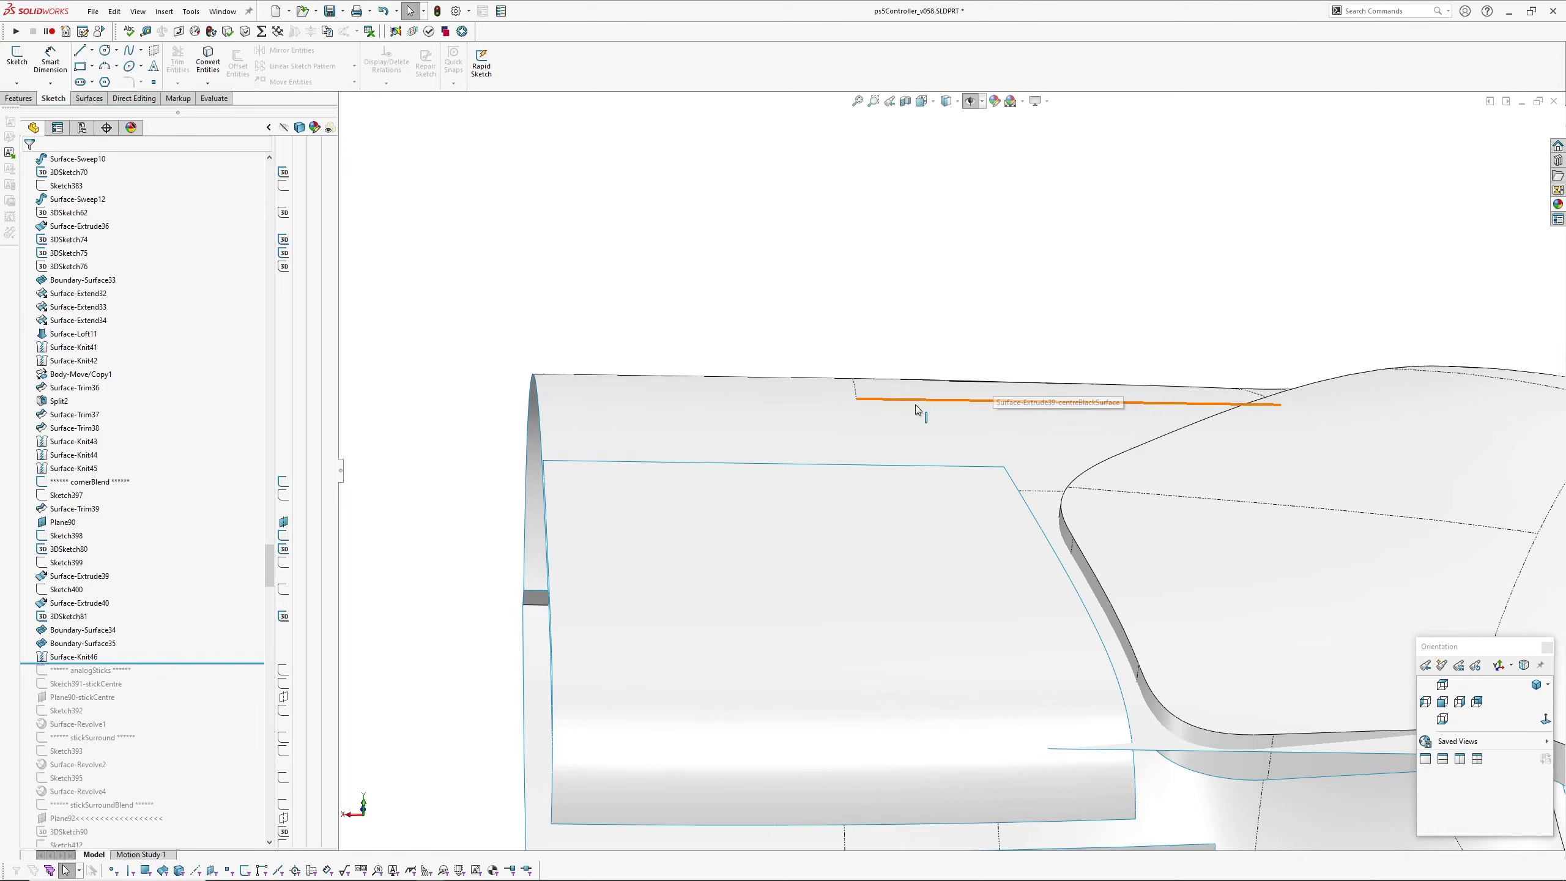
pyautogui.moveTo(988, 417); pyautogui.dragTo(925, 451, button='middle')
# Roll the feature history forward to just before the stickSurround section and examine the revolved analog stick and its dome.
pyautogui.scroll(3, 925, 451)
pyautogui.scroll(-2, 175, 662)
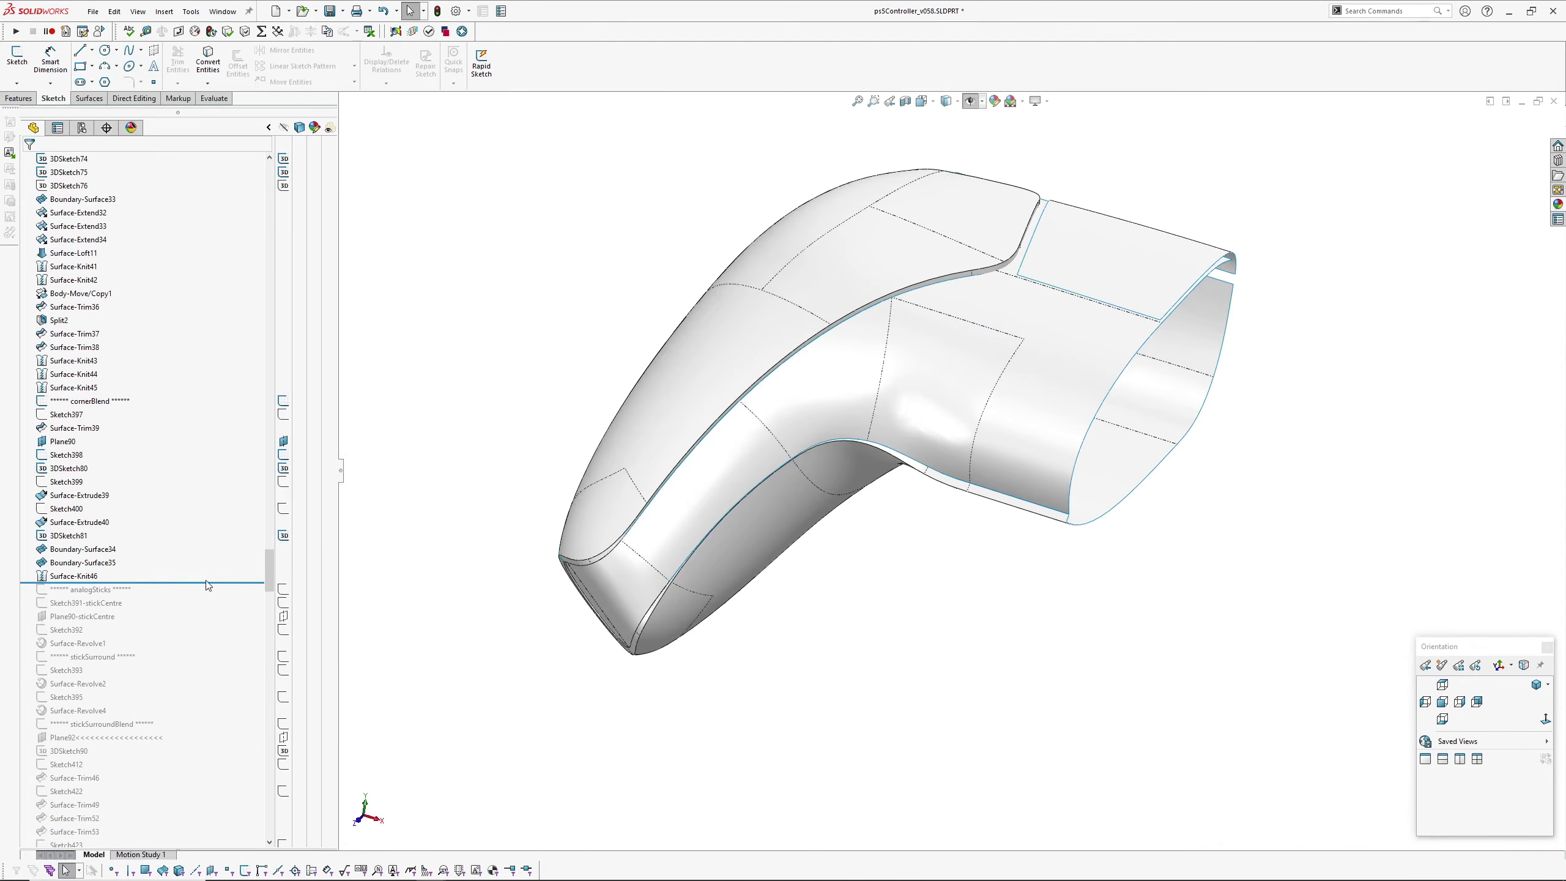
pyautogui.moveTo(211, 583); pyautogui.dragTo(208, 612)
pyautogui.moveTo(202, 704); pyautogui.dragTo(202, 650)
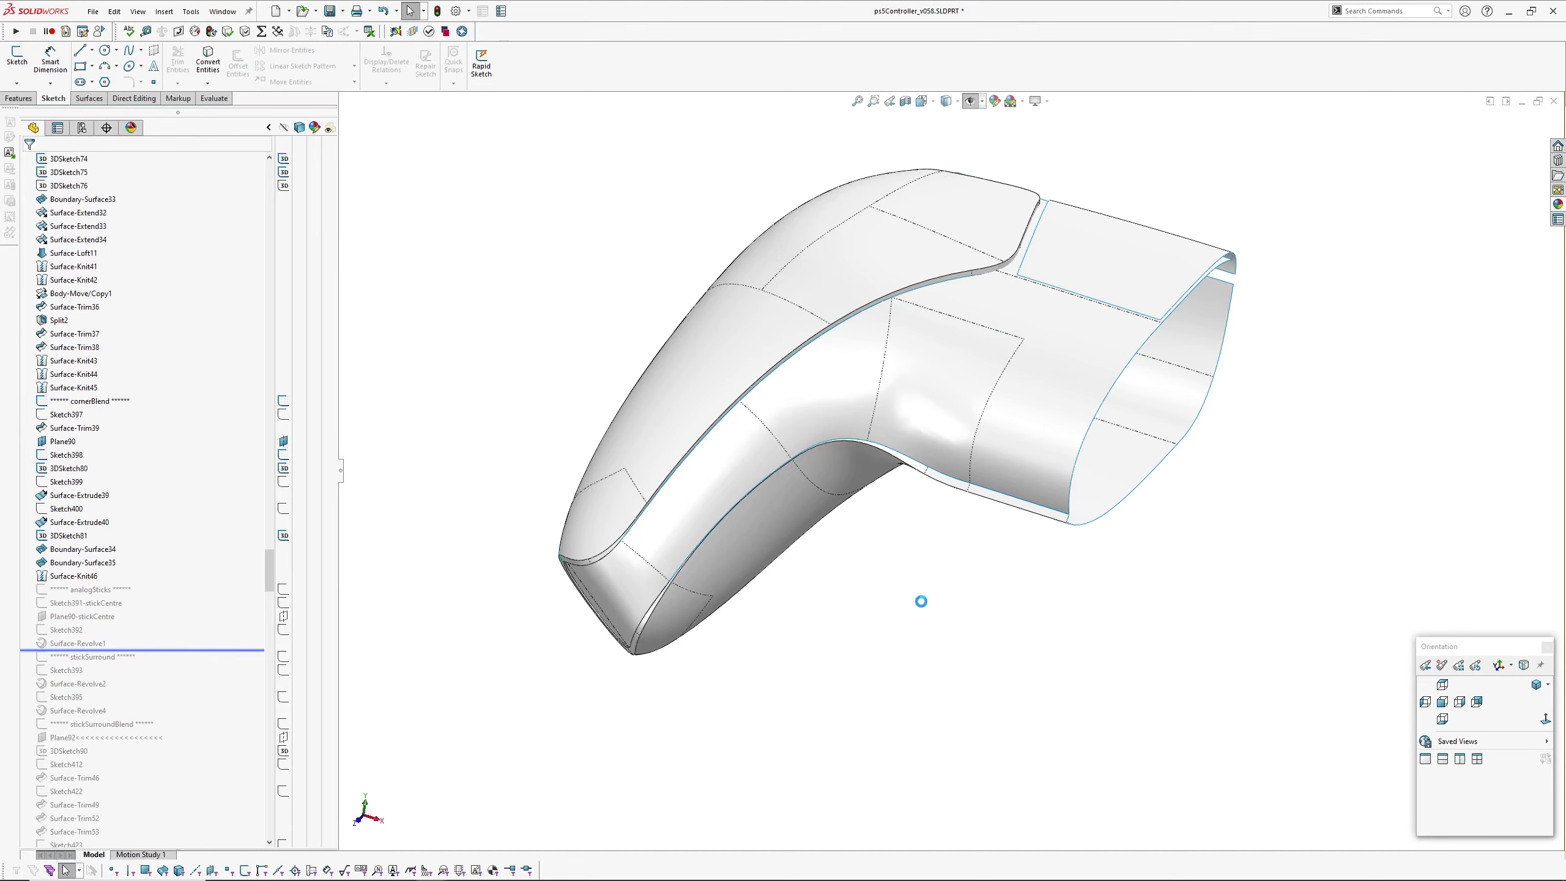
pyautogui.scroll(-4, 967, 419)
pyautogui.keyDown('ctrl'); pyautogui.moveTo(989, 410); pyautogui.dragTo(894, 349, button='middle'); pyautogui.keyUp('ctrl')
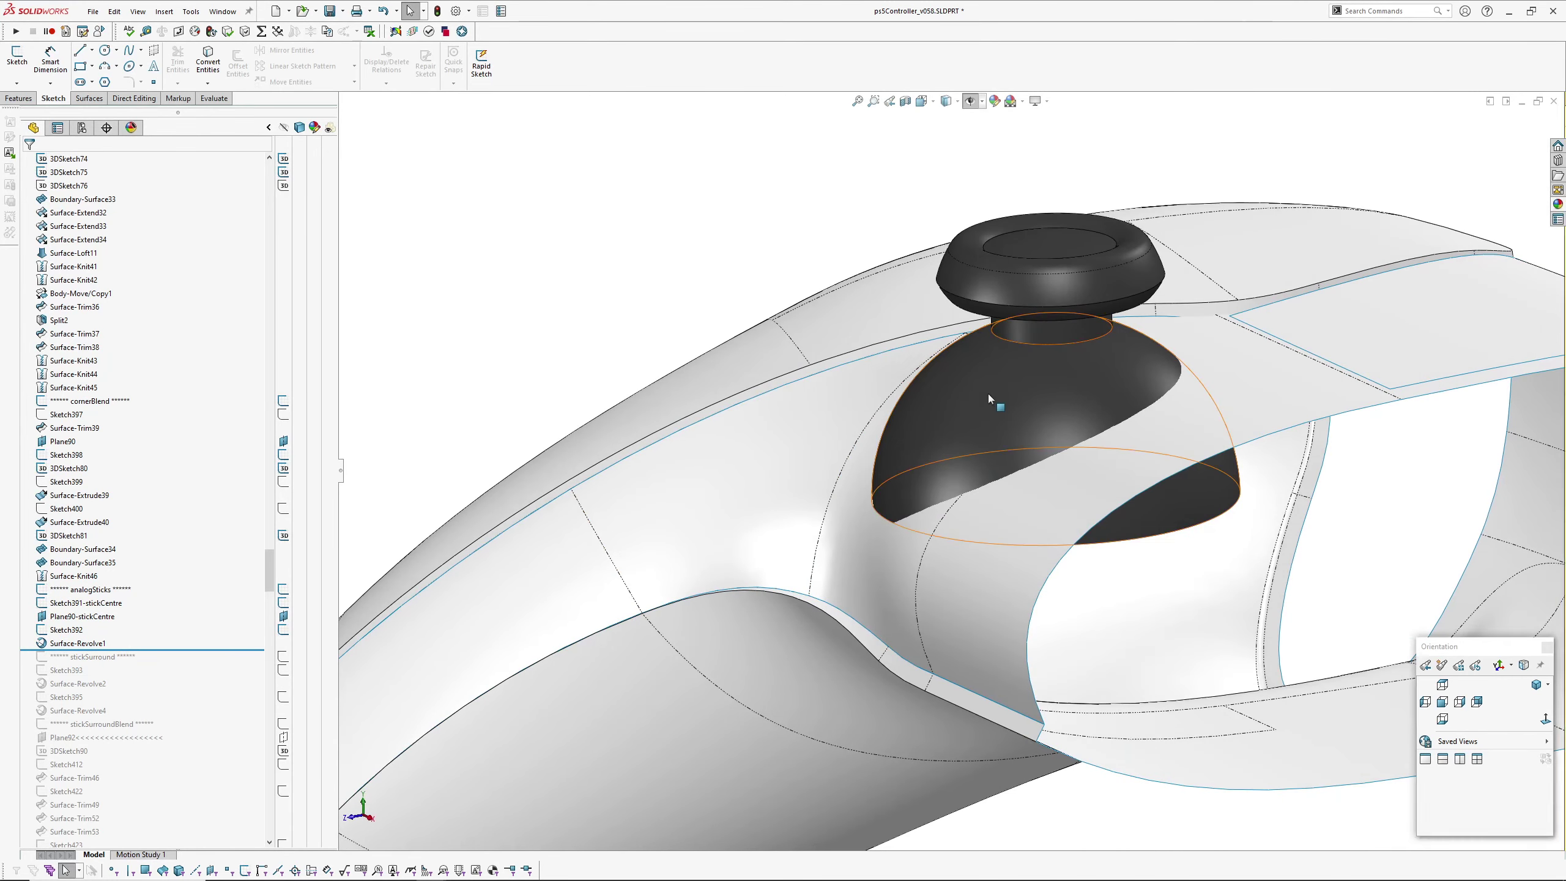
pyautogui.click(988, 394)
pyautogui.click(588, 321)
pyautogui.scroll(2, 724, 415)
pyautogui.moveTo(724, 414)
pyautogui.mouseDown(button='middle')
pyautogui.moveTo(821, 395)
pyautogui.moveTo(762, 378)
pyautogui.moveTo(815, 408)
pyautogui.moveTo(820, 395)
pyautogui.mouseUp(button='middle')
# Roll the feature history forward to just before the stickSurroundBlend section and bring the revolved stick surround into close view.
pyautogui.moveTo(179, 649); pyautogui.dragTo(174, 675)
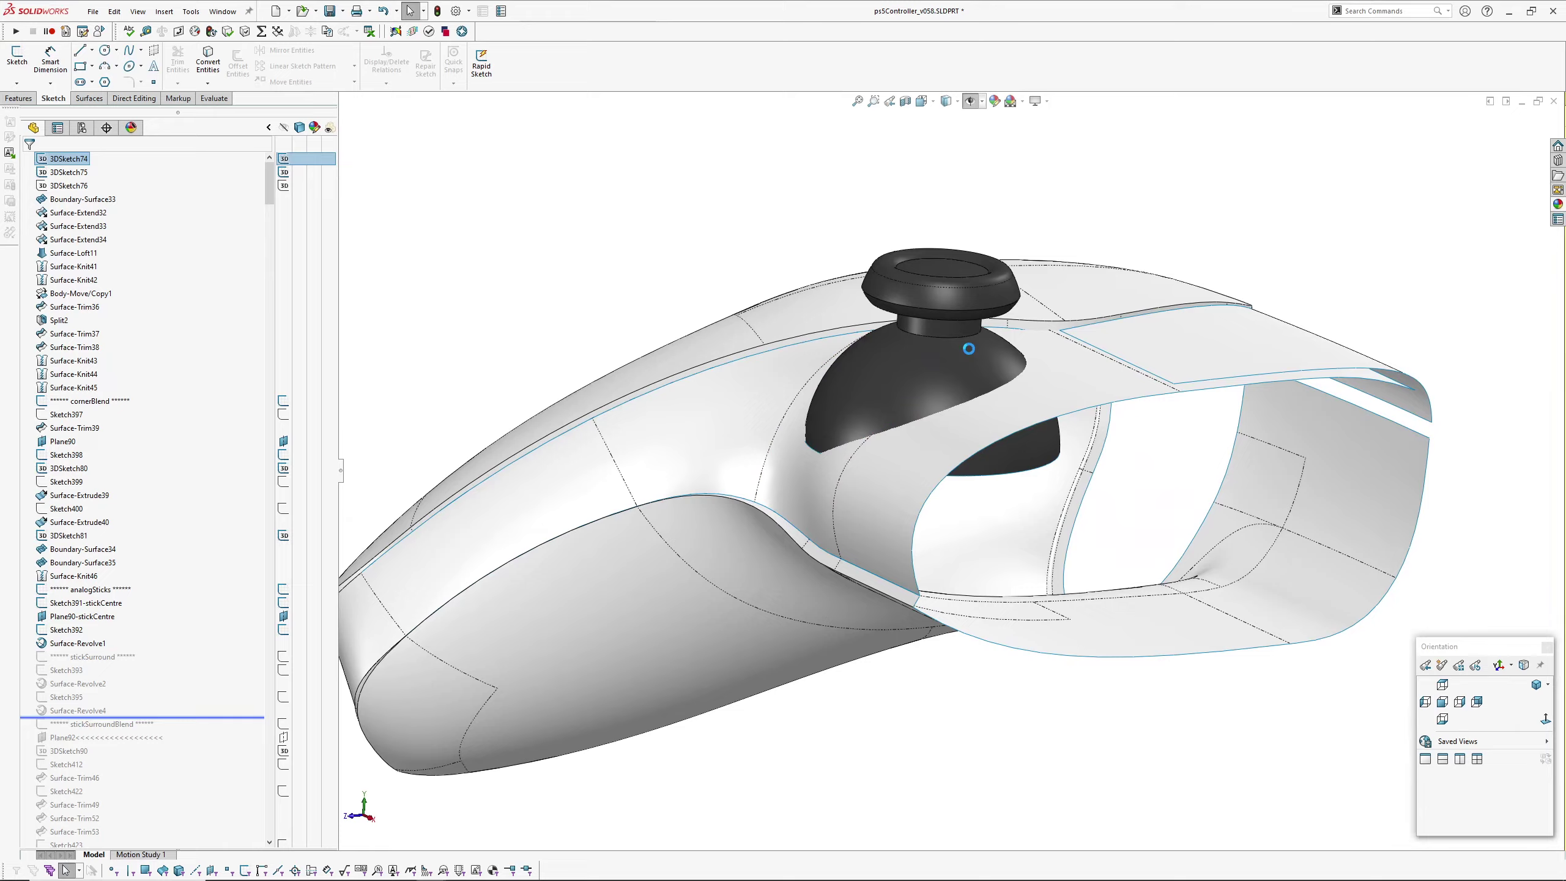
pyautogui.moveTo(943, 420); pyautogui.dragTo(714, 472, button='middle')
pyautogui.scroll(-1, 948, 380)
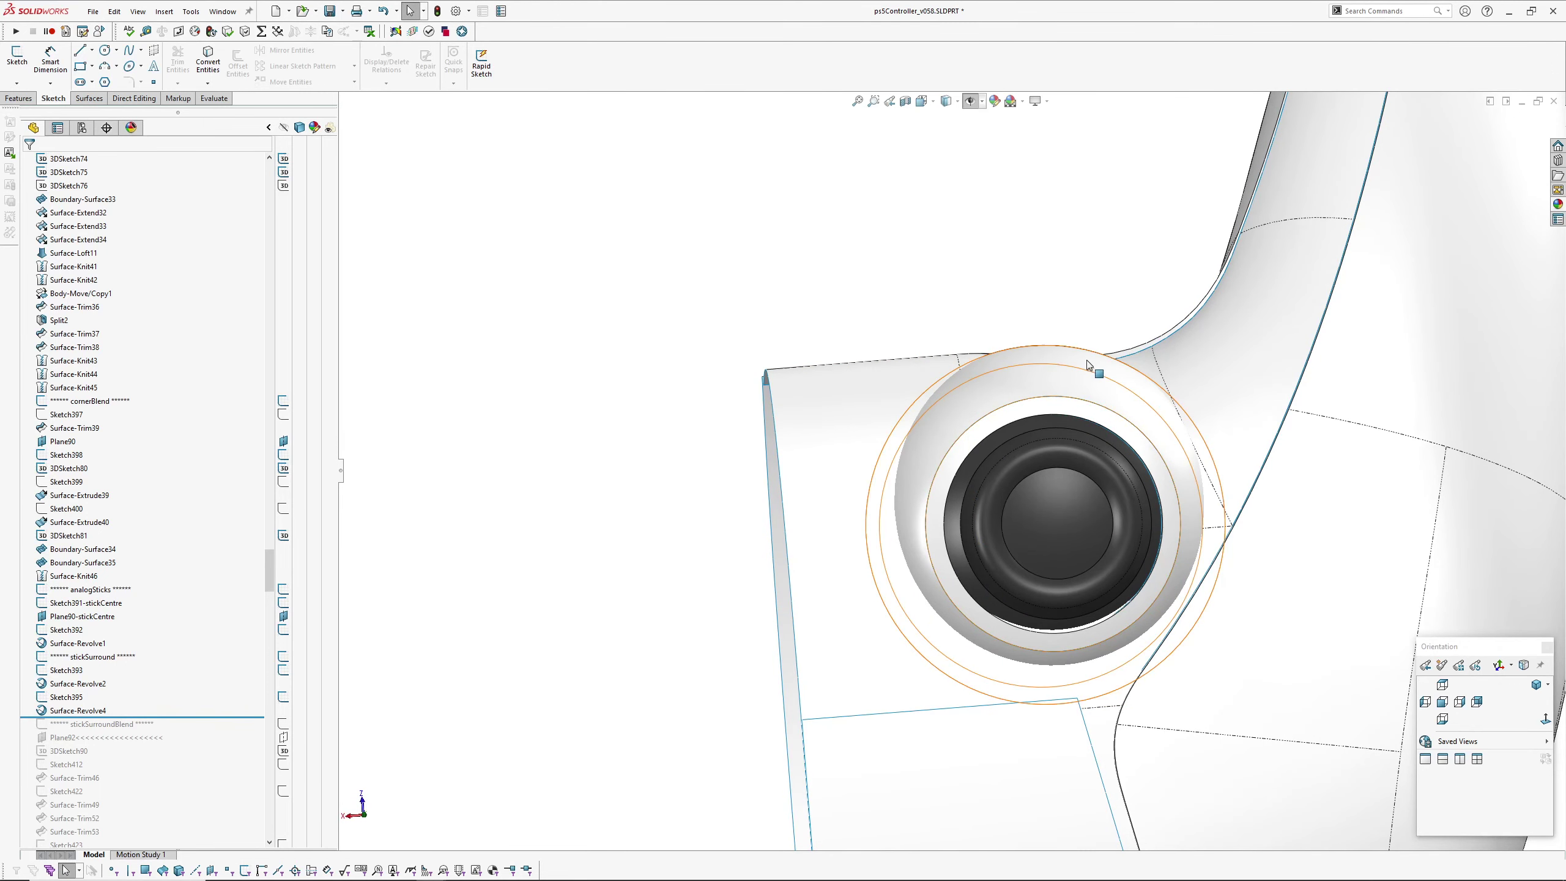
# Examine how the revolved stick surround meets the corner blend and the body edge from several angles.
pyautogui.moveTo(1029, 358)
pyautogui.mouseDown(button='middle')
pyautogui.moveTo(1024, 341)
pyautogui.moveTo(979, 378)
pyautogui.moveTo(997, 395)
pyautogui.moveTo(1059, 395)
pyautogui.moveTo(1026, 389)
pyautogui.mouseUp(button='middle')
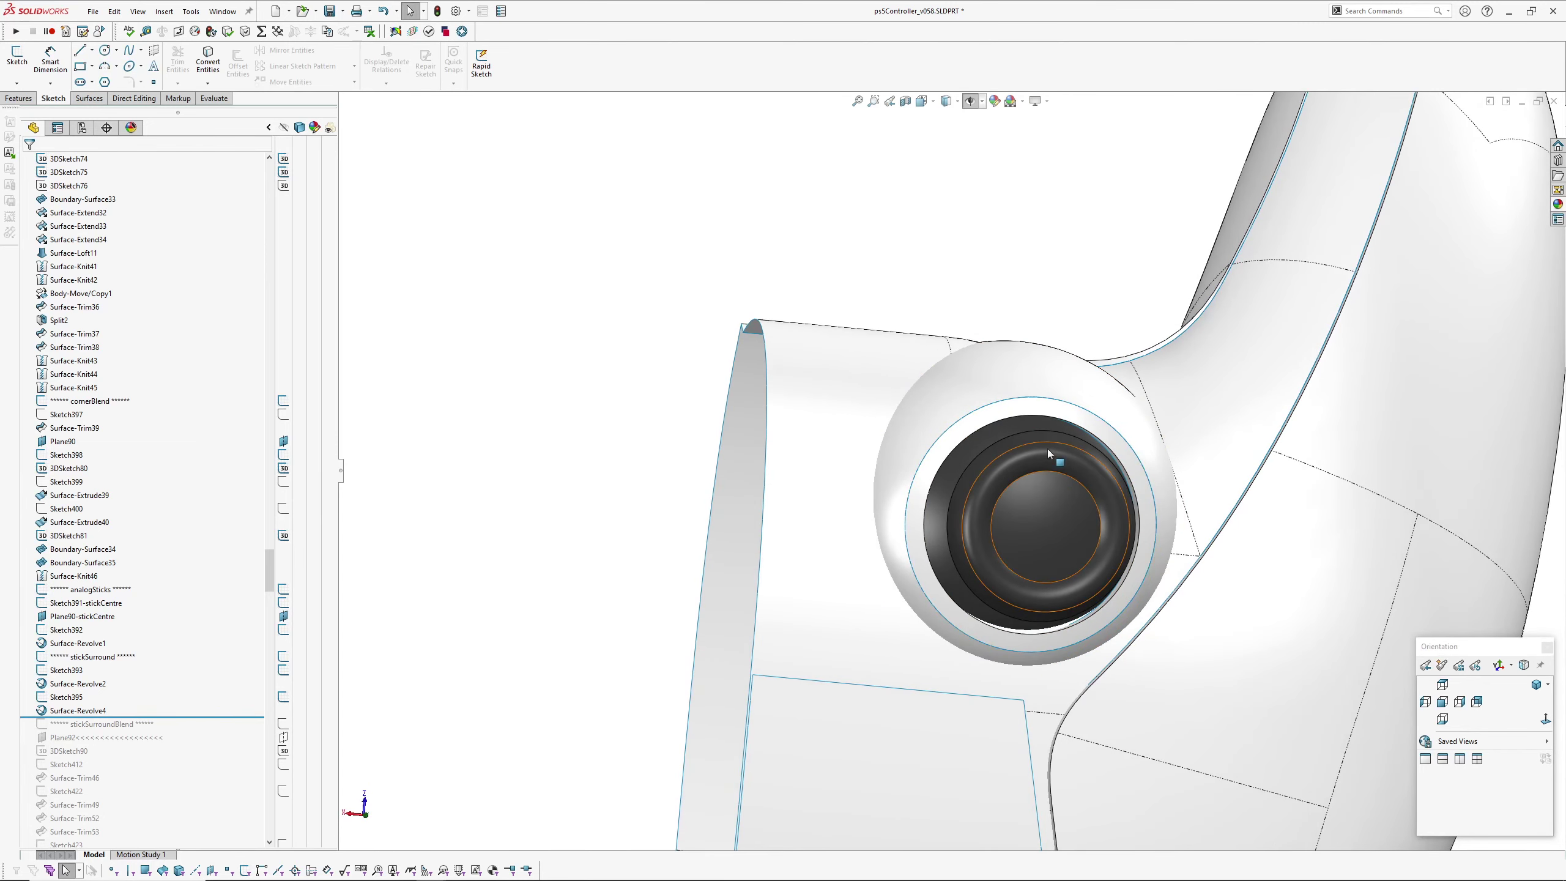
pyautogui.moveTo(1054, 457); pyautogui.dragTo(1014, 344, button='middle')
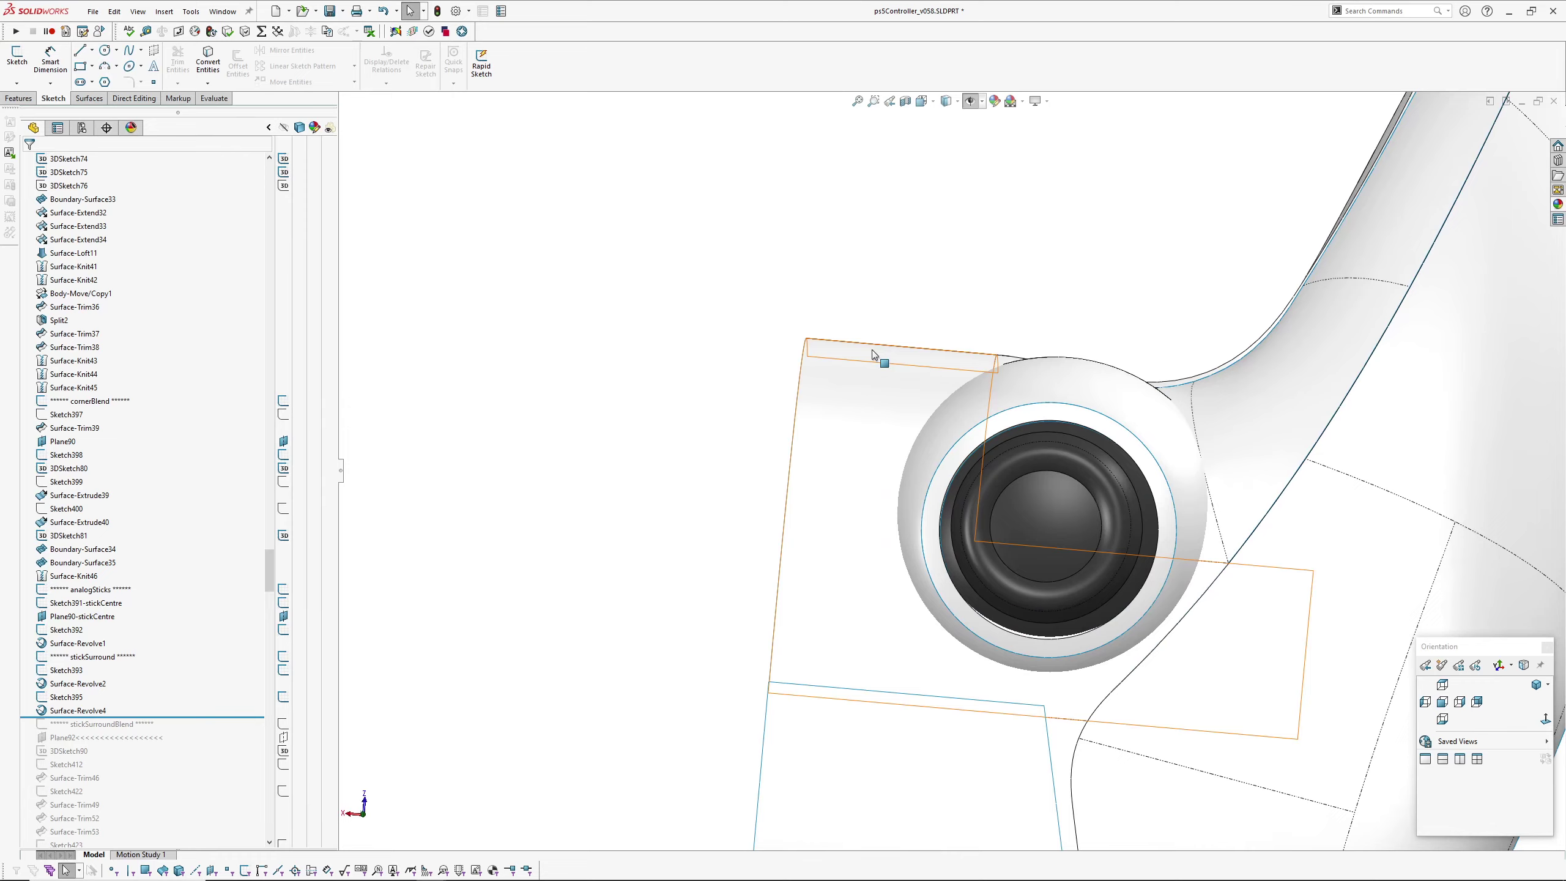
pyautogui.moveTo(881, 353); pyautogui.dragTo(941, 364, button='middle')
pyautogui.moveTo(1070, 420); pyautogui.dragTo(1041, 386, button='middle')
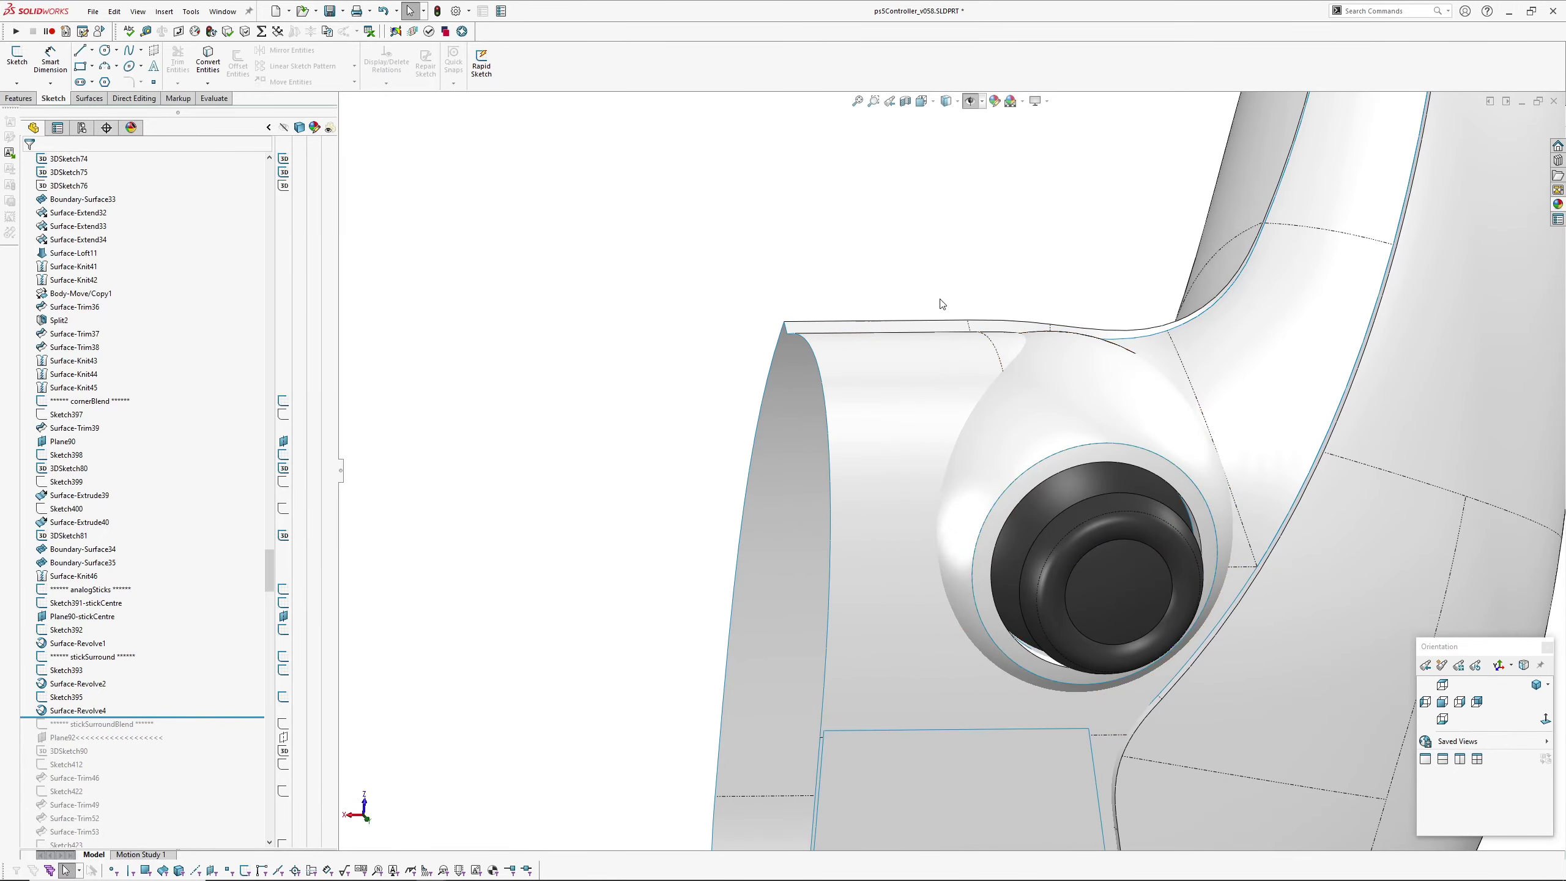
pyautogui.moveTo(1040, 450); pyautogui.dragTo(1192, 610, button='middle')
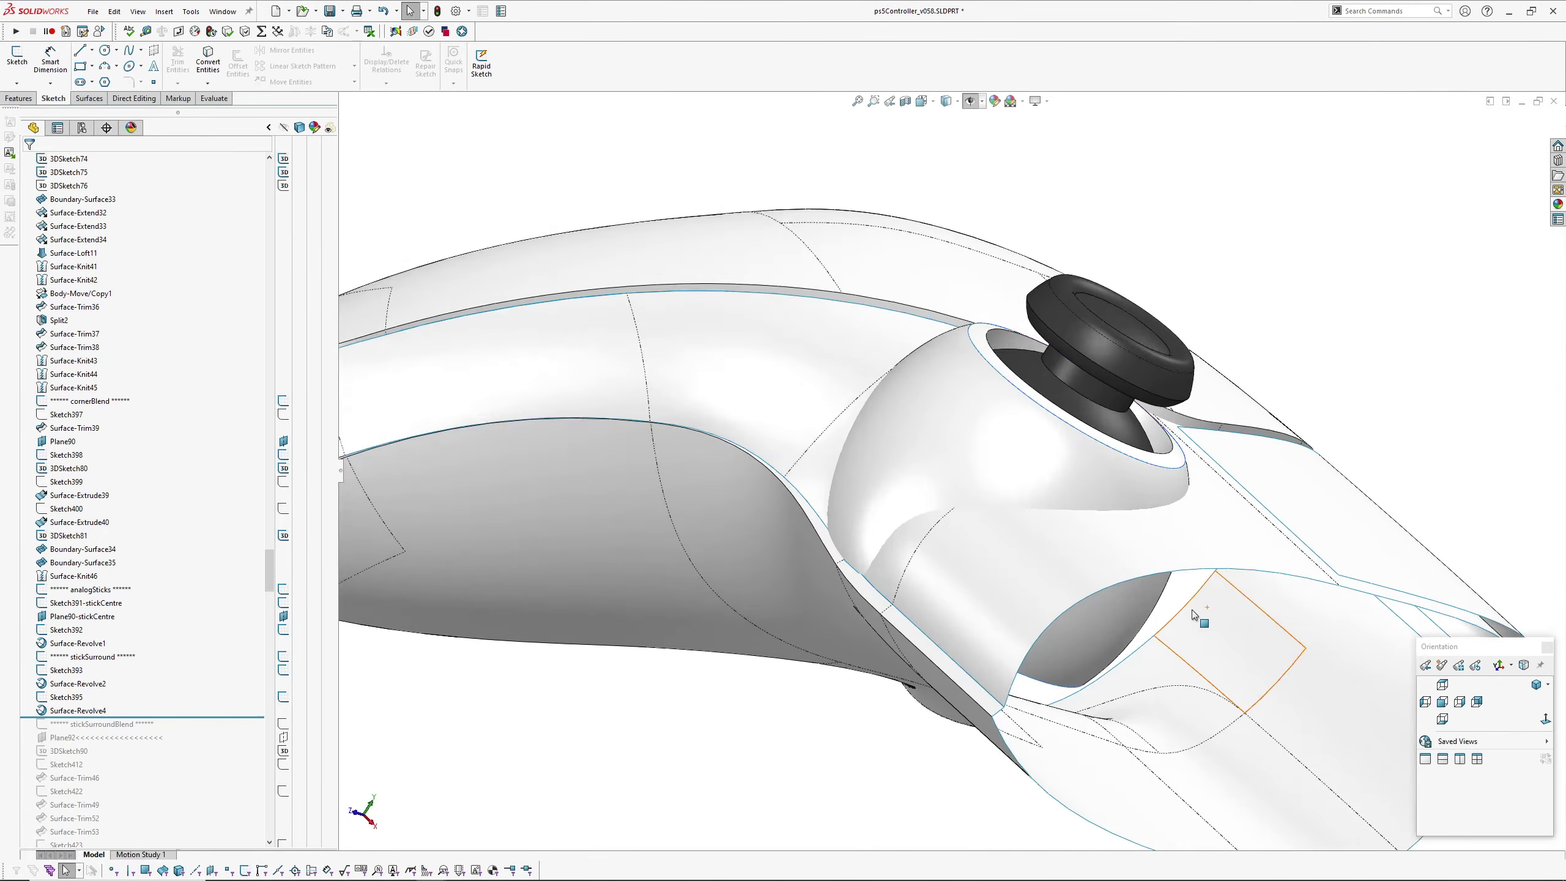
pyautogui.scroll(1, 1046, 552)
# Roll the feature history forward to just after Boundary-Surface42, showing the trimmed area below the stick surround.
pyautogui.scroll(-5, 242, 667)
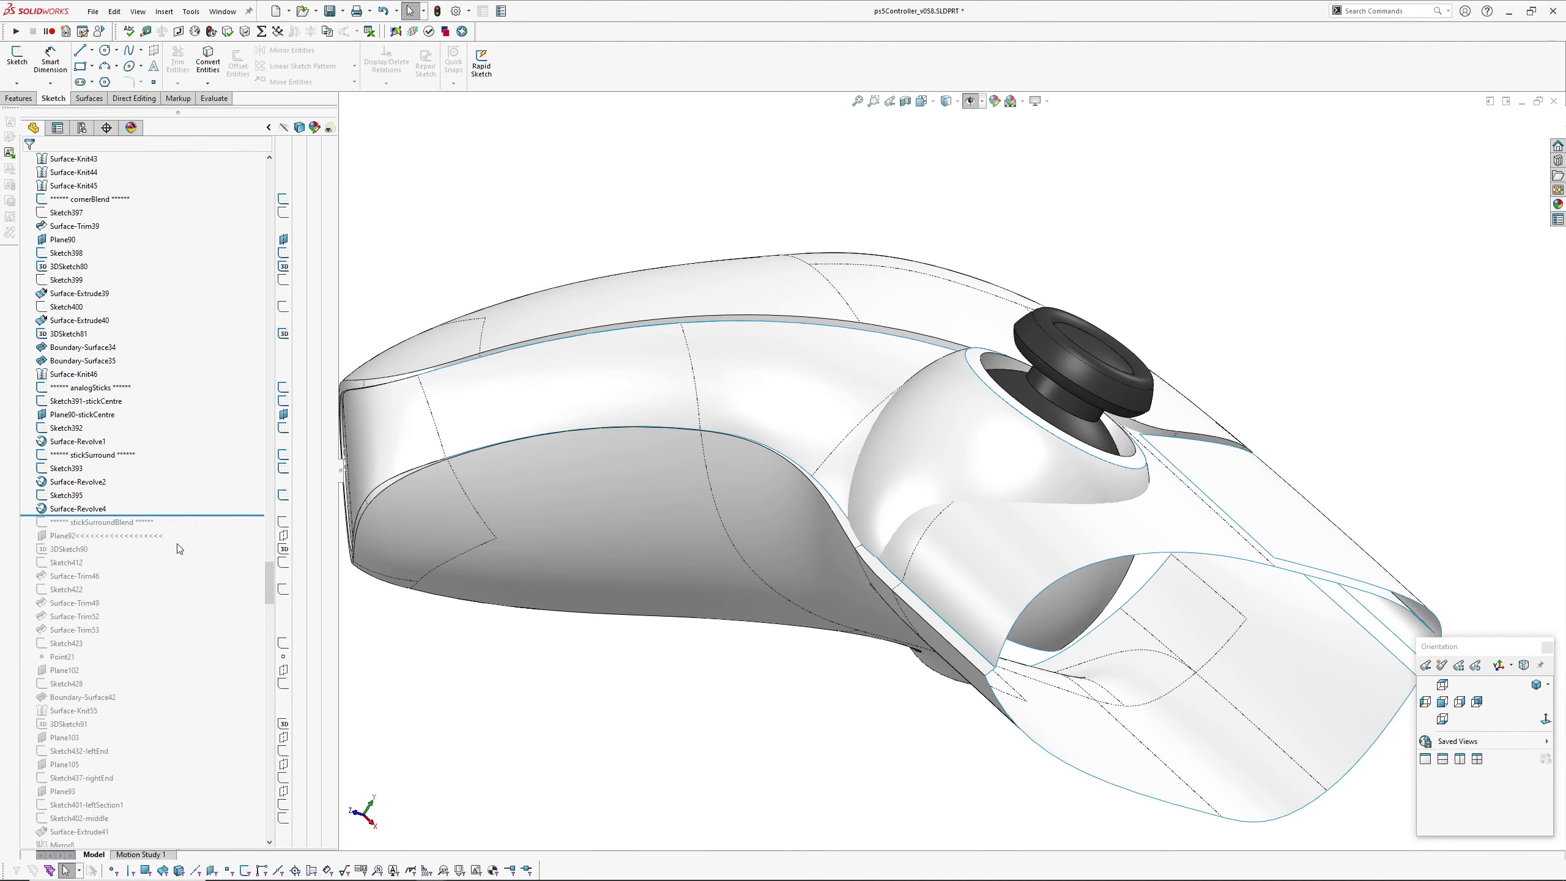
pyautogui.moveTo(201, 516); pyautogui.dragTo(203, 519)
pyautogui.moveTo(193, 660); pyautogui.dragTo(190, 703)
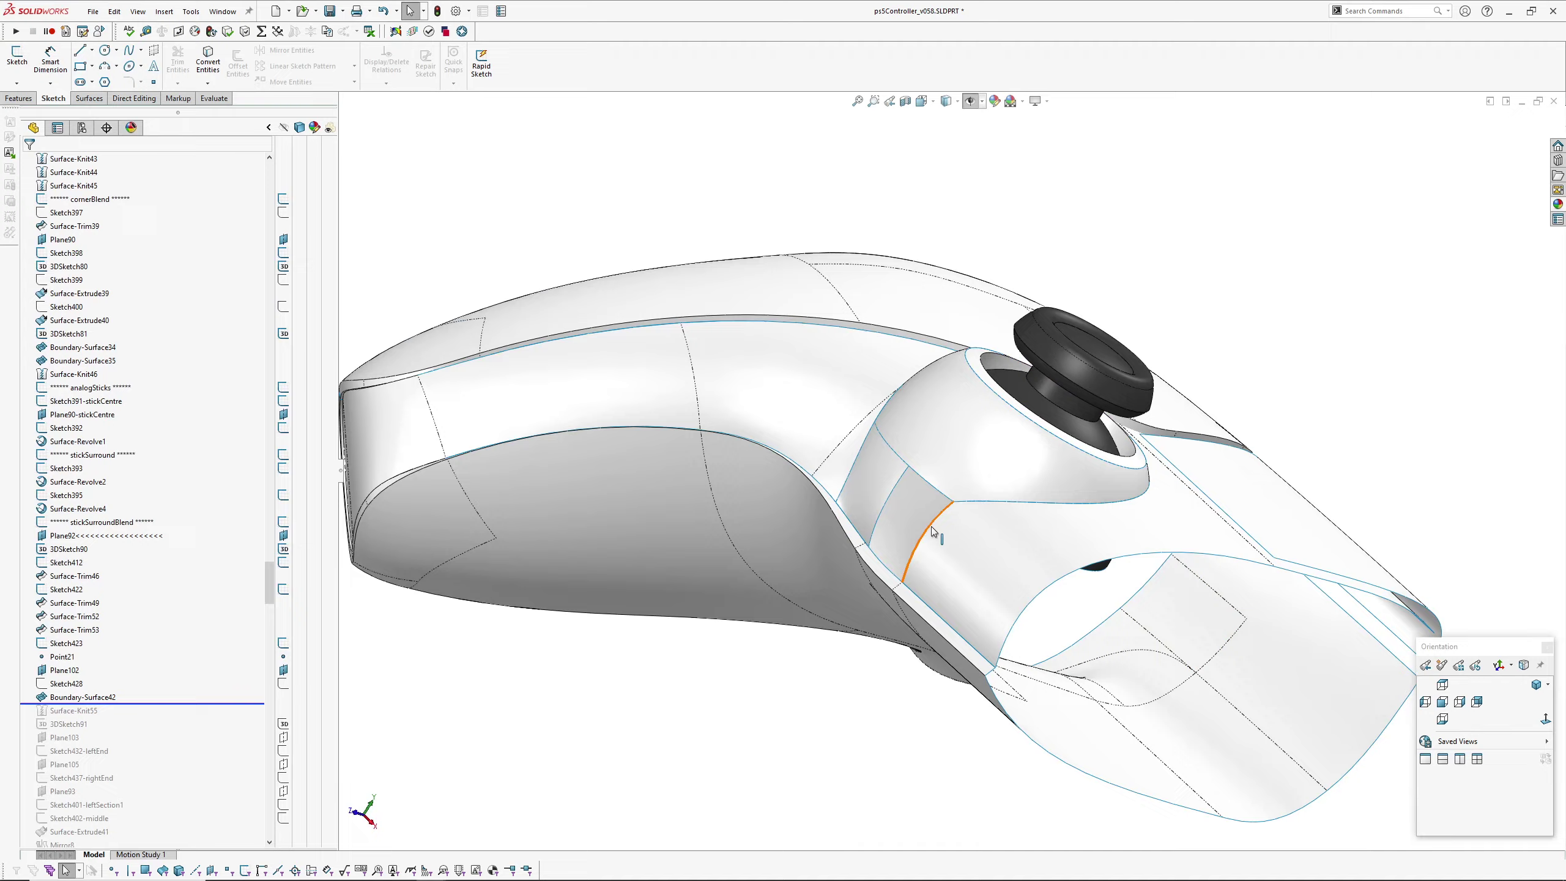
pyautogui.moveTo(931, 526); pyautogui.dragTo(775, 465, button='middle')
pyautogui.scroll(-2, 883, 456)
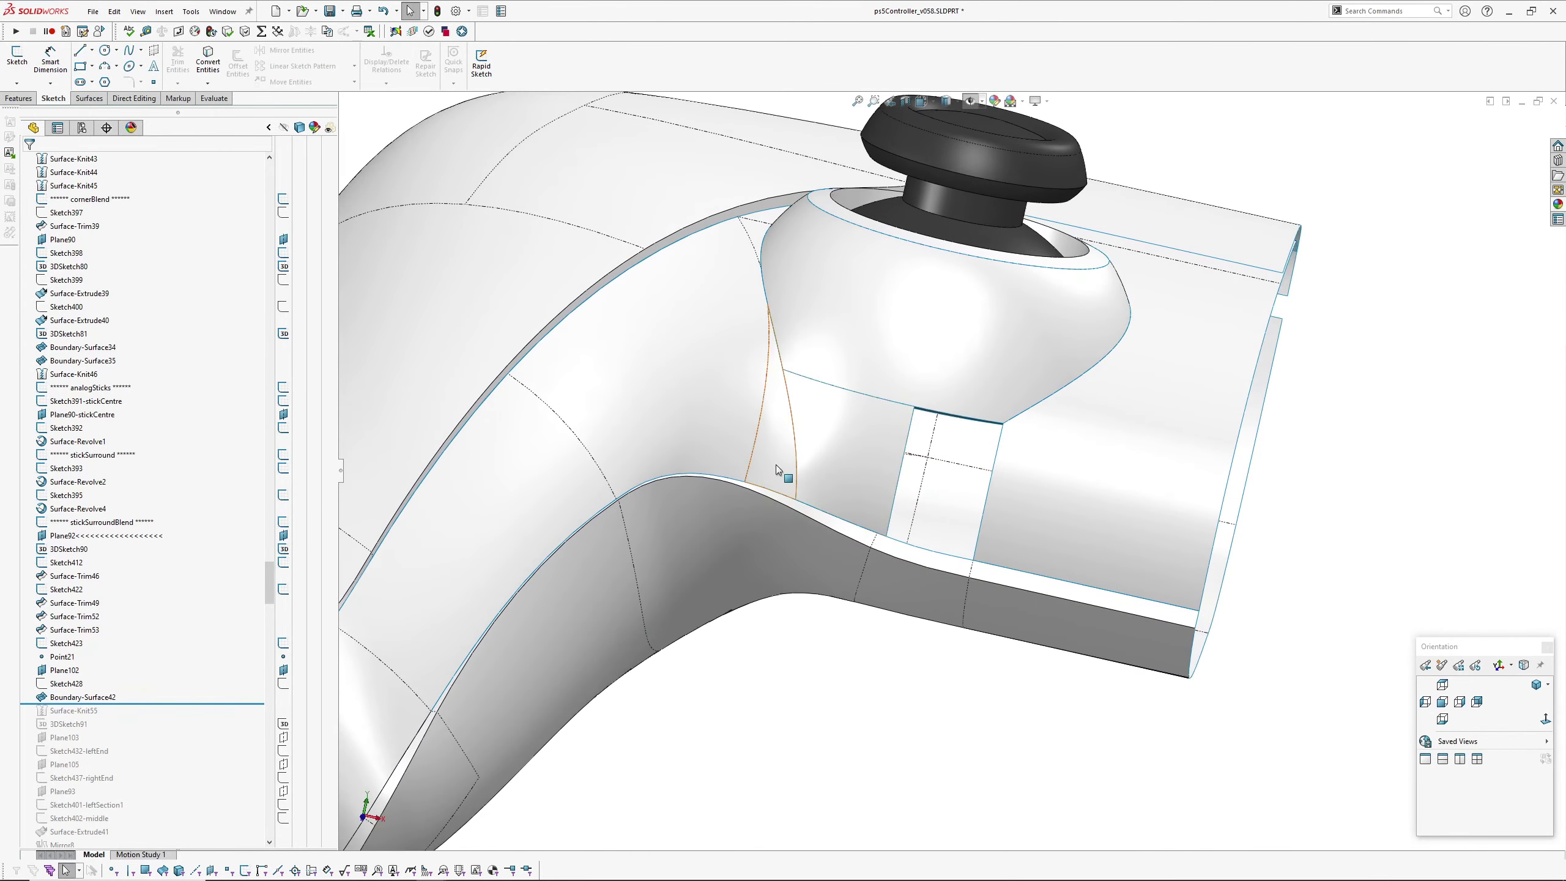
# Select the narrow Boundary-Surface35 sliver and the adjacent Boundary-Surface42 patch below the stick surround to check their extents.
pyautogui.click(770, 435)
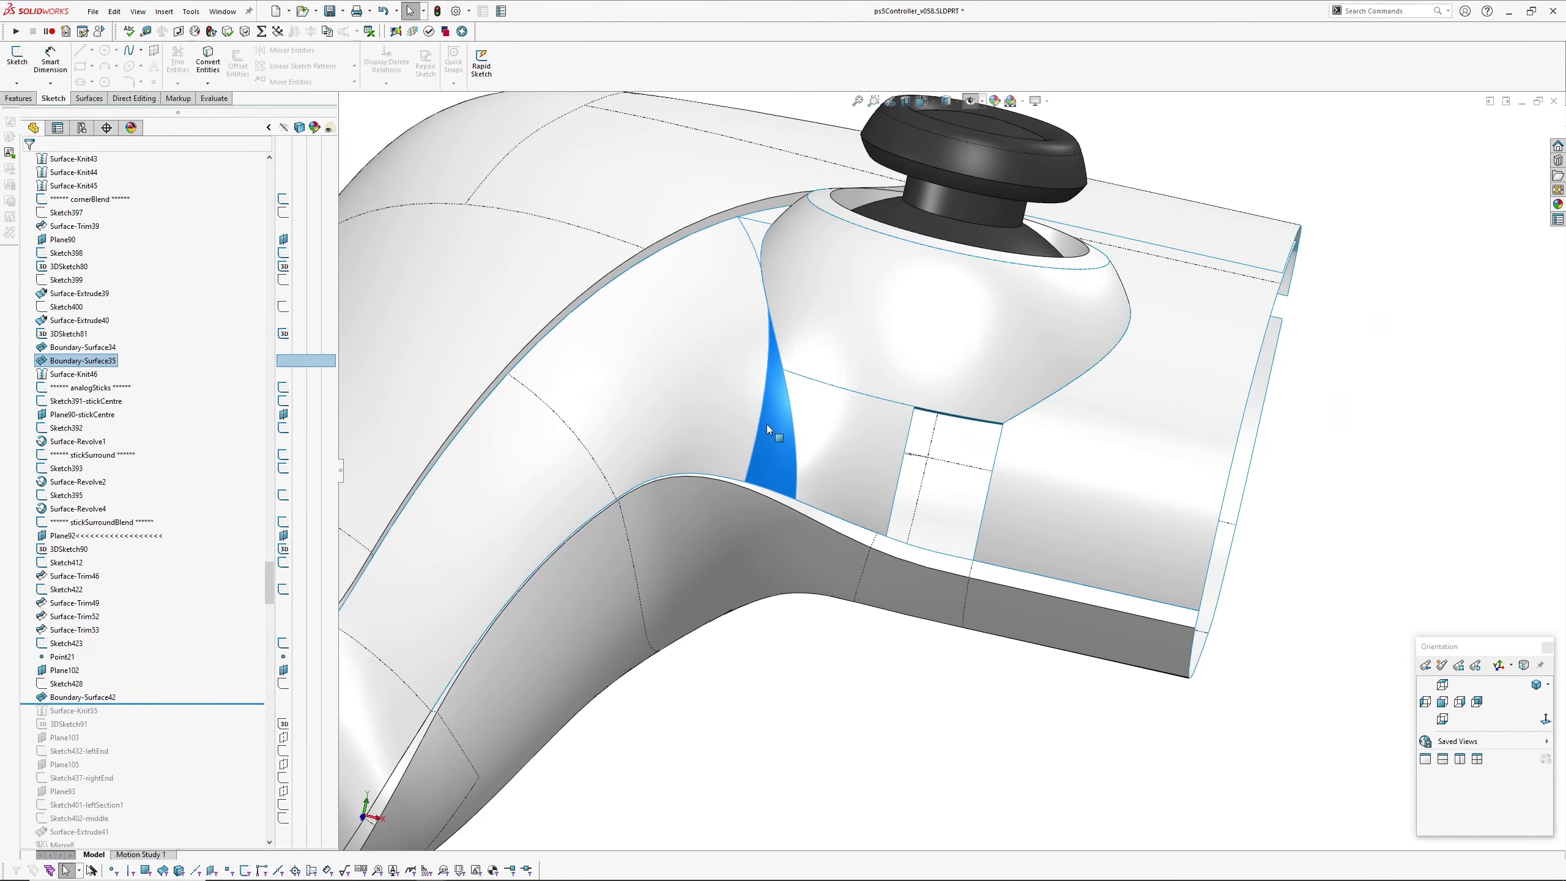
pyautogui.click(897, 765)
pyautogui.click(817, 465)
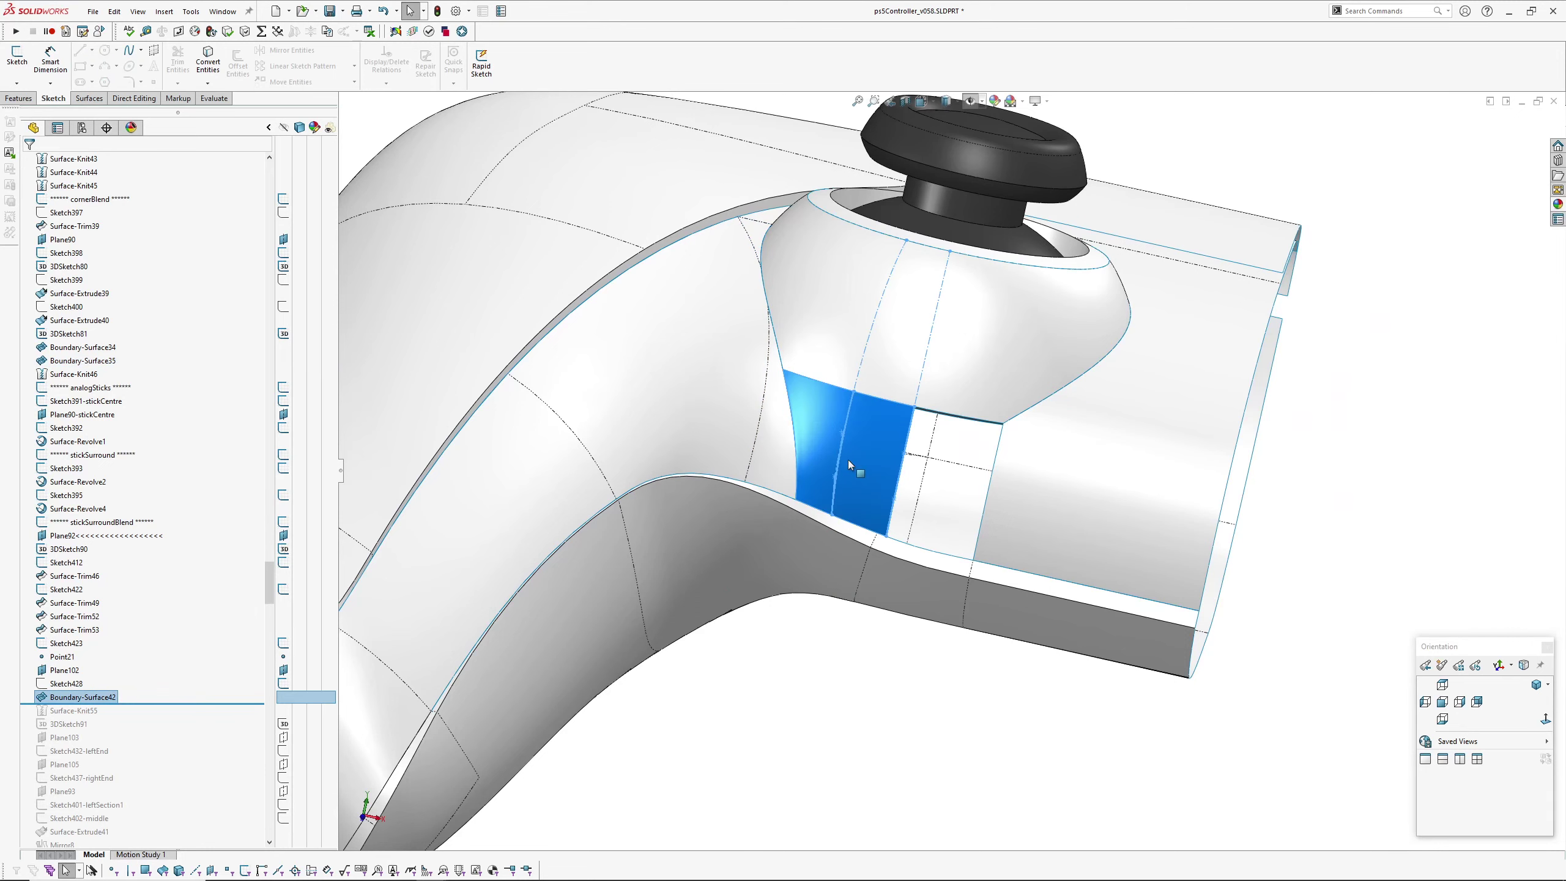
pyautogui.moveTo(848, 460); pyautogui.dragTo(861, 697, button='middle')
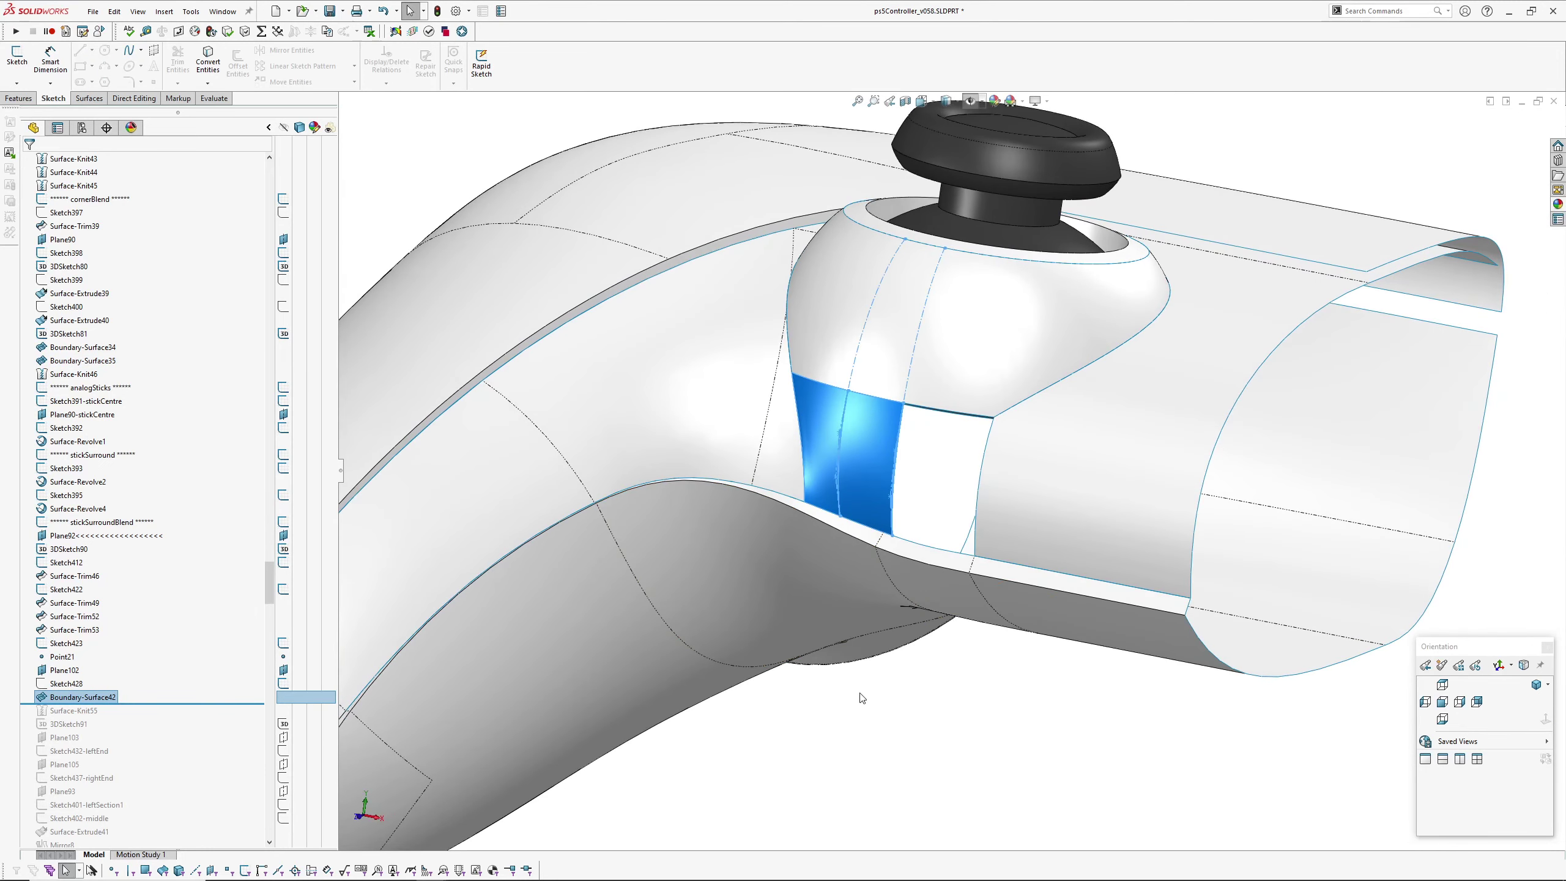
pyautogui.press('Escape')
# Examine the Boundary-Surface42 patch and the opening beside it from the outside, the underside and the rear.
pyautogui.moveTo(825, 230); pyautogui.dragTo(847, 283, button='middle')
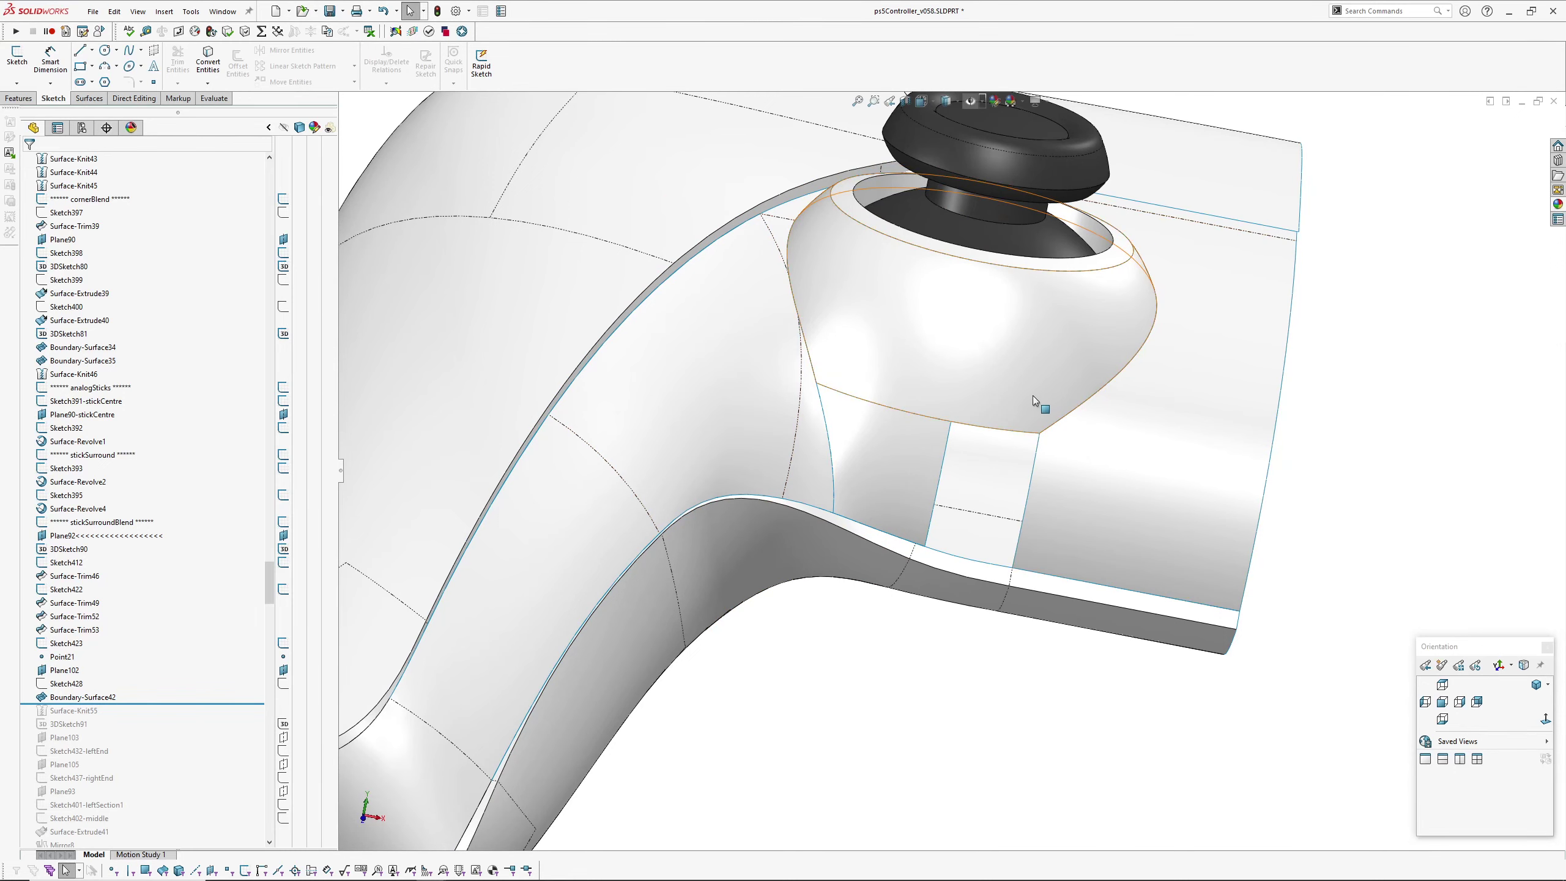
pyautogui.click(866, 440)
pyautogui.moveTo(867, 440); pyautogui.dragTo(962, 345, button='middle')
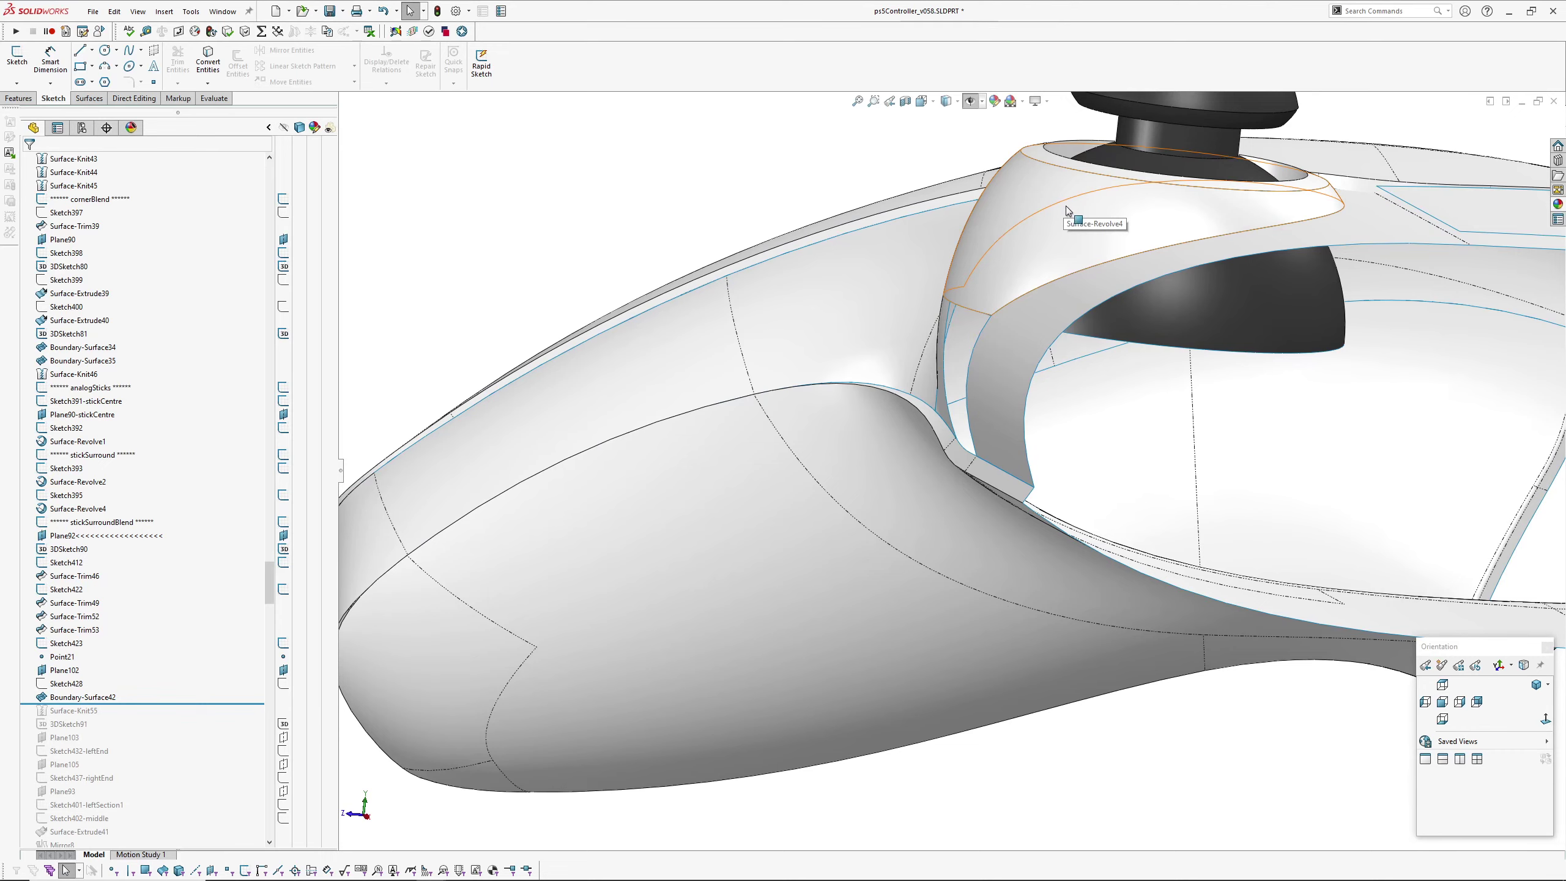
pyautogui.moveTo(980, 247); pyautogui.dragTo(1074, 218, button='middle')
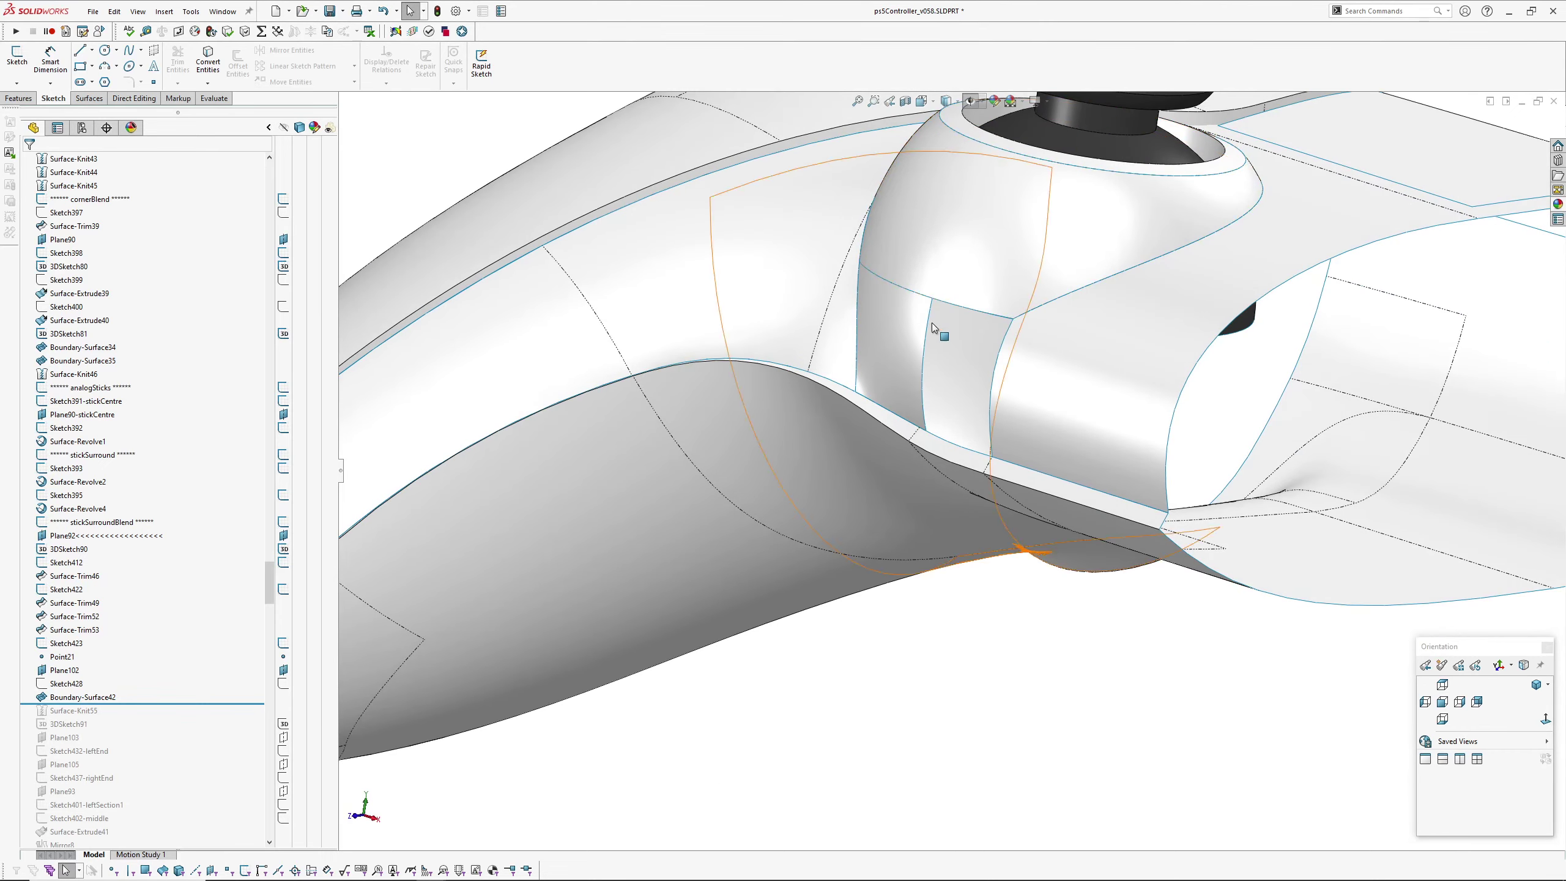
pyautogui.moveTo(917, 425); pyautogui.dragTo(998, 409, button='middle')
pyautogui.click(1101, 392)
pyautogui.click(998, 409)
pyautogui.click(917, 382)
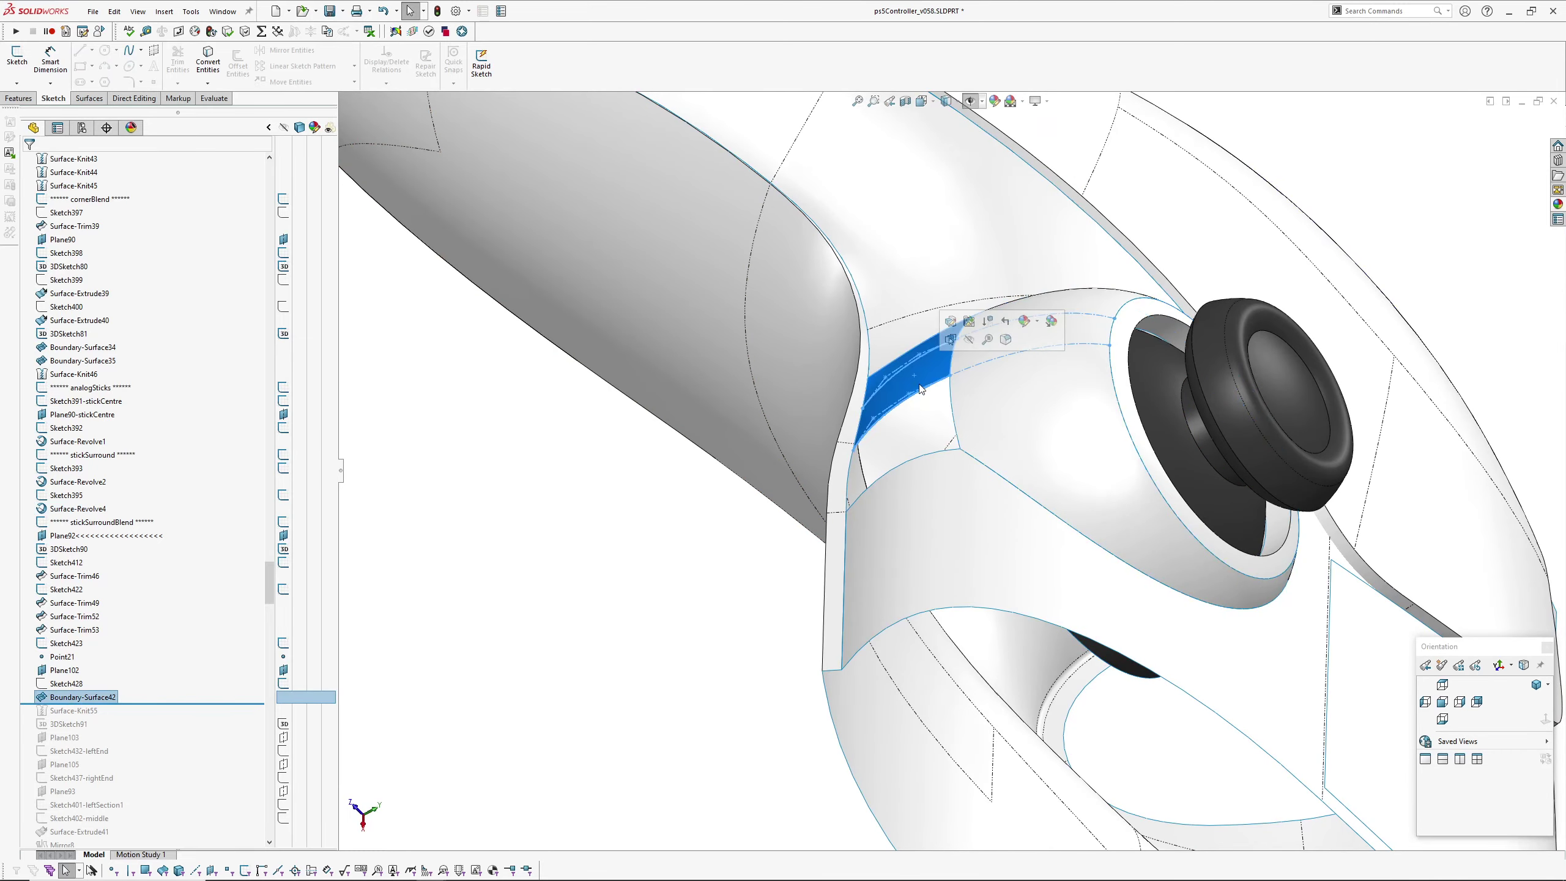
pyautogui.moveTo(917, 382); pyautogui.dragTo(1034, 429, button='middle')
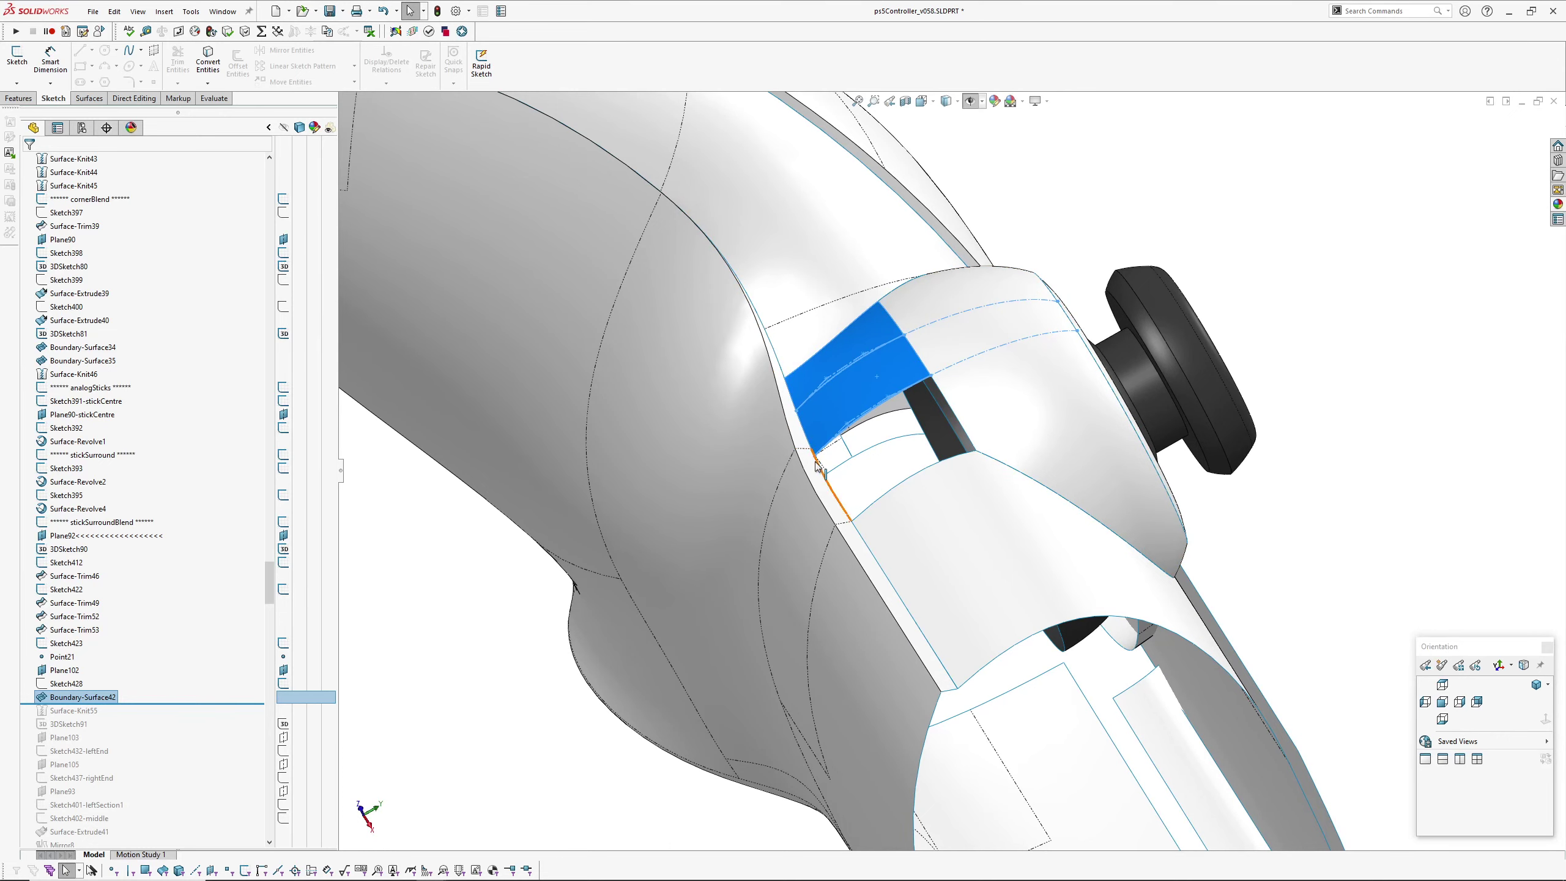
pyautogui.moveTo(818, 467); pyautogui.dragTo(962, 414, button='middle')
# Select the revolved stick surround and inspect where its outer edge reaches the body rim.
pyautogui.click(768, 390)
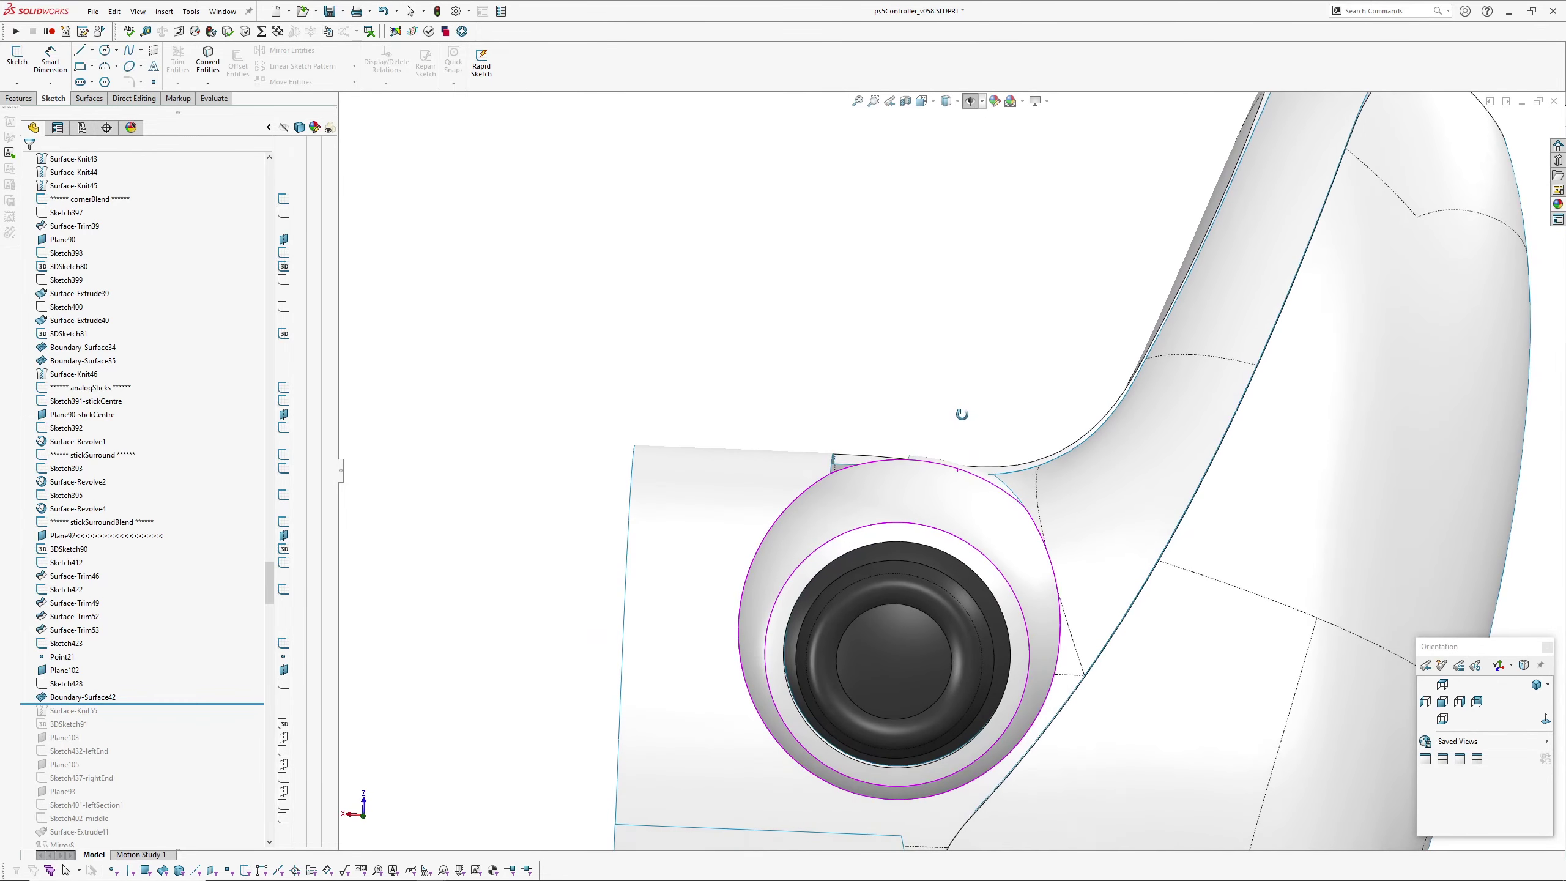
pyautogui.scroll(-3, 755, 458)
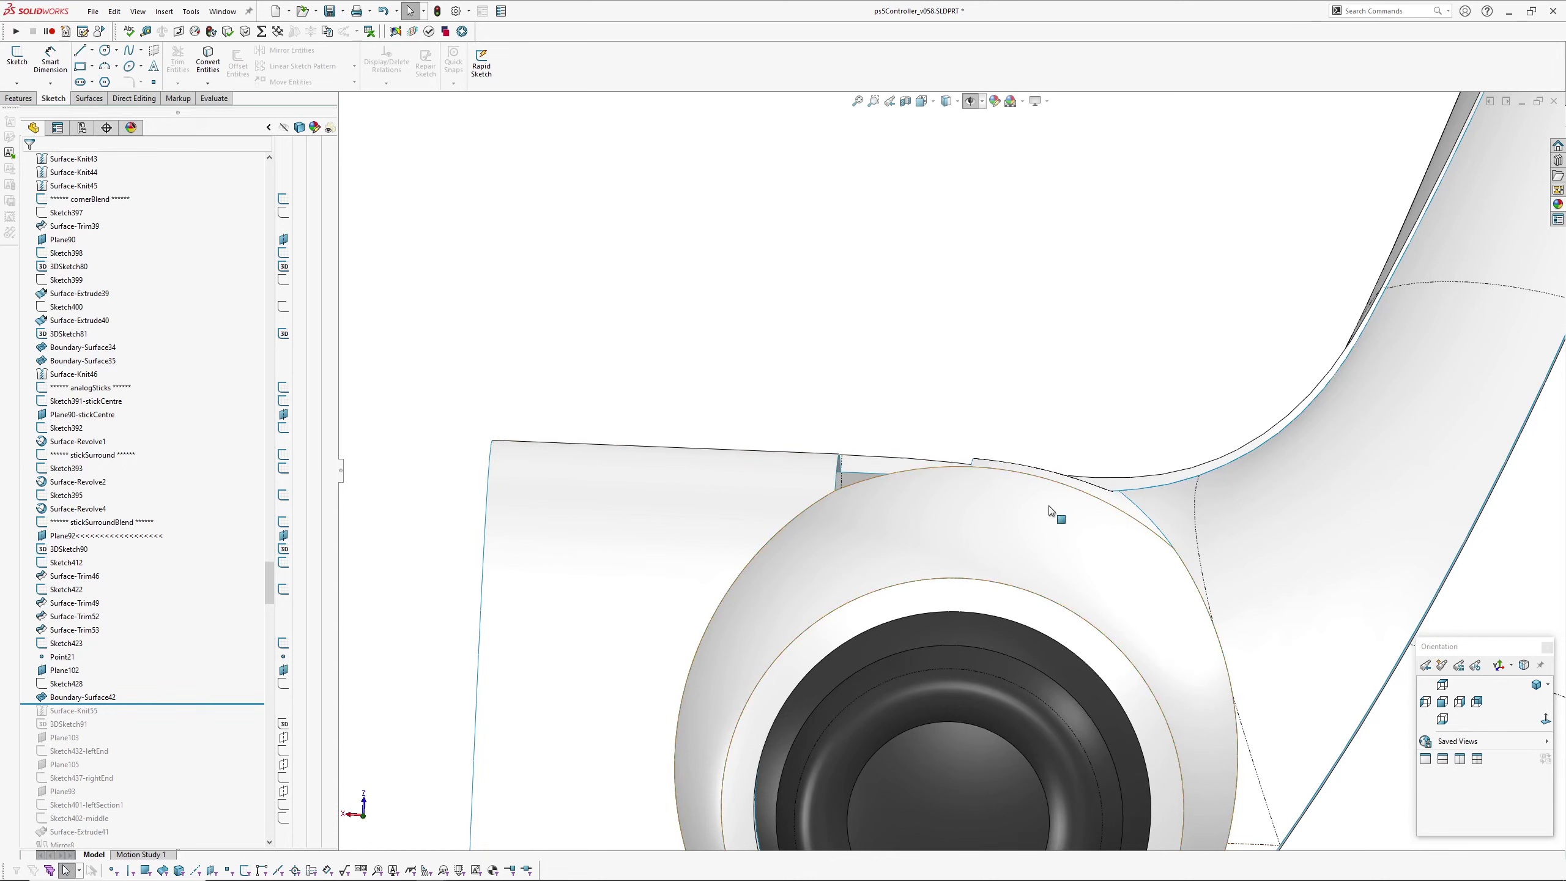
pyautogui.click(1146, 565)
# Roll the feature history forward to just after Surface-Extrude45 and clear the stick surround selection.
pyautogui.scroll(-4, 162, 552)
pyautogui.moveTo(166, 542); pyautogui.dragTo(159, 651)
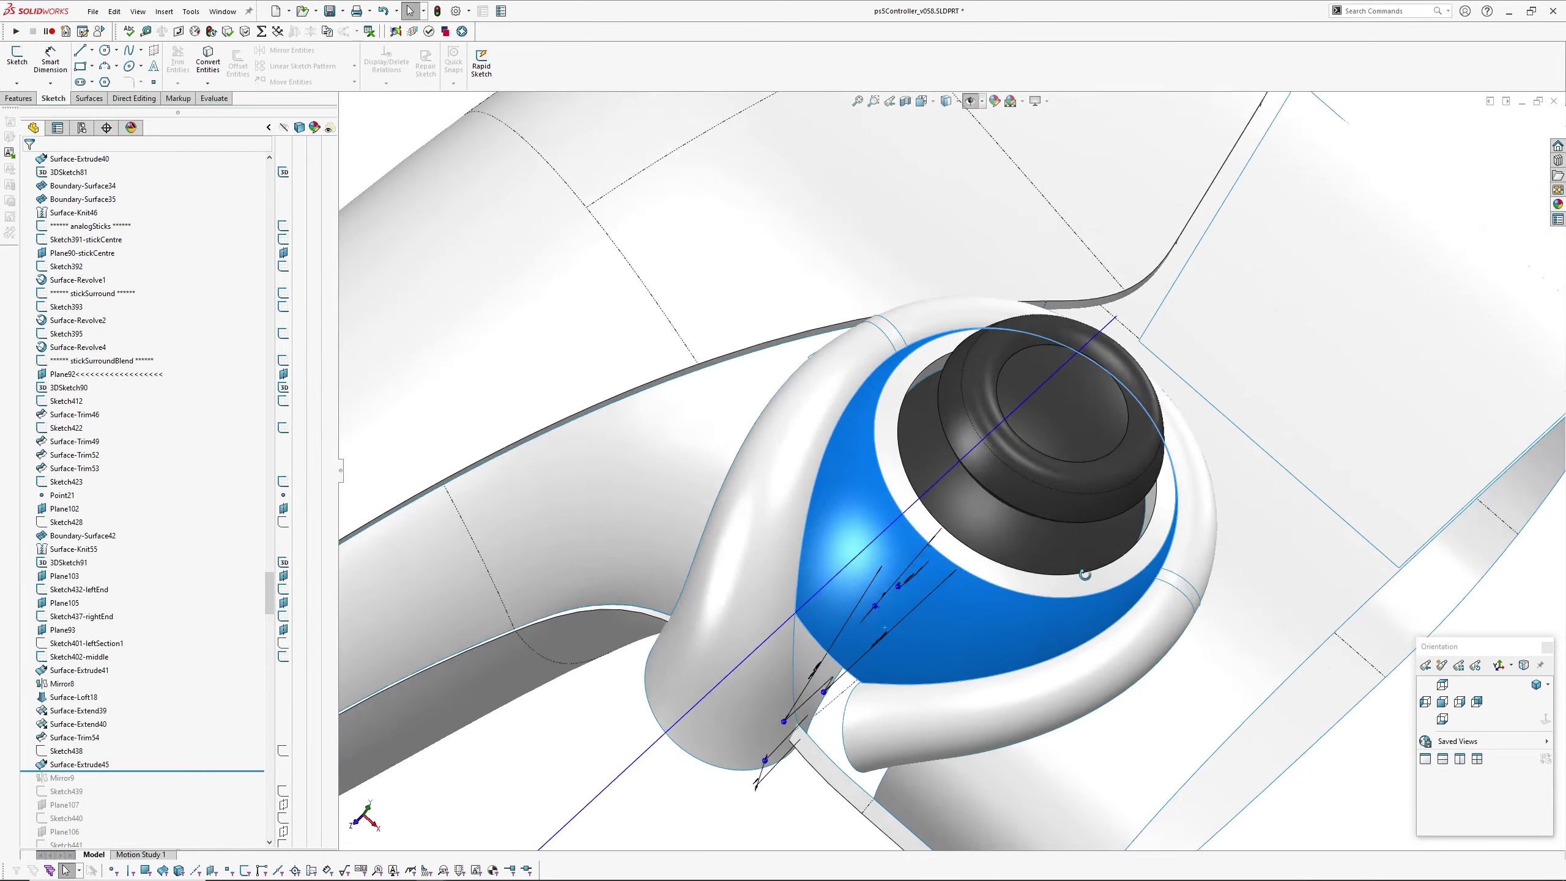
pyautogui.scroll(2, 1084, 573)
pyautogui.click(832, 669)
pyautogui.moveTo(834, 672); pyautogui.dragTo(857, 475, button='middle')
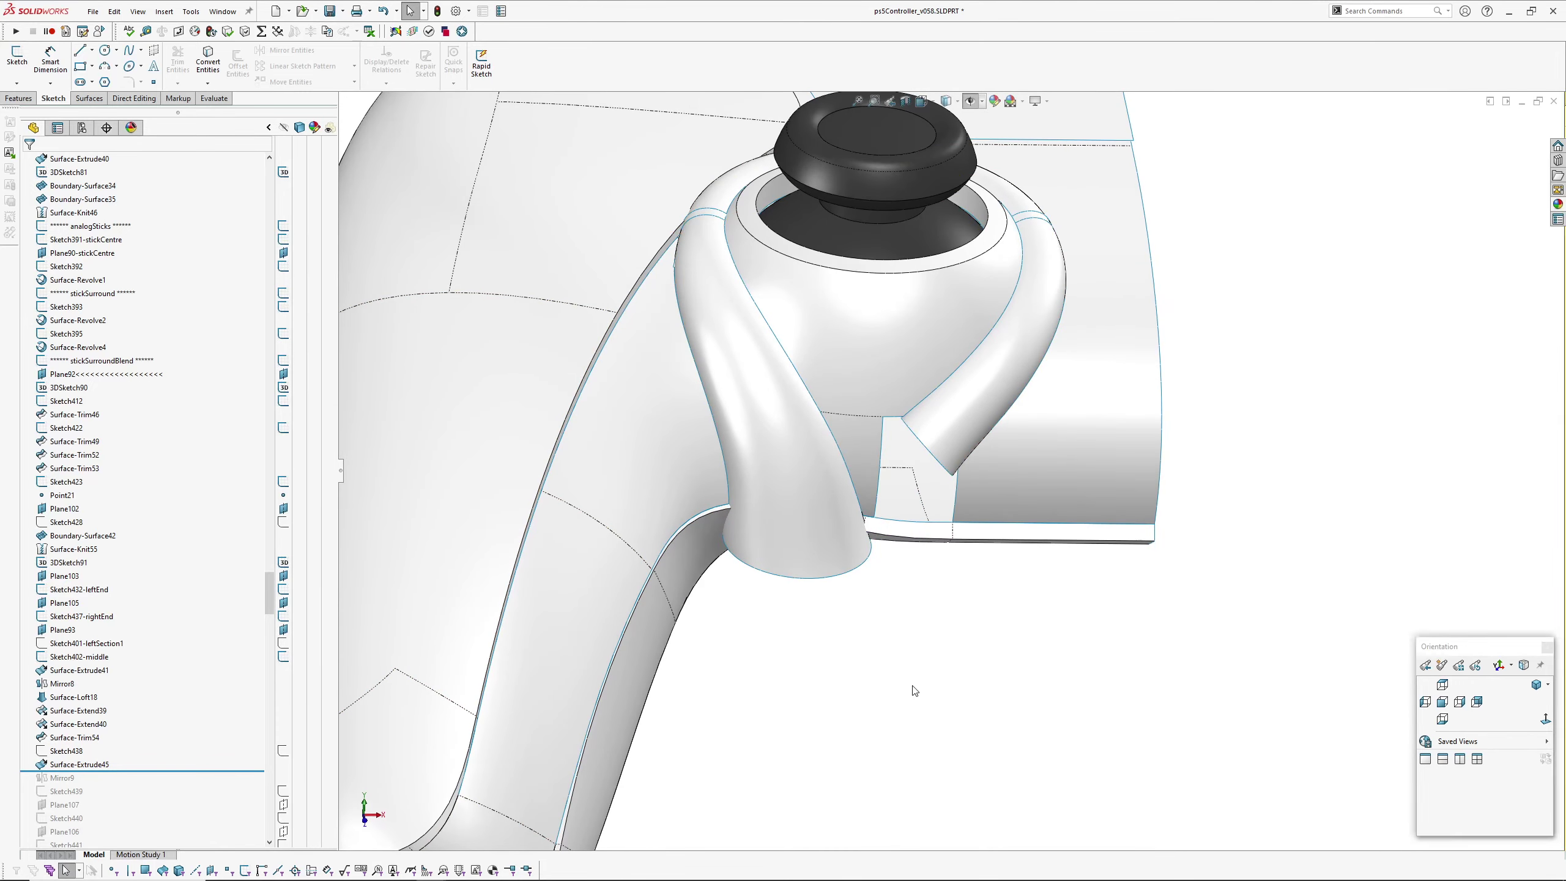
# Select the tubular Surface-Loft18 wrapping the stick surround and examine its path and end section.
pyautogui.click(796, 511)
pyautogui.moveTo(796, 512); pyautogui.dragTo(815, 654, button='middle')
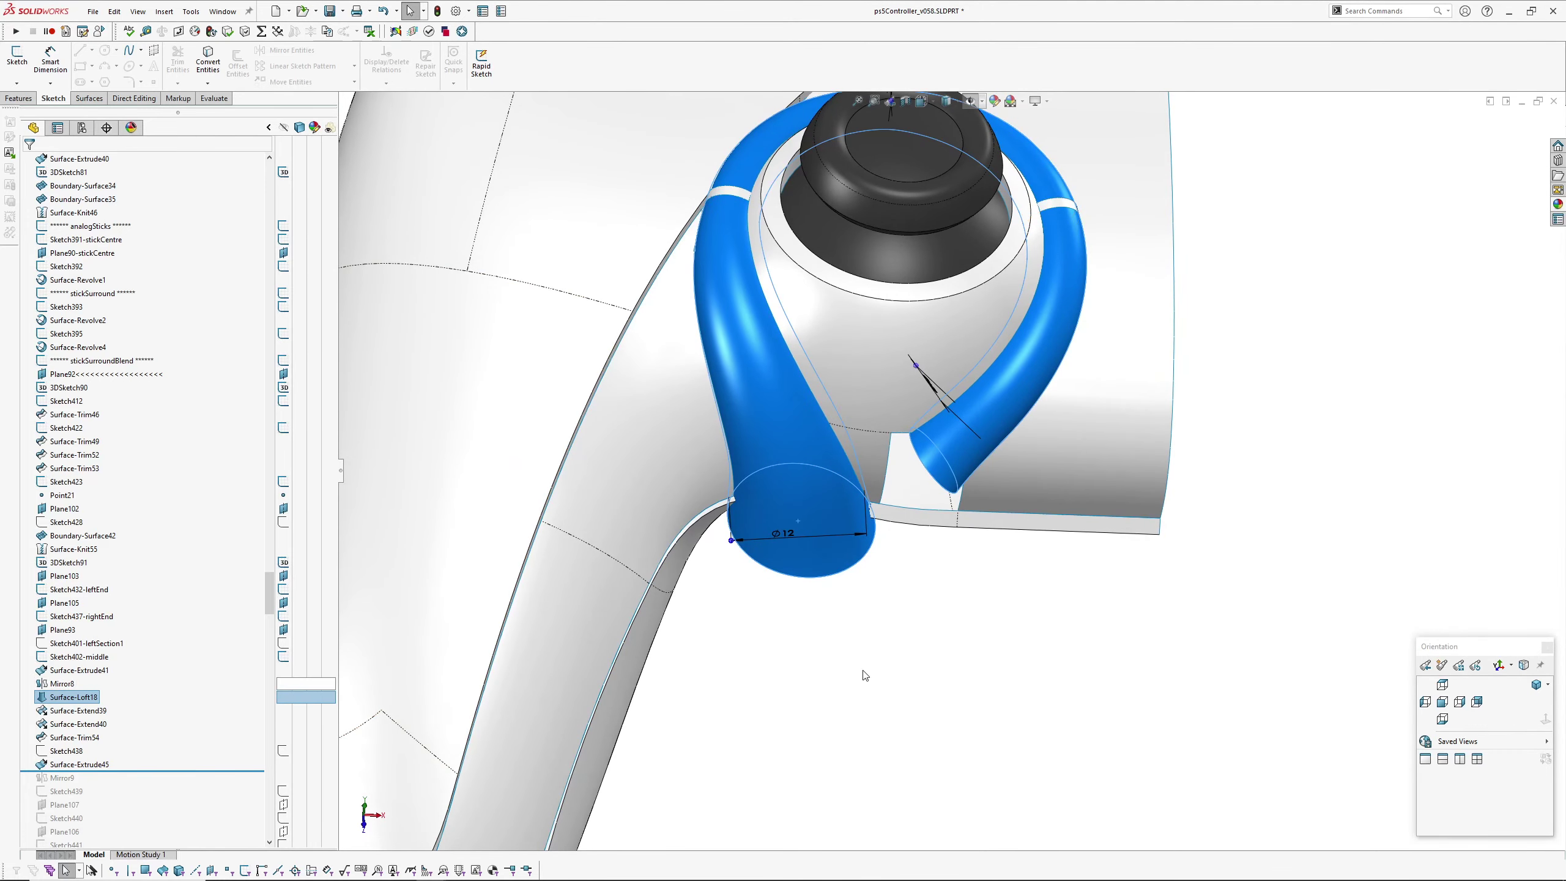
pyautogui.moveTo(1043, 369); pyautogui.dragTo(914, 546, button='middle')
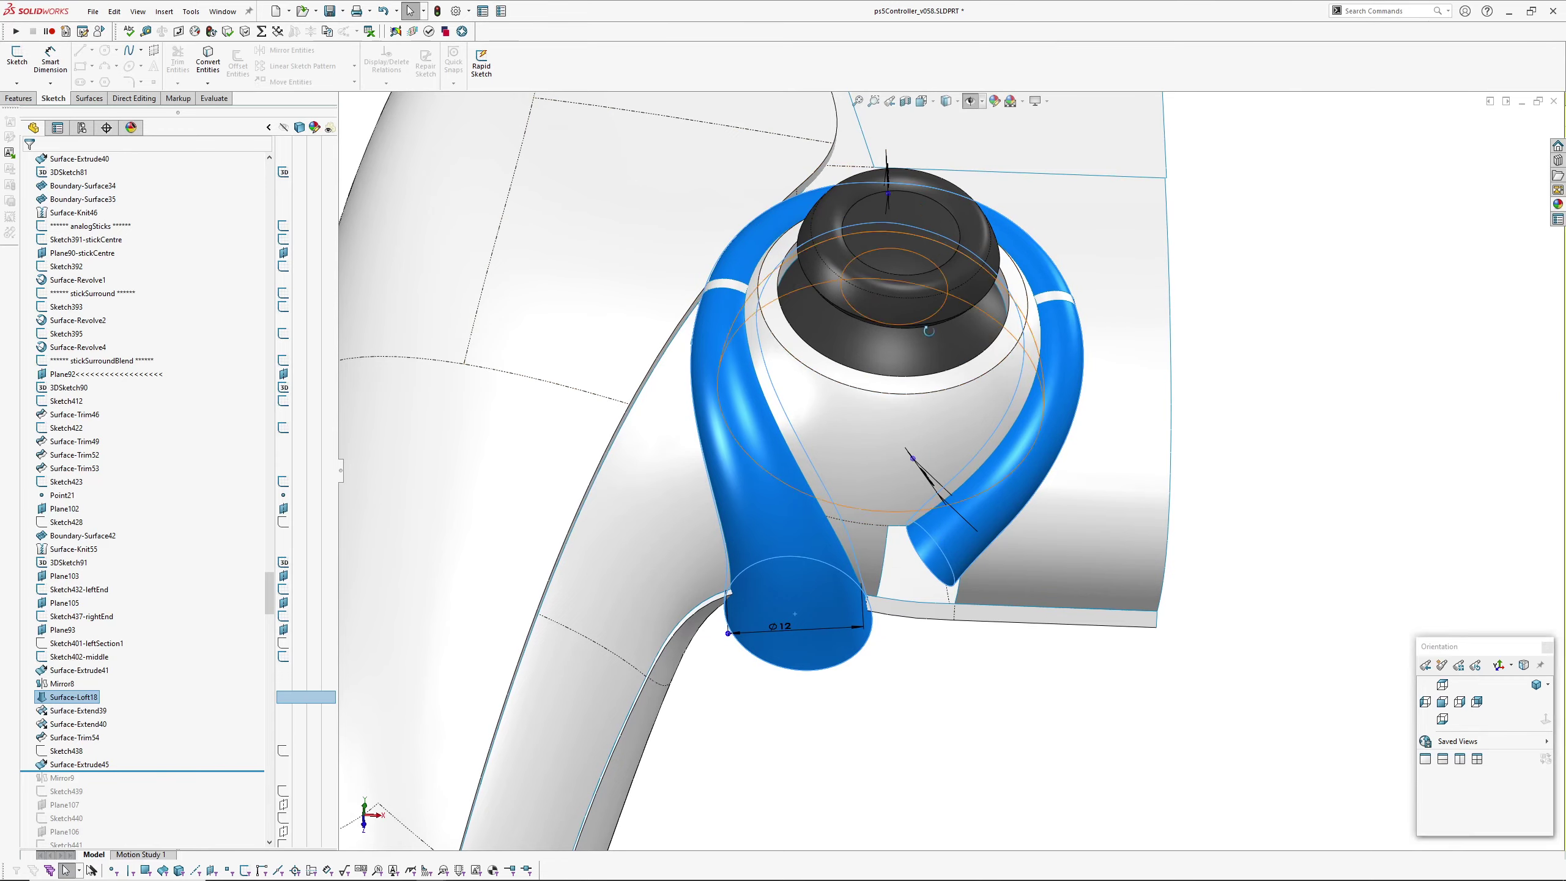
# Roll the feature history forward to just after Boundary-Surface45-addExtraSection and select that blend surface to examine its shape.
pyautogui.moveTo(913, 314)
pyautogui.mouseDown(button='middle')
pyautogui.moveTo(916, 514)
pyautogui.moveTo(905, 292)
pyautogui.mouseUp(button='middle')
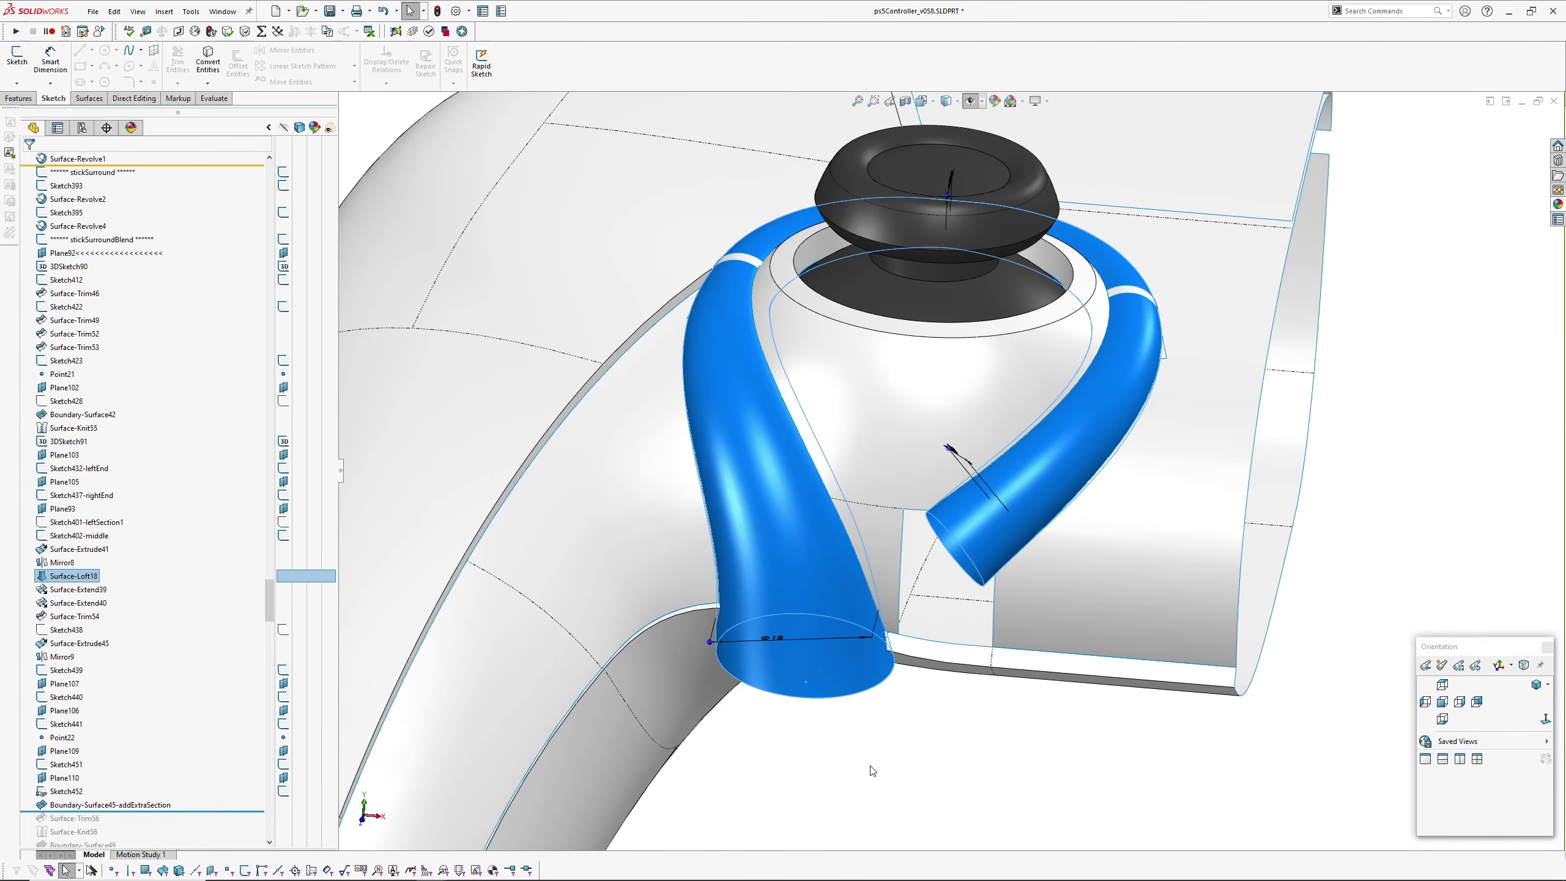
pyautogui.click(880, 785)
pyautogui.moveTo(880, 785); pyautogui.dragTo(874, 589, button='middle')
pyautogui.moveTo(888, 459)
pyautogui.mouseDown(button='middle')
pyautogui.moveTo(898, 514)
pyautogui.moveTo(891, 469)
pyautogui.mouseUp(button='middle')
pyautogui.click(683, 348)
pyautogui.moveTo(1011, 420)
pyautogui.mouseDown(button='middle')
pyautogui.moveTo(1089, 479)
pyautogui.moveTo(1041, 396)
pyautogui.moveTo(1042, 421)
pyautogui.mouseUp(button='middle')
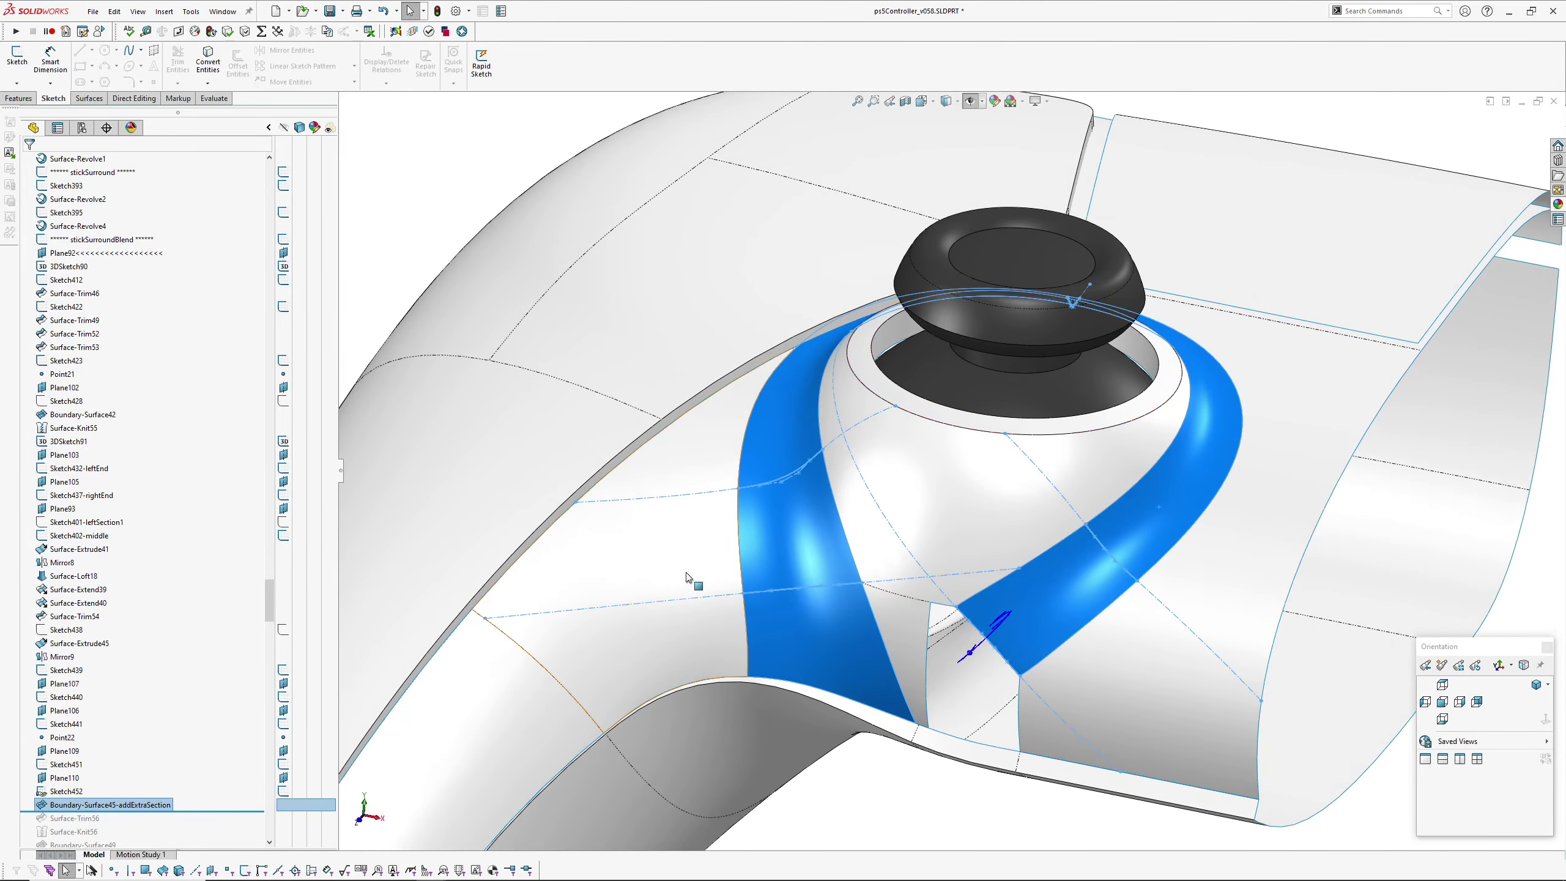
pyautogui.moveTo(873, 507); pyautogui.dragTo(891, 480, button='middle')
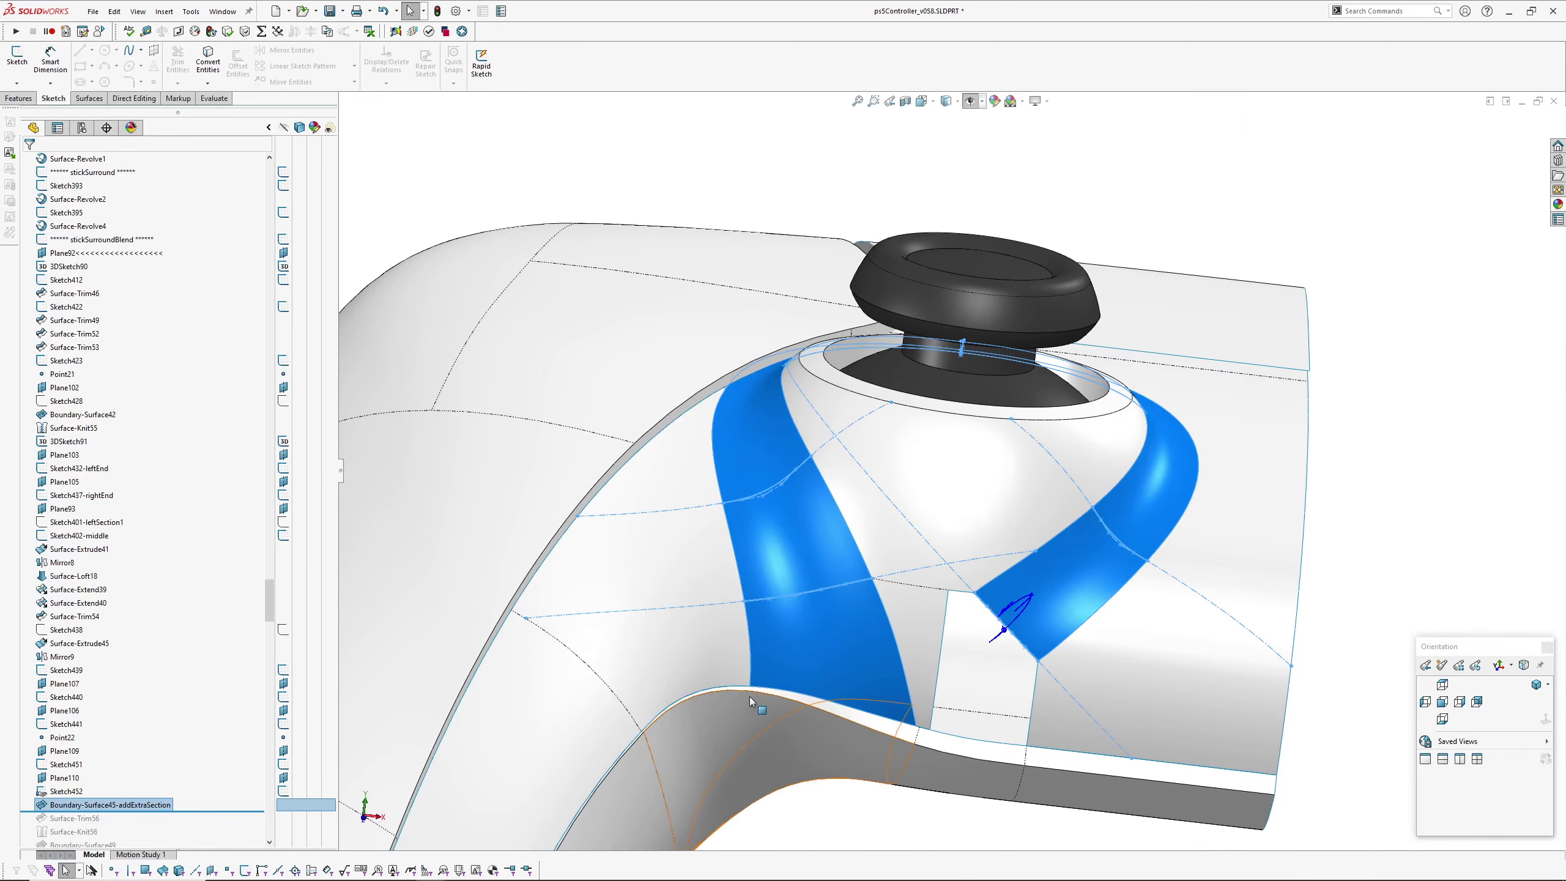
# Examine the Boundary-Surface45-addExtraSection blend on both sides of the stick surround and clear its selection.
pyautogui.moveTo(761, 496); pyautogui.dragTo(800, 560, button='middle')
pyautogui.scroll(-1, 800, 560)
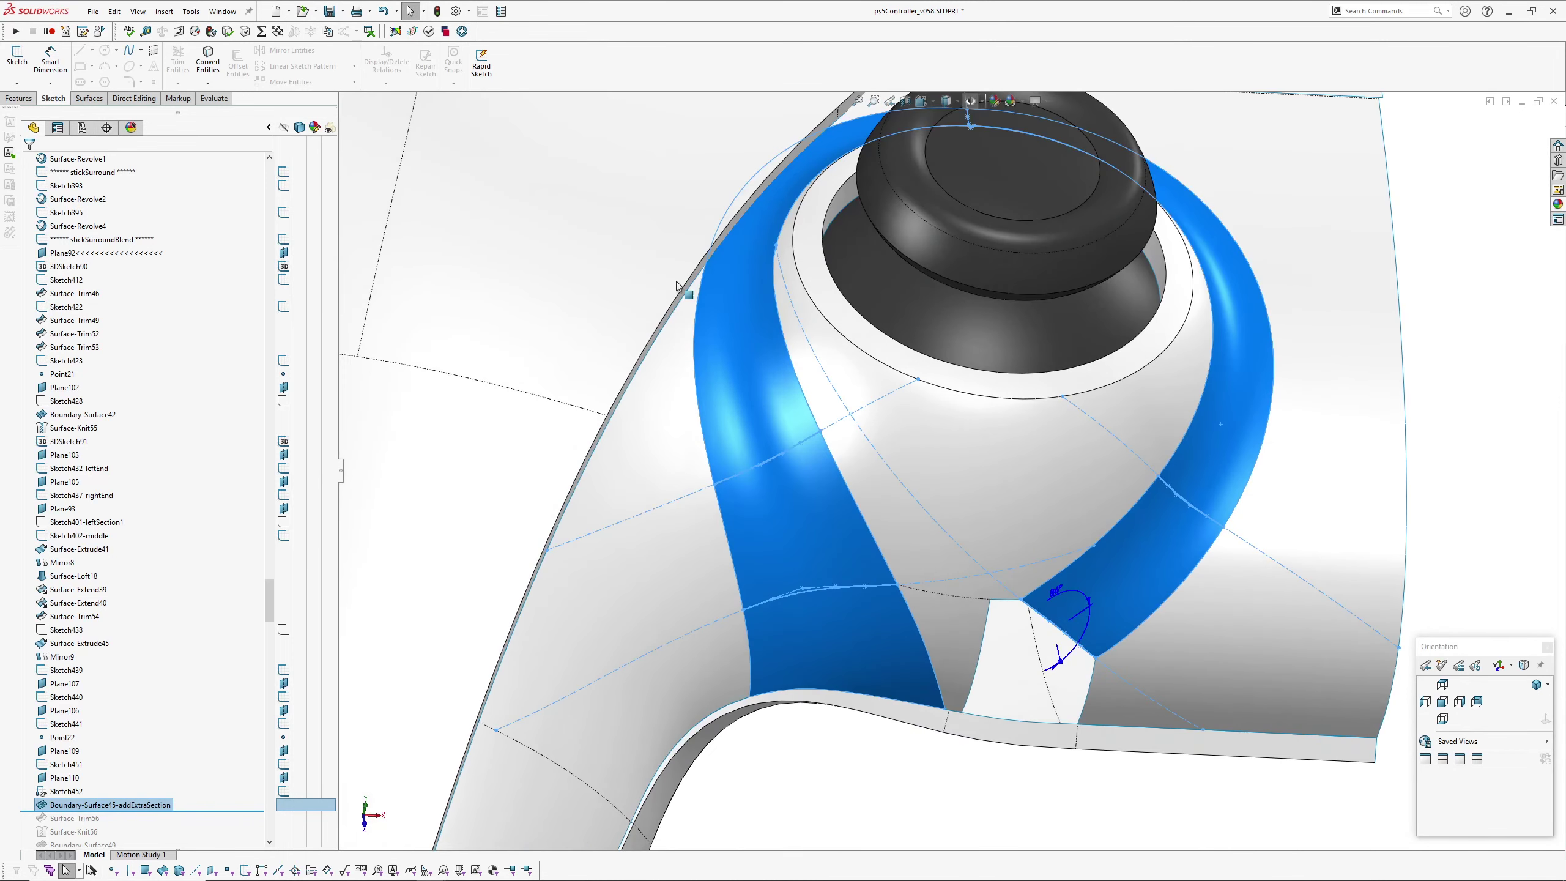
pyautogui.keyDown('ctrl'); pyautogui.moveTo(766, 283); pyautogui.dragTo(706, 358, button='middle'); pyautogui.keyUp('ctrl')
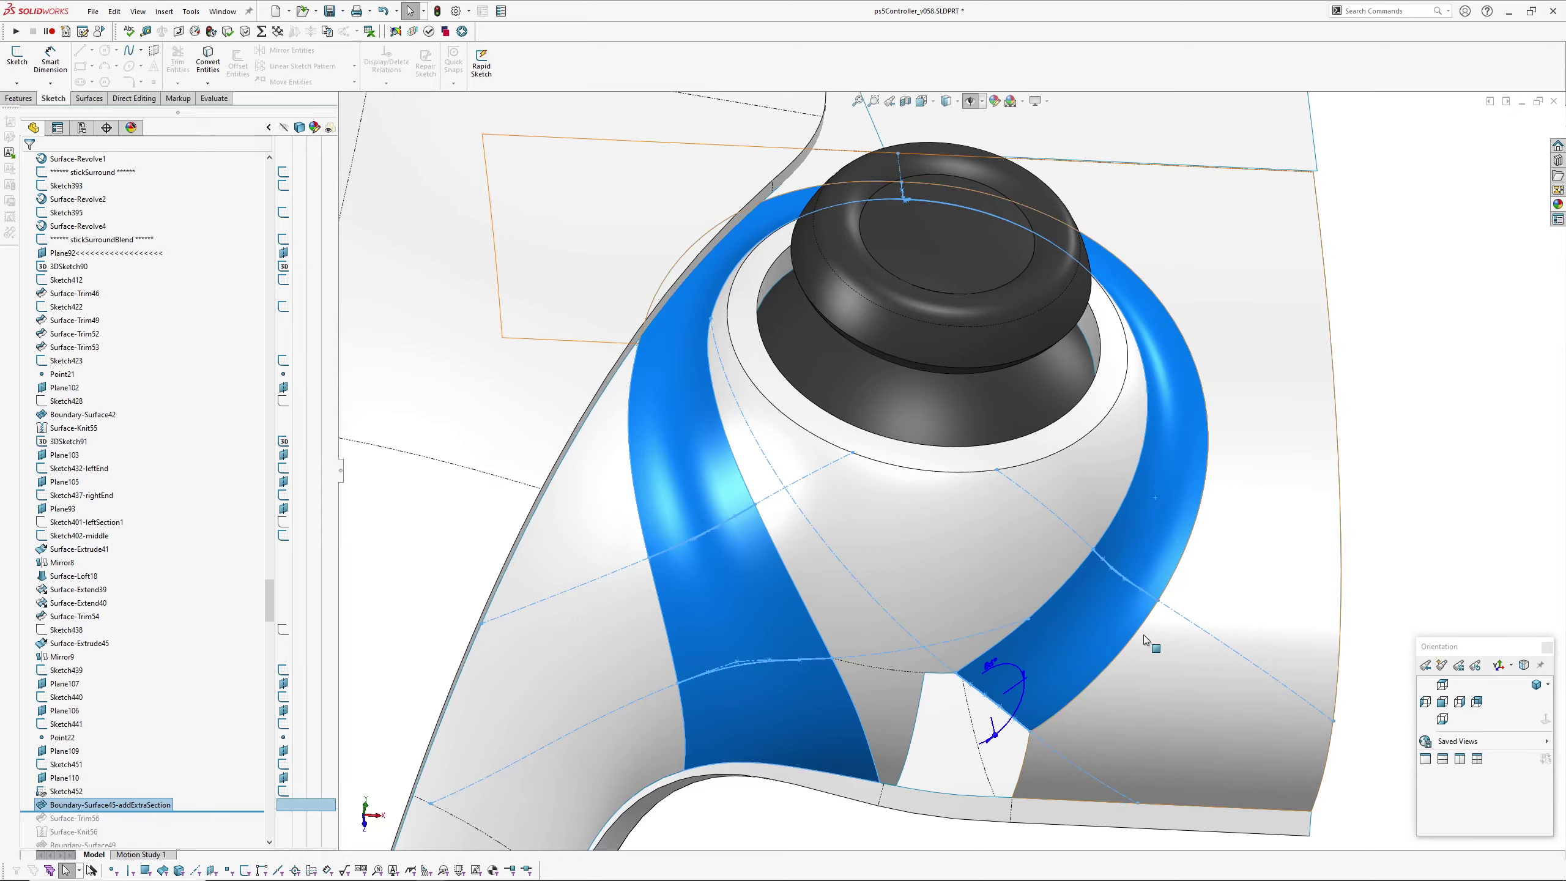
pyautogui.moveTo(1074, 582); pyautogui.dragTo(992, 460, button='middle')
pyautogui.scroll(-1, 1000, 517)
pyautogui.keyDown('ctrl'); pyautogui.moveTo(1000, 518); pyautogui.dragTo(961, 418, button='middle'); pyautogui.keyUp('ctrl')
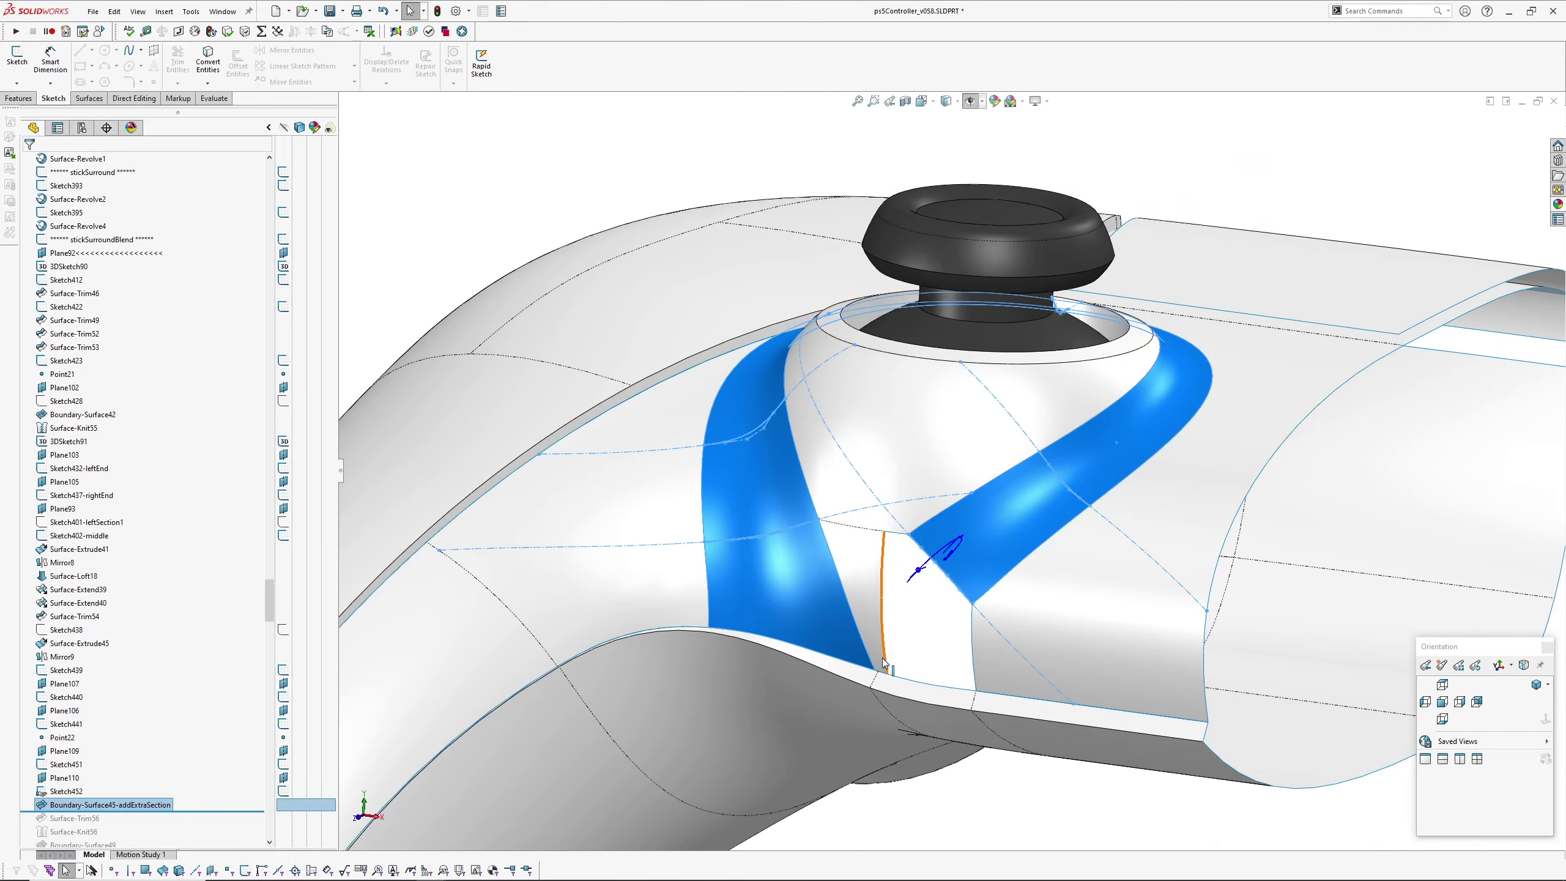
pyautogui.click(969, 797)
pyautogui.keyDown('ctrl'); pyautogui.moveTo(936, 737); pyautogui.dragTo(942, 662, button='middle'); pyautogui.keyUp('ctrl')
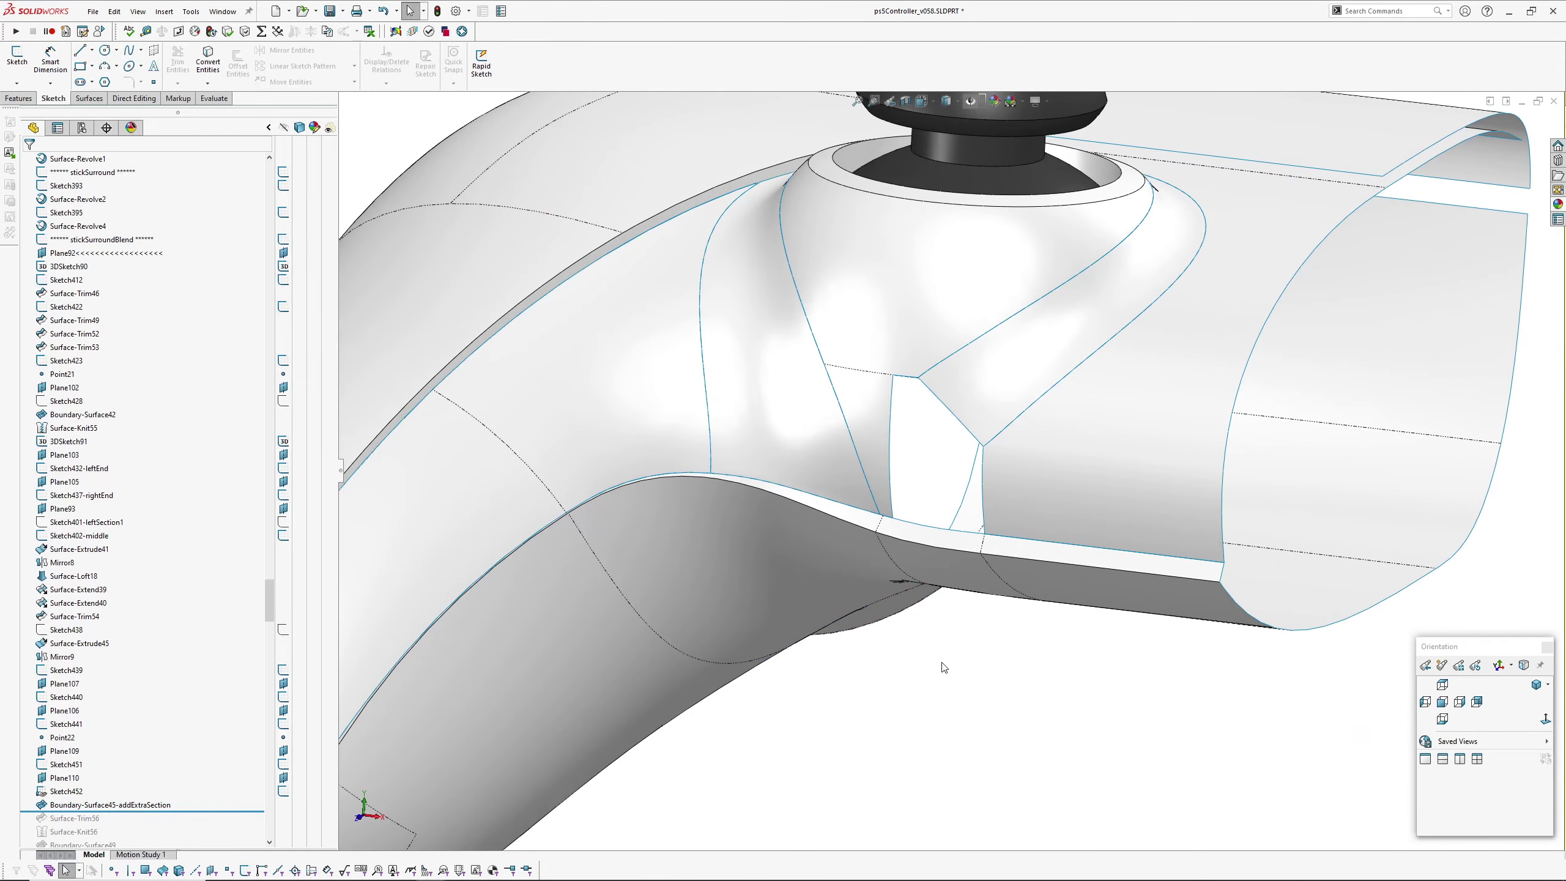
# Turn on the surface curvature display and check the curvature across the blend and the neighbouring grip and stick surround faces.
pyautogui.press('c')
pyautogui.moveTo(921, 374); pyautogui.dragTo(987, 419, button='middle')
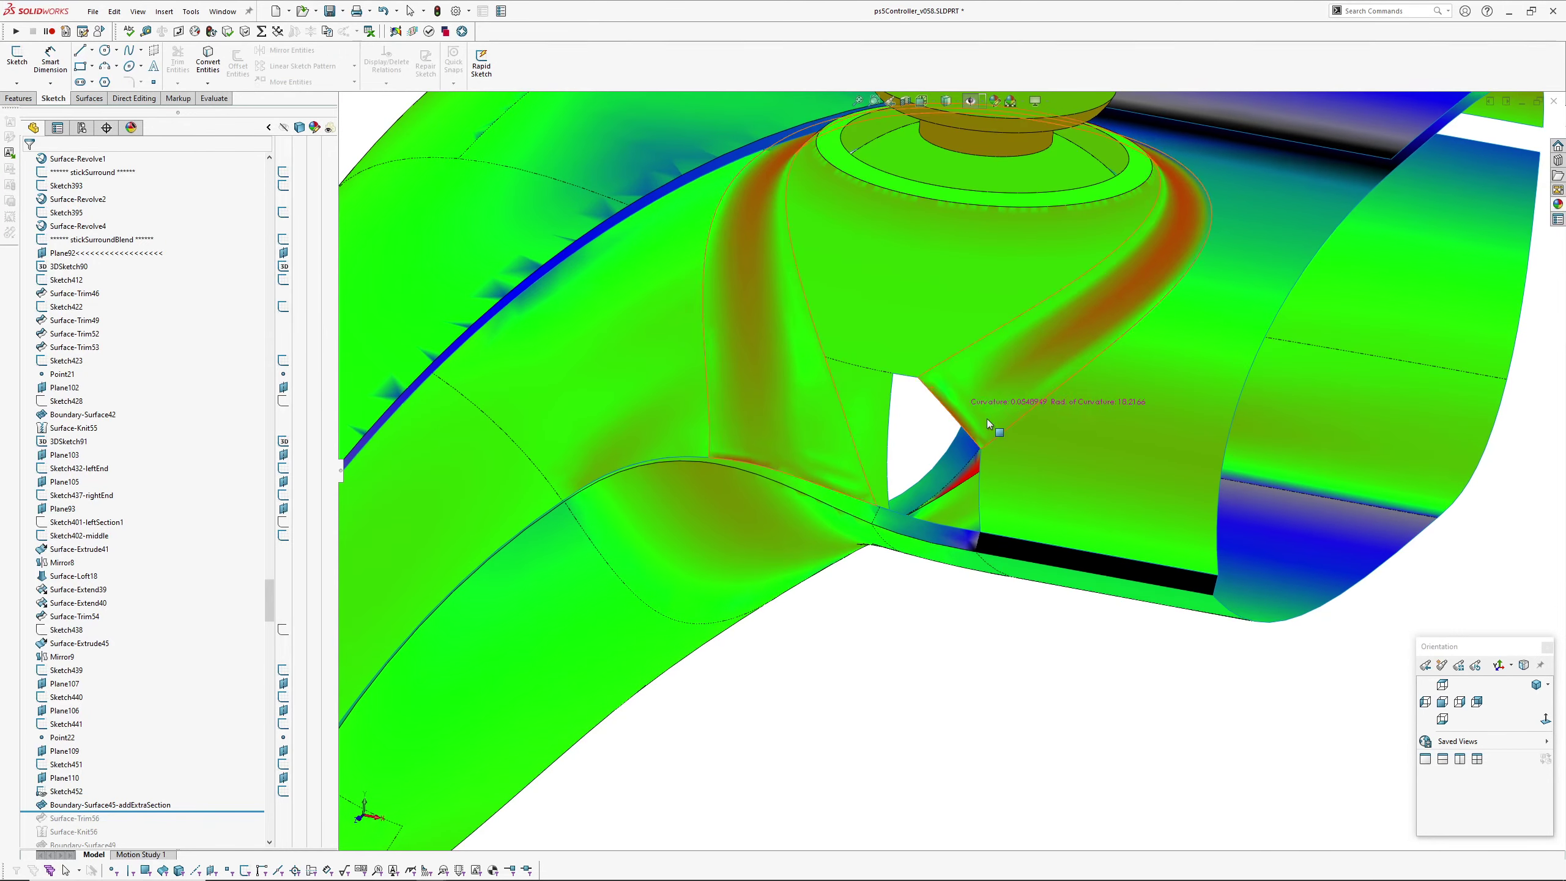
pyautogui.click(1011, 387)
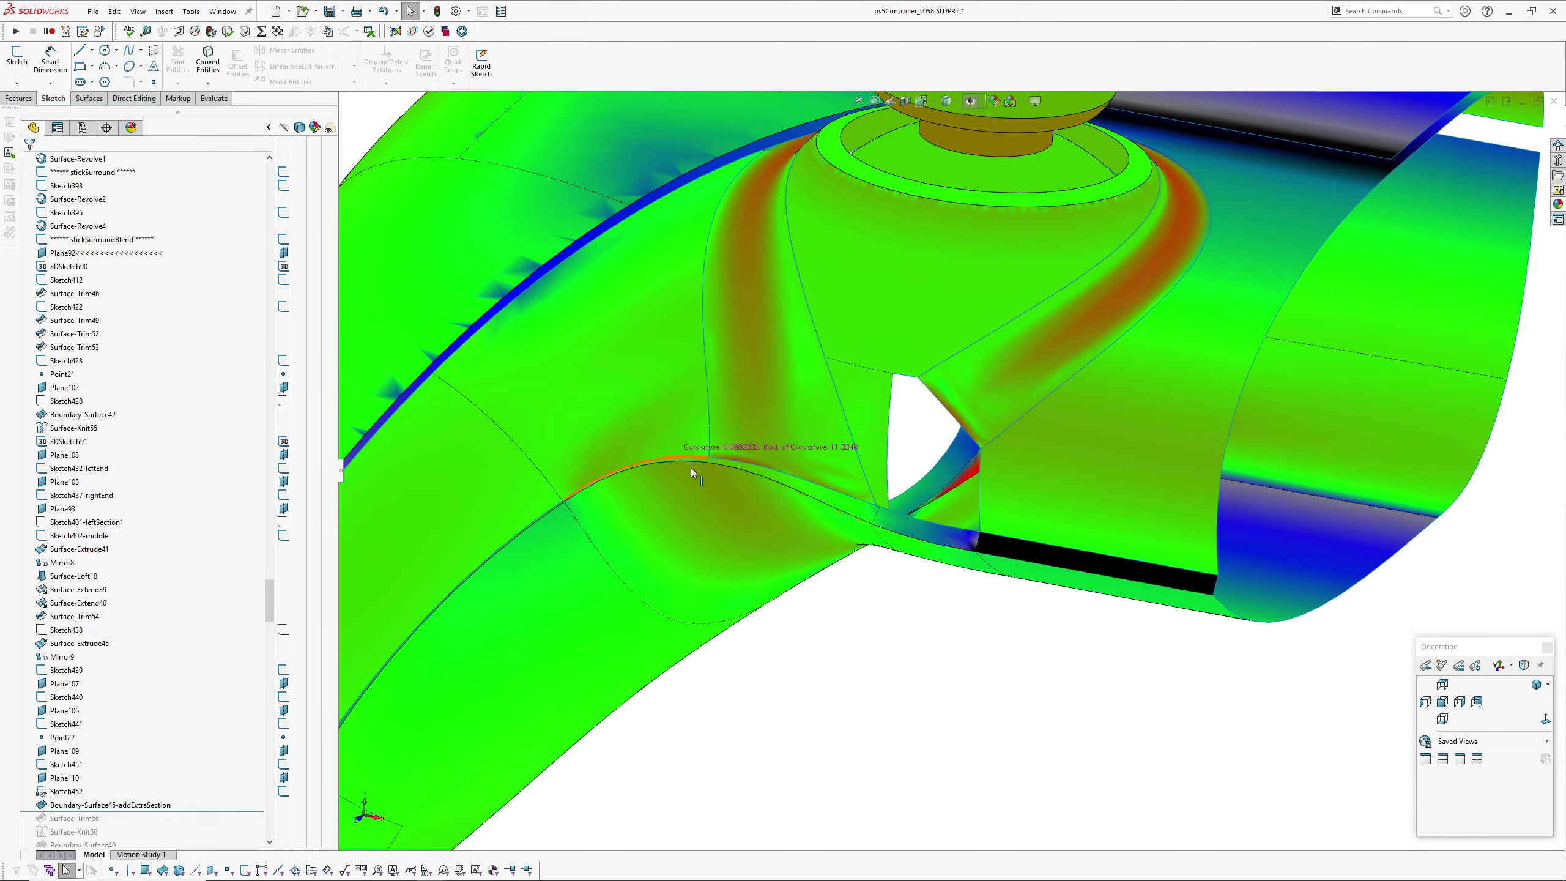
pyautogui.moveTo(690, 468); pyautogui.dragTo(835, 413, button='middle')
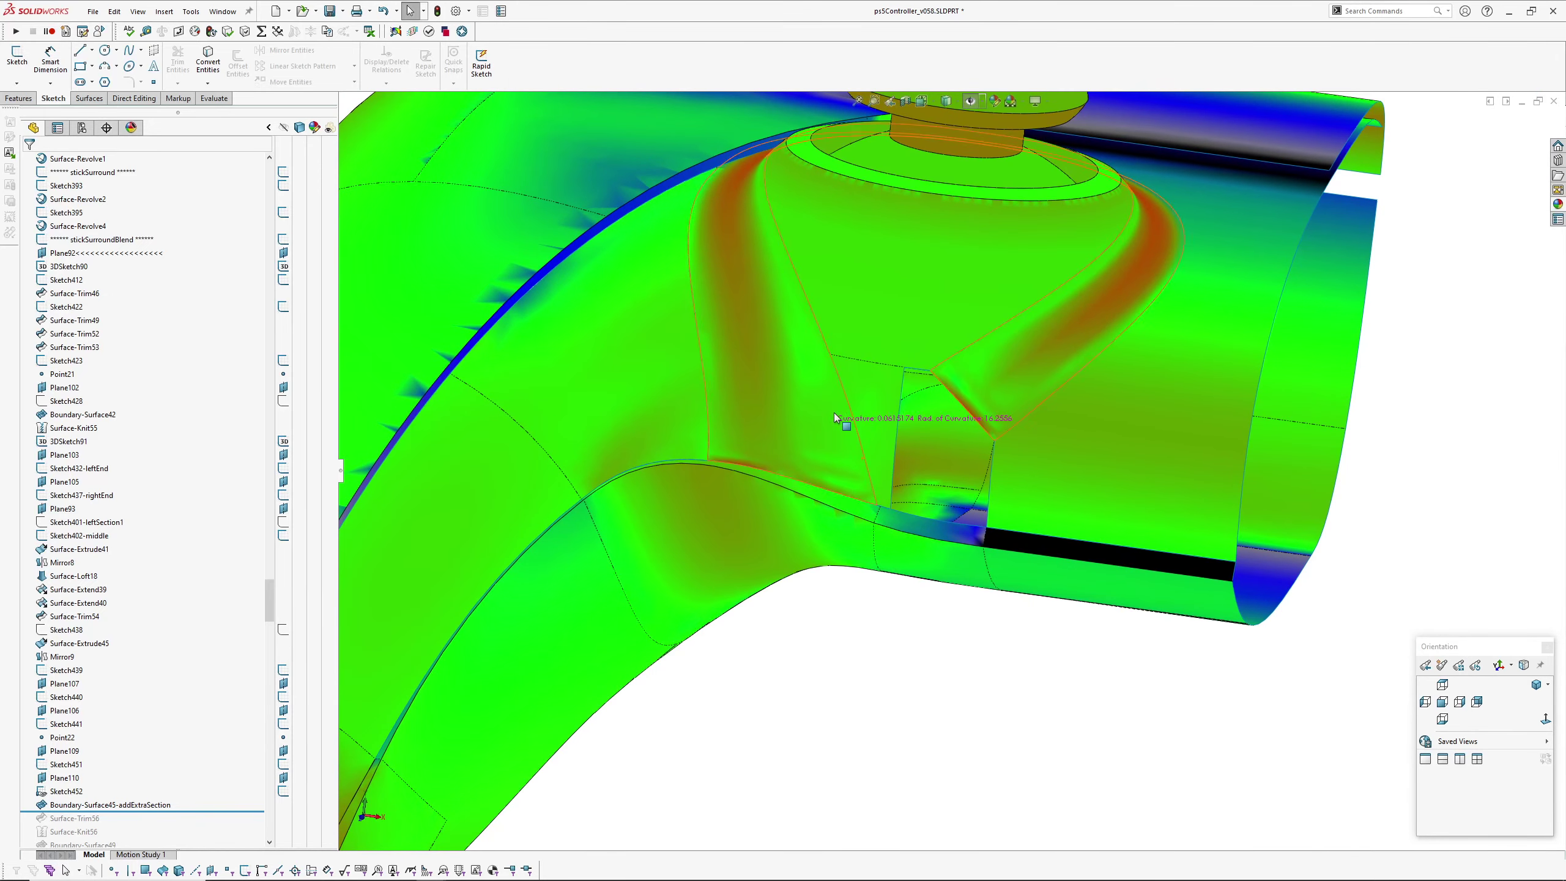
pyautogui.click(830, 346)
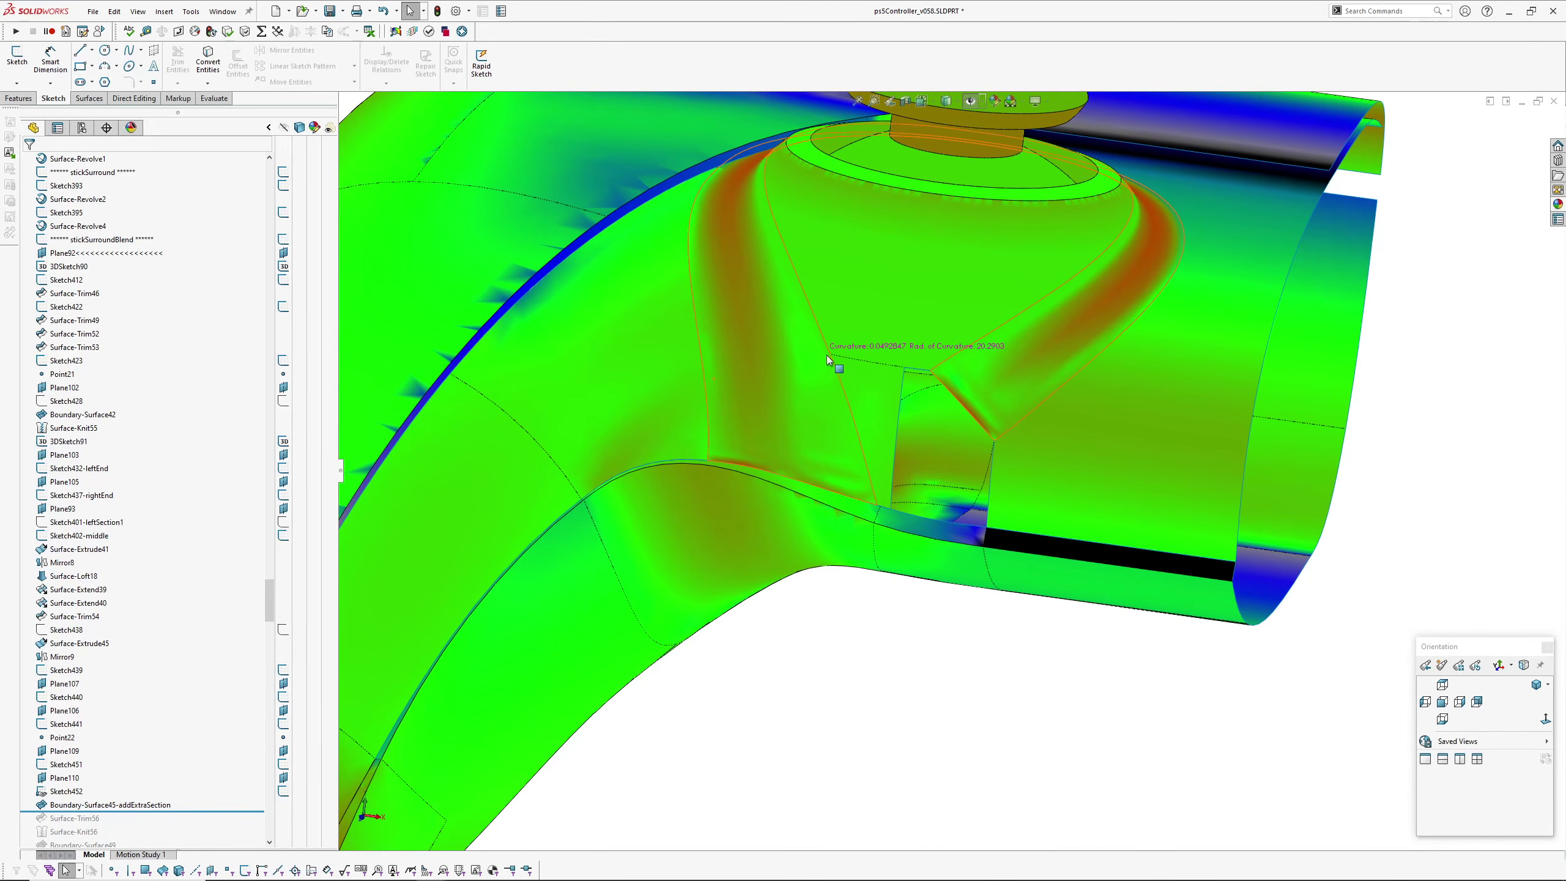
pyautogui.moveTo(876, 549); pyautogui.dragTo(881, 588, button='middle')
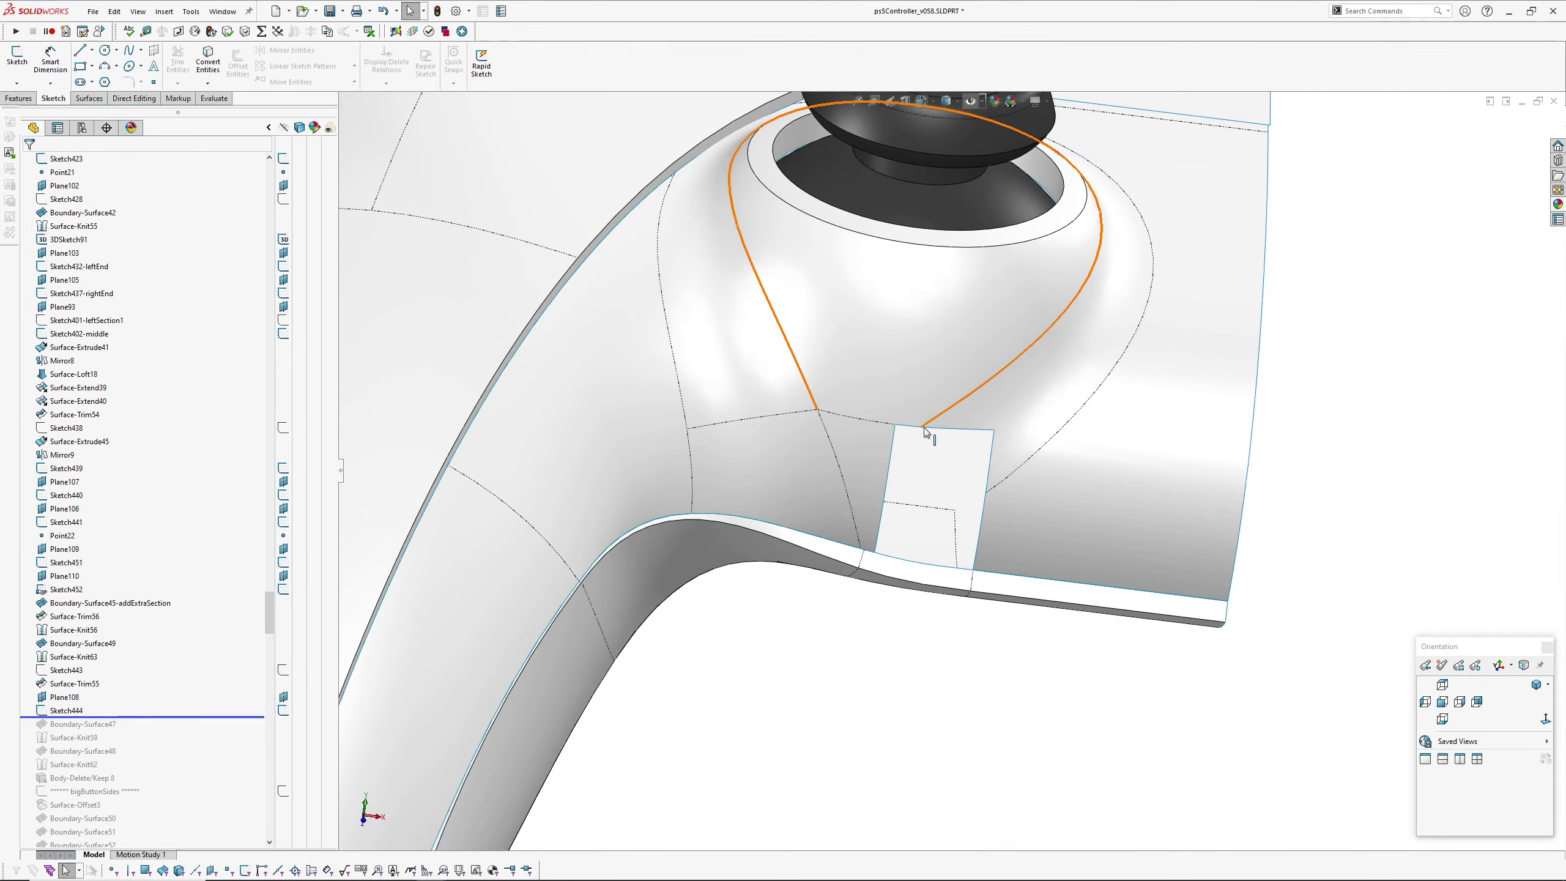
# Inspect the area below the stick surround at the Sketch444 stage using zebra stripes, and turn the stripes off again.
pyautogui.moveTo(968, 498); pyautogui.dragTo(995, 495, button='middle')
pyautogui.moveTo(790, 640); pyautogui.dragTo(792, 444, button='middle')
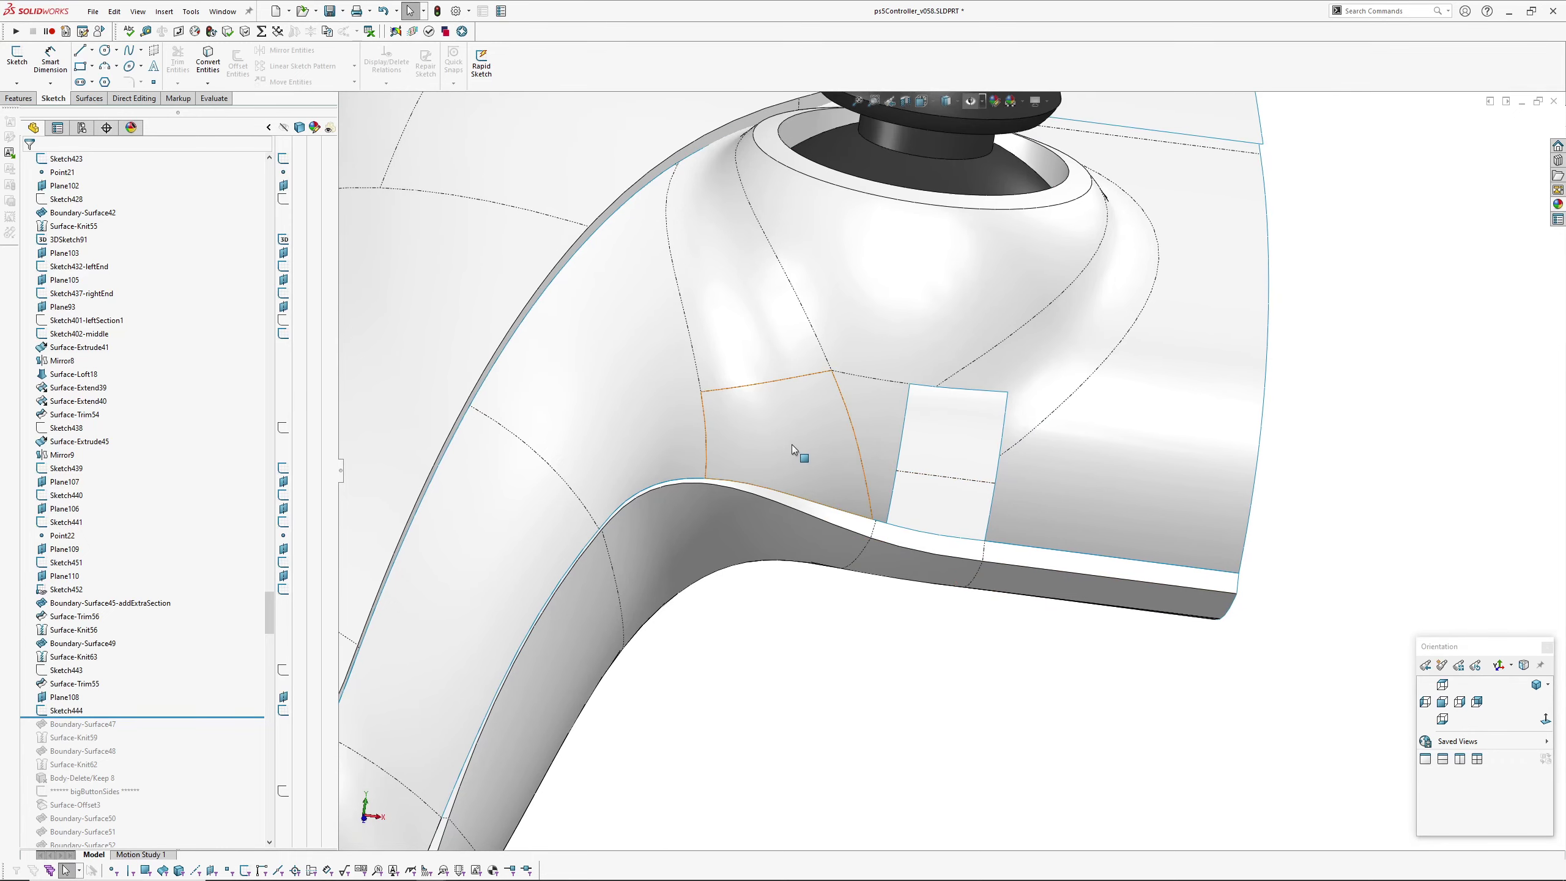
pyautogui.click(793, 440)
pyautogui.click(829, 678)
pyautogui.press('z')
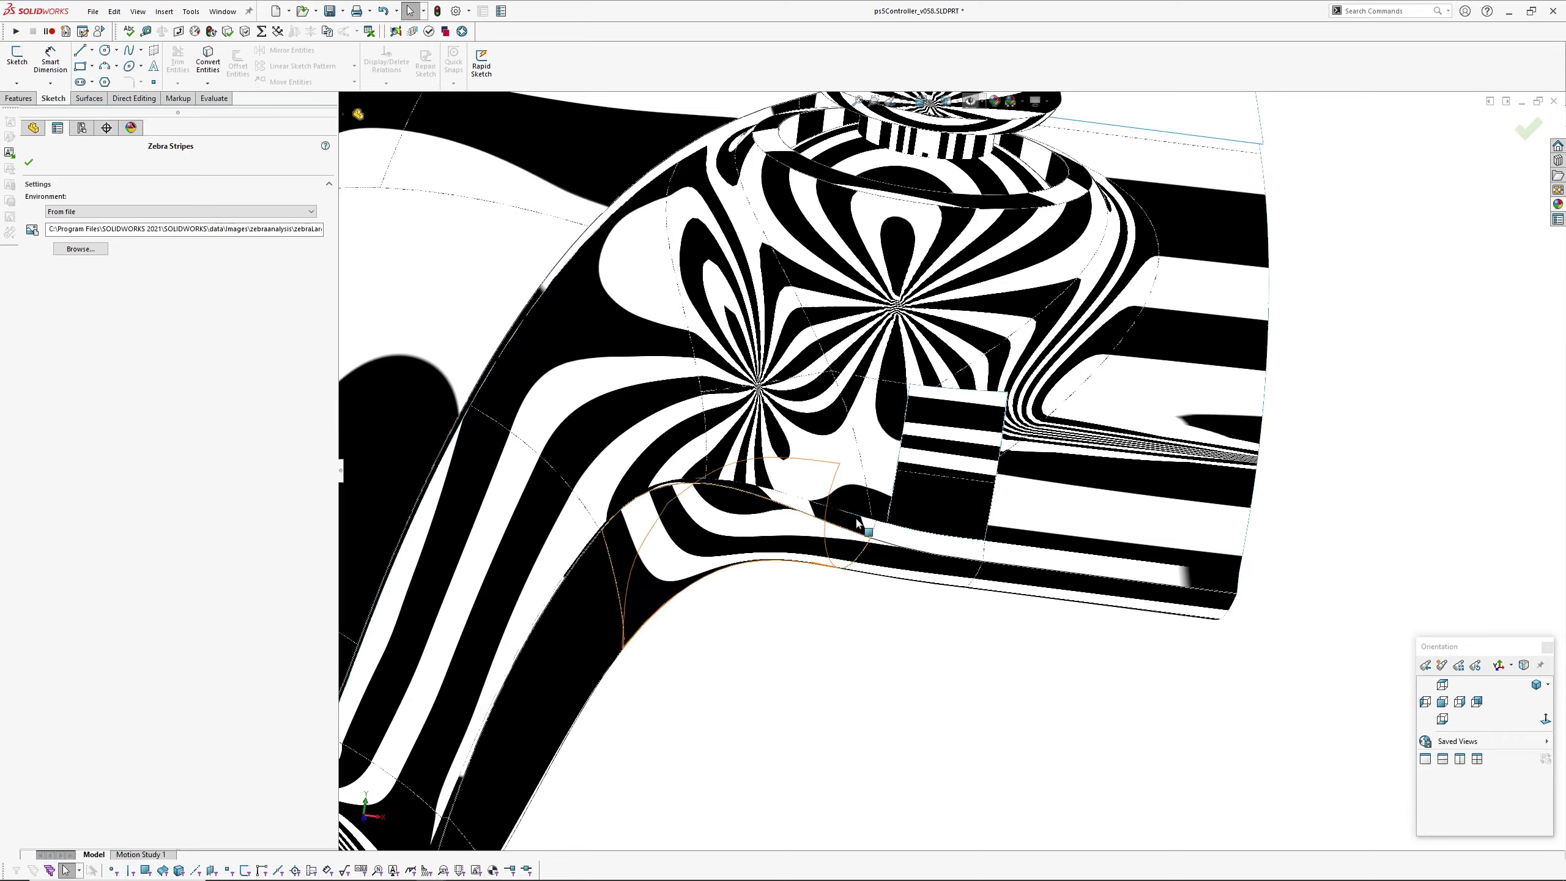
pyautogui.press('Return')
pyautogui.moveTo(857, 517); pyautogui.dragTo(856, 619, button='middle')
pyautogui.press('z')
# Display surface curvature and check the trimmed blend around the rectangular opening below the stick surround.
pyautogui.press('c')
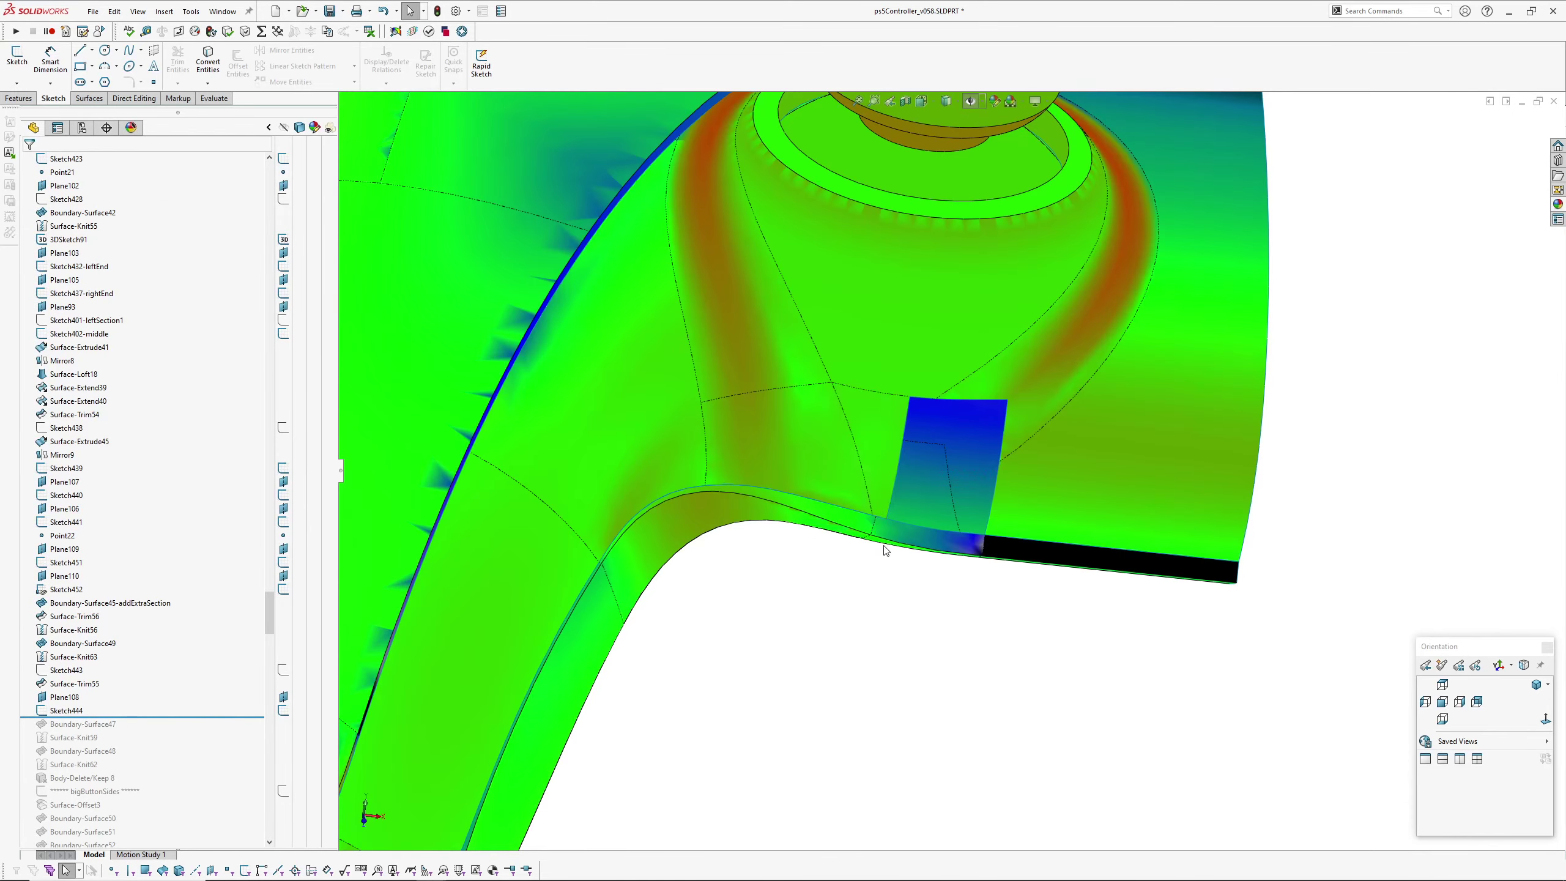
pyautogui.scroll(-3, 847, 475)
pyautogui.moveTo(831, 414)
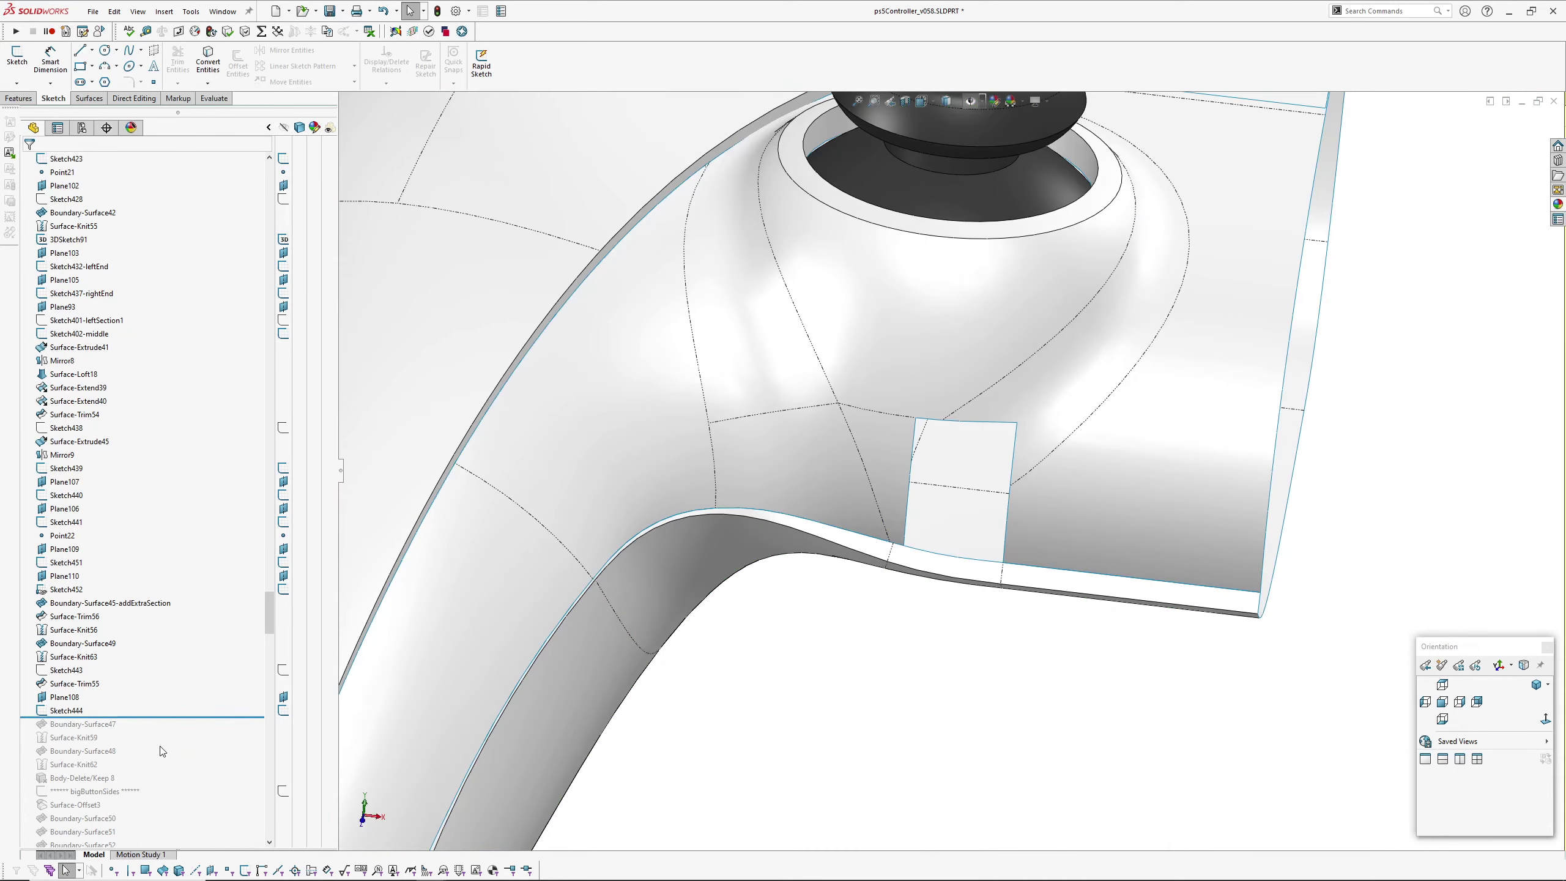
# Roll the feature history forward to just after Body-Delete/Keep 8 and examine the finished blend, briefly selecting the Boundary-Surface42 patch.
pyautogui.moveTo(157, 717); pyautogui.dragTo(156, 794)
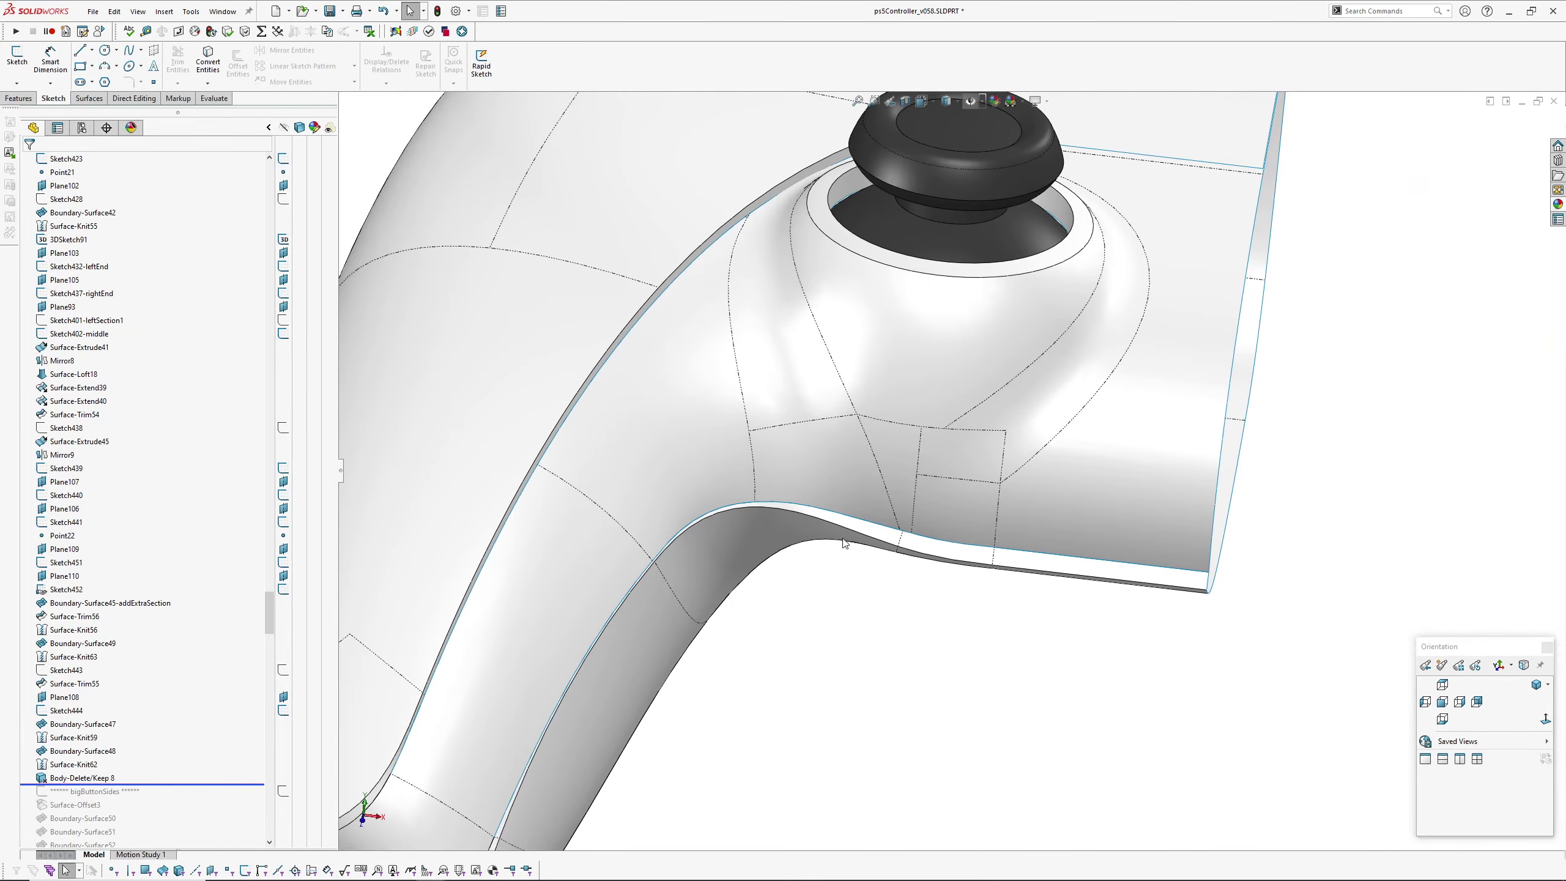
pyautogui.moveTo(896, 460)
pyautogui.mouseDown(button='middle')
pyautogui.moveTo(912, 494)
pyautogui.moveTo(944, 375)
pyautogui.moveTo(915, 460)
pyautogui.mouseUp(button='middle')
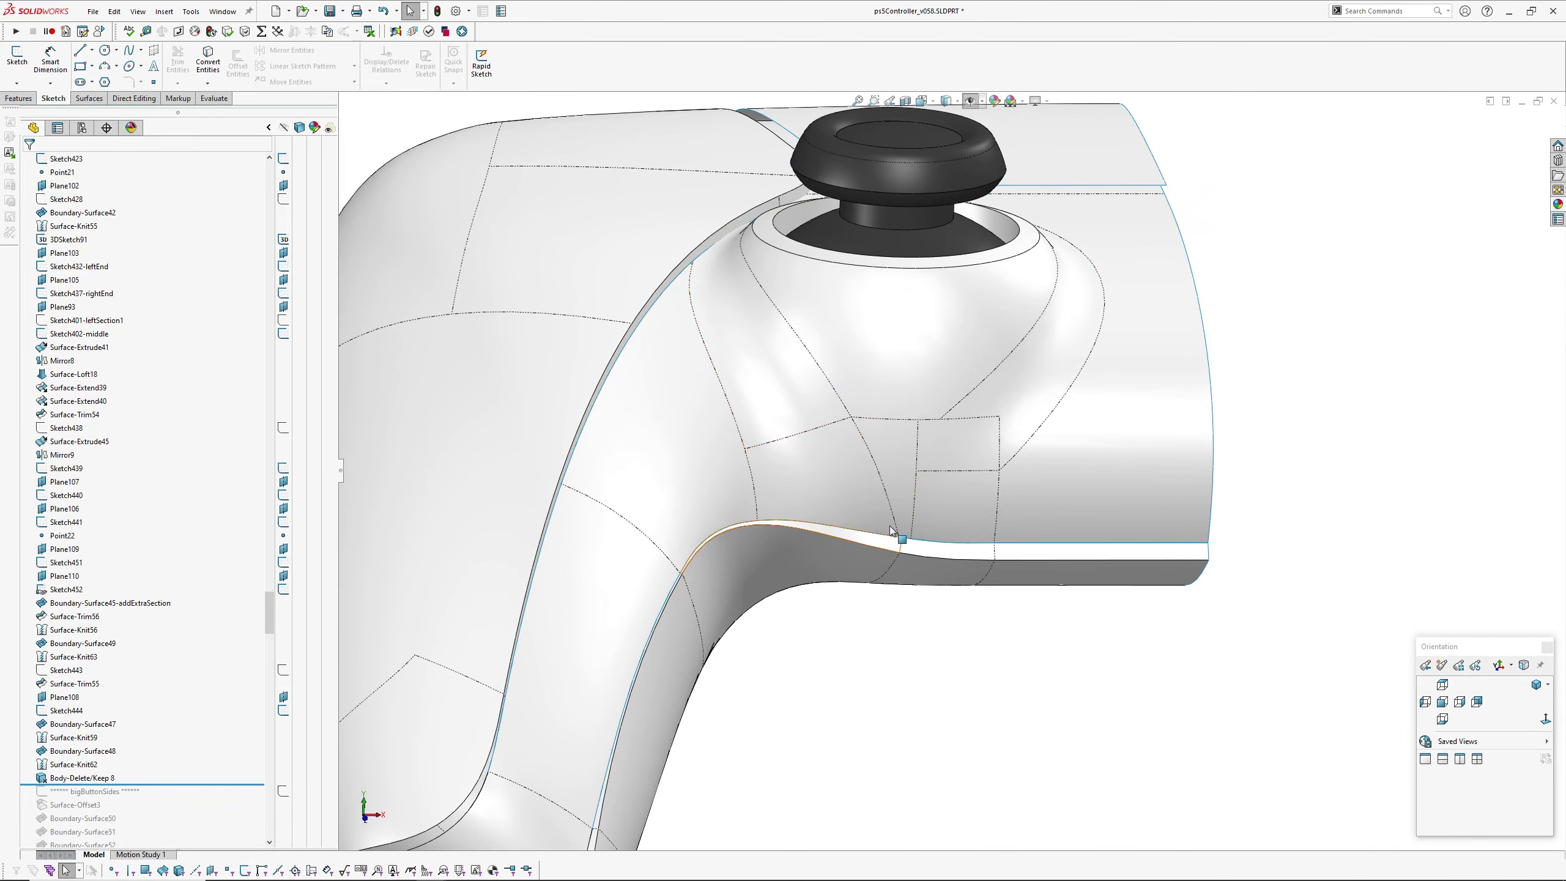
pyautogui.click(883, 445)
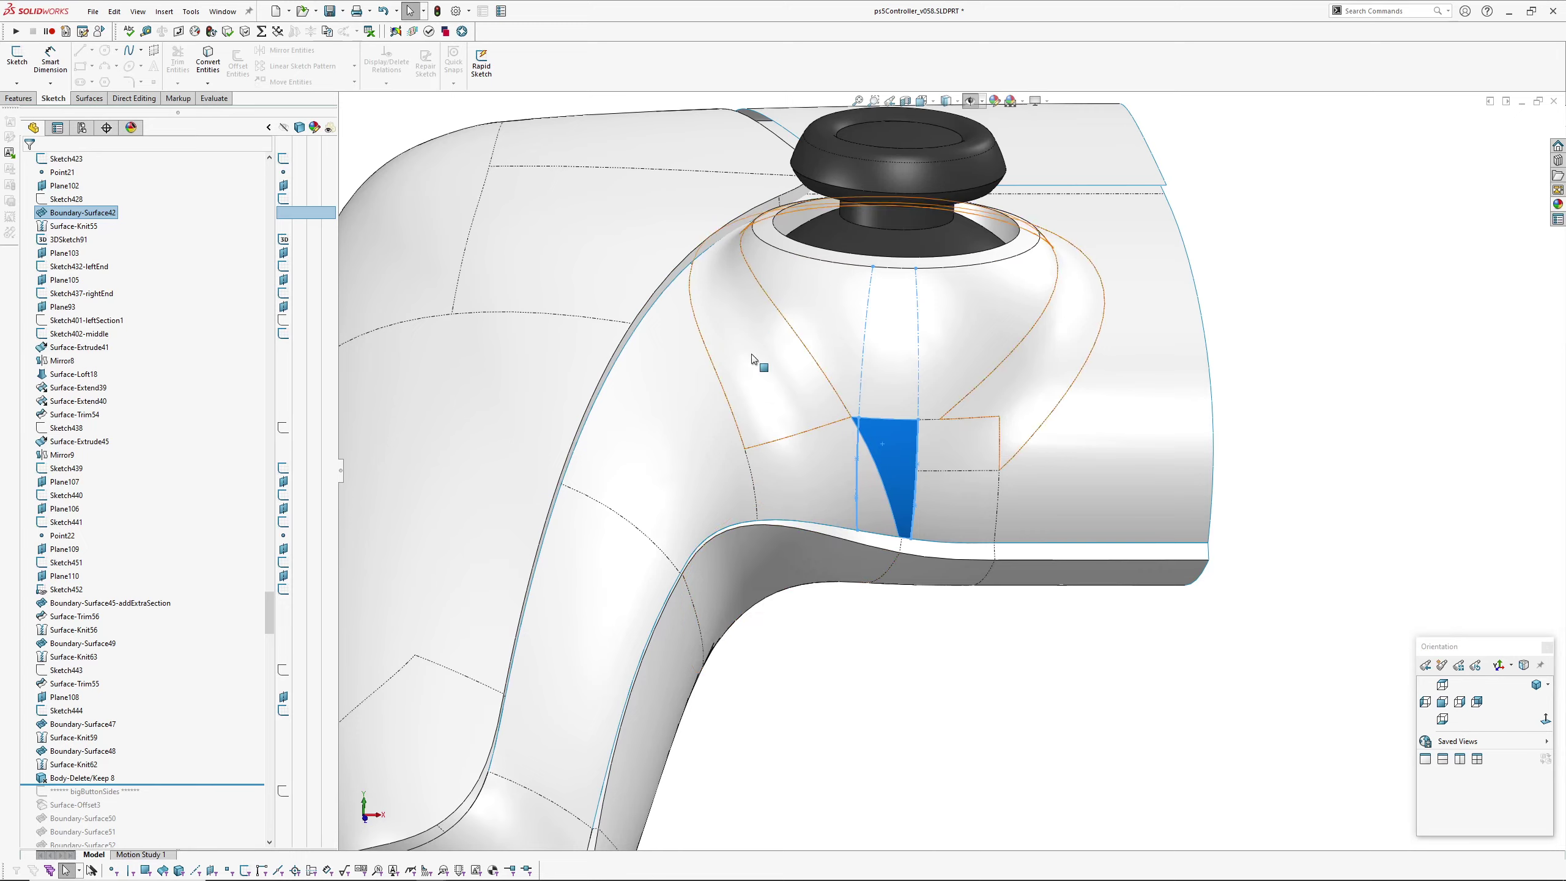
pyautogui.scroll(3, 949, 472)
pyautogui.press('Escape')
pyautogui.moveTo(959, 529); pyautogui.dragTo(888, 451, button='middle')
# Roll the feature history forward to just after Surface-Knit69 and examine the big button side surfaces from the front of the controller.
pyautogui.scroll(-10, 145, 620)
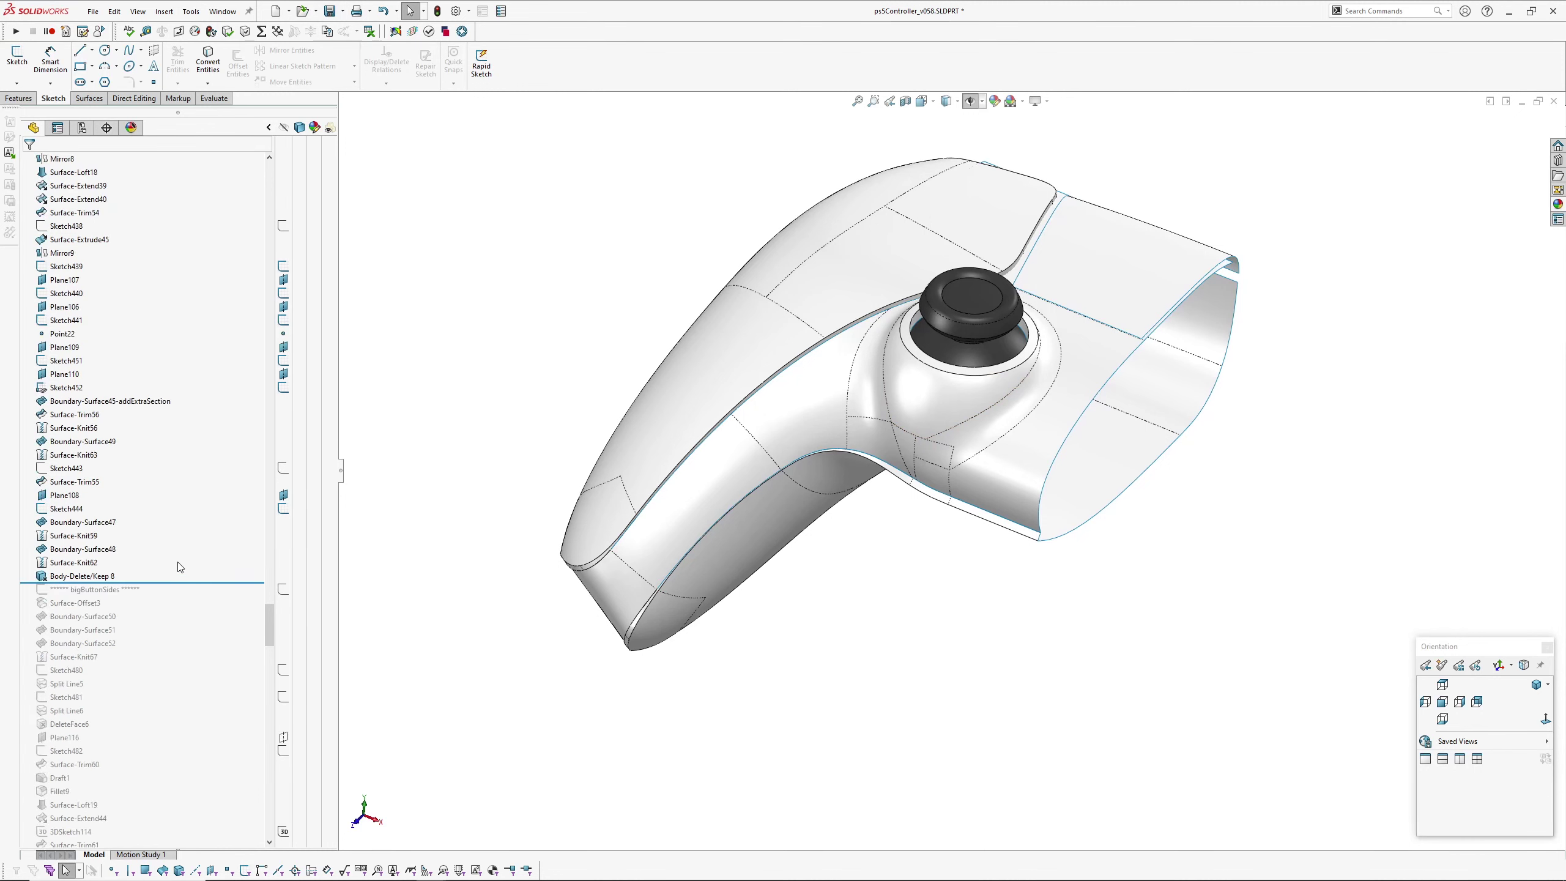
pyautogui.moveTo(205, 381); pyautogui.dragTo(210, 414)
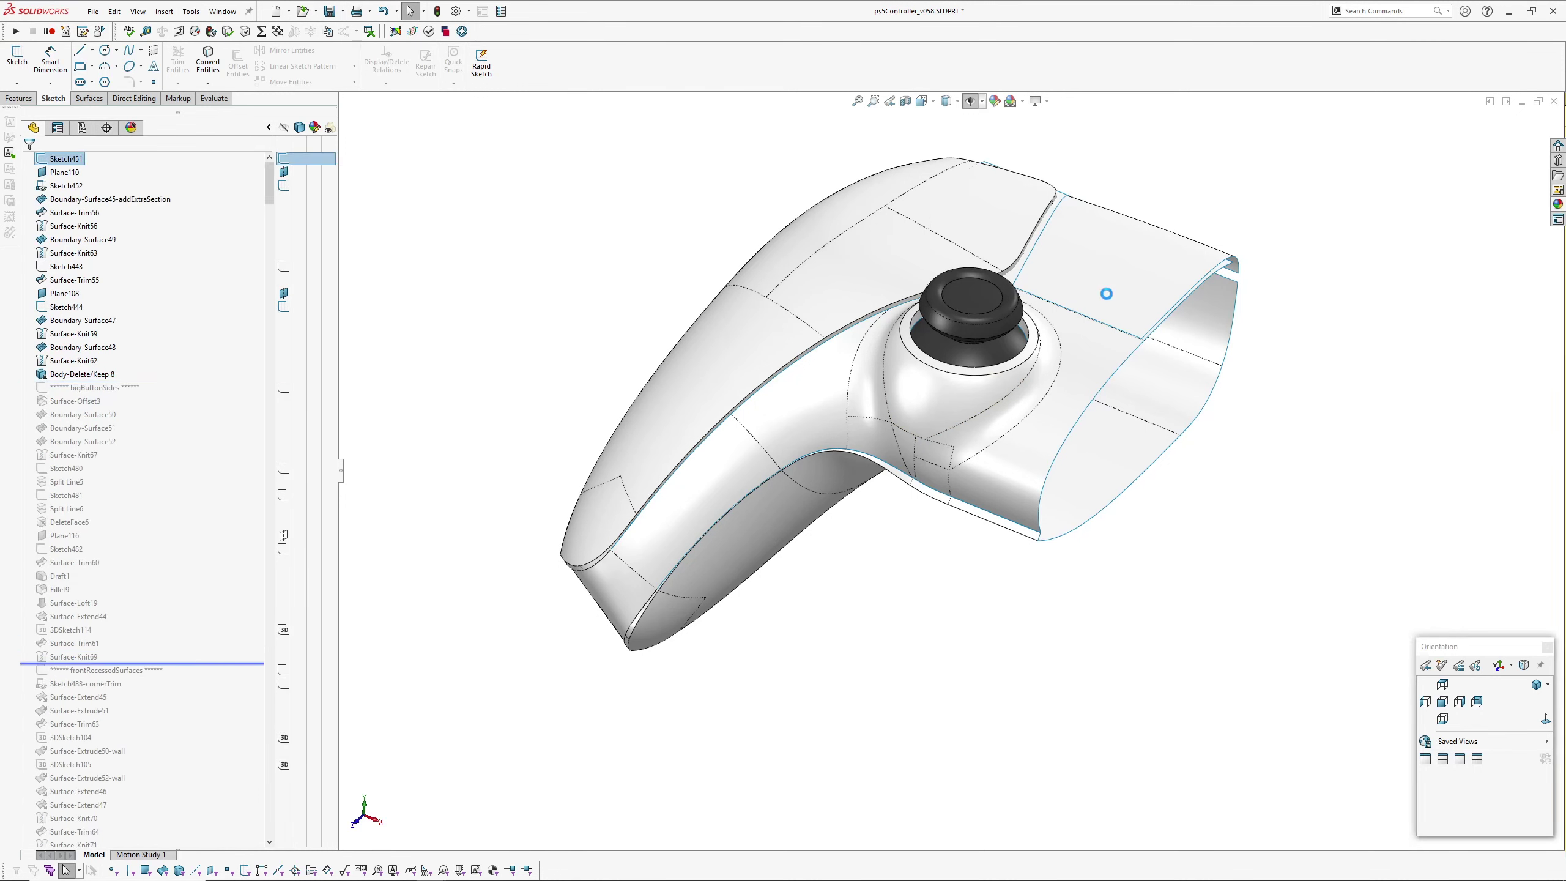
pyautogui.scroll(-1, 1050, 308)
pyautogui.moveTo(1055, 318); pyautogui.dragTo(950, 244, button='middle')
pyautogui.scroll(-6, 1073, 321)
pyautogui.middleClick(1073, 327)
pyautogui.moveTo(908, 256); pyautogui.dragTo(1107, 405, button='middle')
pyautogui.click(1017, 382)
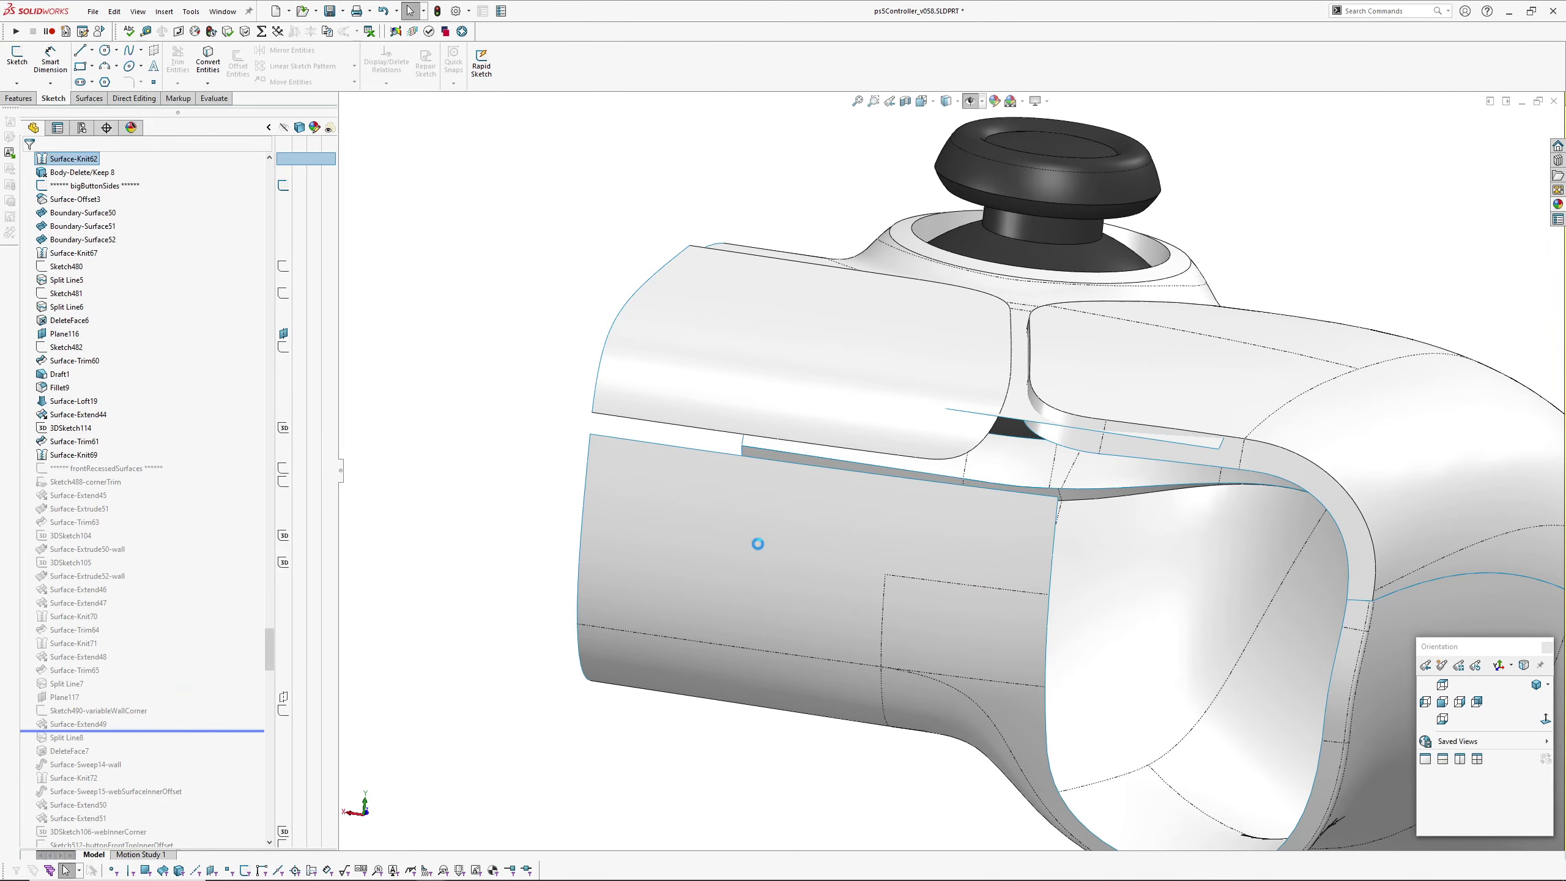
# Examine the front recessed wall surfaces around the grip opening at the Surface-Extend49 stage.
pyautogui.moveTo(1013, 493); pyautogui.dragTo(1007, 448, button='middle')
pyautogui.scroll(-5, 1062, 427)
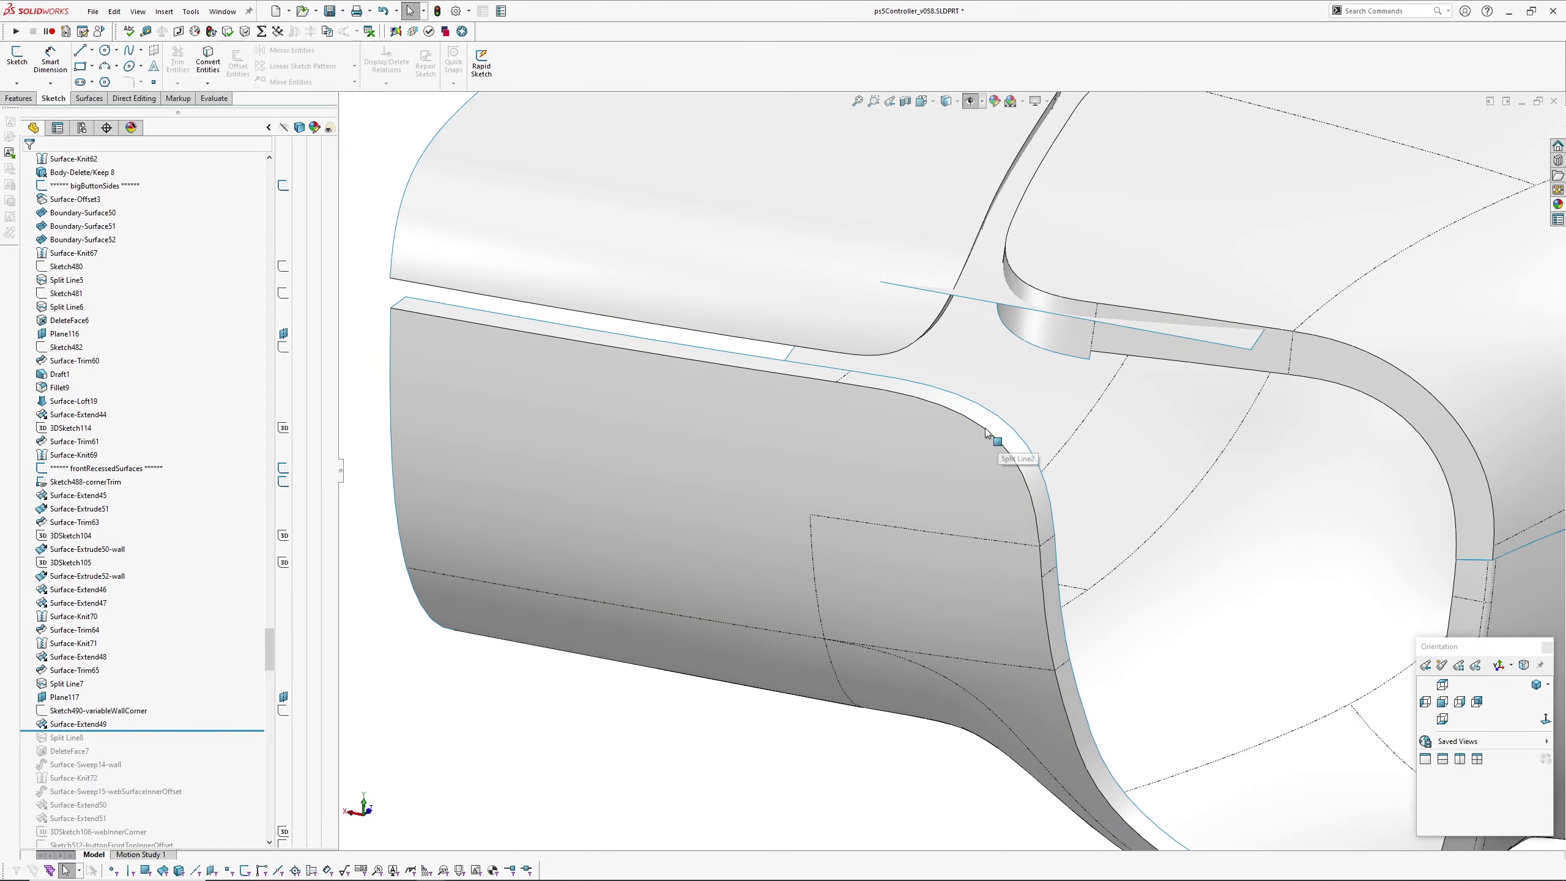
pyautogui.scroll(-4, 105, 647)
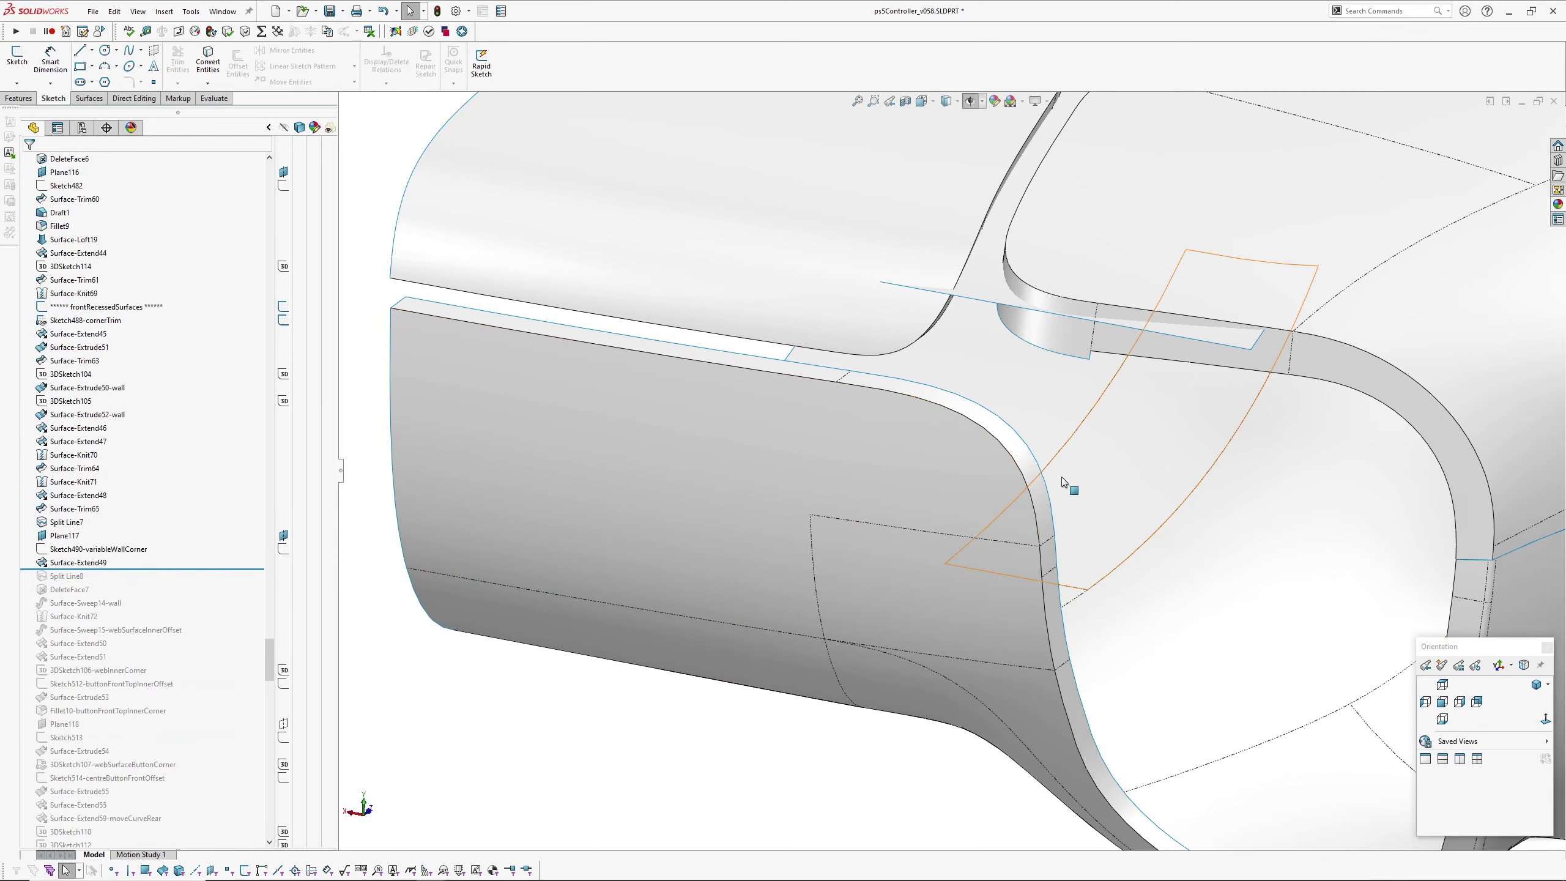
pyautogui.scroll(2, 1062, 478)
pyautogui.moveTo(961, 518)
pyautogui.mouseDown(button='middle')
pyautogui.moveTo(1035, 353)
pyautogui.moveTo(938, 455)
pyautogui.moveTo(957, 497)
pyautogui.mouseUp(button='middle')
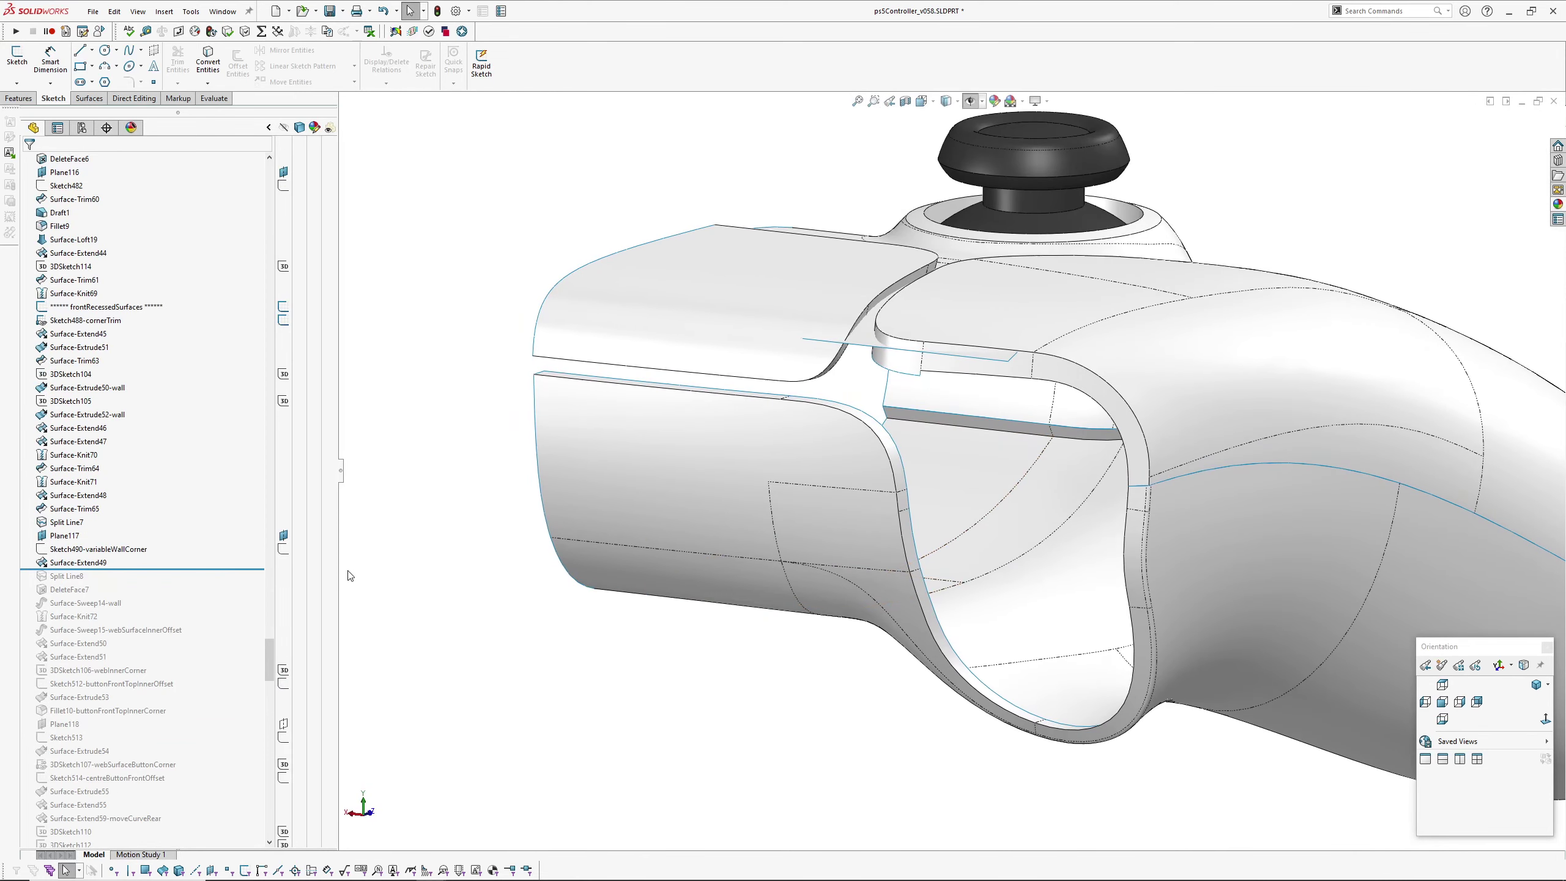
# Roll the feature history forward to just after Surface-Extend59-moveCurveRear and inspect the front opening.
pyautogui.scroll(-2, 226, 565)
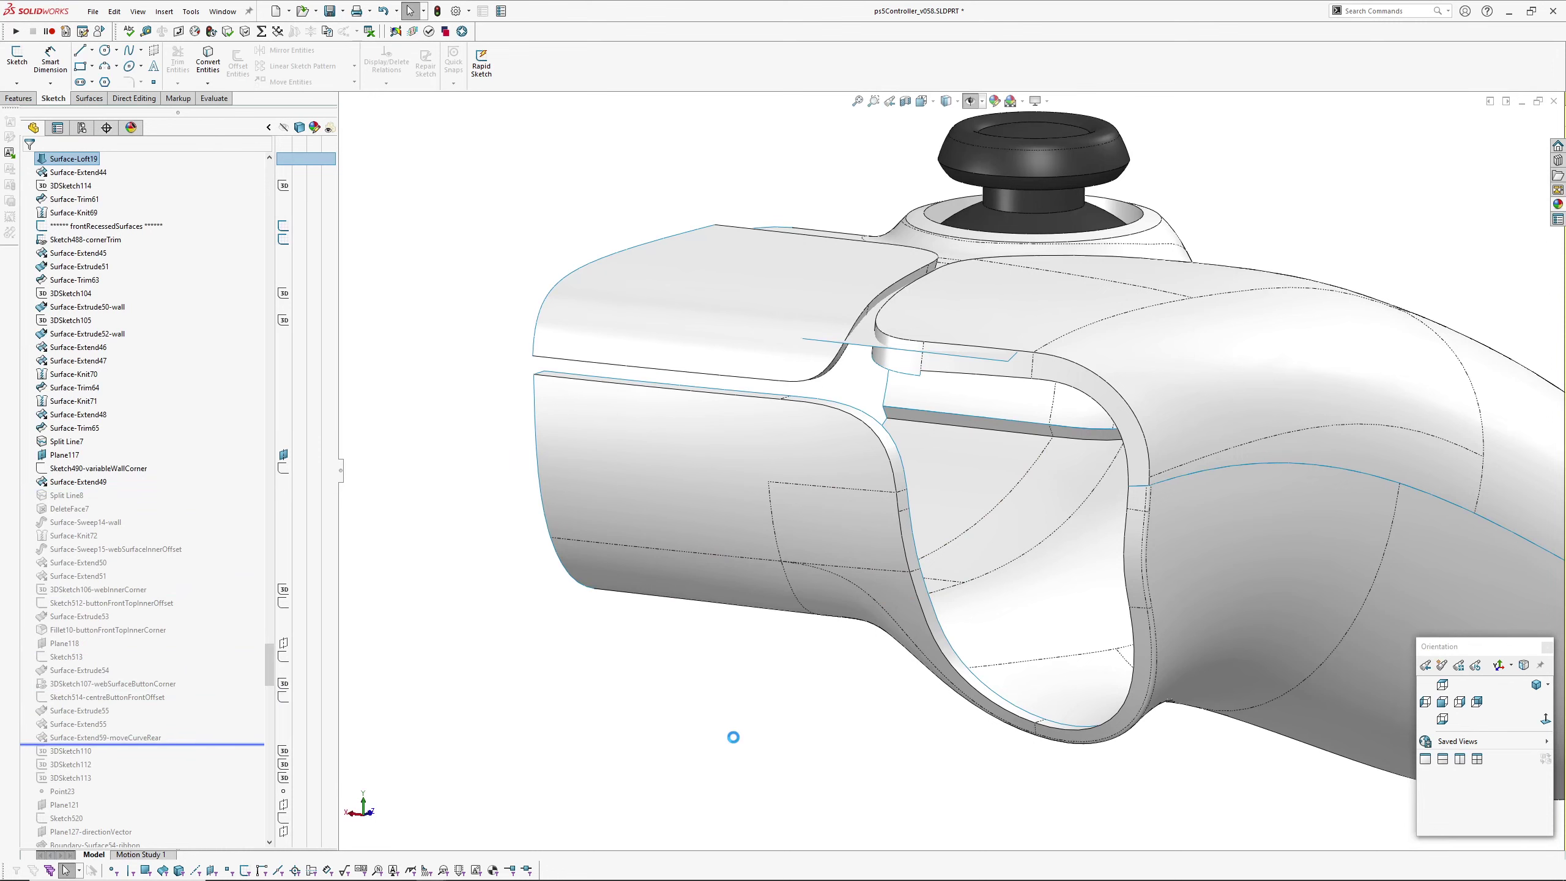
pyautogui.moveTo(893, 429)
pyautogui.mouseDown(button='middle')
pyautogui.moveTo(832, 409)
pyautogui.moveTo(969, 397)
pyautogui.moveTo(907, 422)
pyautogui.mouseUp(button='middle')
pyautogui.scroll(-2, 1039, 374)
pyautogui.scroll(3, 956, 450)
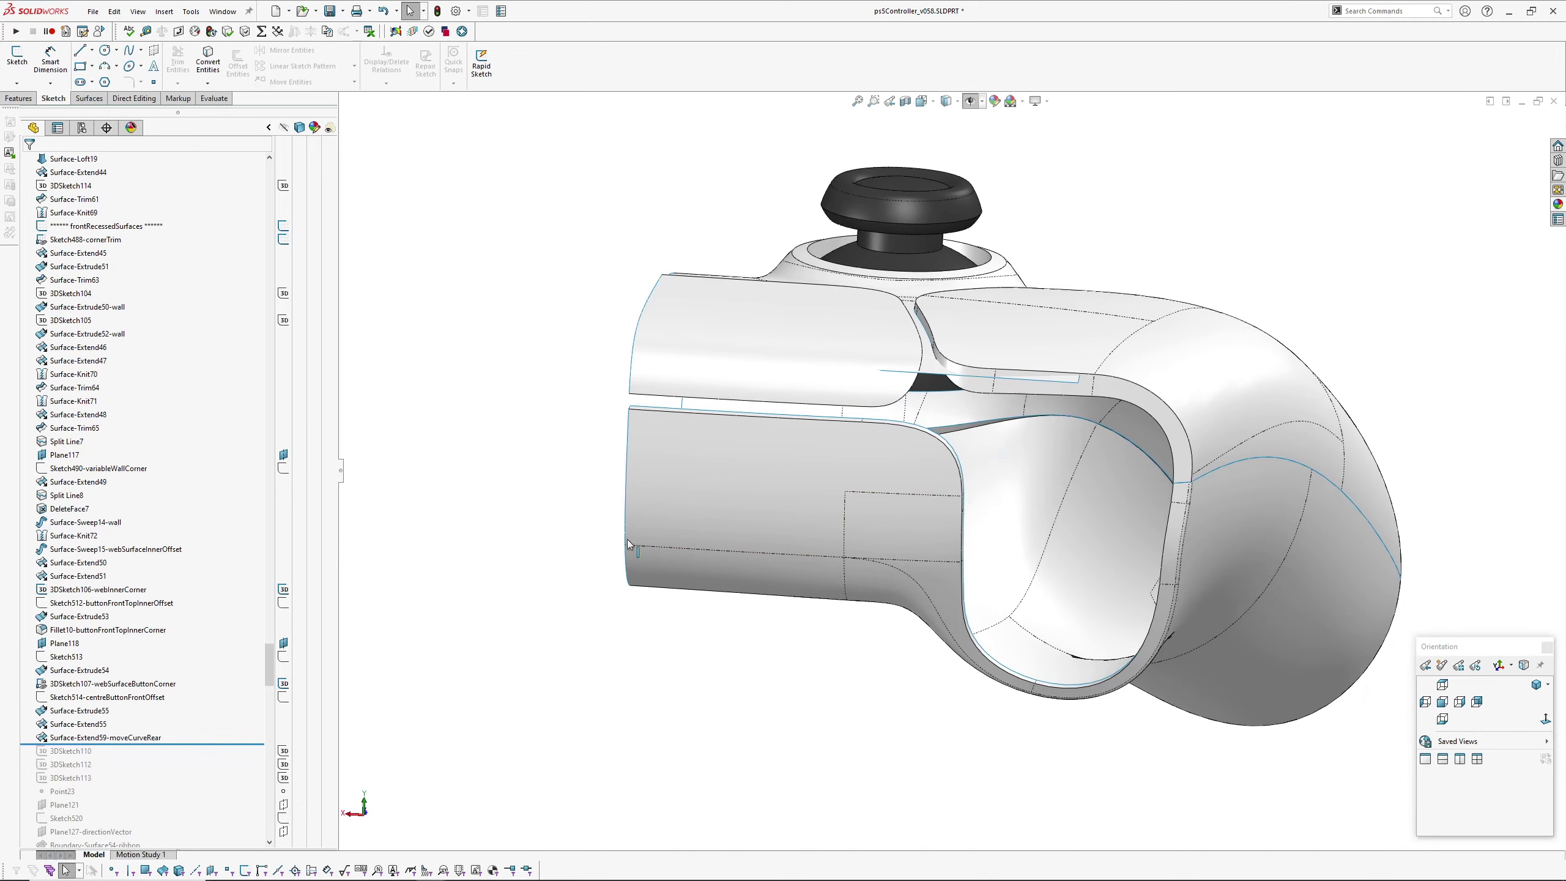
# Roll the feature history forward to just after Surface-Knit82 and select Surface-Fill5-frontWebSurf to examine how it bridges the front corner.
pyautogui.scroll(-5, 130, 602)
pyautogui.moveTo(213, 543); pyautogui.dragTo(195, 754)
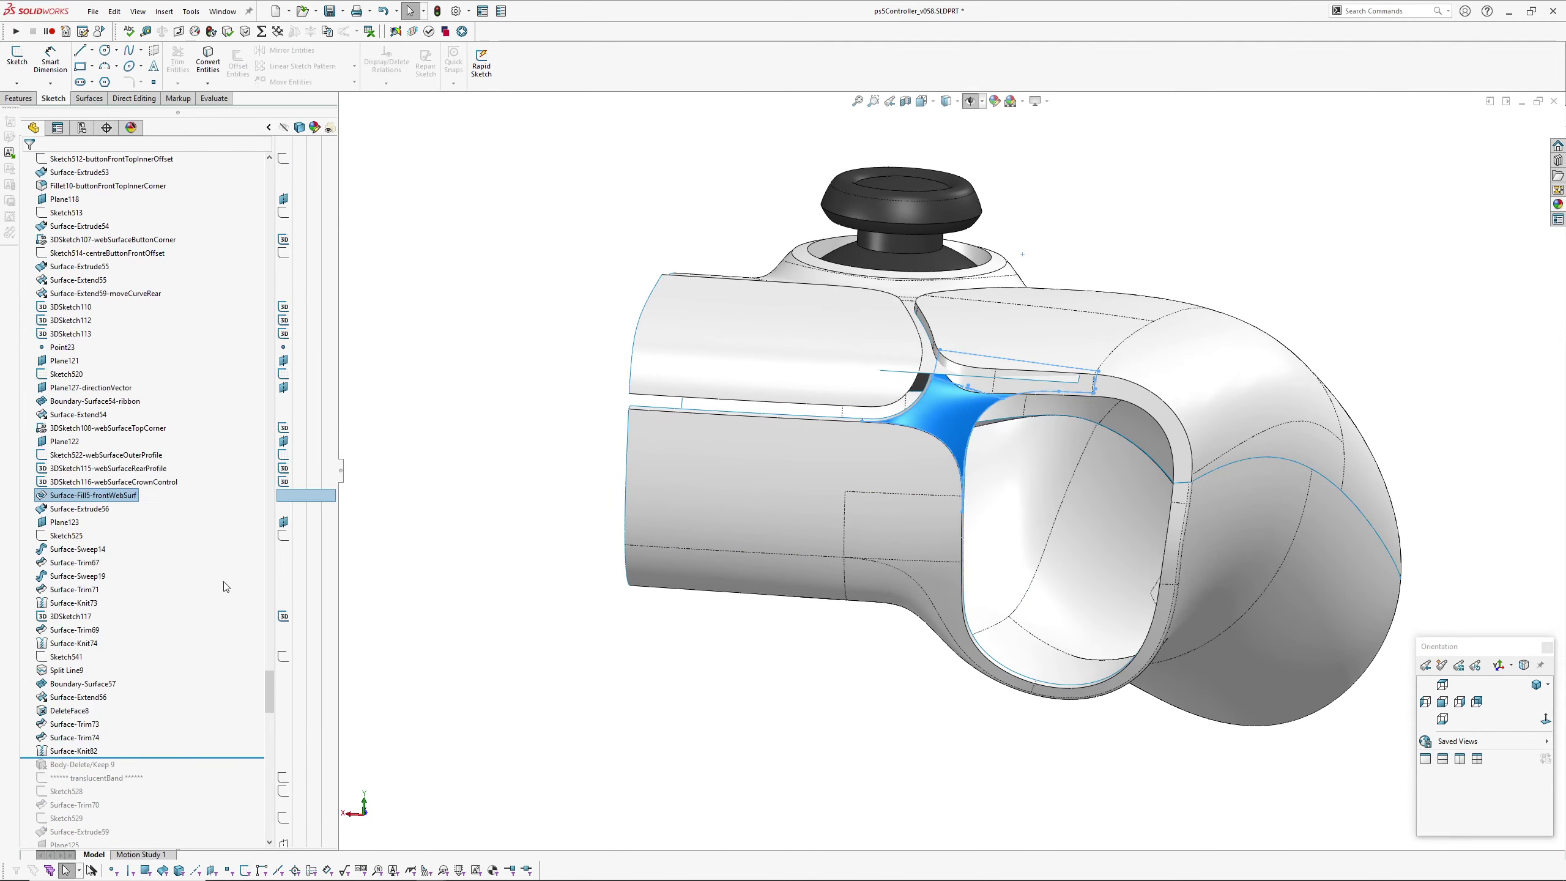
pyautogui.click(601, 682)
pyautogui.scroll(-2, 973, 454)
pyautogui.click(937, 390)
pyautogui.moveTo(937, 389); pyautogui.dragTo(1031, 486, button='middle')
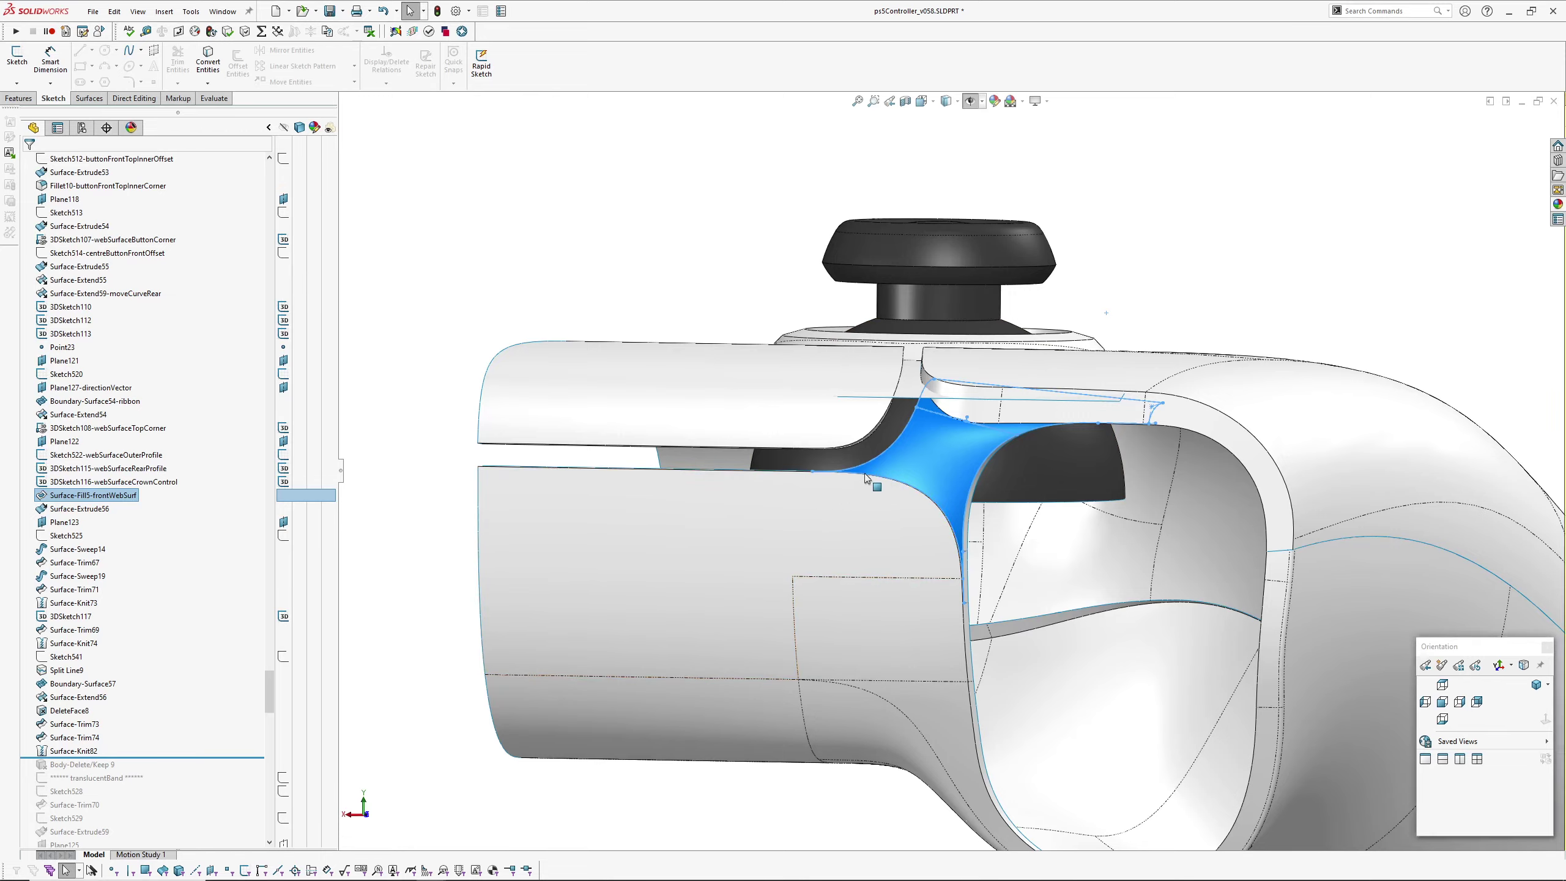
pyautogui.moveTo(864, 473); pyautogui.dragTo(925, 429, button='middle')
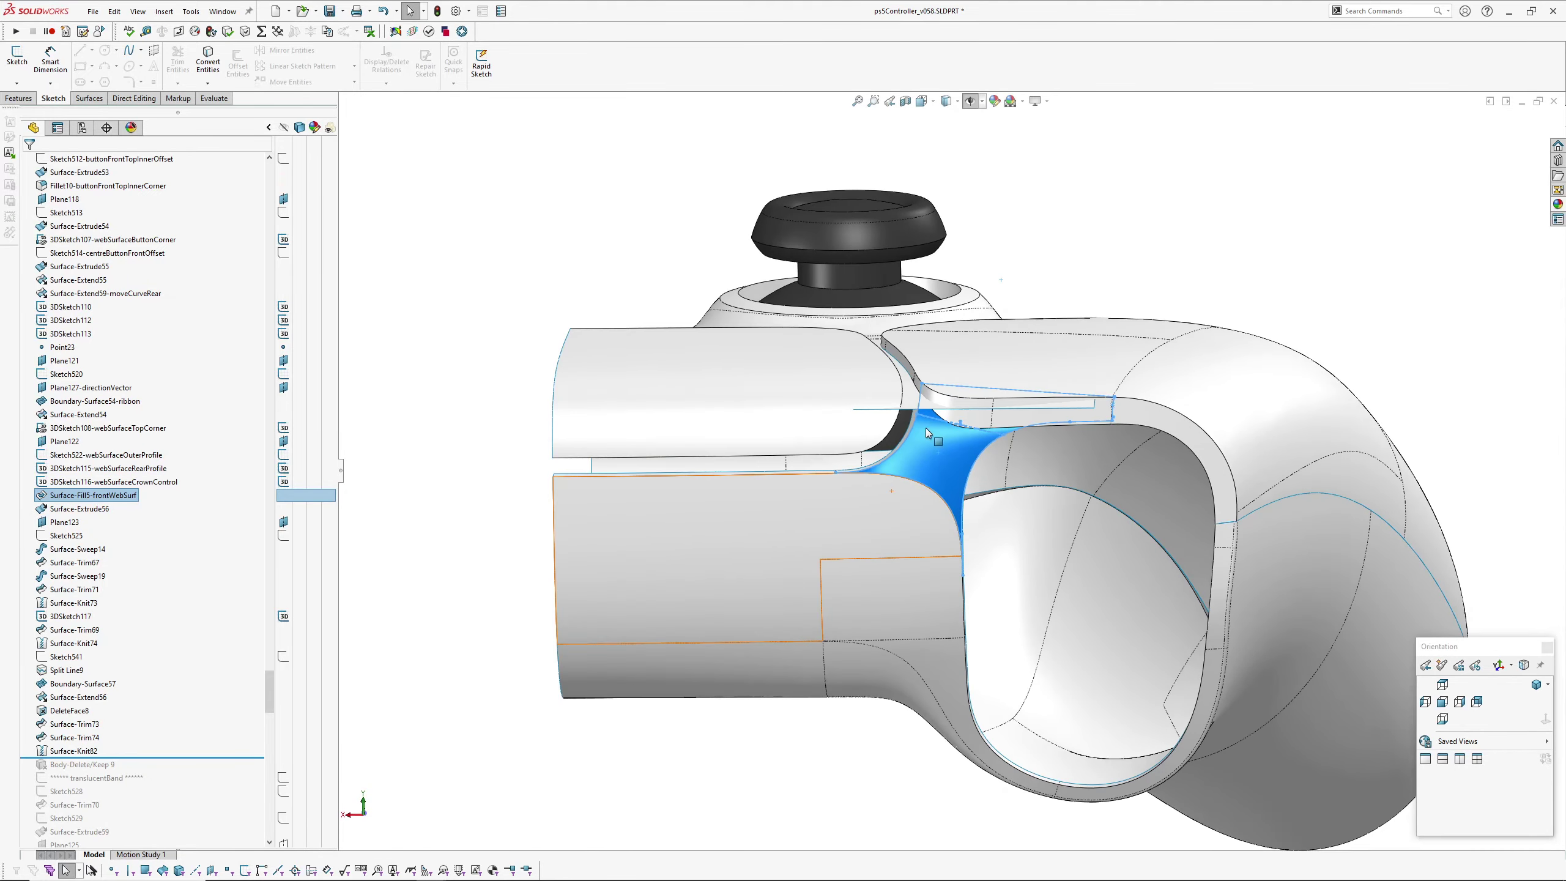
pyautogui.scroll(-2, 927, 431)
pyautogui.moveTo(944, 505); pyautogui.dragTo(920, 517, button='middle')
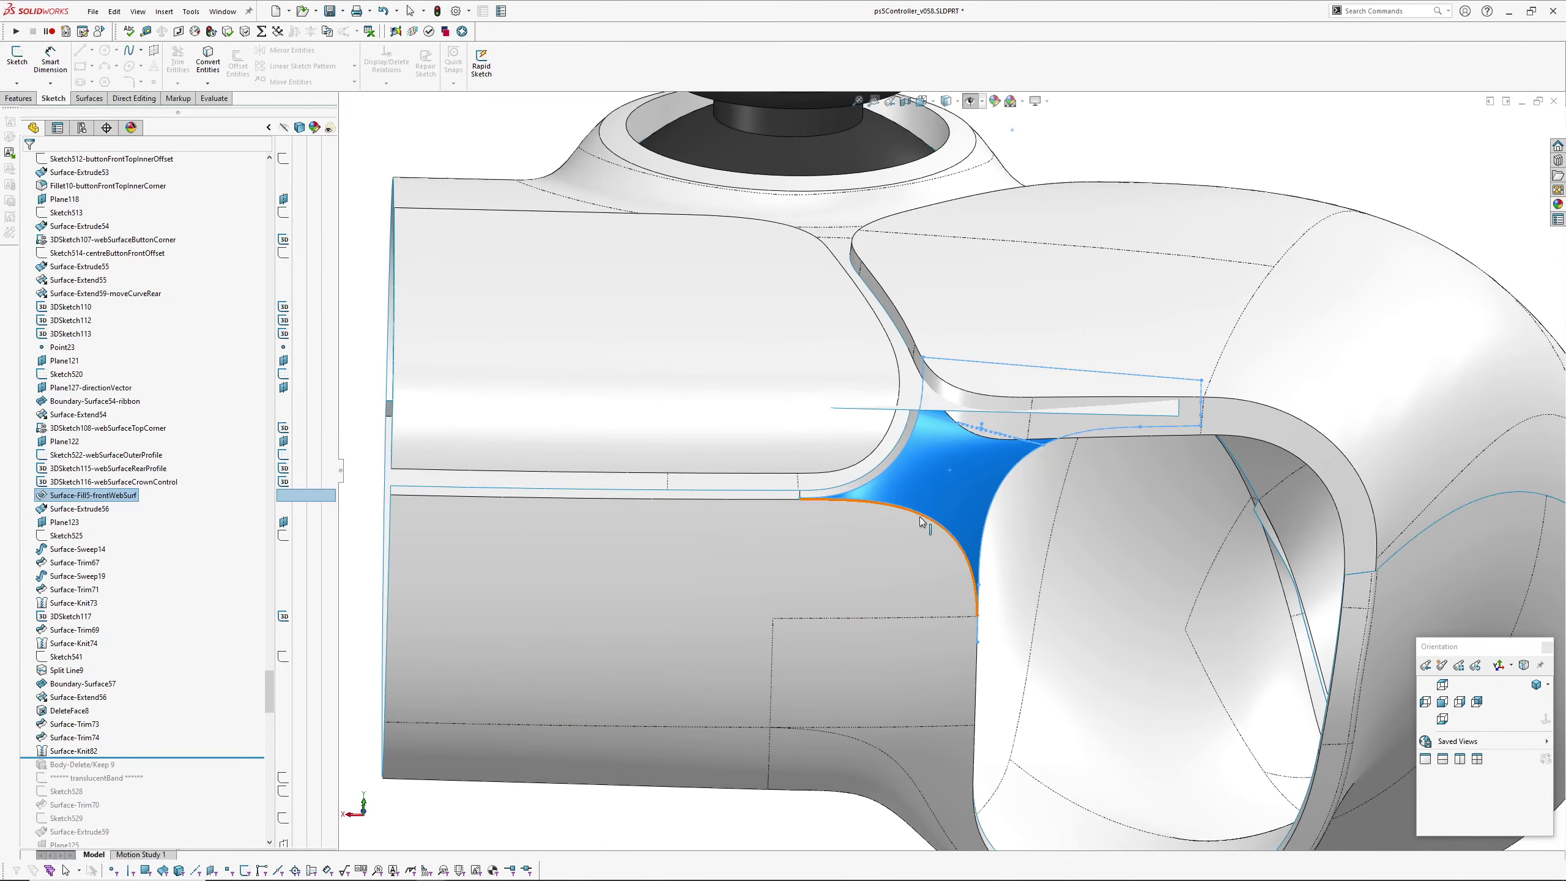
# Select 3DSketch116-webSurfaceCrownControl, then review the Surface-Fill5-frontWebSurf definition's patch boundary and constraint curve, and leave it without changes.
pyautogui.click(99, 483)
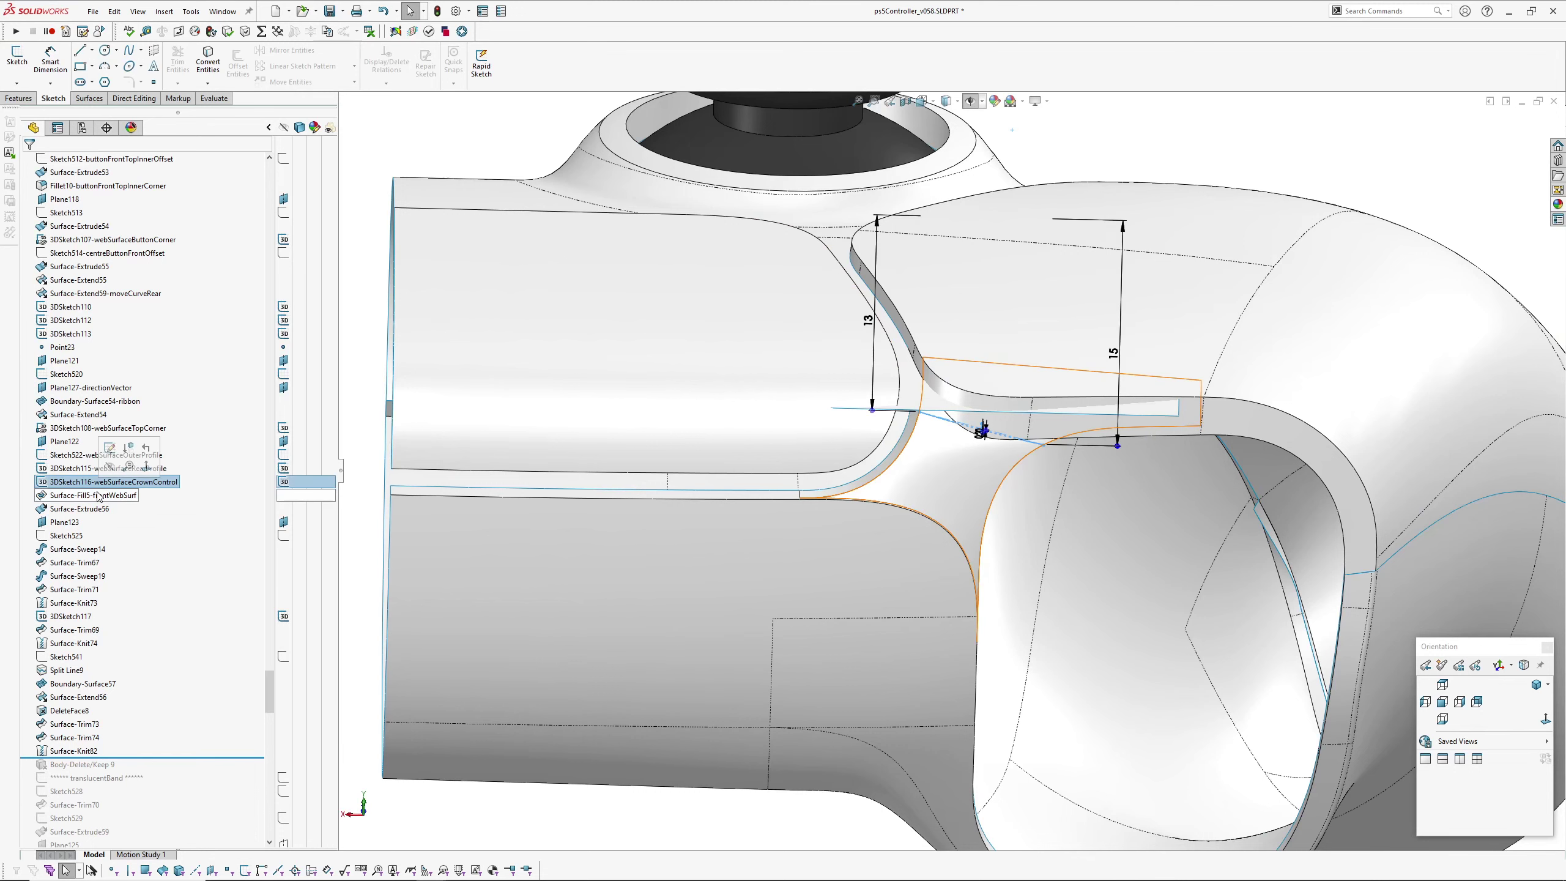
pyautogui.click(100, 497)
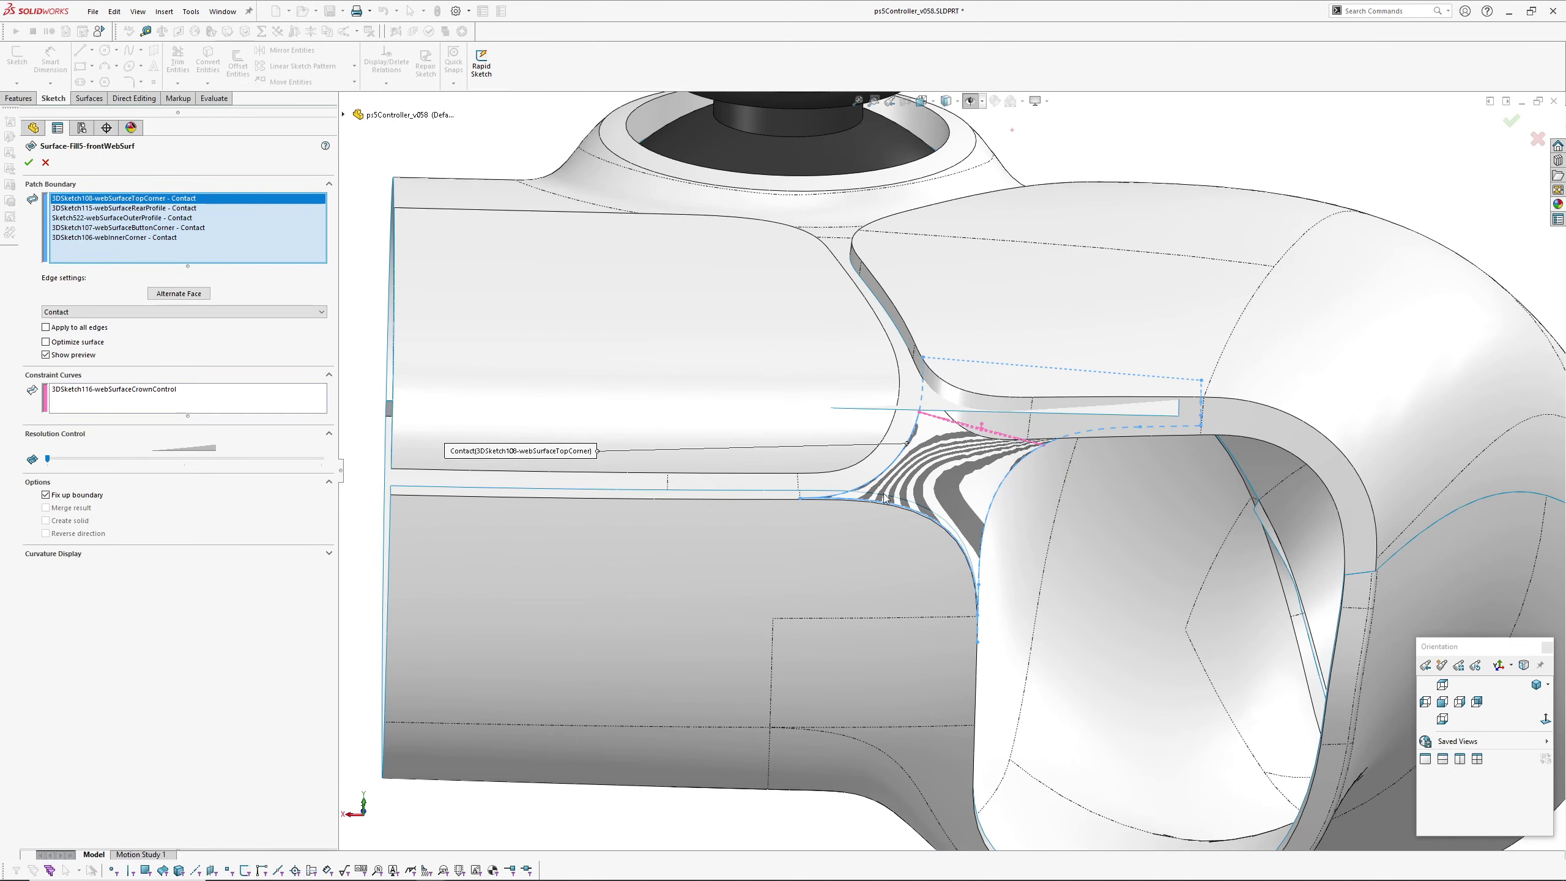
pyautogui.moveTo(884, 497); pyautogui.dragTo(834, 497, button='middle')
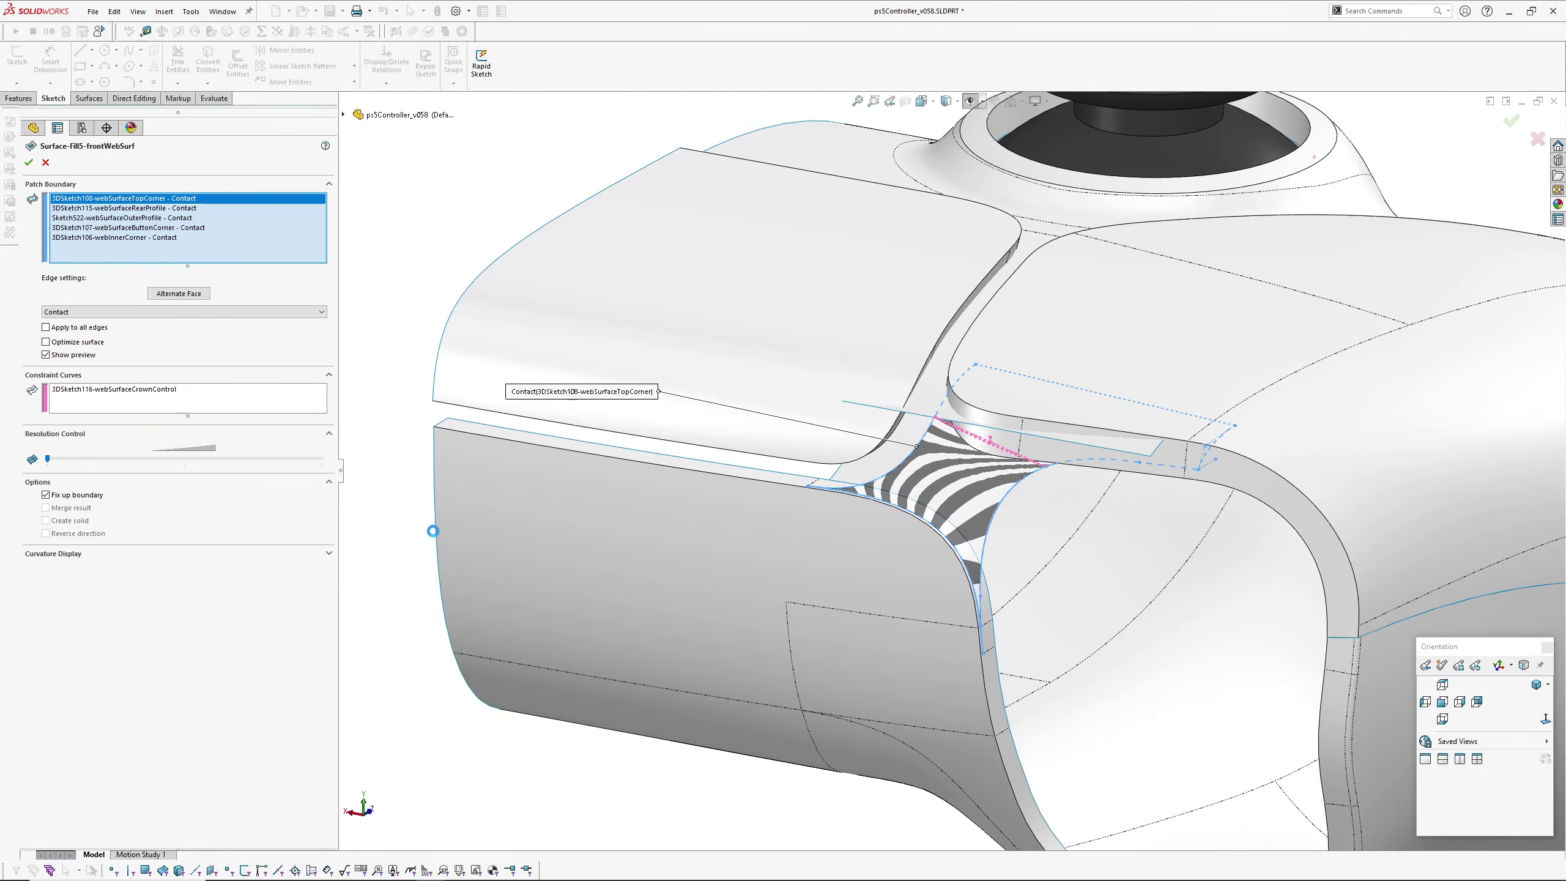
pyautogui.press('Escape')
# Roll the feature history forward to just after Body-Delete/Keep 10 and inspect the translucent band groove near the front web surface.
pyautogui.moveTo(185, 596); pyautogui.dragTo(199, 756)
pyautogui.scroll(-7, 181, 736)
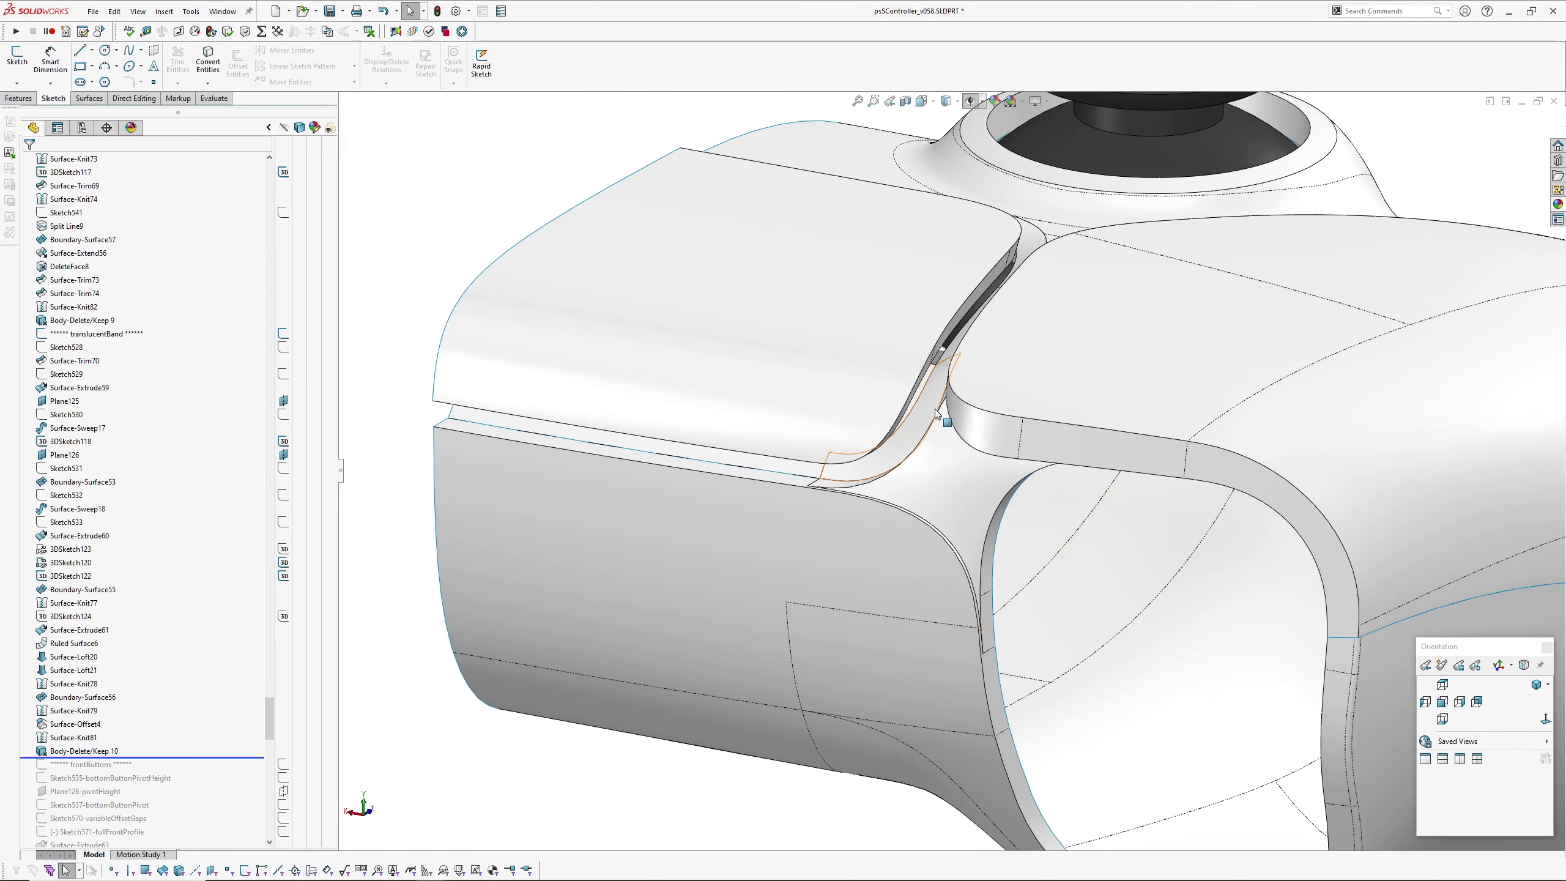
pyautogui.moveTo(943, 414); pyautogui.dragTo(1030, 502, button='middle')
pyautogui.scroll(-3, 888, 460)
# Select Boundary-Surface55 in the translucent band and examine the groove's walls and end profile before clearing the selection.
pyautogui.click(893, 449)
pyautogui.scroll(2, 1030, 503)
pyautogui.moveTo(808, 503); pyautogui.dragTo(867, 464, button='middle')
pyautogui.scroll(1, 925, 501)
pyautogui.scroll(-5, 850, 422)
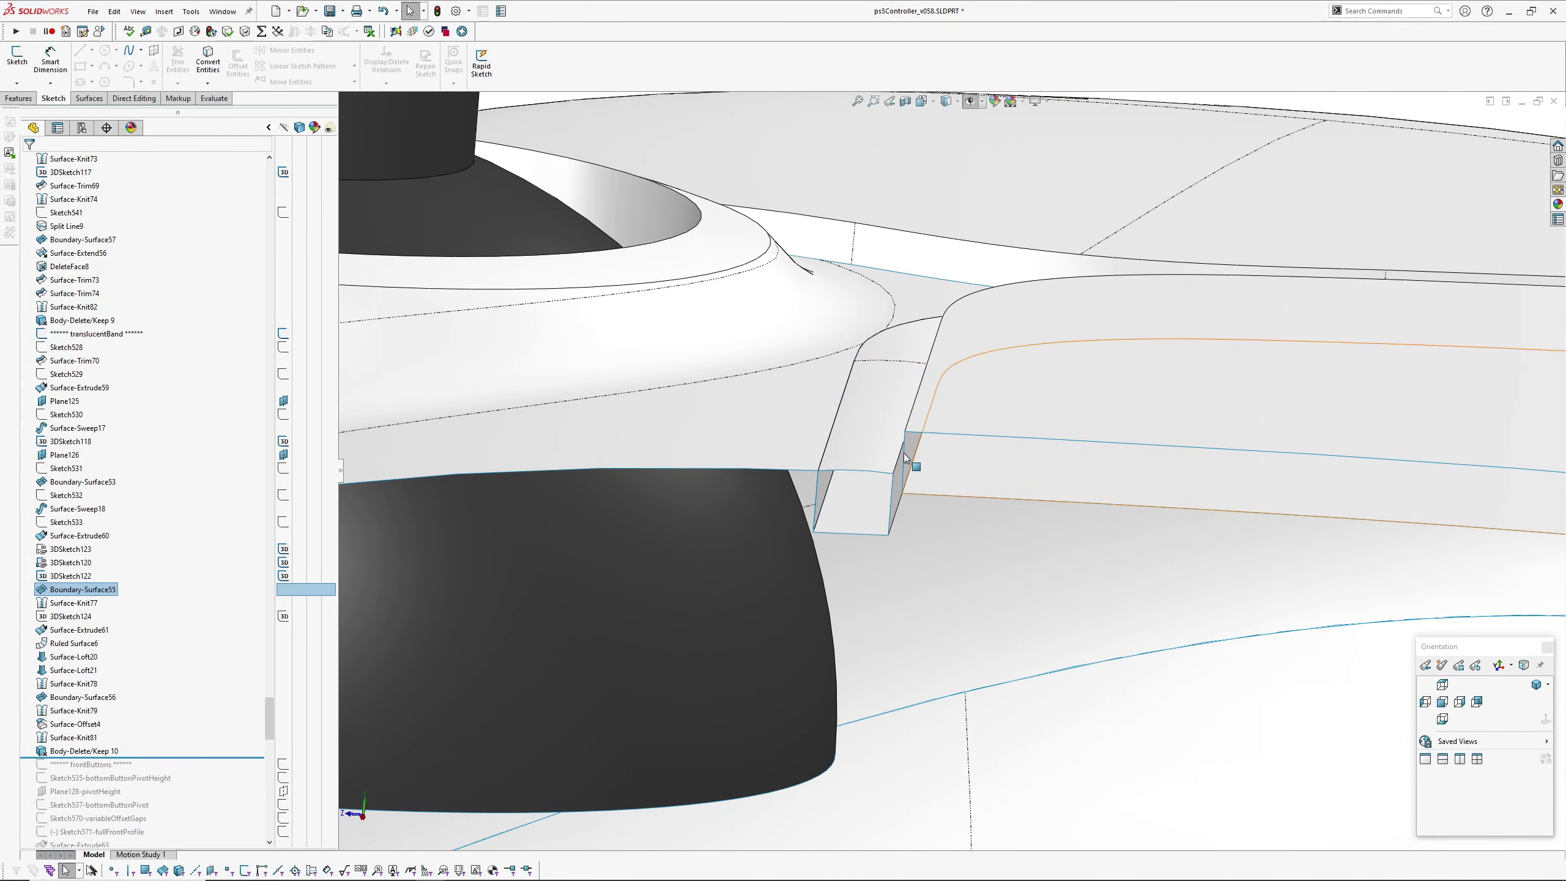
pyautogui.click(861, 441)
pyautogui.scroll(6, 980, 465)
pyautogui.moveTo(1024, 500); pyautogui.dragTo(1014, 543, button='middle')
pyautogui.press('Escape')
# Roll the feature history forward to just after Body-Move/Copy3-chamferDepth and select the curved Surface-Sweep20 at the base of the front buttons.
pyautogui.scroll(-6, 210, 525)
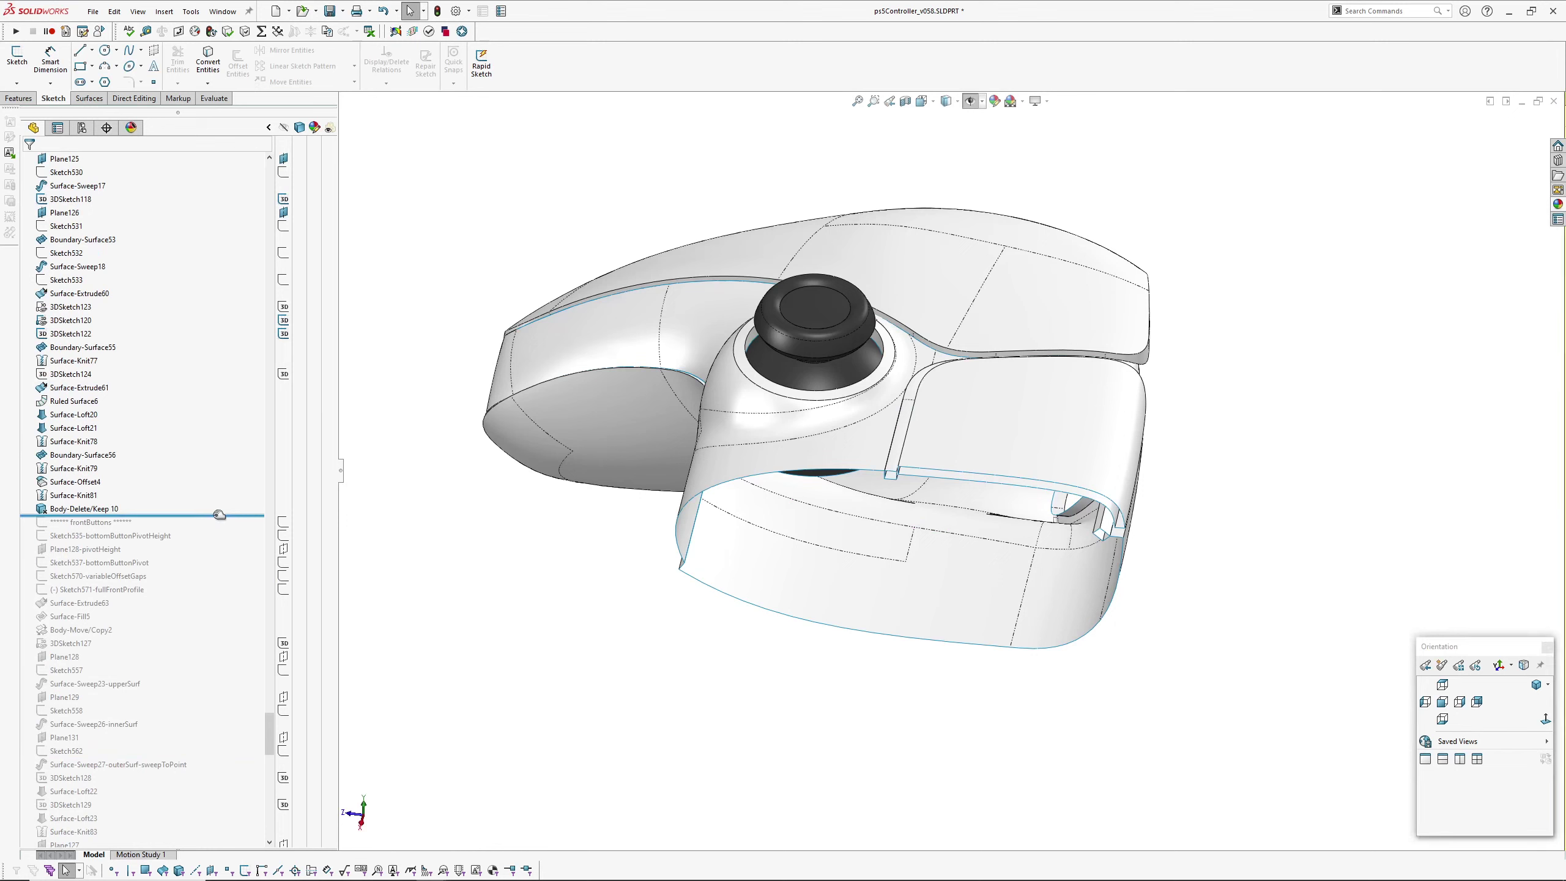
pyautogui.moveTo(232, 523); pyautogui.dragTo(222, 560)
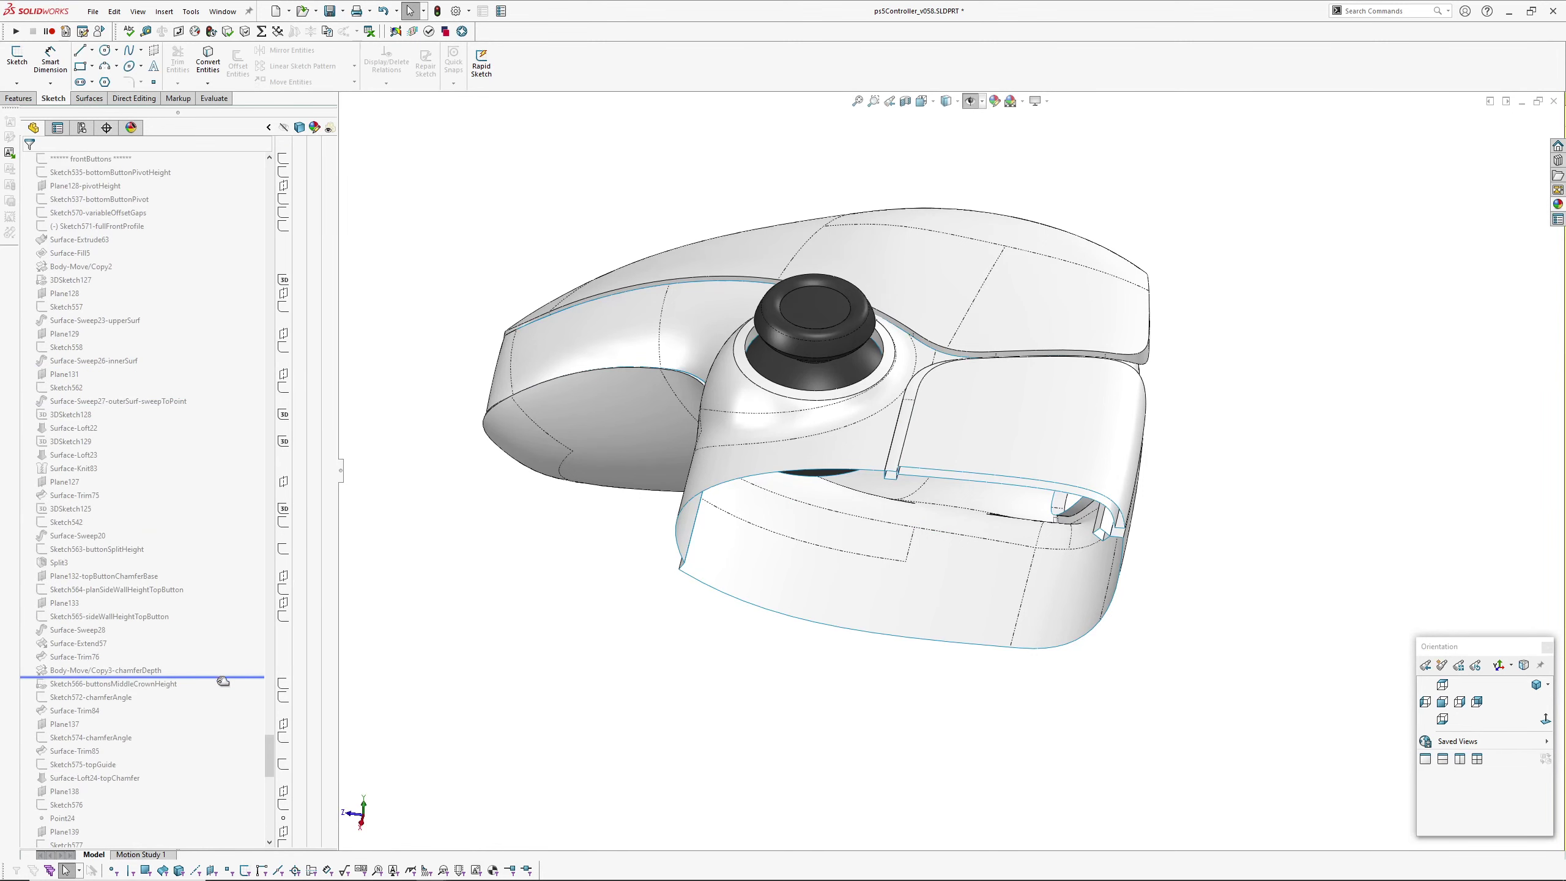
pyautogui.moveTo(1132, 671); pyautogui.dragTo(695, 542, button='middle')
pyautogui.scroll(-3, 673, 537)
pyautogui.click(683, 543)
pyautogui.scroll(-3, 687, 537)
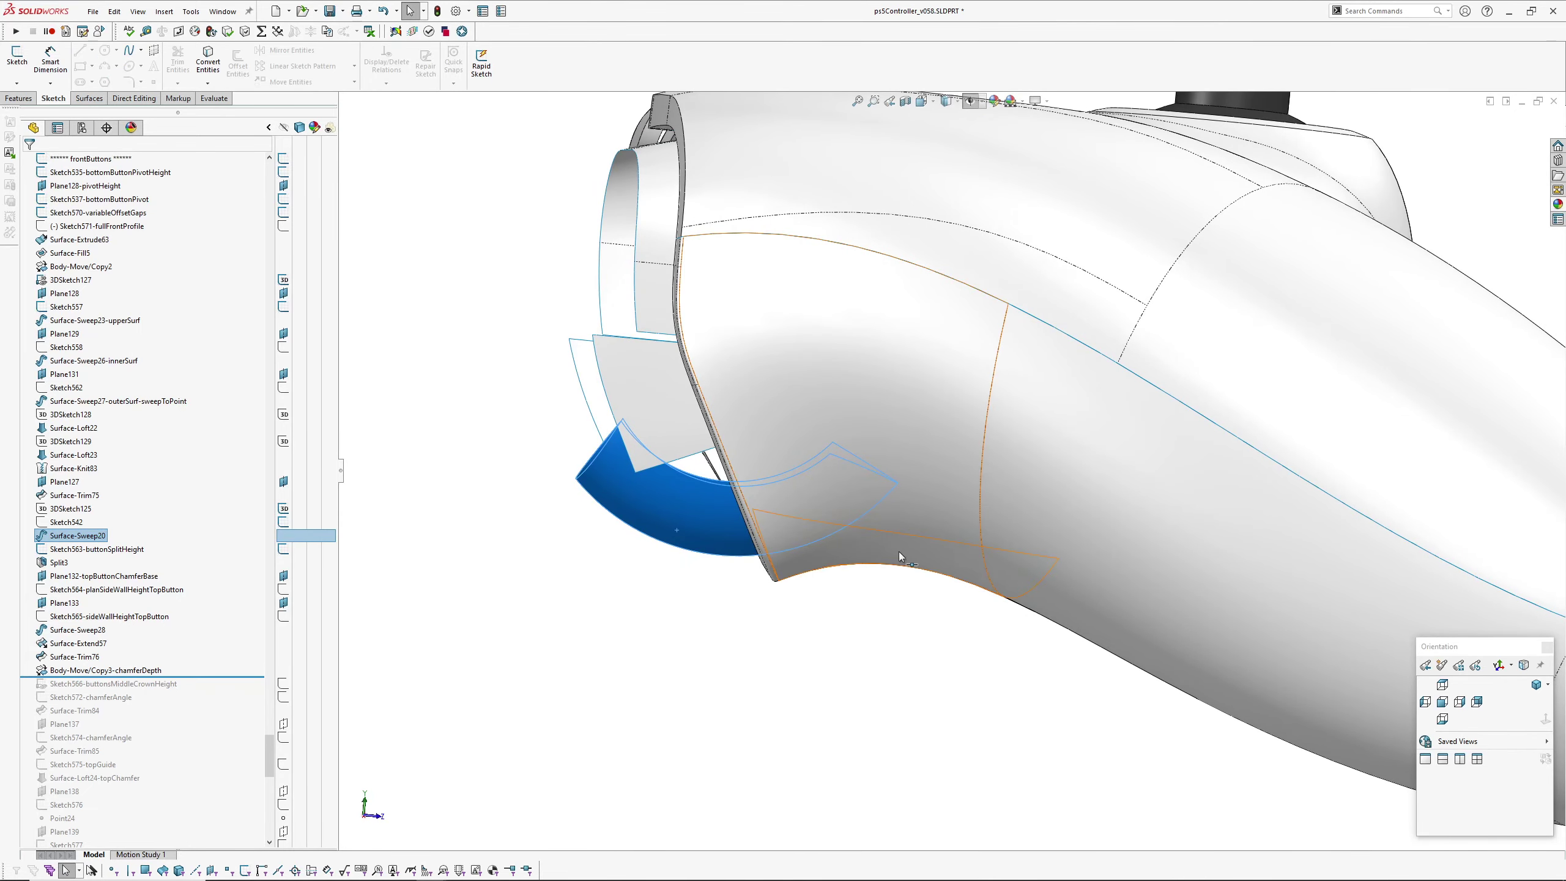
# Reveal the sketches, select Sketch537-bottomButtonPivot and hide the rest to examine how the pivot circle relates to the bottom button surface.
pyautogui.press('h')
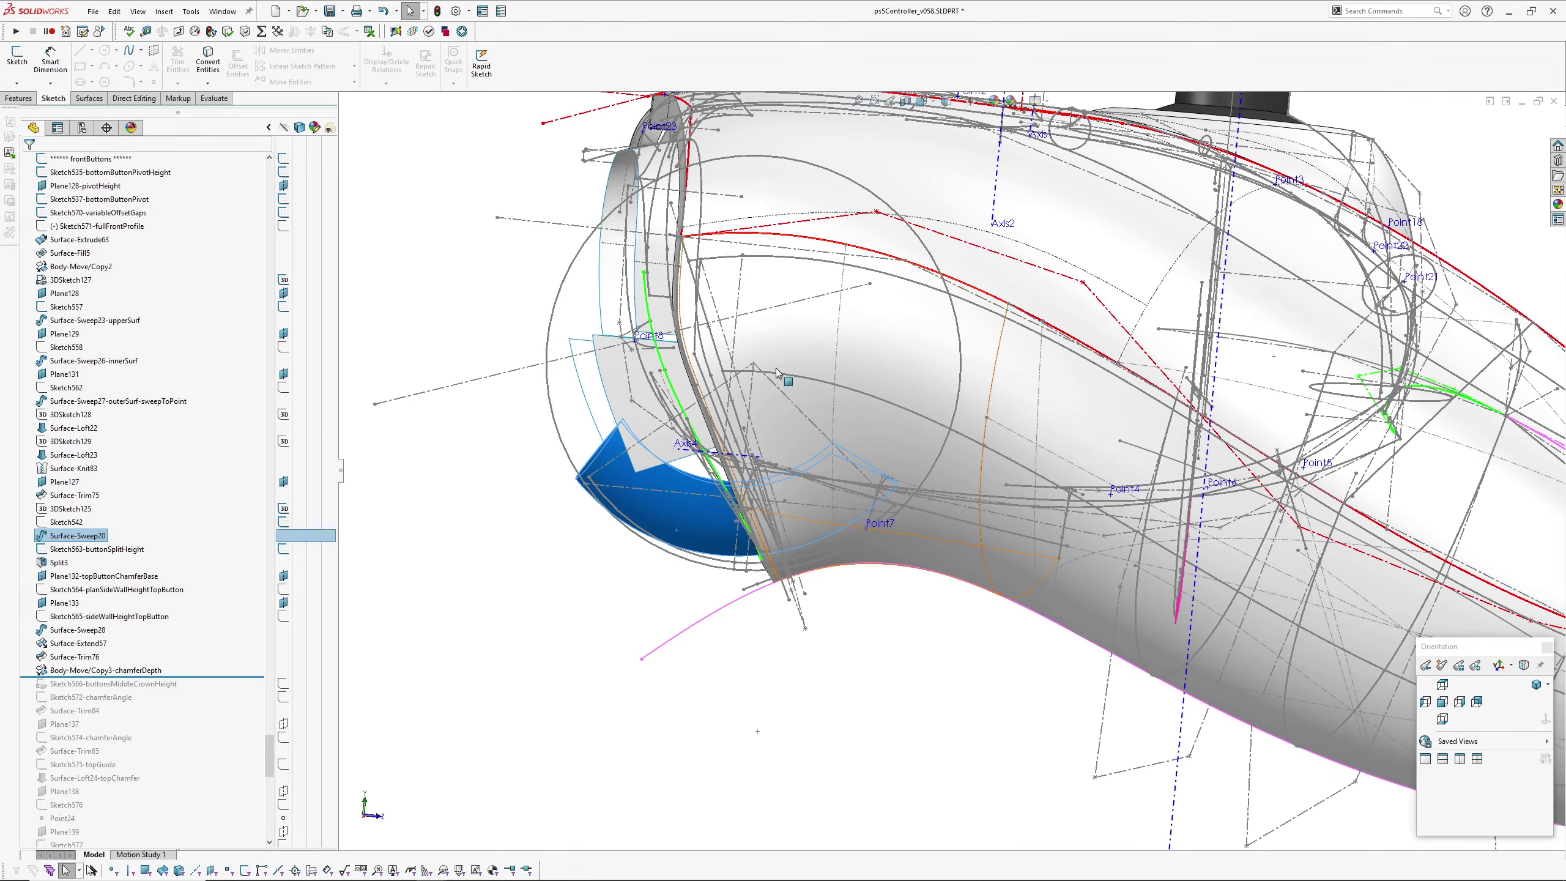
pyautogui.click(753, 363)
pyautogui.moveTo(754, 363)
pyautogui.mouseDown(button='middle')
pyautogui.moveTo(807, 364)
pyautogui.moveTo(779, 434)
pyautogui.mouseUp(button='middle')
pyautogui.hotkey('ctrl', 'shift', 'h')
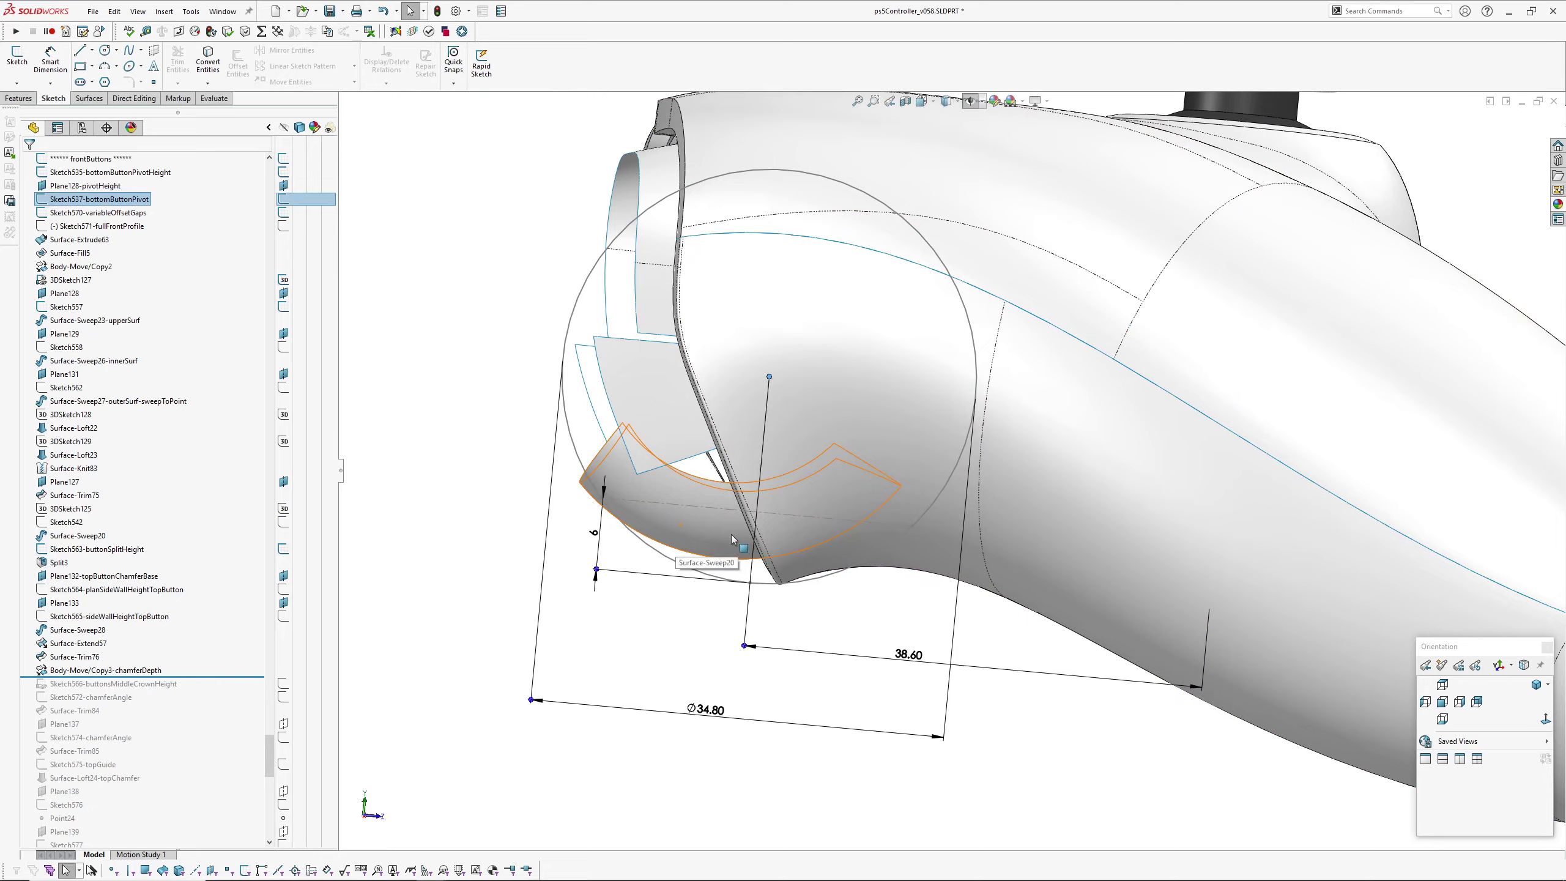
pyautogui.moveTo(732, 539)
pyautogui.mouseDown(button='middle')
pyautogui.moveTo(908, 491)
pyautogui.moveTo(904, 529)
pyautogui.mouseUp(button='middle')
pyautogui.moveTo(596, 395); pyautogui.dragTo(740, 443, button='middle')
pyautogui.press('Escape')
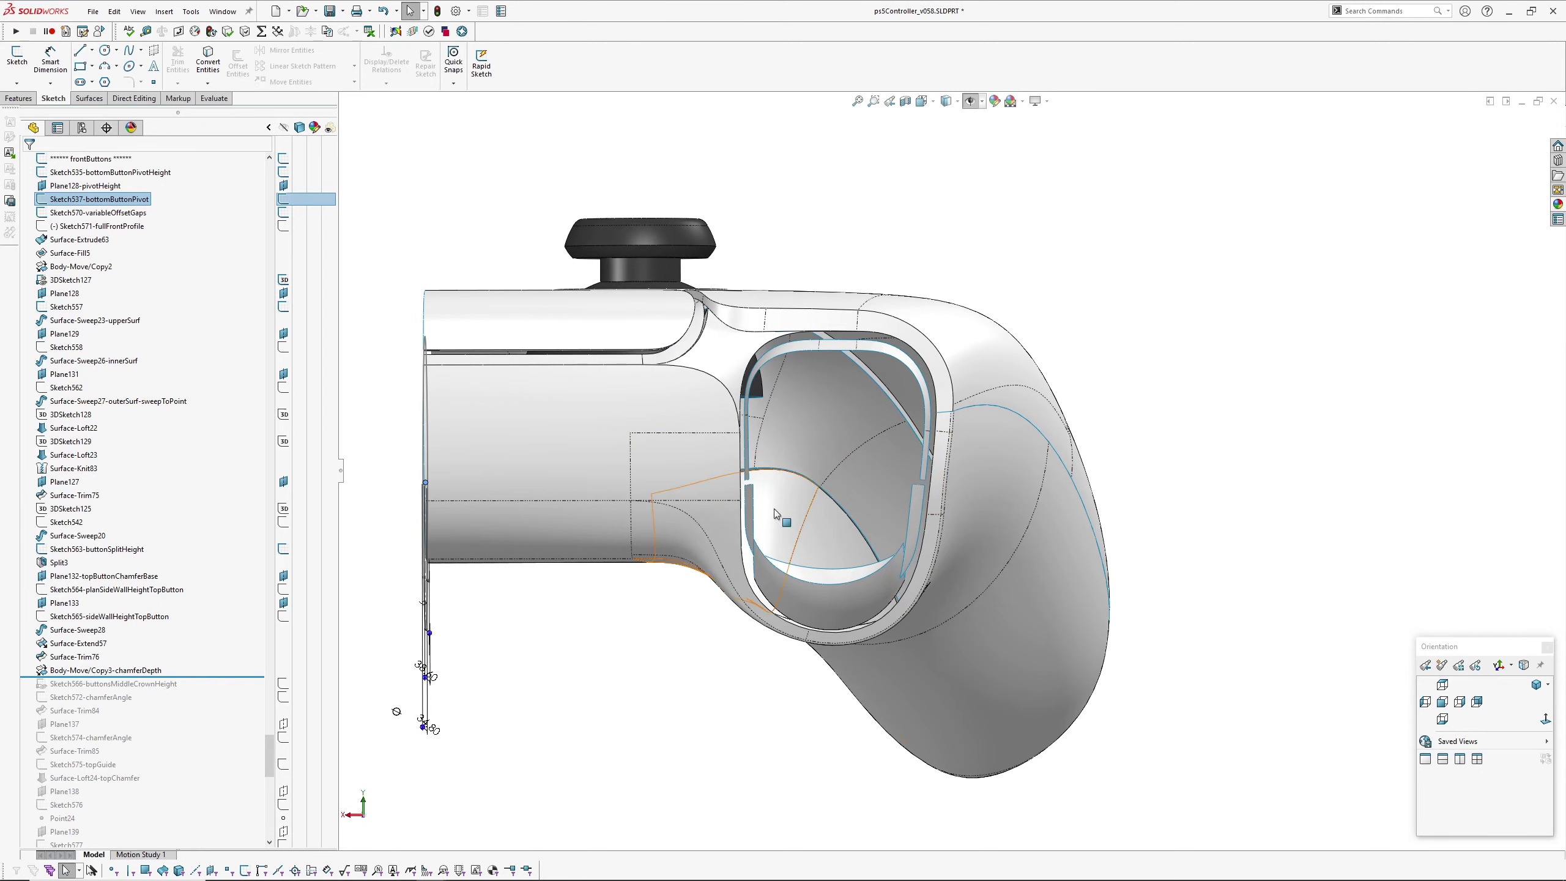
# Select the Split3 faces at the upper corner and top of the front button opening to examine the top button's surfaces.
pyautogui.moveTo(924, 357); pyautogui.dragTo(895, 472, button='middle')
pyautogui.scroll(-3, 734, 459)
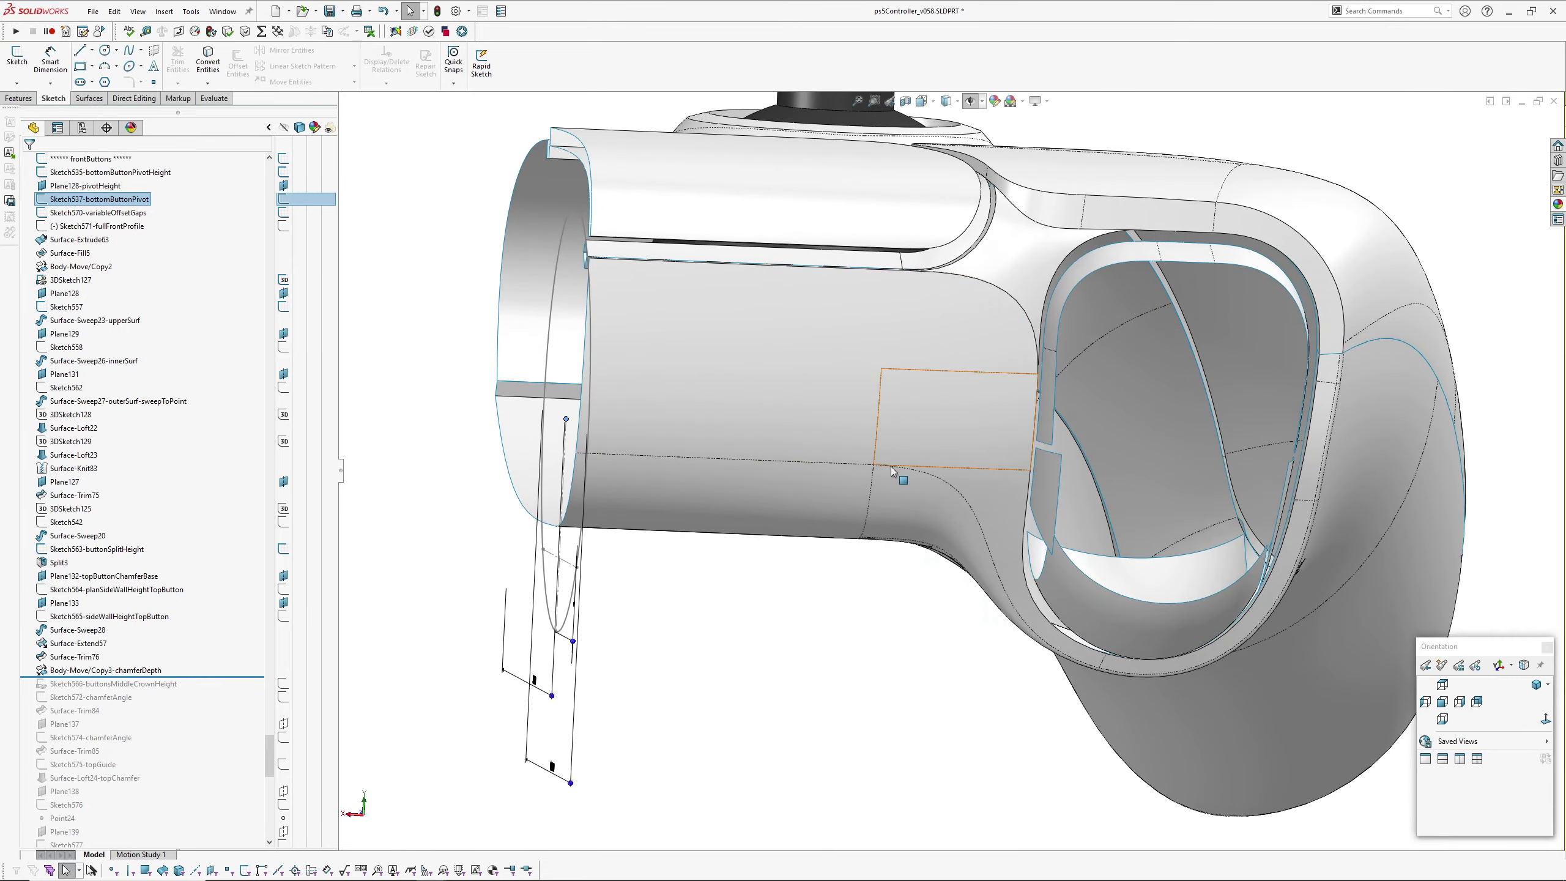
pyautogui.keyDown('ctrl'); pyautogui.moveTo(1047, 400); pyautogui.dragTo(815, 389, button='middle'); pyautogui.keyUp('ctrl')
pyautogui.click(886, 420)
pyautogui.click(943, 293)
pyautogui.click(815, 389)
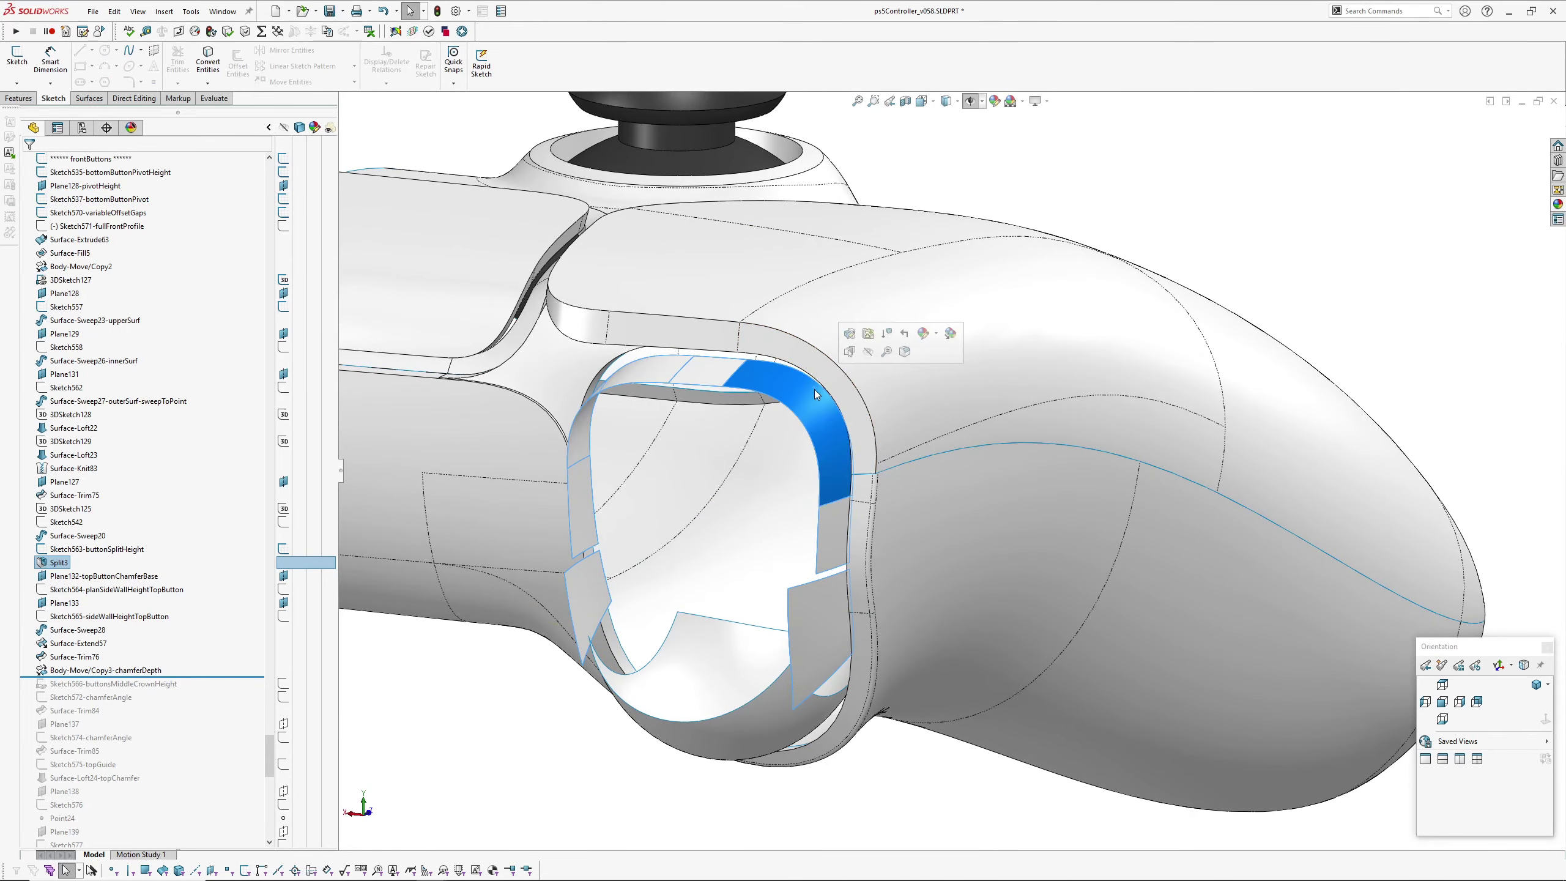
pyautogui.click(705, 365)
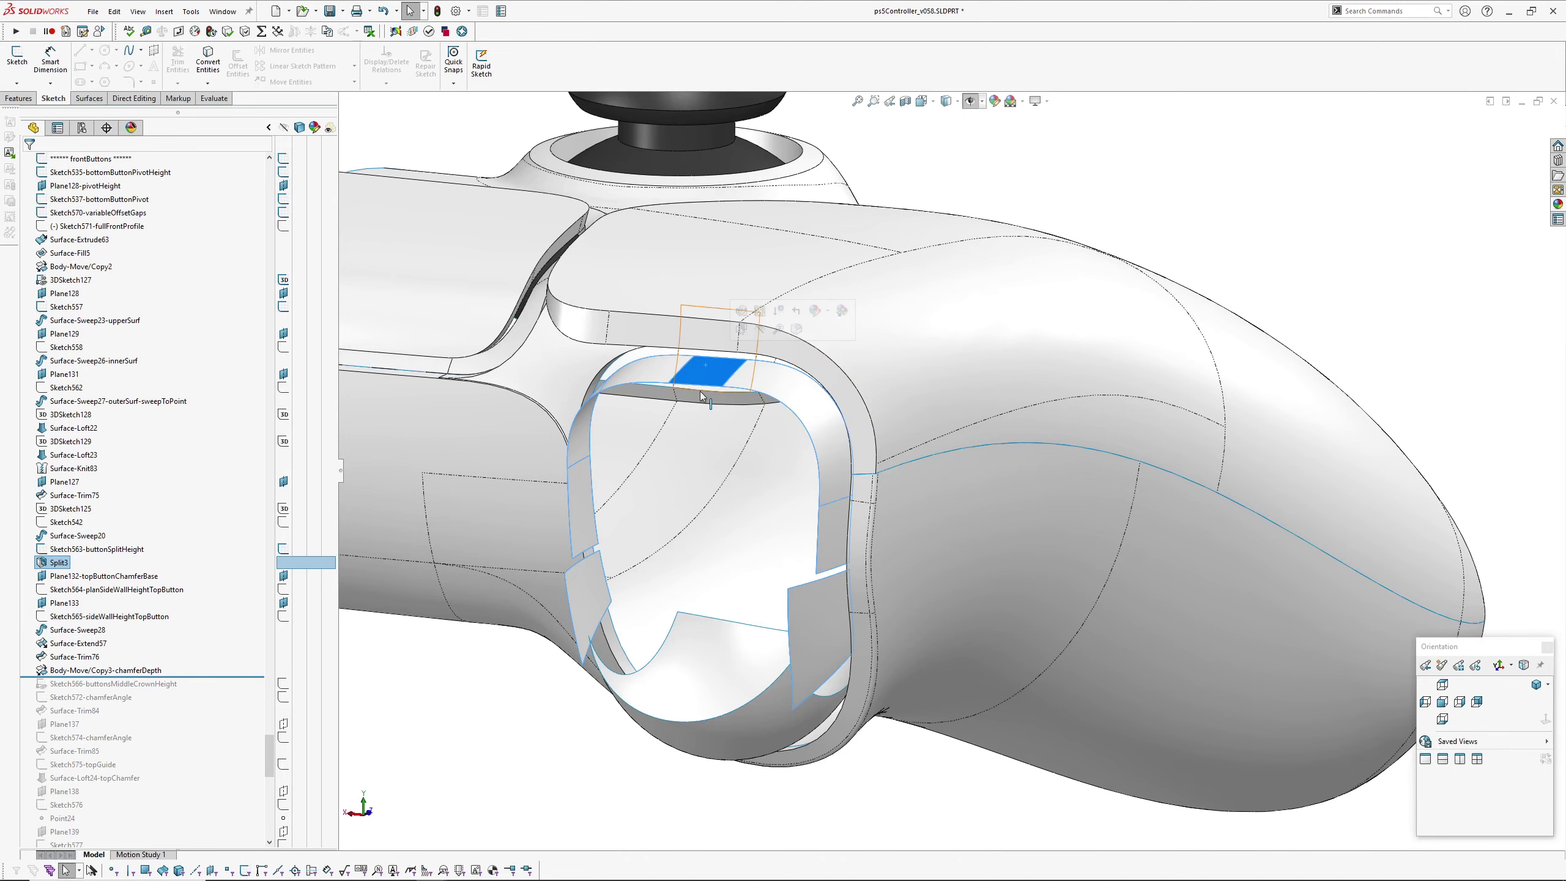
pyautogui.keyDown('ctrl'); pyautogui.moveTo(802, 508); pyautogui.dragTo(818, 384, button='middle'); pyautogui.keyUp('ctrl')
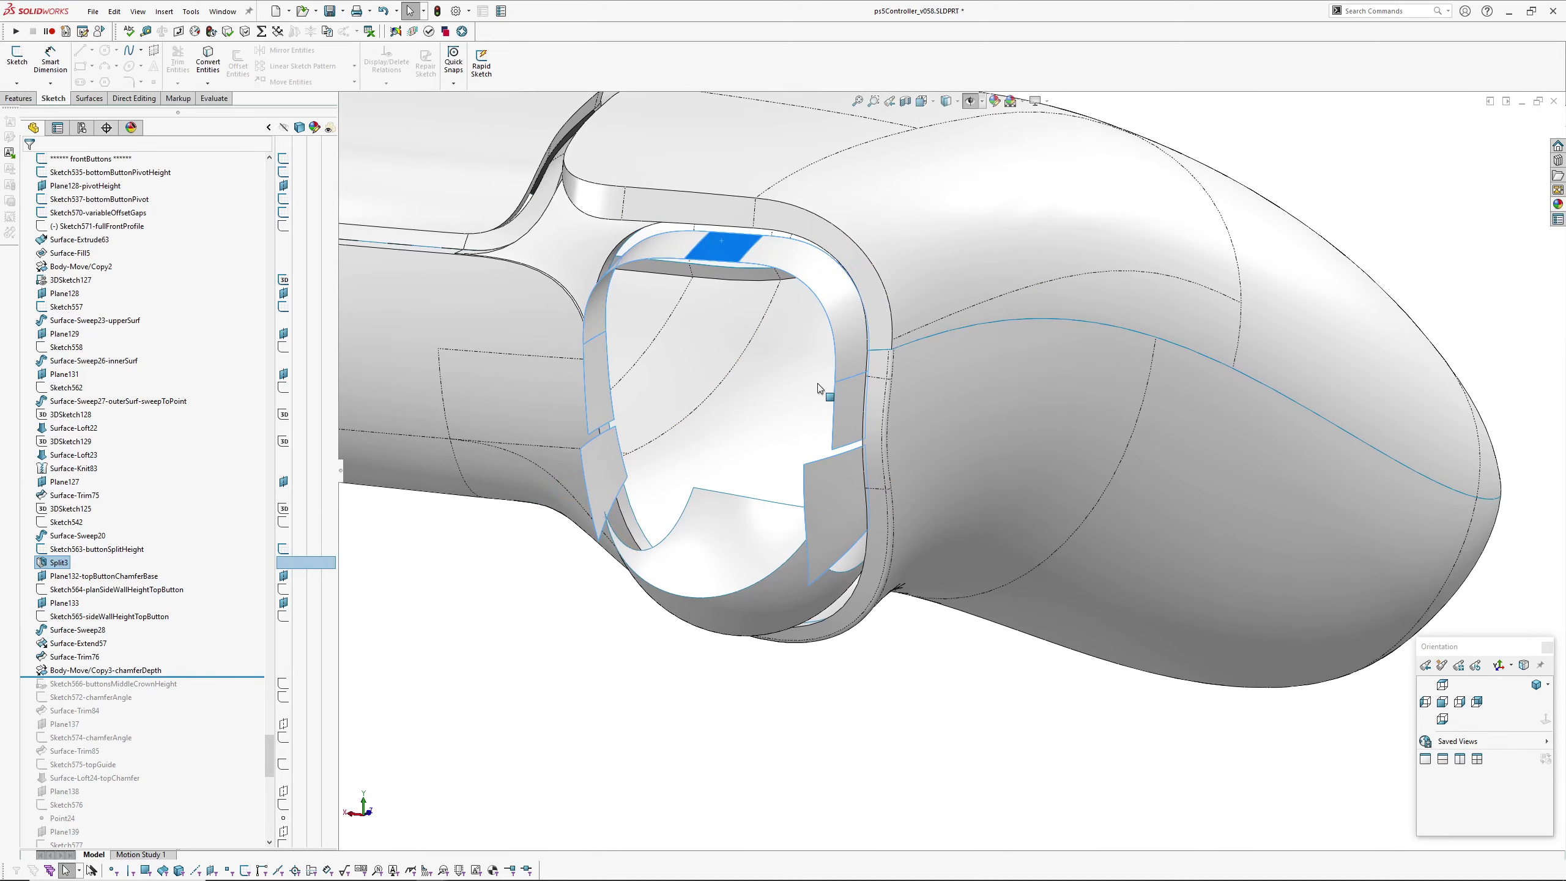
# Examine the bottom button's side wall, then select Surface-Sweep20 to see how they intersect.
pyautogui.moveTo(689, 677); pyautogui.dragTo(801, 602, button='middle')
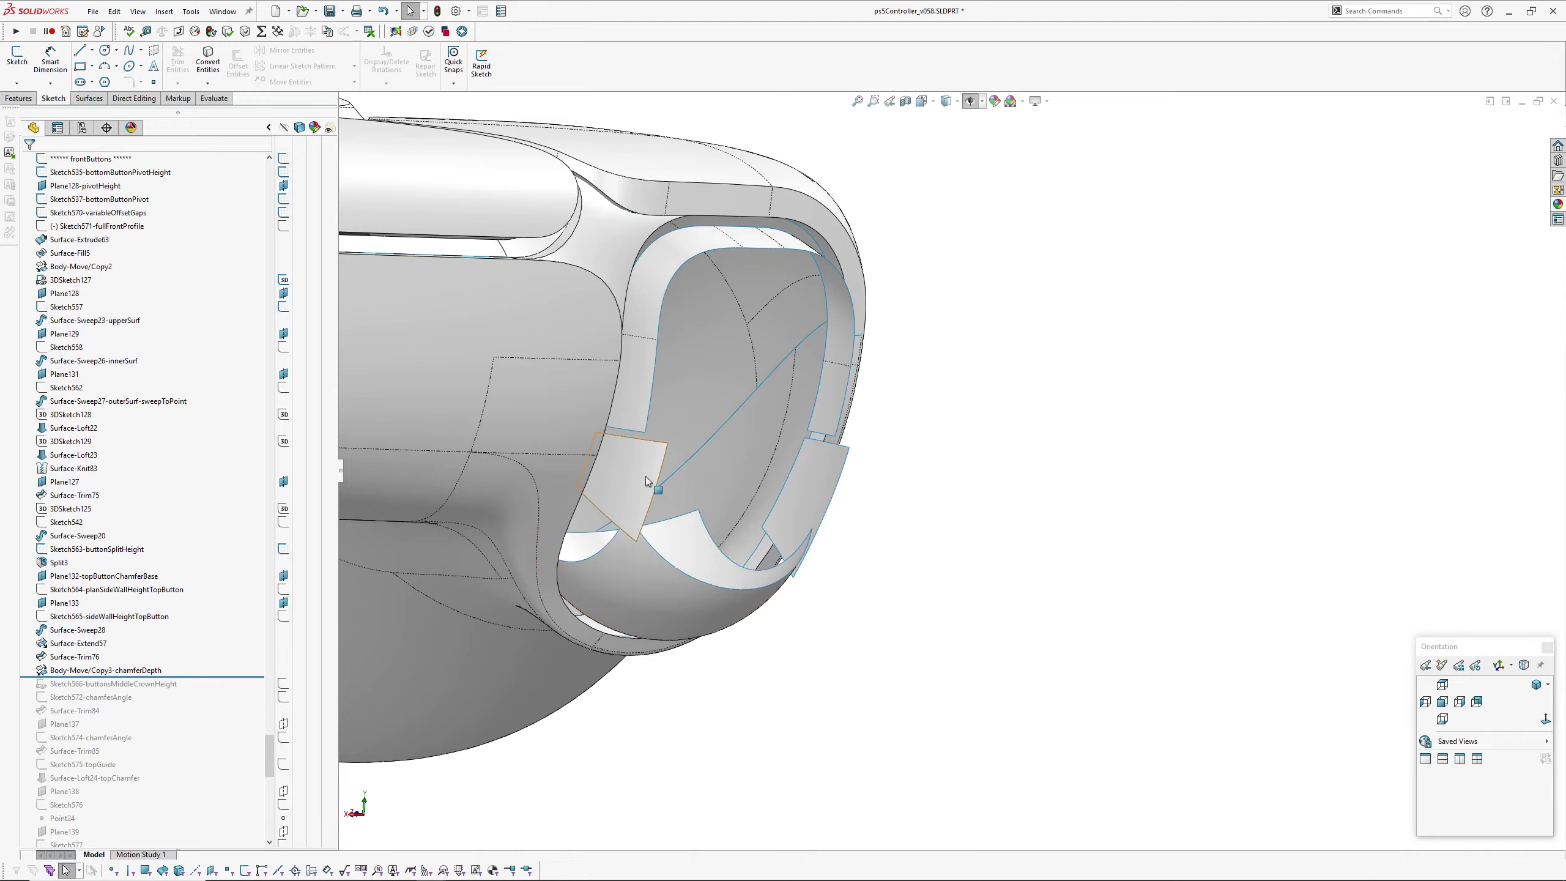
pyautogui.click(629, 505)
pyautogui.click(642, 588)
pyautogui.moveTo(686, 617); pyautogui.dragTo(747, 579, button='middle')
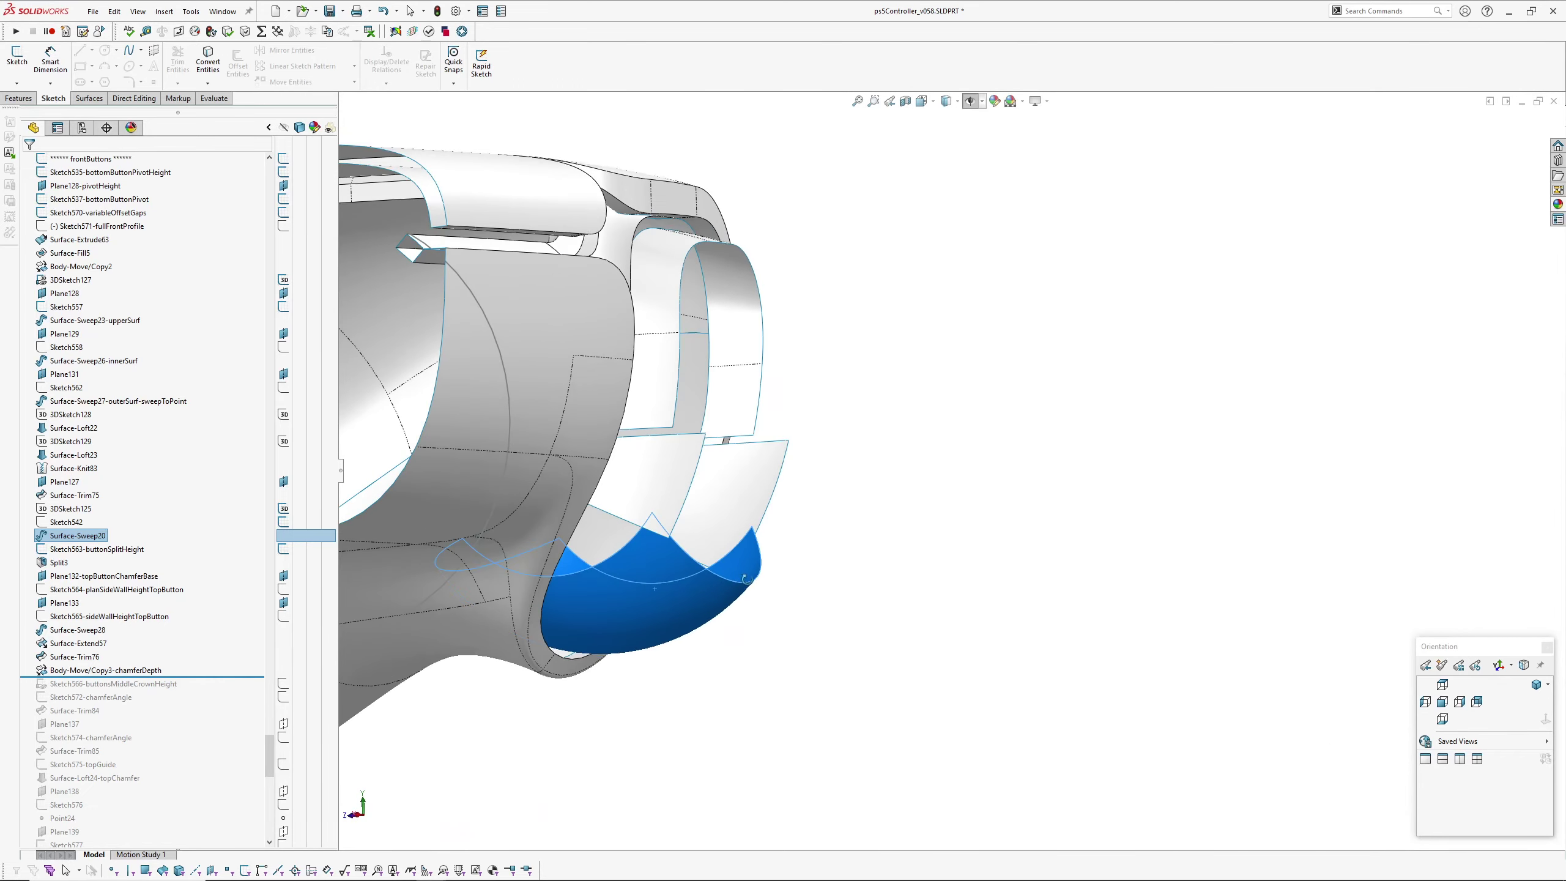
# Roll the feature history forward to just after Surface-Loft26-bottomButtonFrontSurface and hide the shell around the front buttons.
pyautogui.scroll(-3, 197, 625)
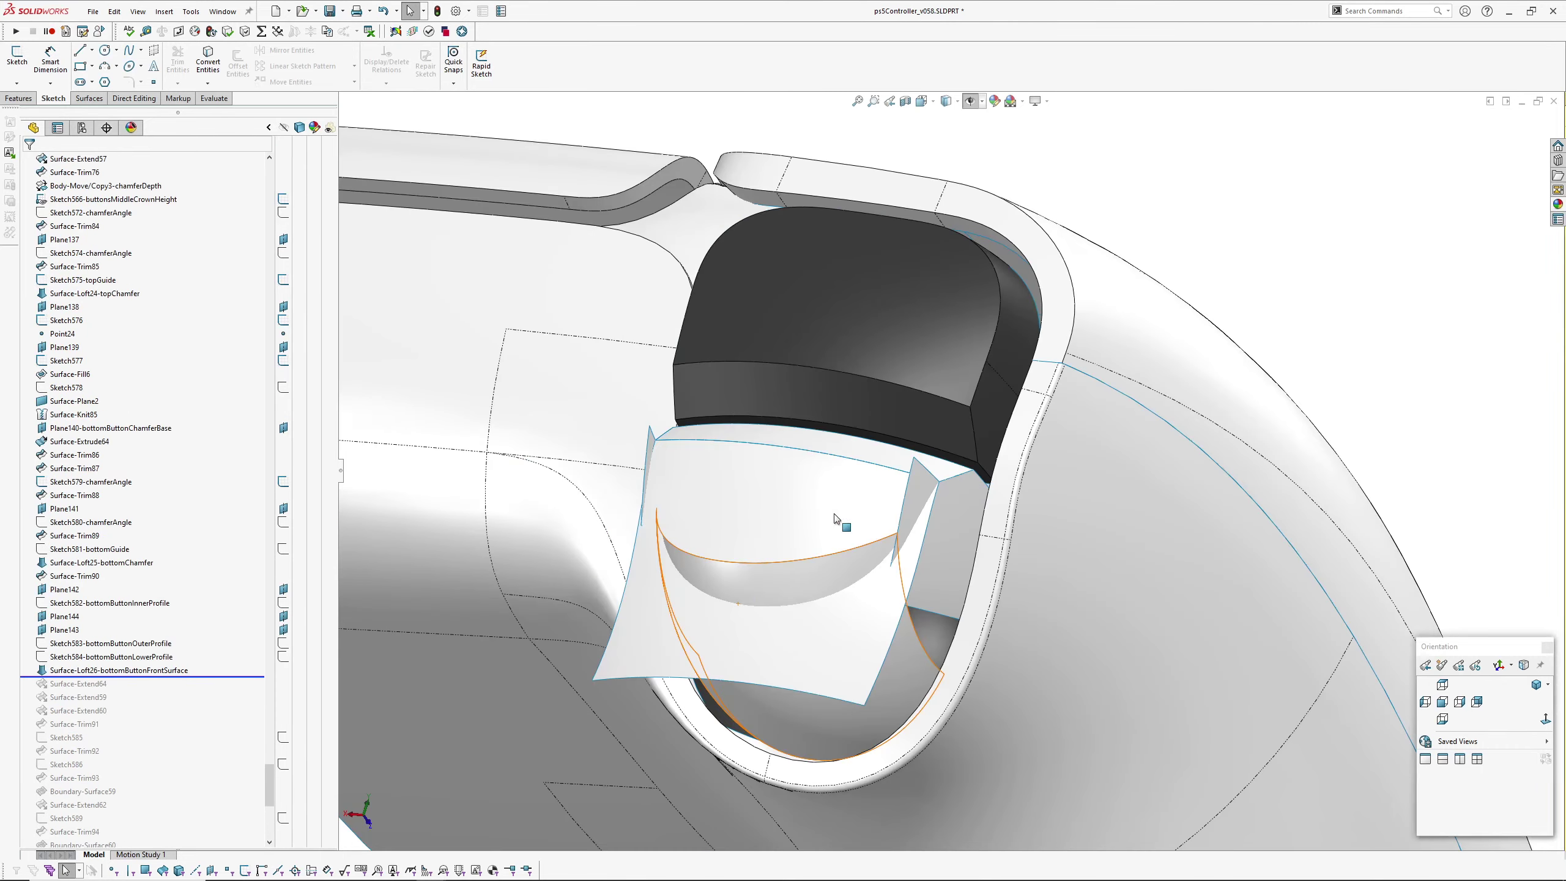
pyautogui.moveTo(839, 518); pyautogui.dragTo(679, 474, button='middle')
pyautogui.press('Tab')
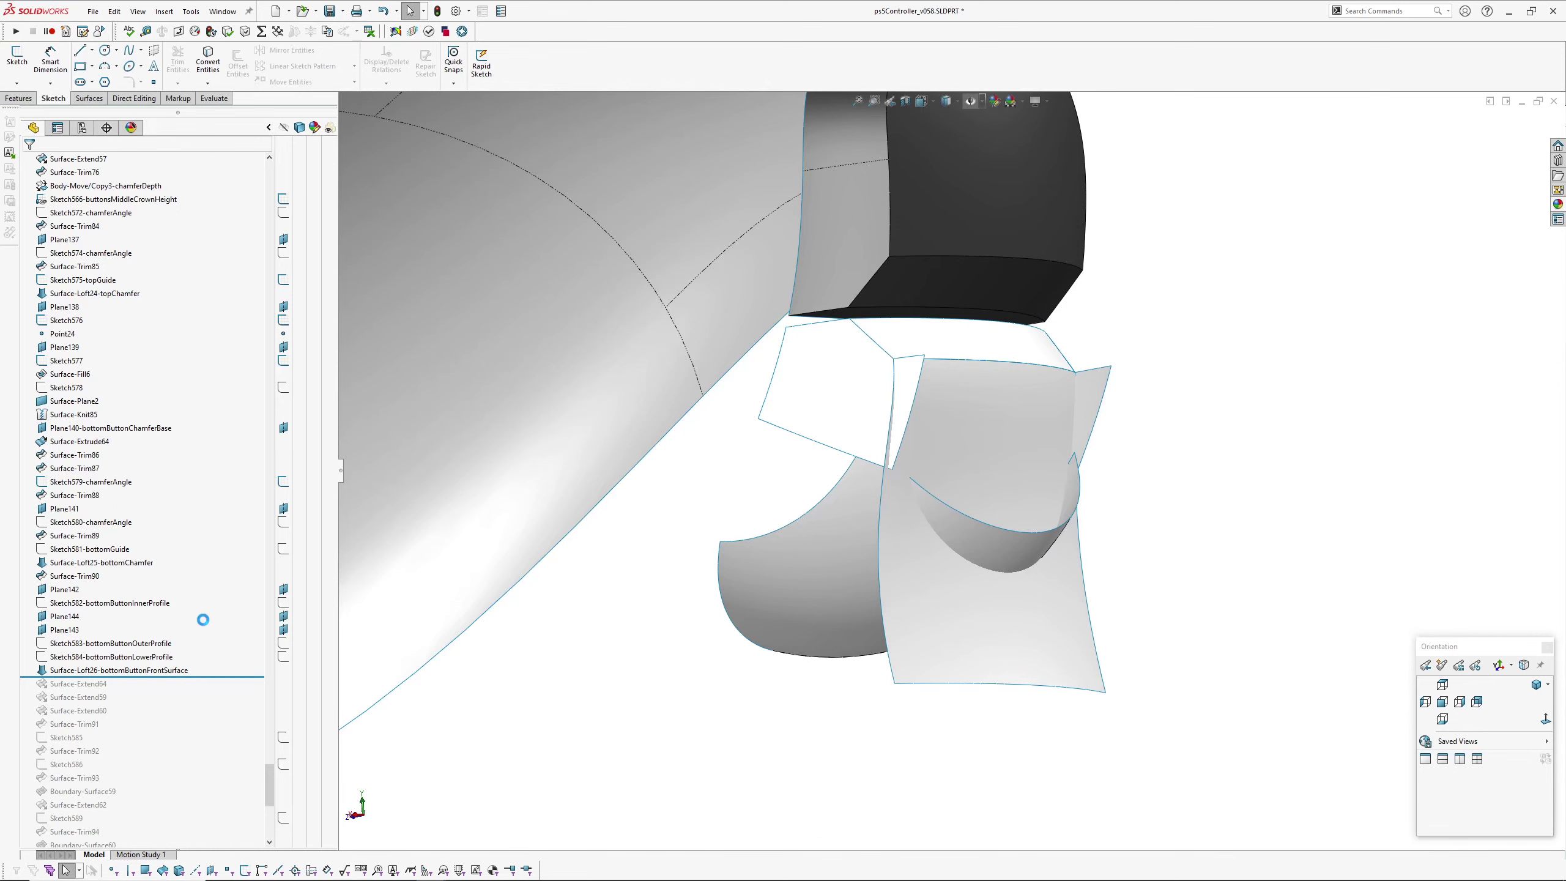
pyautogui.moveTo(800, 642); pyautogui.dragTo(776, 594, button='middle')
# Roll the feature history forward to just after Sketch596 and select the upper face of the bottom button for inspection.
pyautogui.scroll(-5, 228, 475)
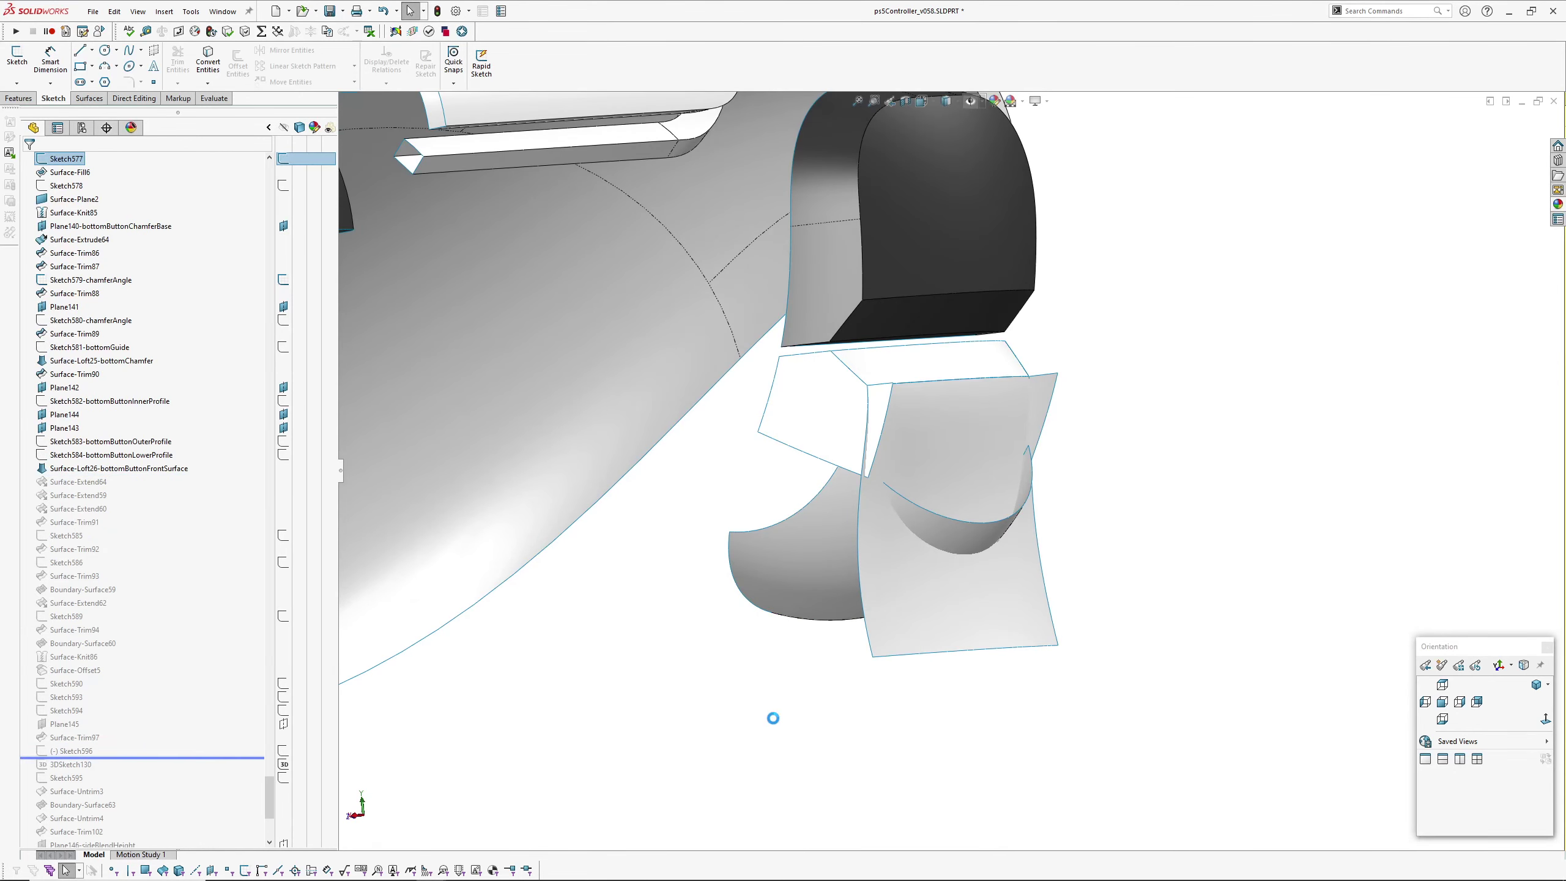
pyautogui.moveTo(789, 406)
pyautogui.mouseDown(button='middle')
pyautogui.moveTo(888, 599)
pyautogui.moveTo(738, 497)
pyautogui.moveTo(930, 469)
pyautogui.moveTo(931, 448)
pyautogui.moveTo(776, 569)
pyautogui.mouseUp(button='middle')
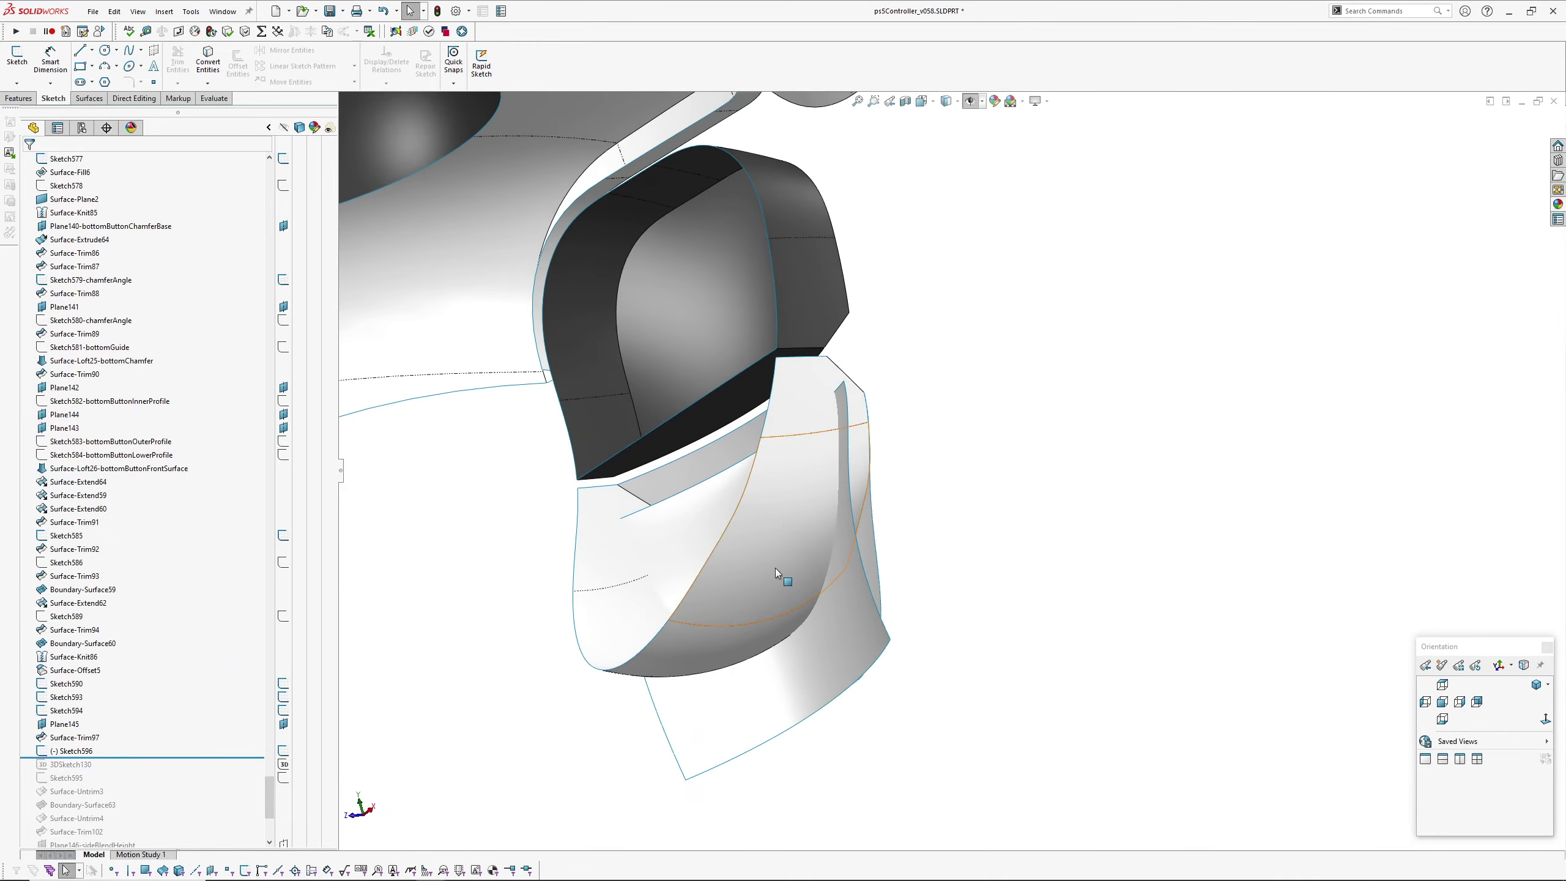
pyautogui.click(798, 407)
pyautogui.moveTo(796, 420); pyautogui.dragTo(761, 417, button='middle')
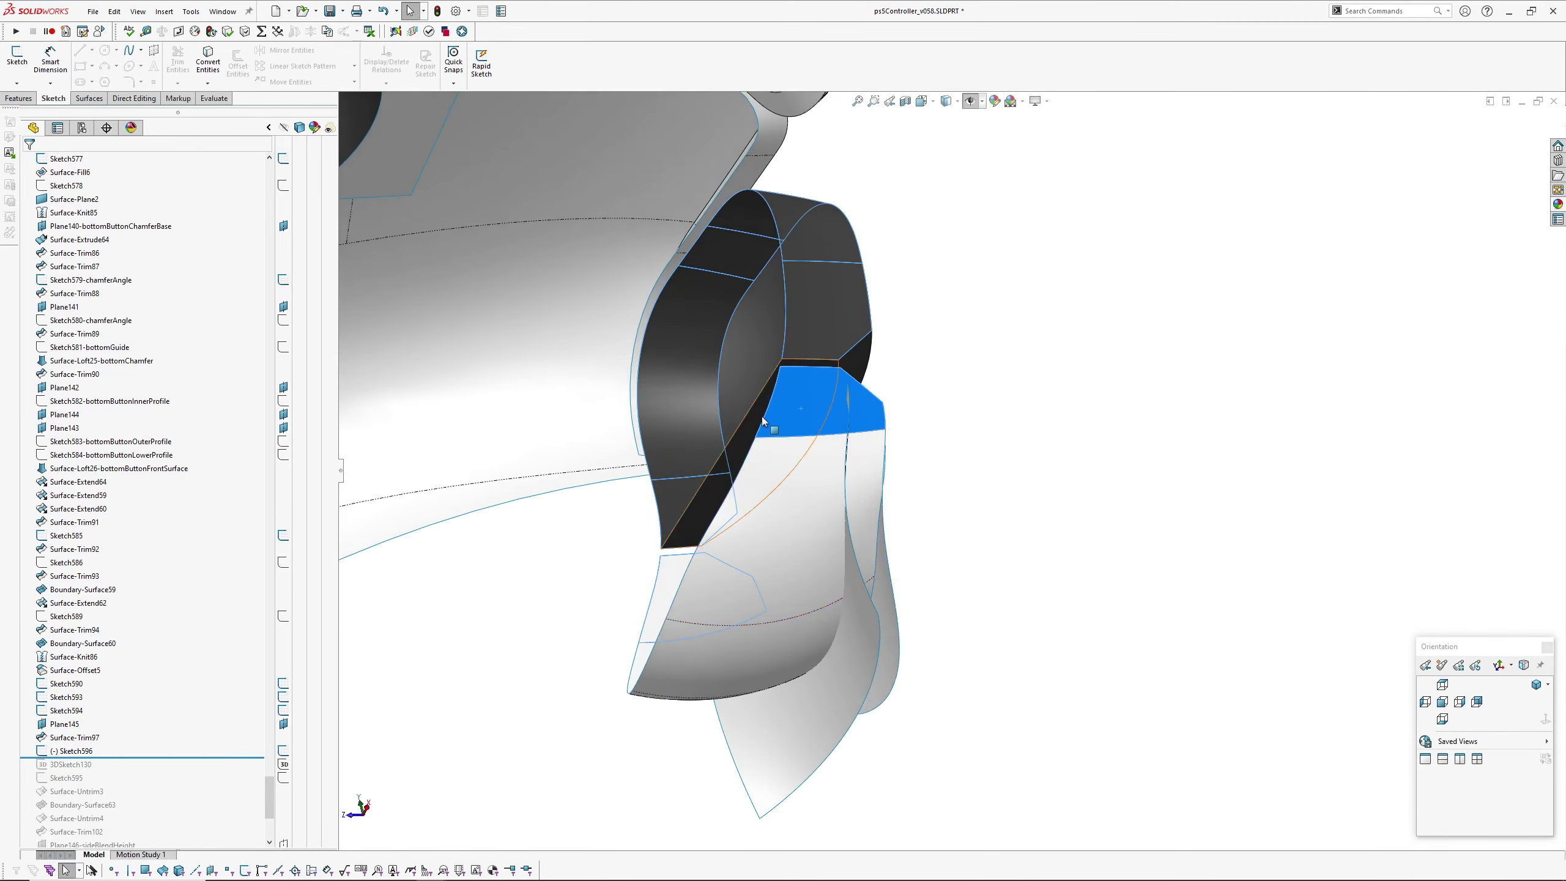
# Select the remaining bottom button faces in turn, ending with Surface-Offset5, to examine the offset behind the front surface.
pyautogui.click(720, 654)
pyautogui.moveTo(764, 629); pyautogui.dragTo(710, 688, button='middle')
pyautogui.click(771, 539)
pyautogui.moveTo(771, 539); pyautogui.dragTo(814, 622, button='middle')
pyautogui.click(943, 621)
pyautogui.click(1012, 653)
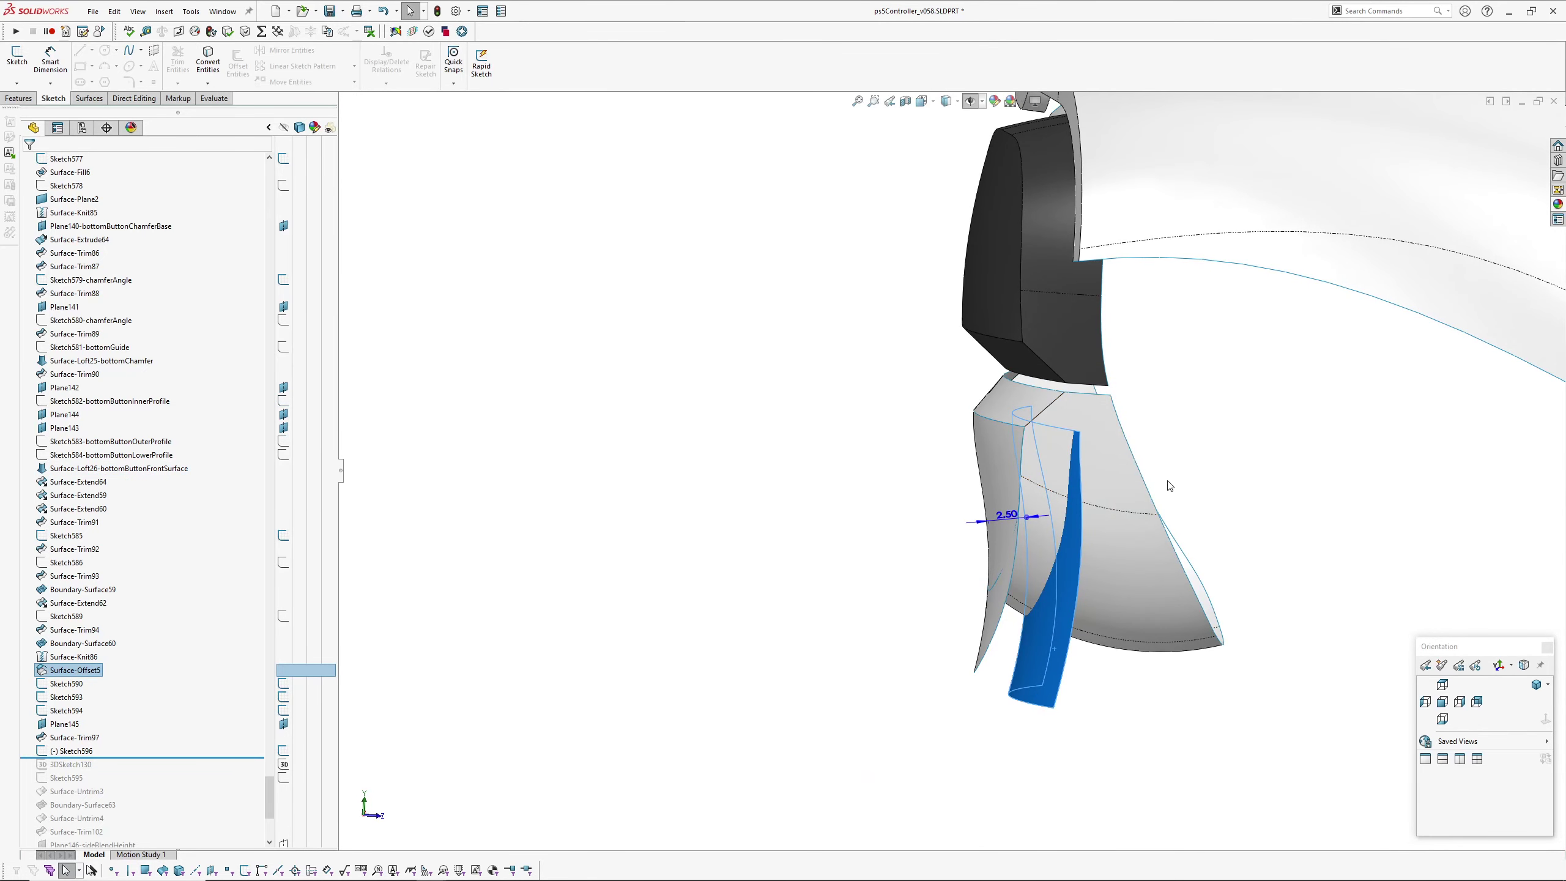
# Roll the feature history forward to just after Fillet10, examine that fillet on the bottom button's side, and clear the selection.
pyautogui.scroll(-5, 201, 684)
pyautogui.moveTo(201, 555); pyautogui.dragTo(201, 717)
pyautogui.moveTo(903, 602); pyautogui.dragTo(830, 494, button='middle')
pyautogui.click(871, 612)
pyautogui.click(919, 539)
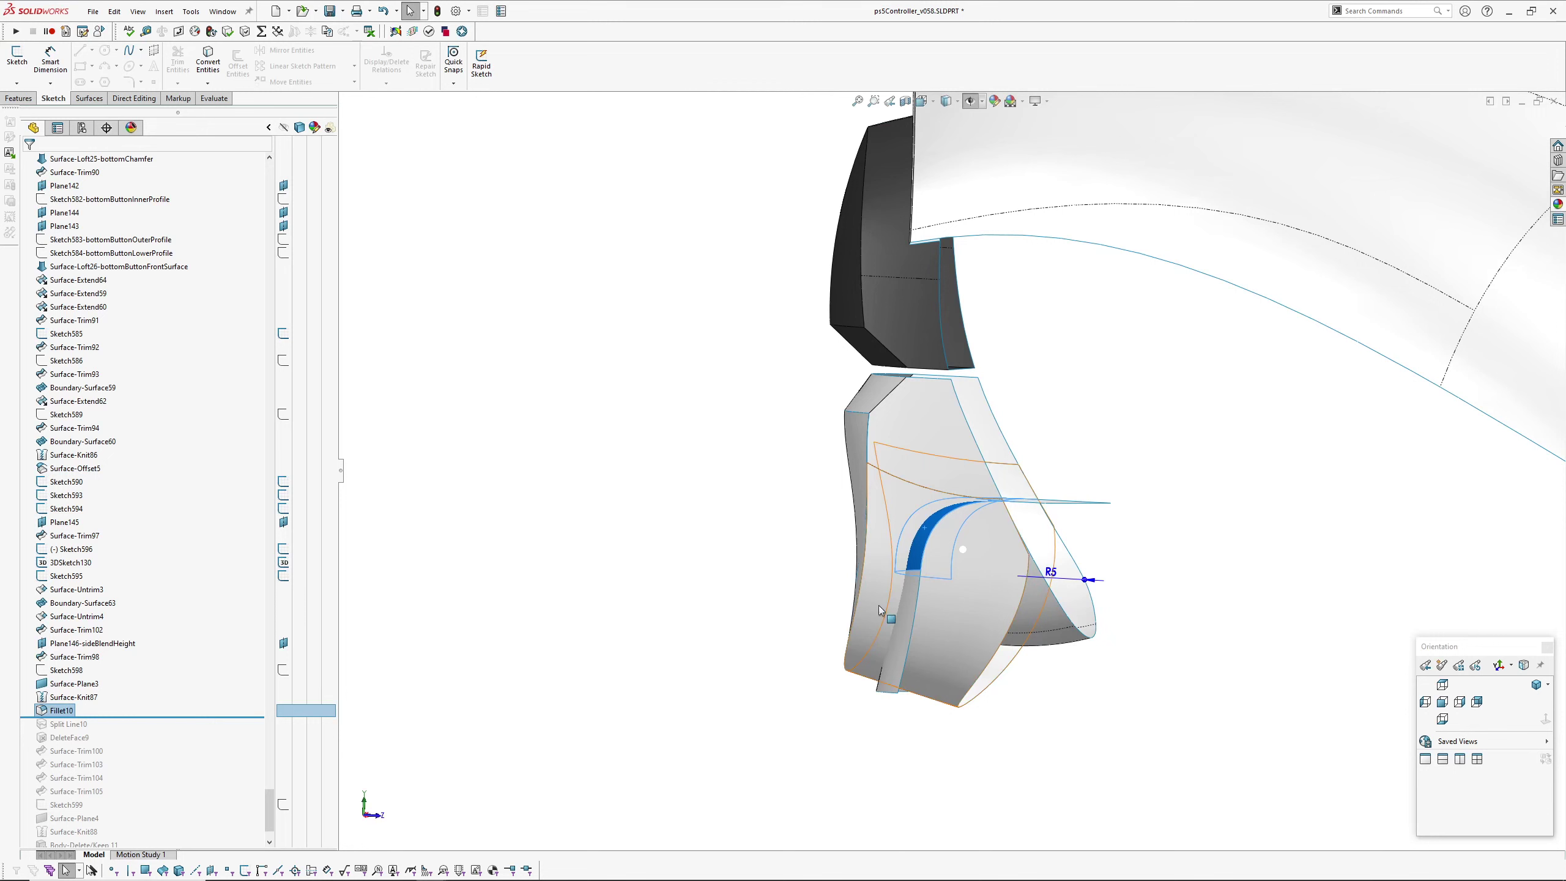
pyautogui.click(641, 673)
# Roll the feature history forward to just after Surface-Knit88 and inspect the trimmed and knitted bottom button.
pyautogui.scroll(-3, 158, 710)
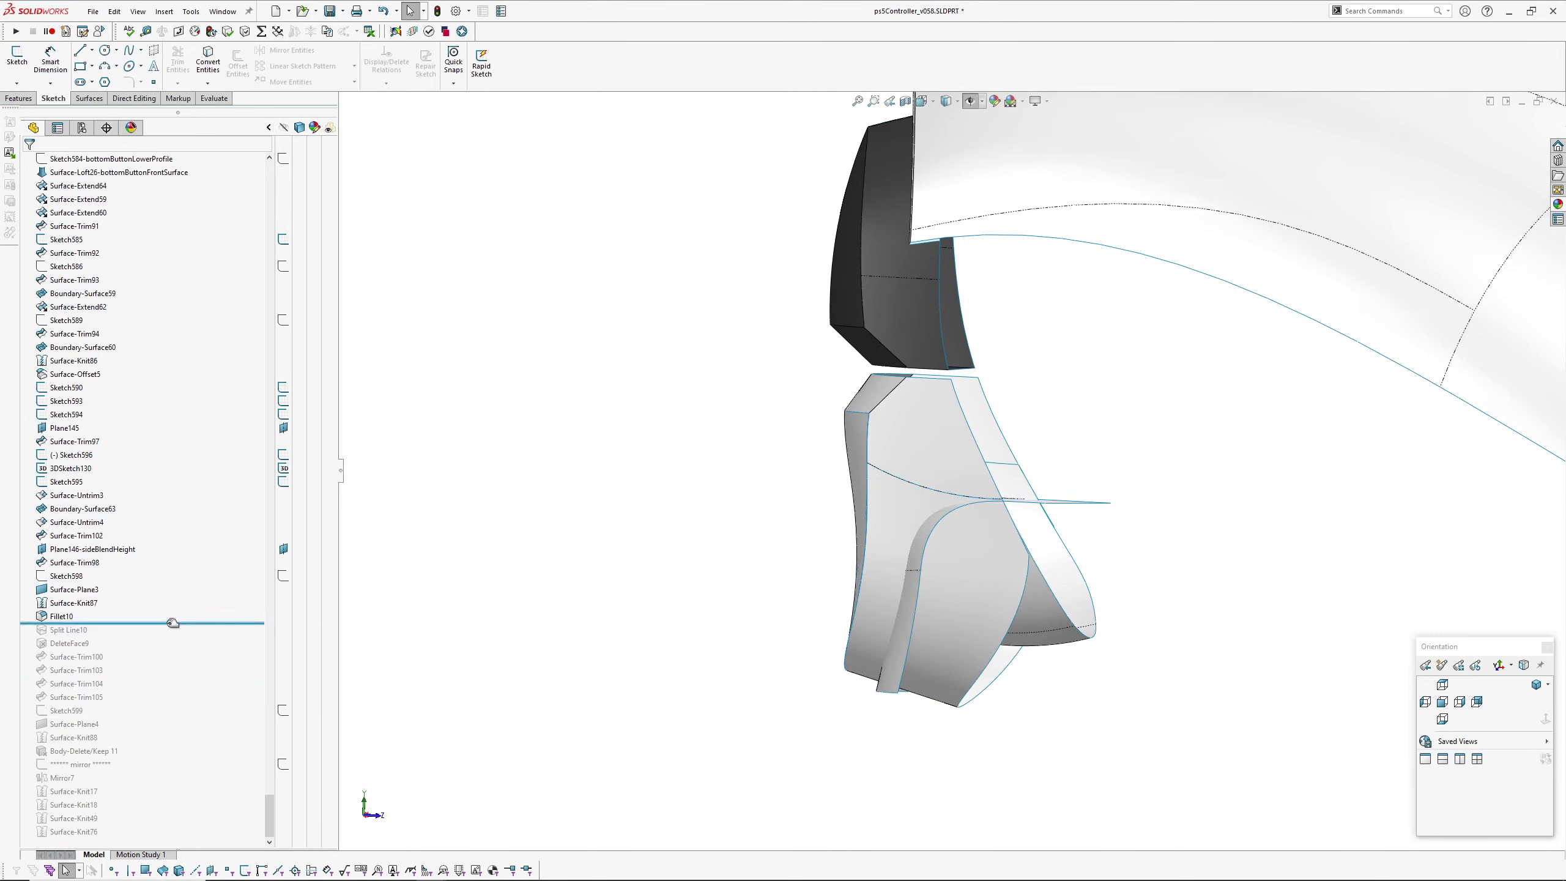
pyautogui.moveTo(173, 623); pyautogui.dragTo(160, 717)
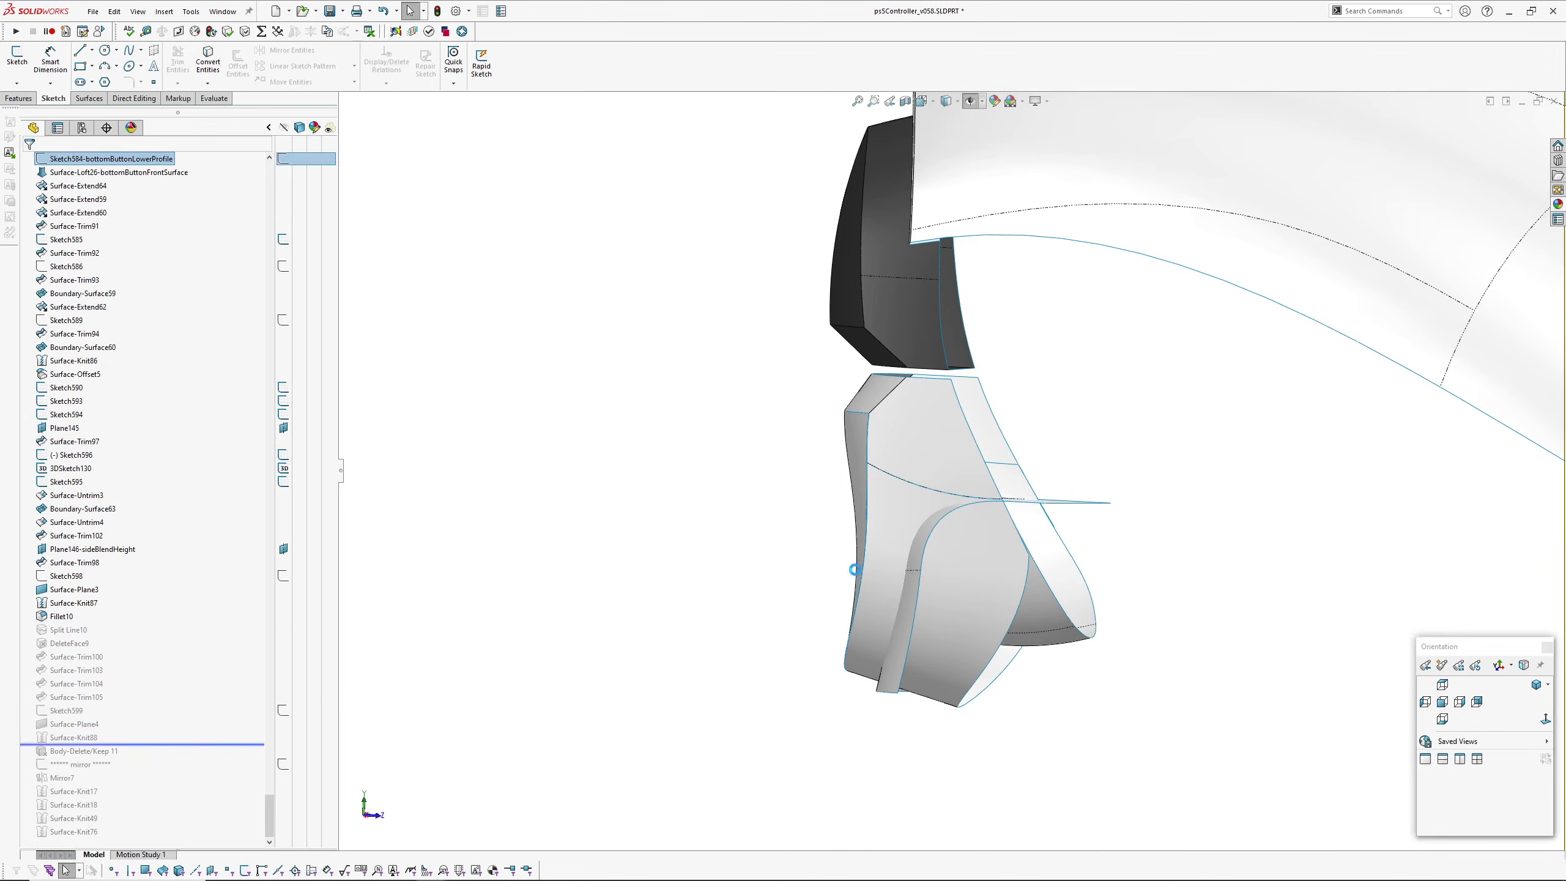
pyautogui.moveTo(993, 535); pyautogui.dragTo(934, 466, button='middle')
pyautogui.scroll(-3, 940, 541)
pyautogui.moveTo(992, 600); pyautogui.dragTo(1000, 514, button='middle')
# Run a deviation analysis on the curved blend edge at the bottom button's side, examine the result, and close the analysis.
pyautogui.scroll(-10, 1055, 389)
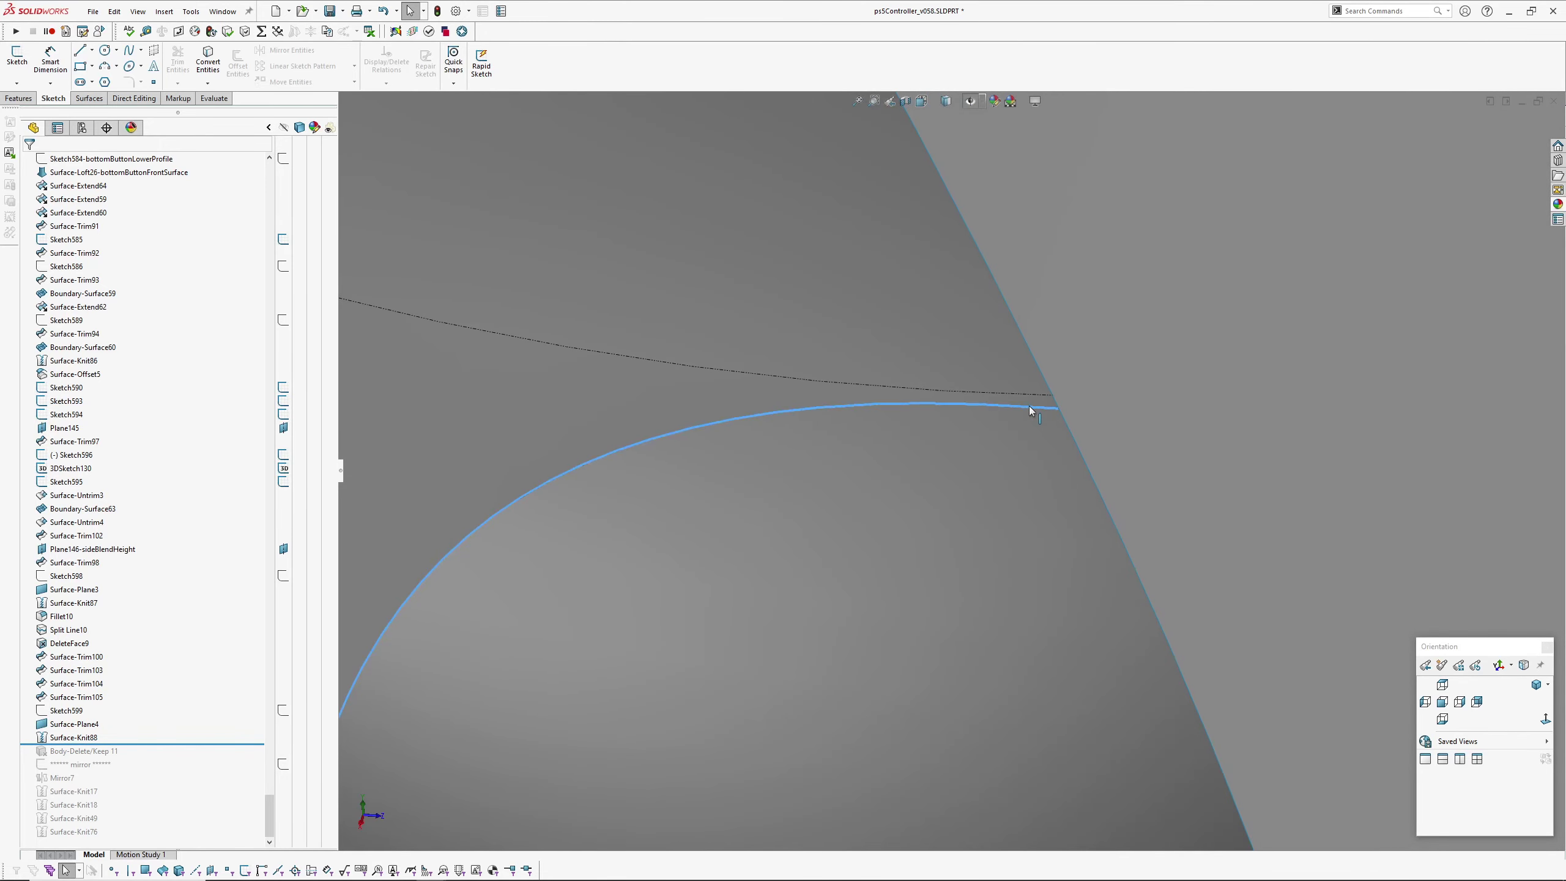
pyautogui.press('d')
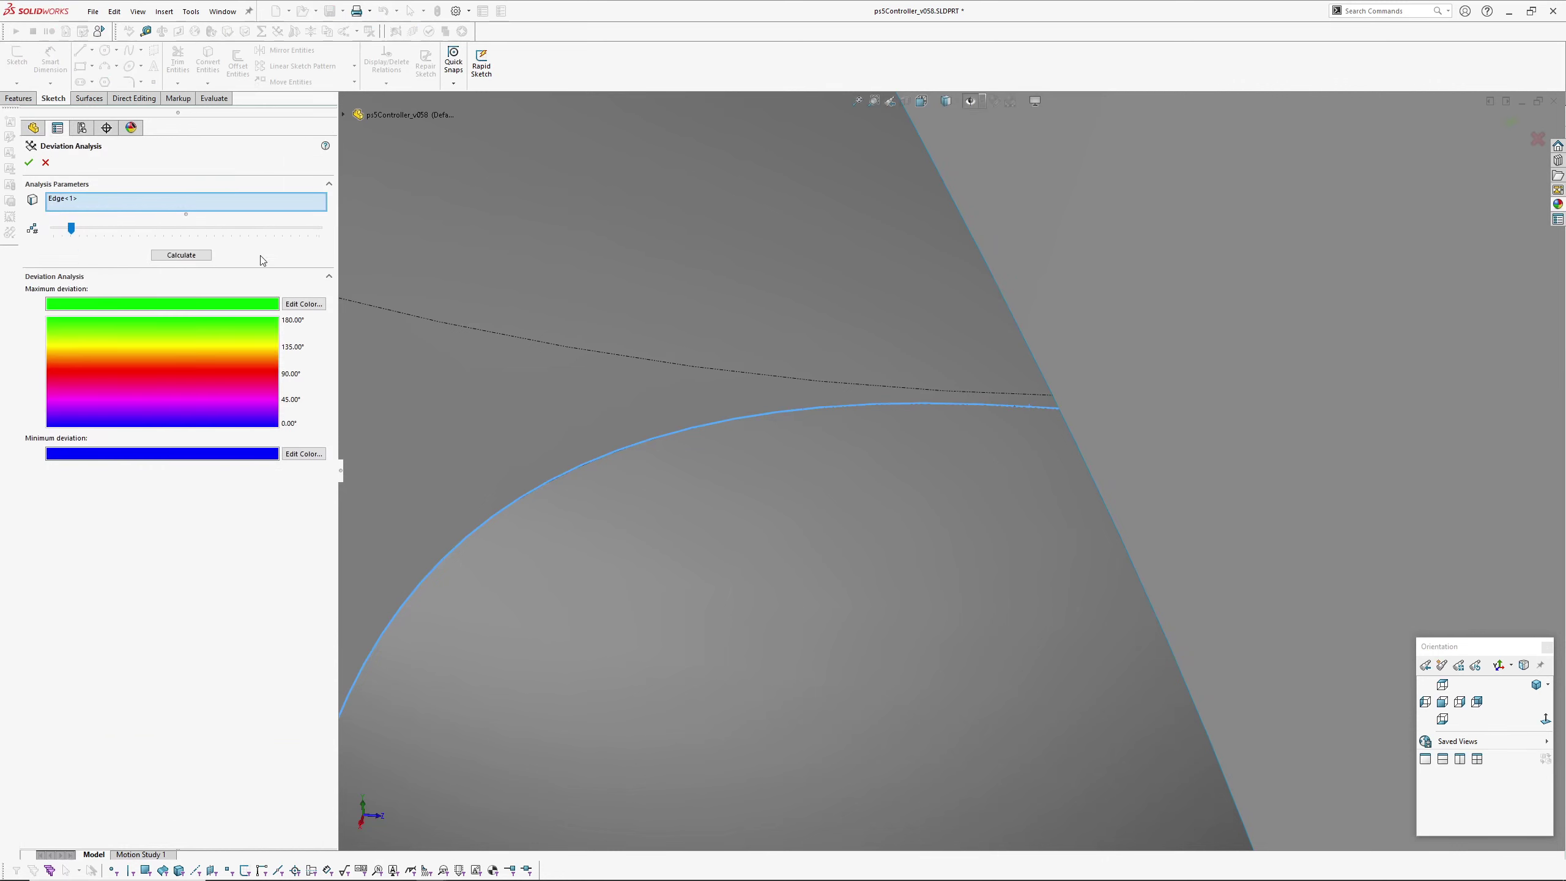
pyautogui.click(175, 255)
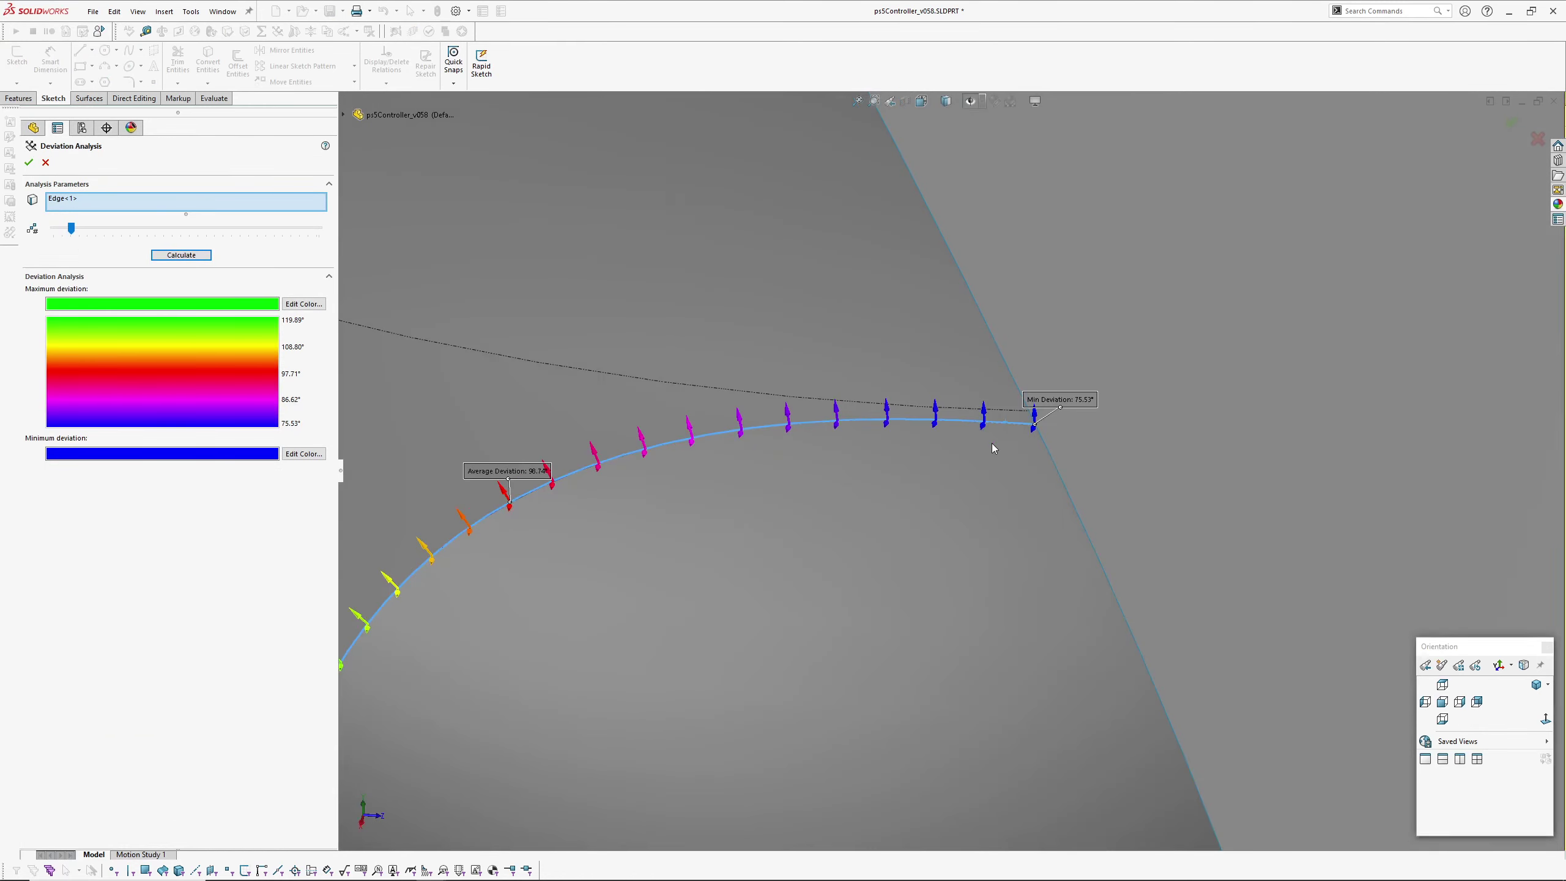
pyautogui.moveTo(994, 448)
pyautogui.mouseDown(button='middle')
pyautogui.moveTo(942, 435)
pyautogui.moveTo(993, 434)
pyautogui.mouseUp(button='middle')
pyautogui.scroll(3, 993, 434)
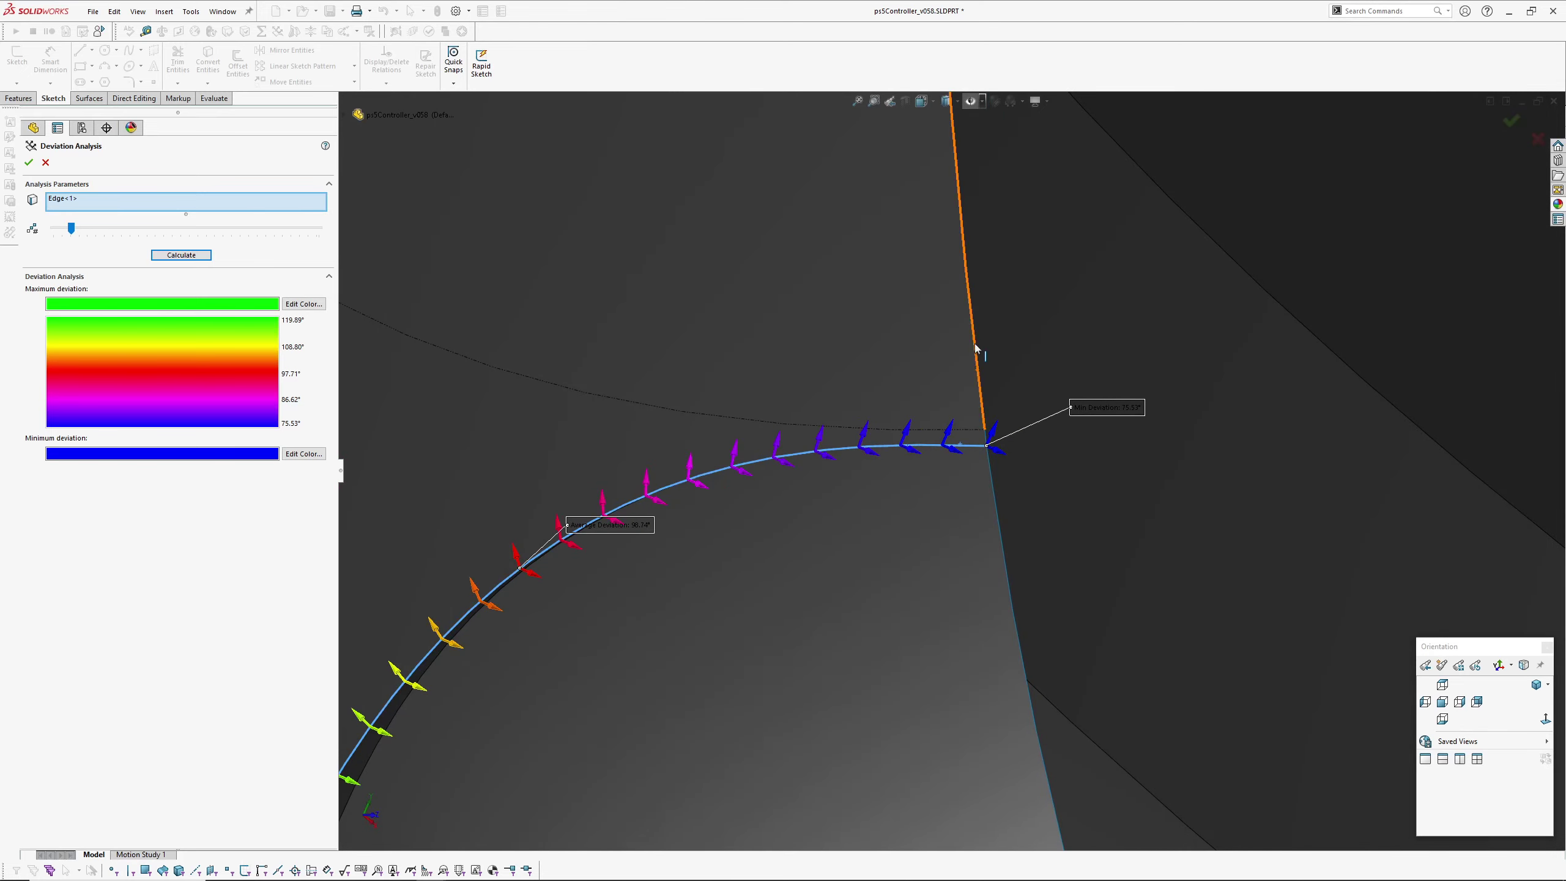
pyautogui.scroll(2, 963, 472)
pyautogui.press('Escape')
pyautogui.scroll(6, 899, 459)
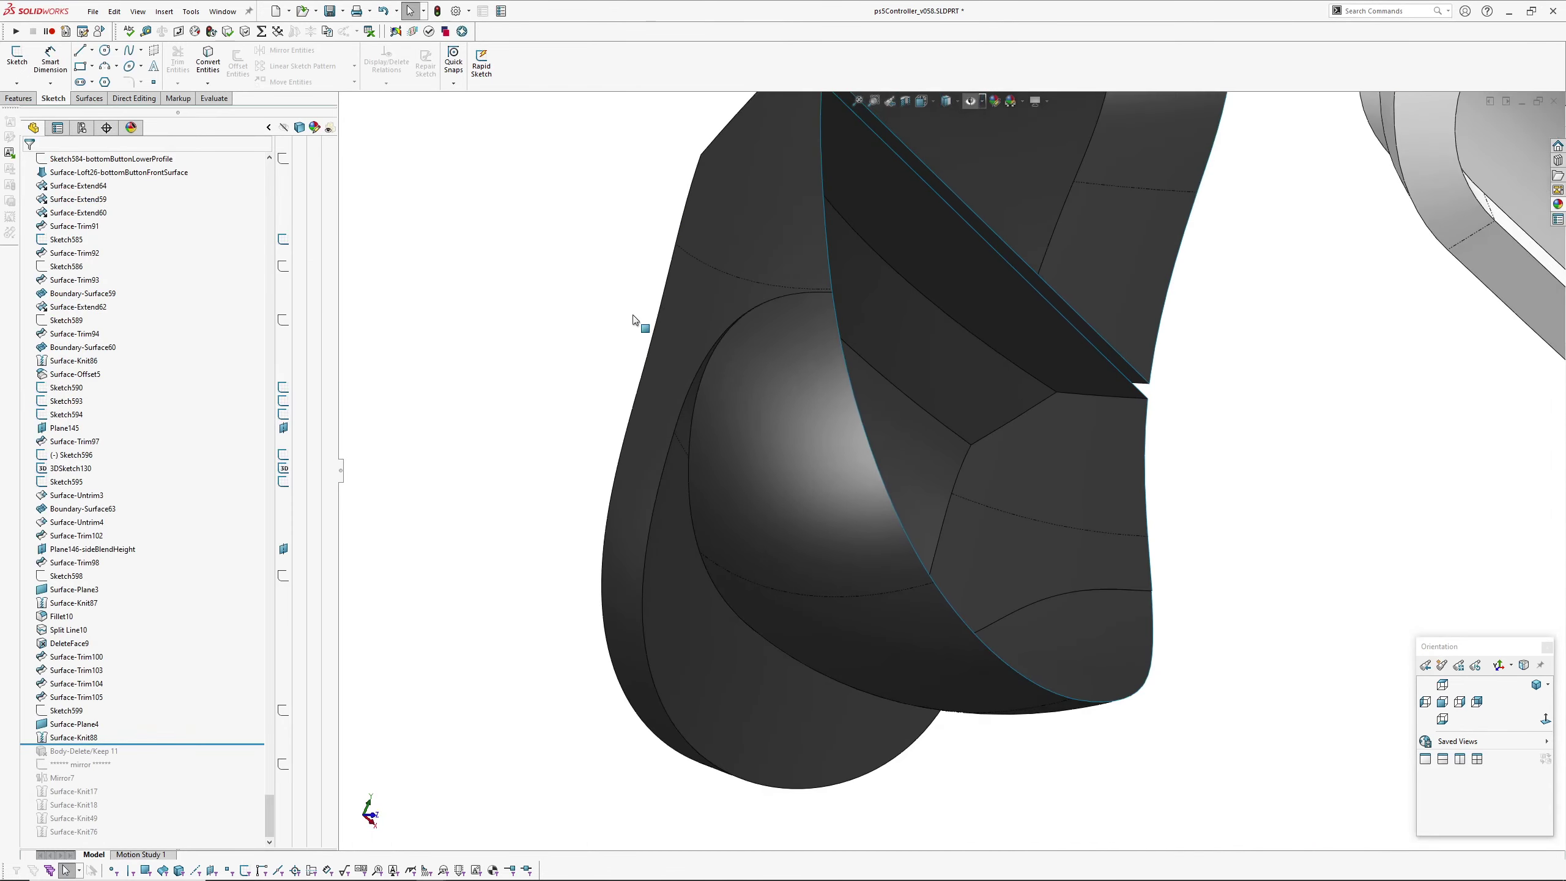
# Inspect the finished bottom button, then roll the feature history forward to the end to view the complete mirrored controller.
pyautogui.moveTo(878, 498); pyautogui.dragTo(763, 502, button='middle')
pyautogui.scroll(4, 856, 504)
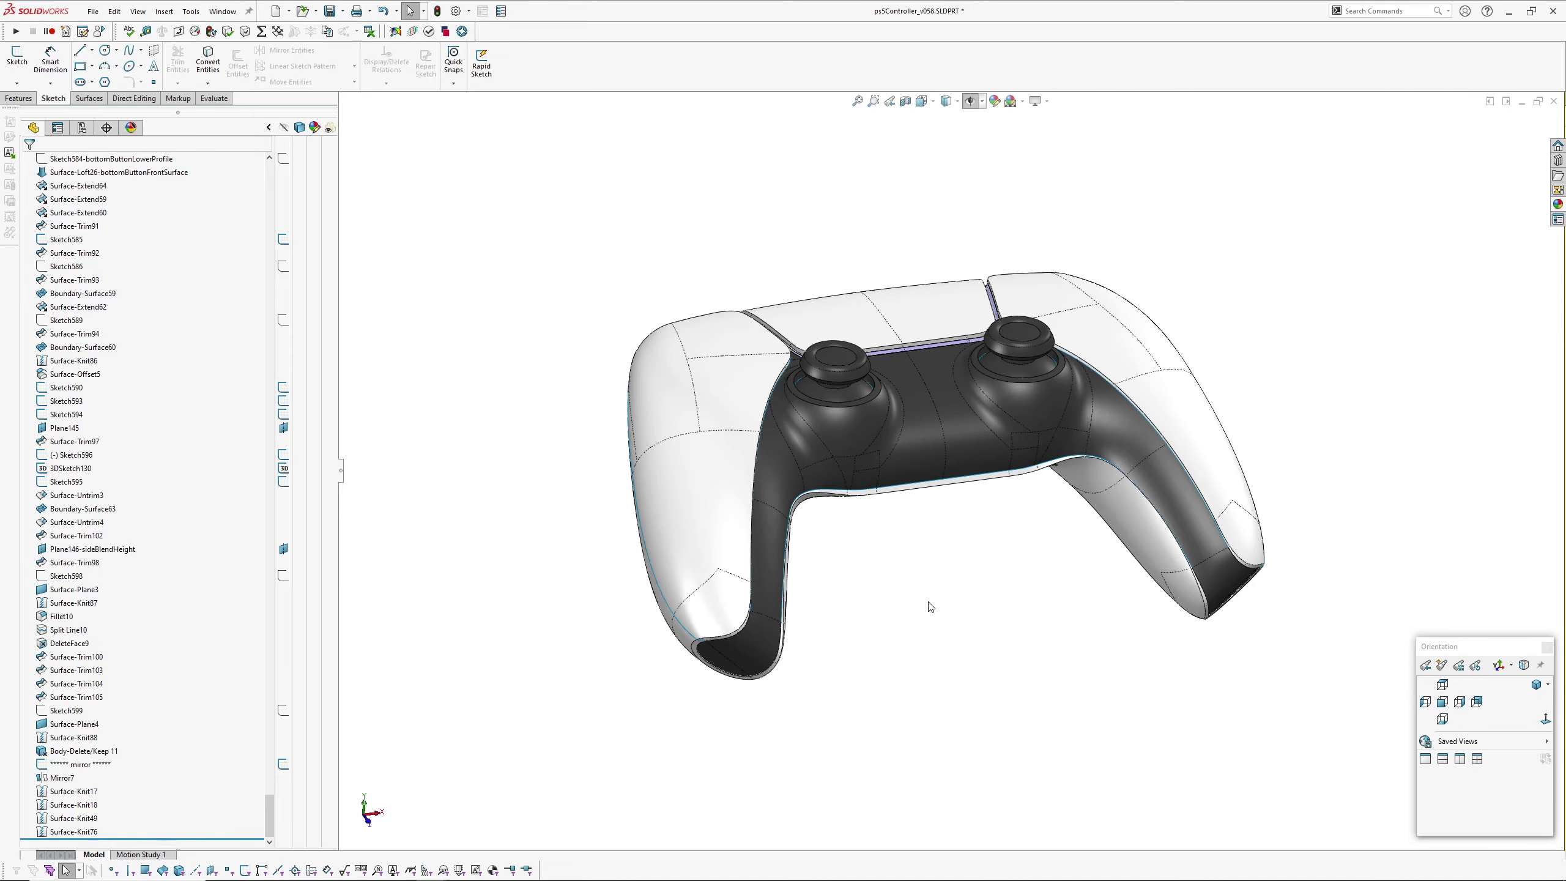
pyautogui.moveTo(931, 607)
pyautogui.mouseDown(button='middle')
pyautogui.moveTo(906, 531)
pyautogui.moveTo(909, 594)
pyautogui.mouseUp(button='middle')
pyautogui.scroll(2, 182, 728)
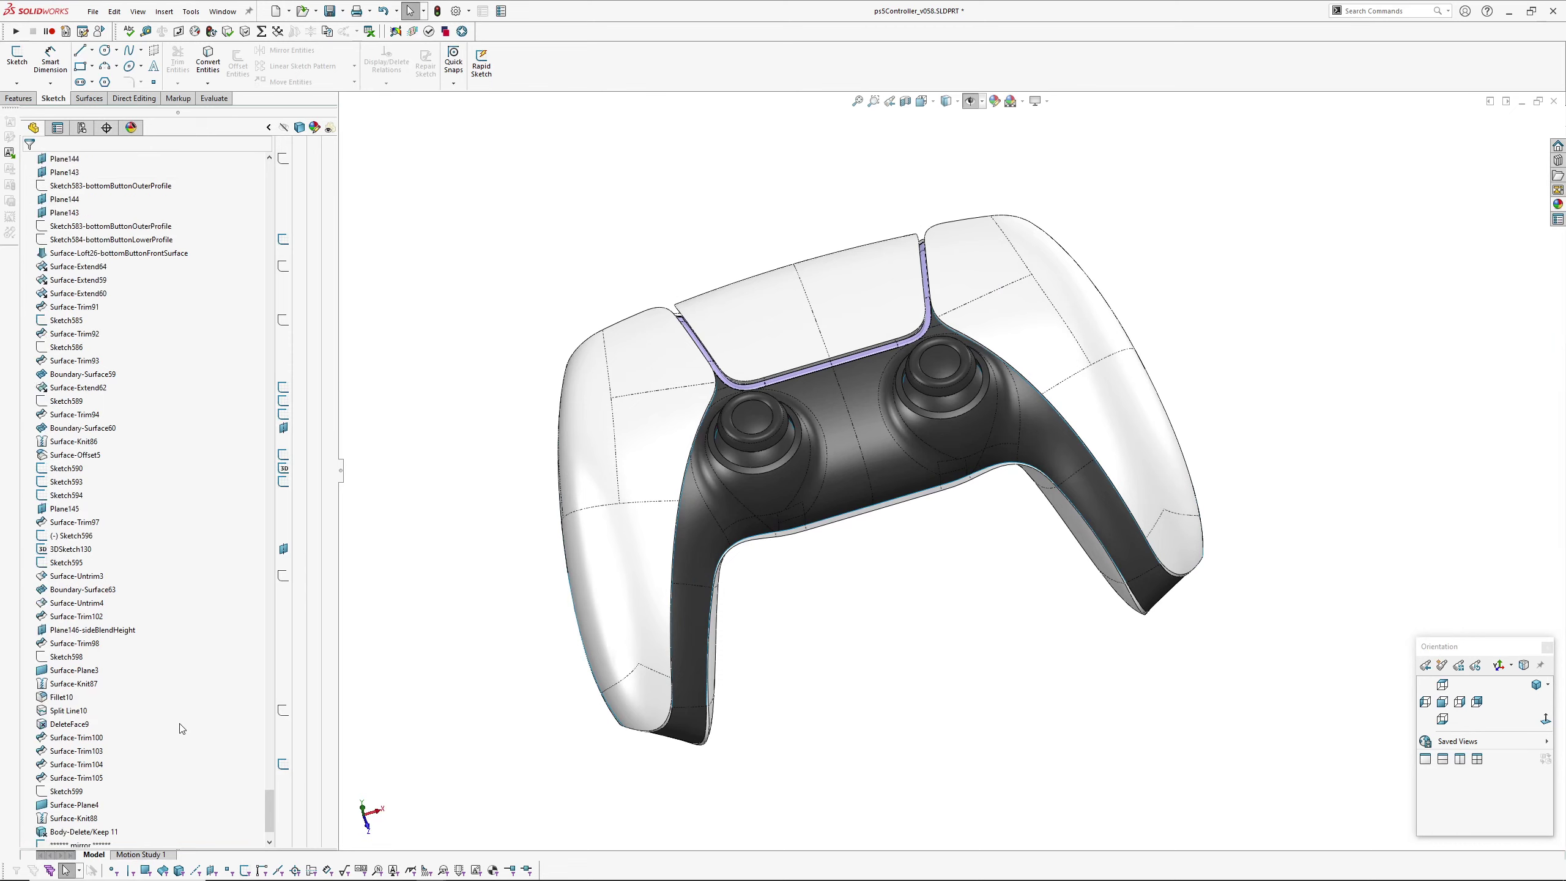
# Browse the full feature history back to its early features and return to the end to review how the model is organised.
pyautogui.scroll(15, 182, 729)
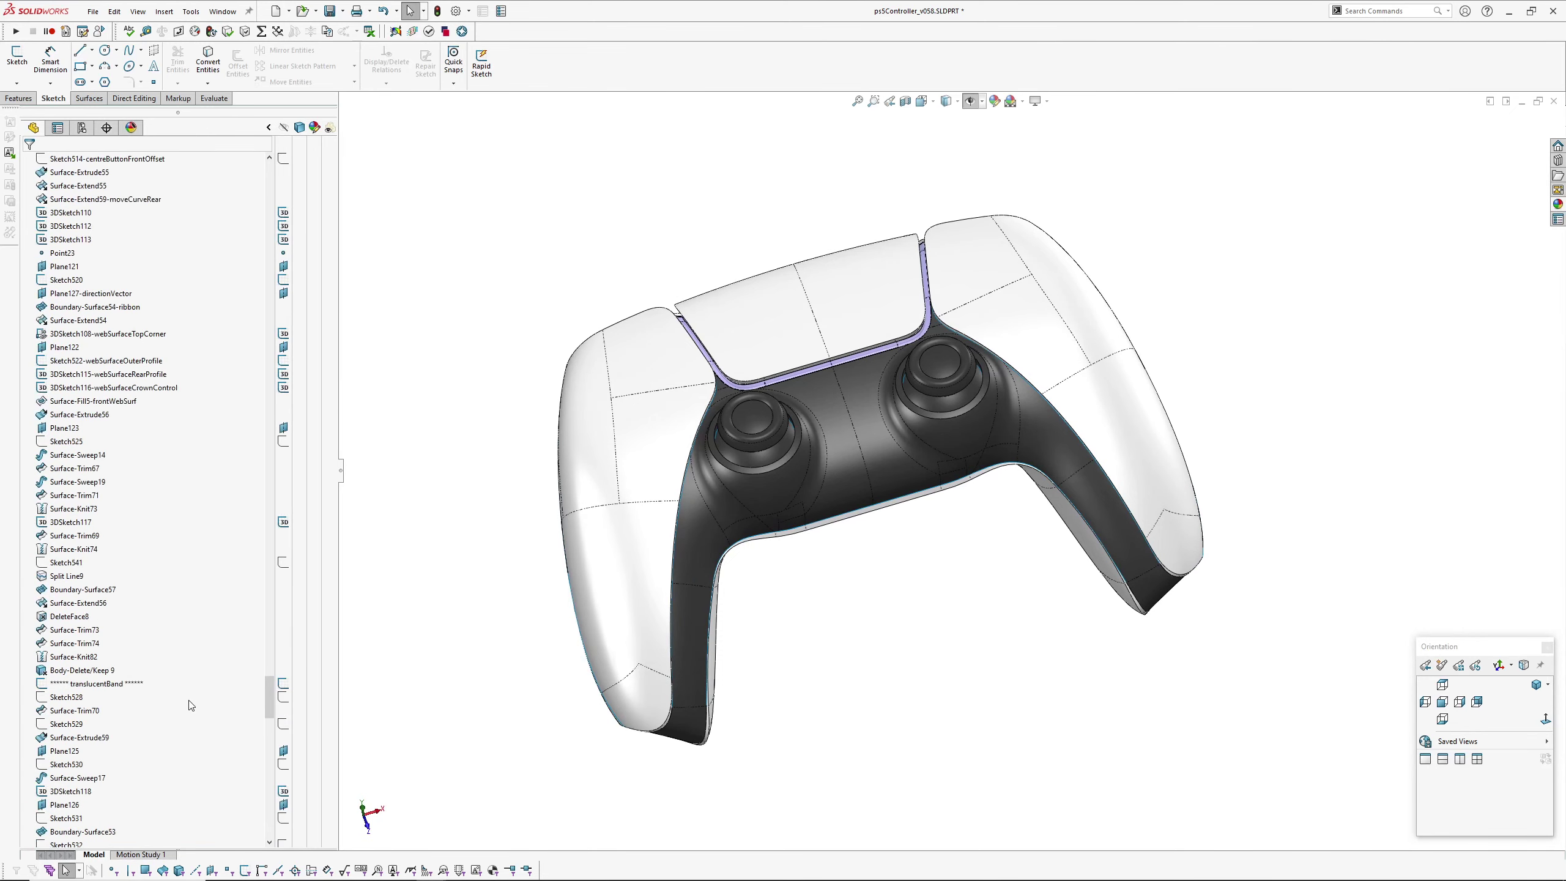
pyautogui.scroll(15, 191, 706)
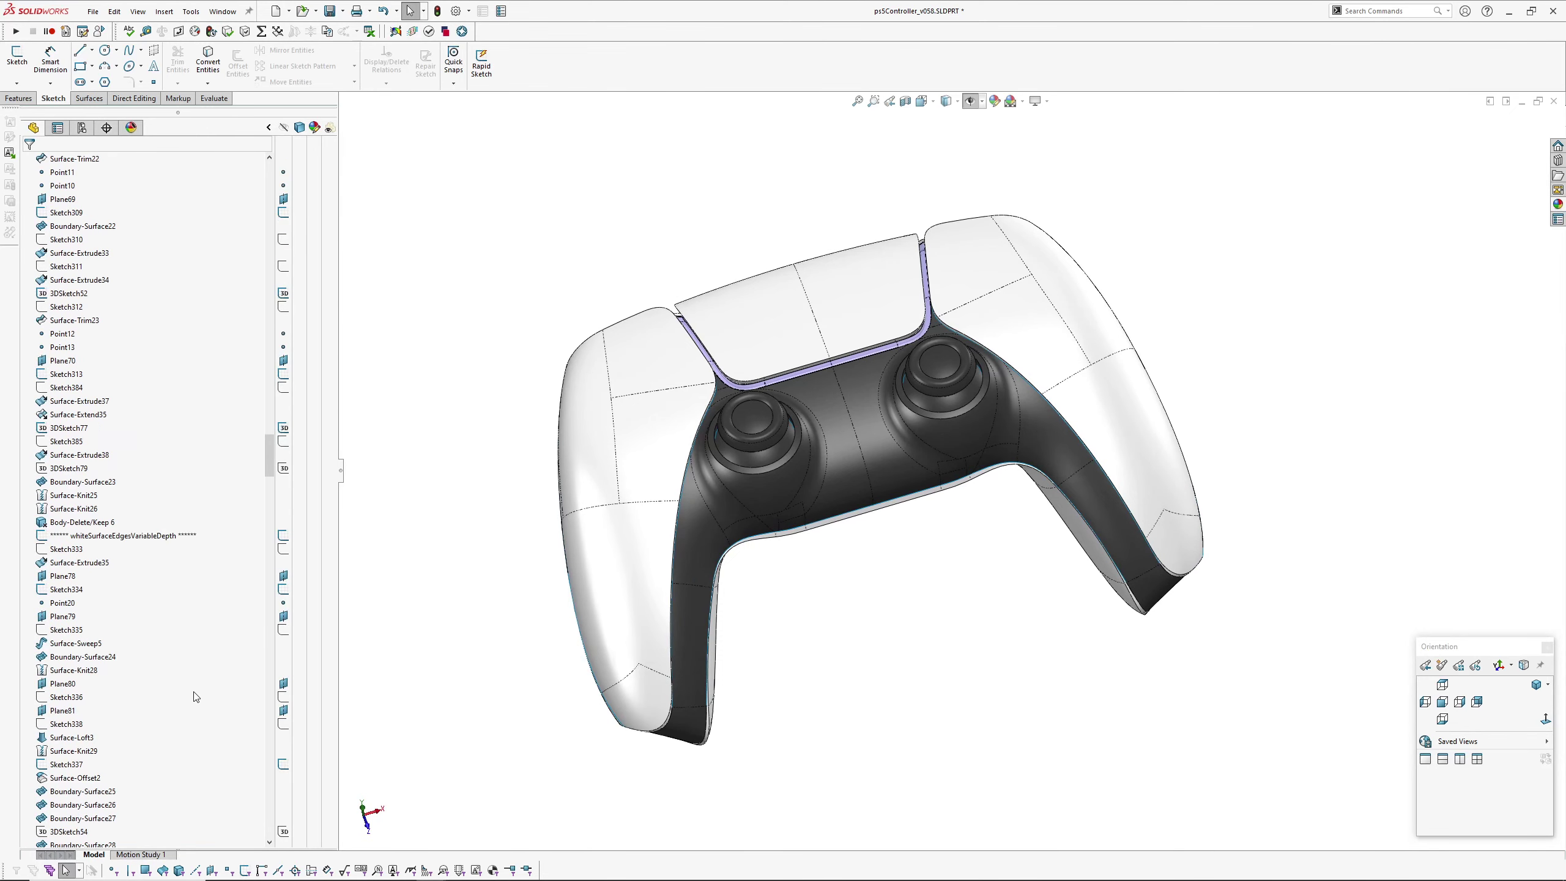
pyautogui.scroll(15, 195, 696)
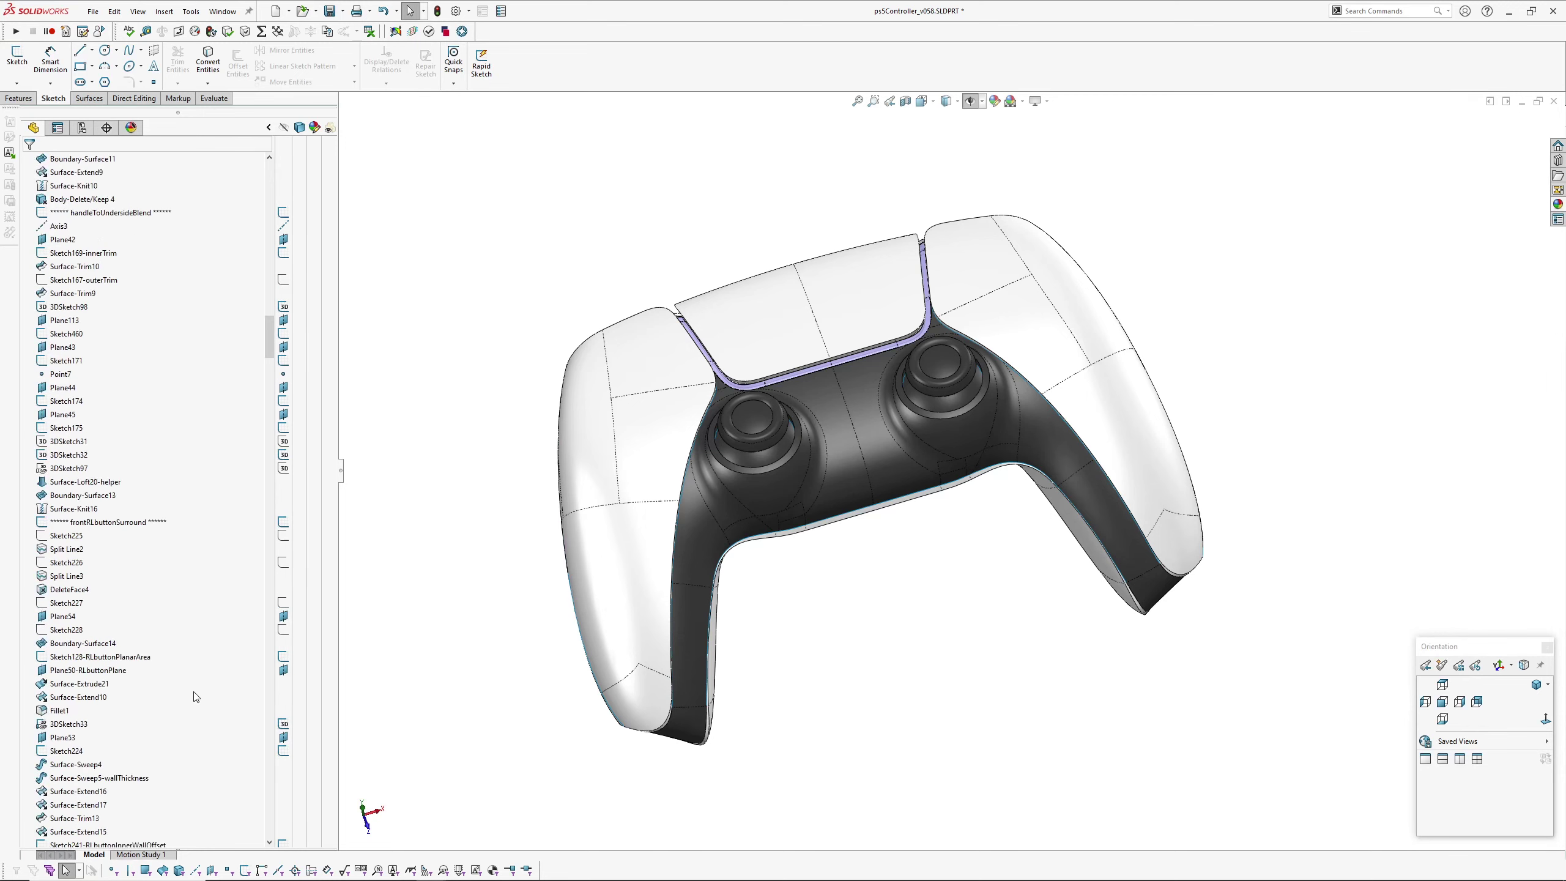
pyautogui.scroll(15, 195, 697)
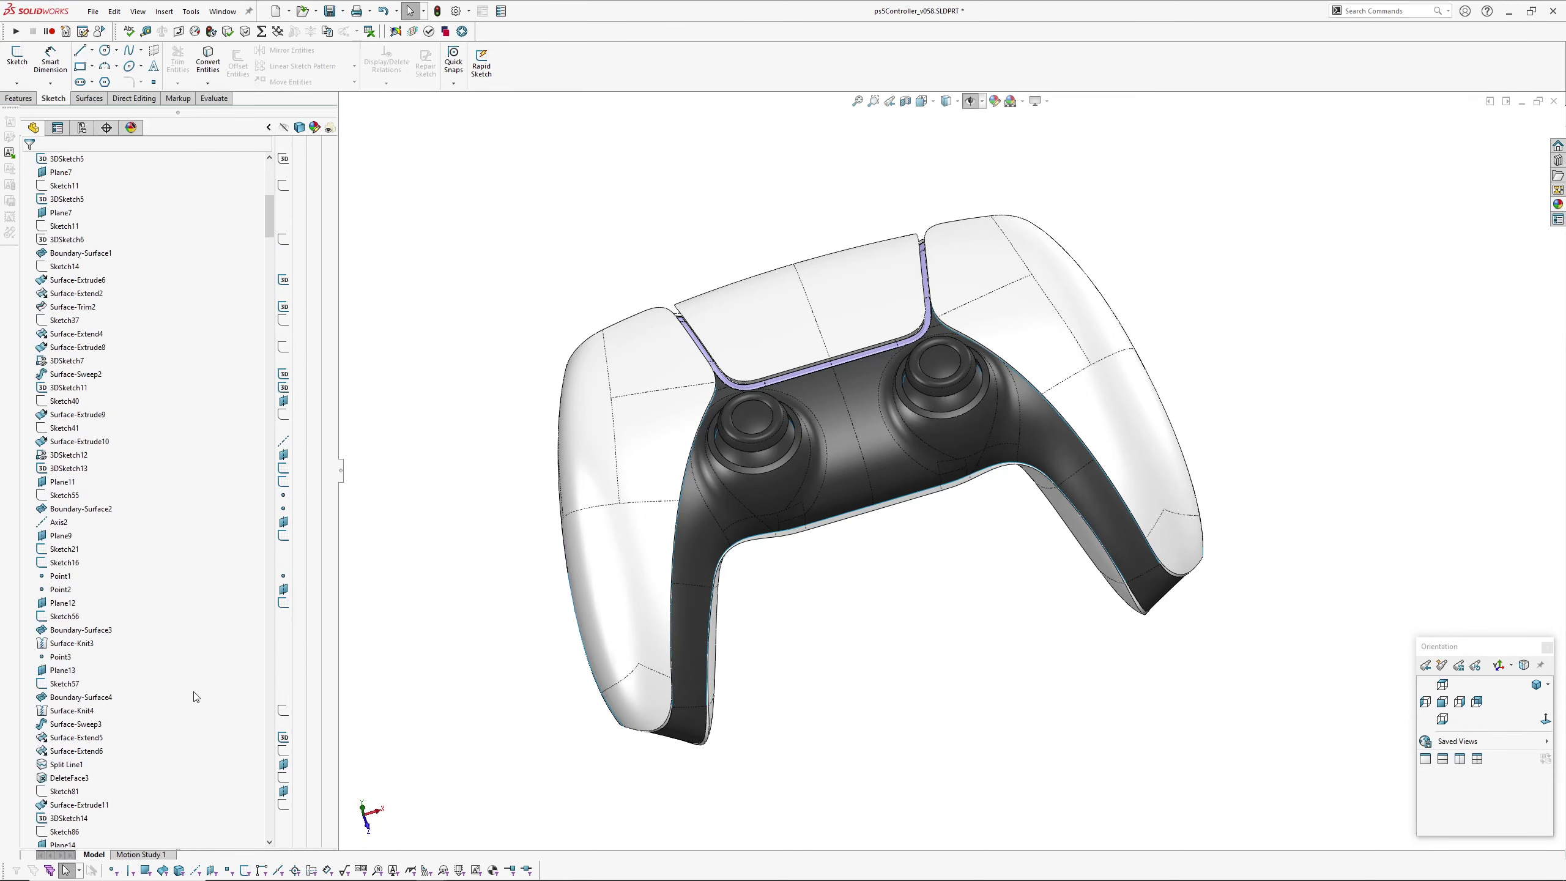
pyautogui.scroll(5, 195, 697)
pyautogui.scroll(-15, 192, 692)
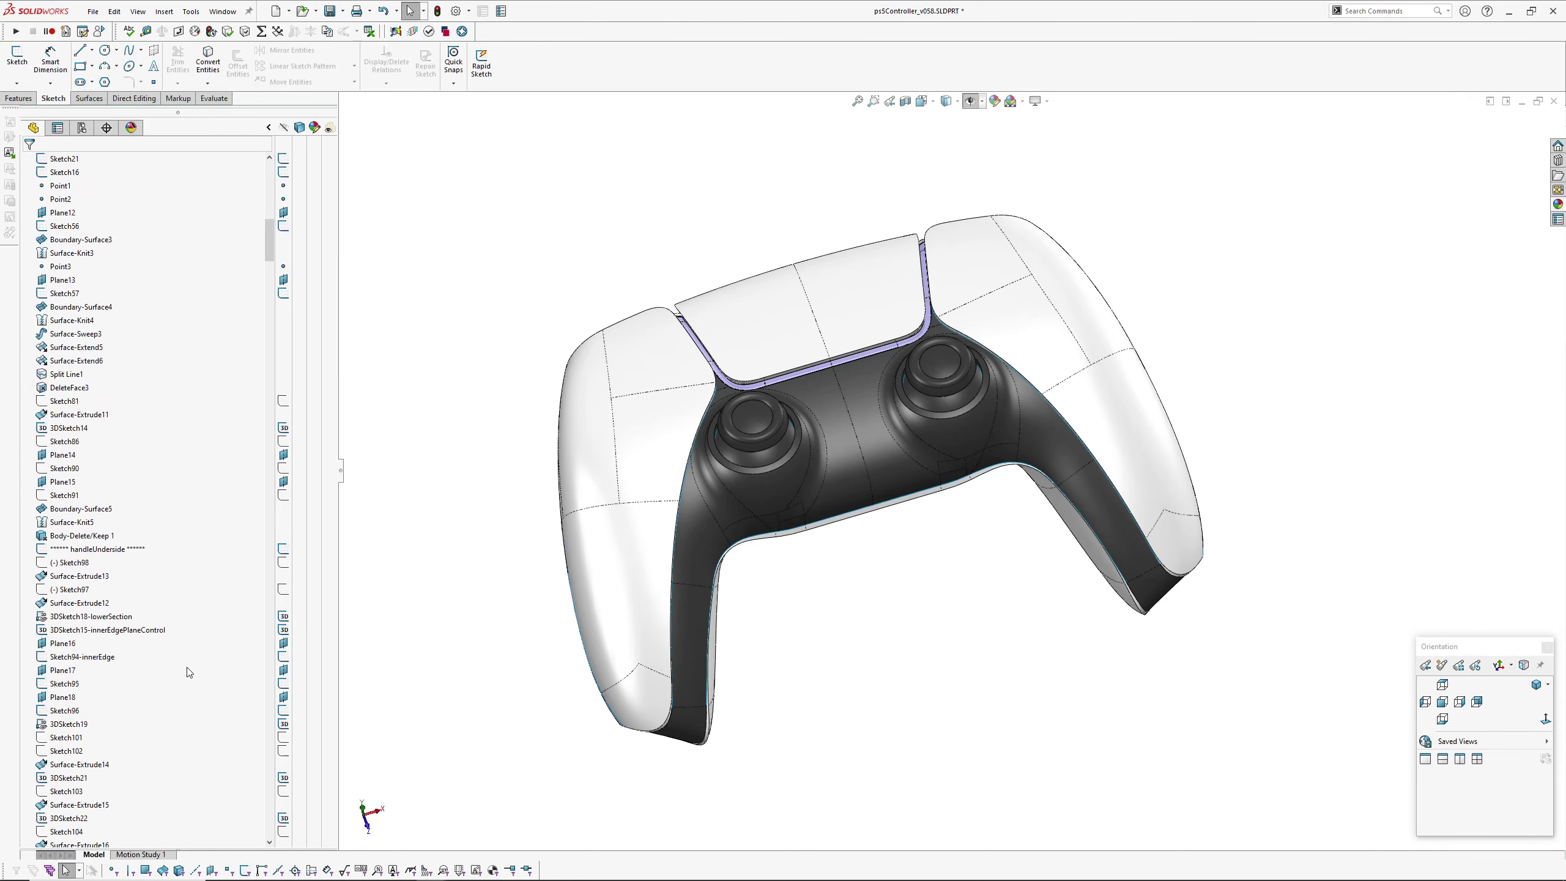
pyautogui.scroll(-6, 189, 672)
pyautogui.moveTo(275, 258); pyautogui.dragTo(271, 826)
# Examine the completed controller from several angles, including the handles, thumbsticks, touchpad area and front buttons.
pyautogui.moveTo(871, 556); pyautogui.dragTo(907, 531, button='middle')
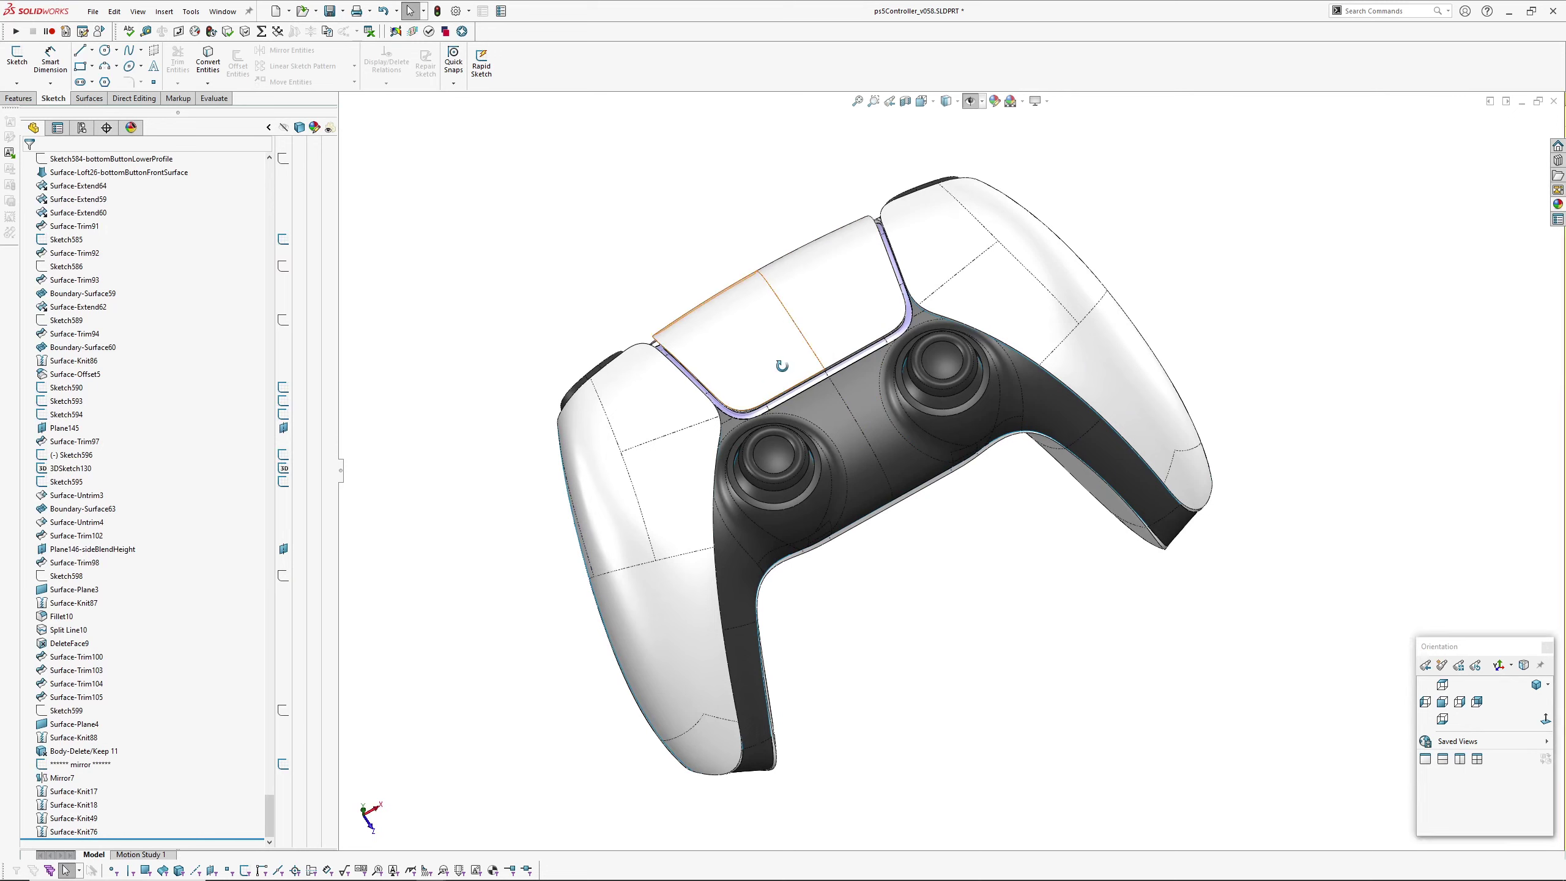
pyautogui.moveTo(782, 366); pyautogui.dragTo(731, 267, button='middle')
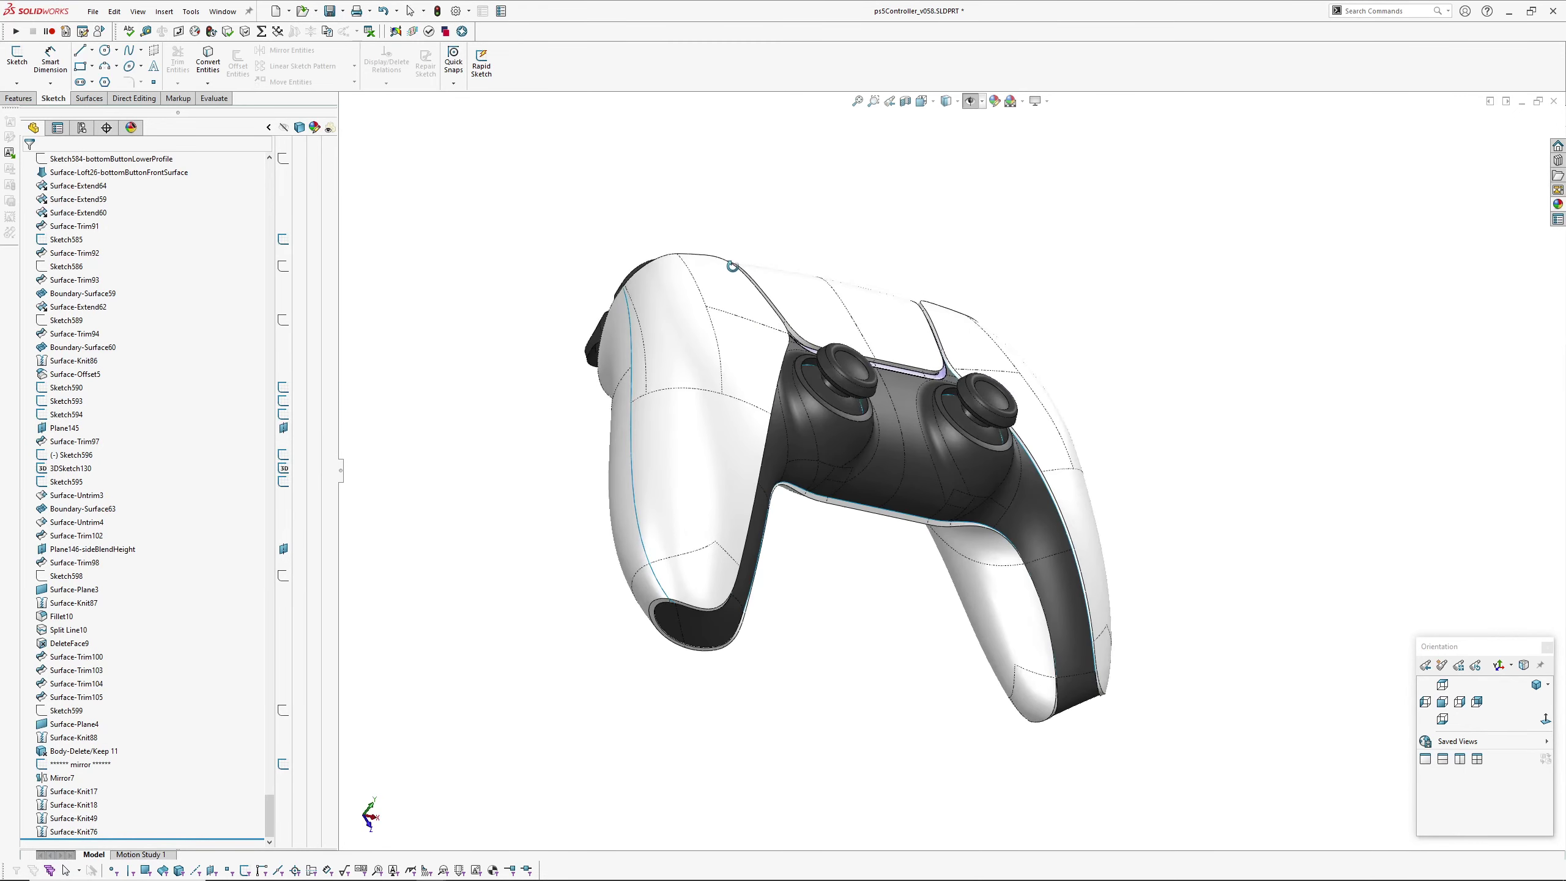
pyautogui.moveTo(764, 395); pyautogui.dragTo(691, 373, button='middle')
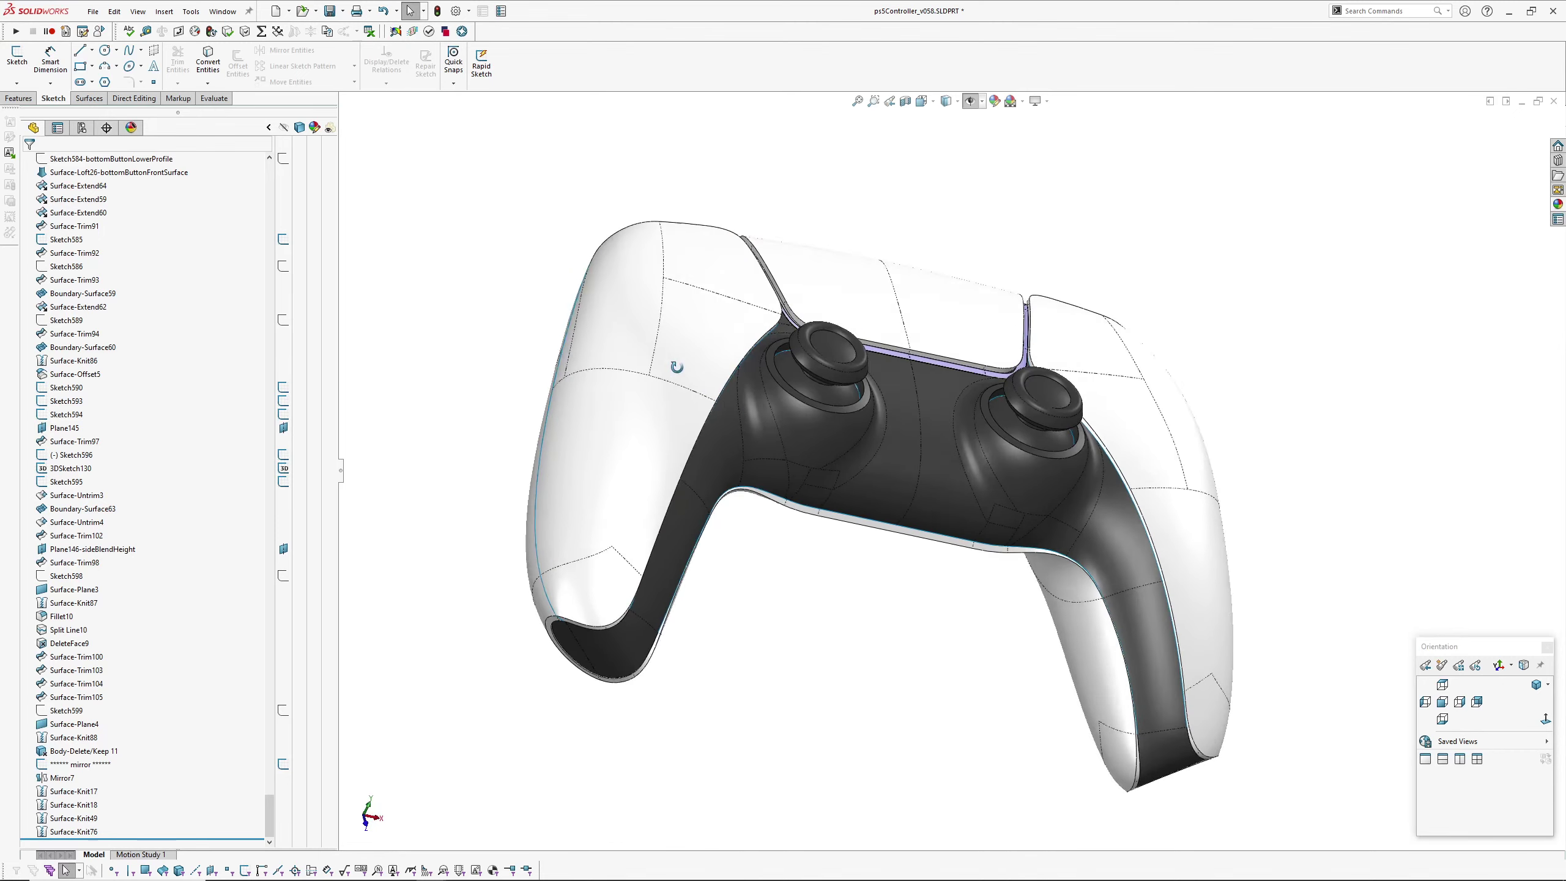
pyautogui.scroll(-6, 703, 370)
pyautogui.keyDown('ctrl'); pyautogui.moveTo(621, 538); pyautogui.dragTo(809, 467, button='middle'); pyautogui.keyUp('ctrl')
pyautogui.scroll(2, 809, 467)
pyautogui.keyDown('ctrl'); pyautogui.moveTo(1050, 546); pyautogui.dragTo(997, 600, button='middle'); pyautogui.keyUp('ctrl')
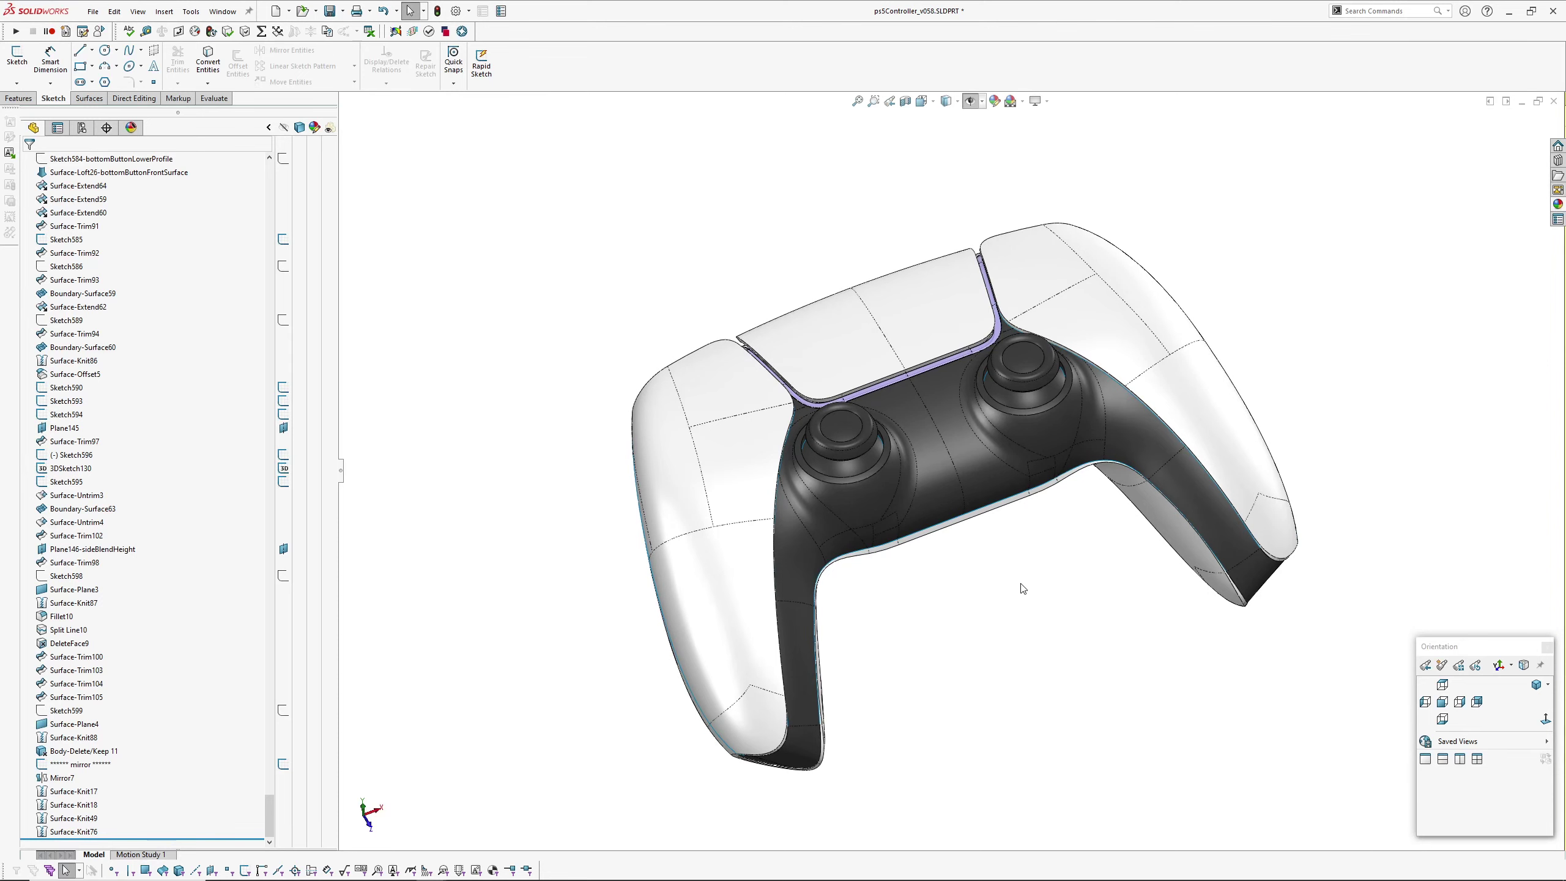